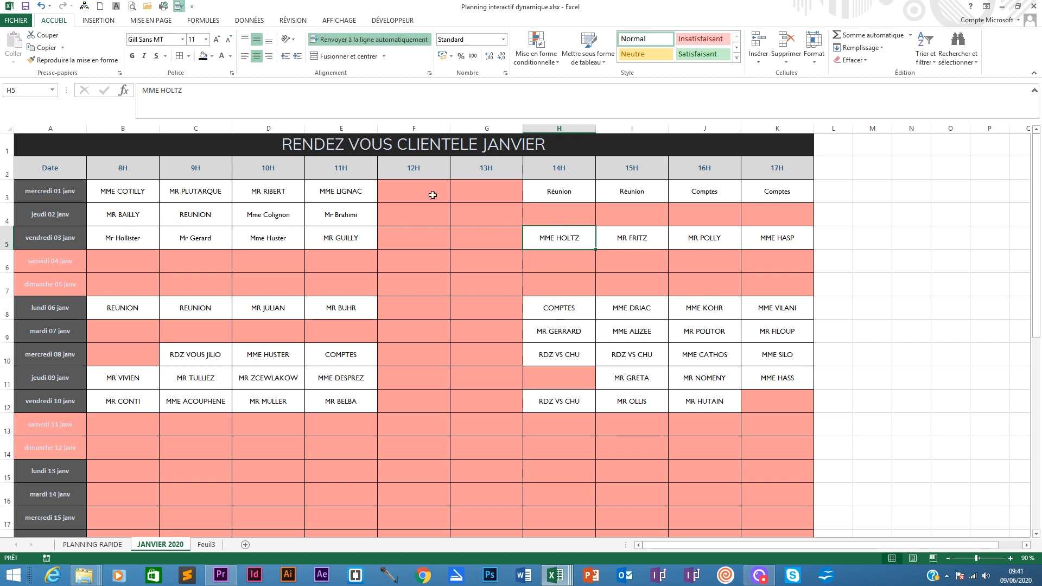
# - Enter MME HOLTZ in the 14H slot of jeudi 02 janv, then clear that cell again
pyautogui.click(543, 212)
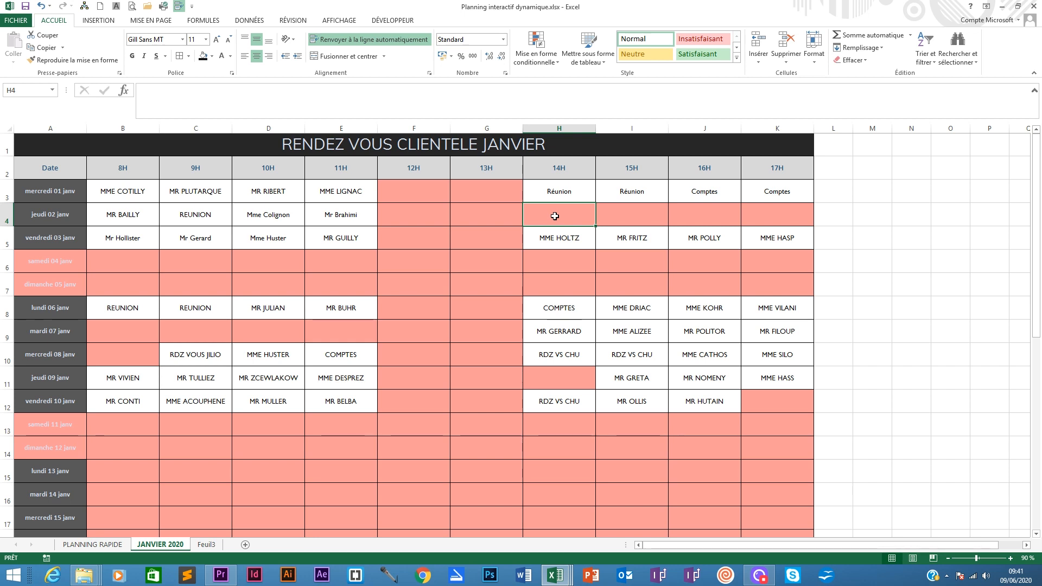
pyautogui.write('MME HOLTZ')
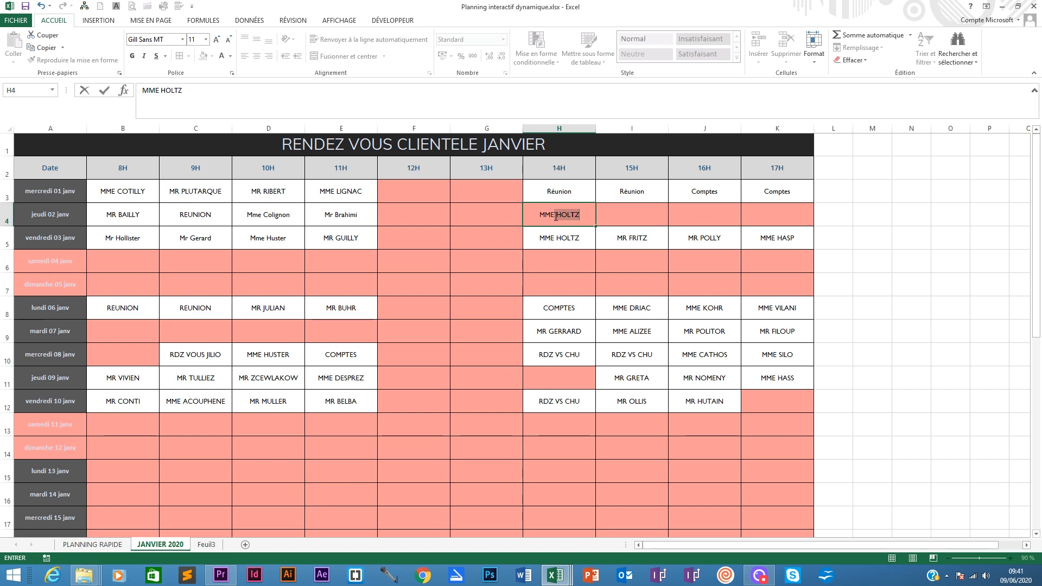
pyautogui.press('Return')
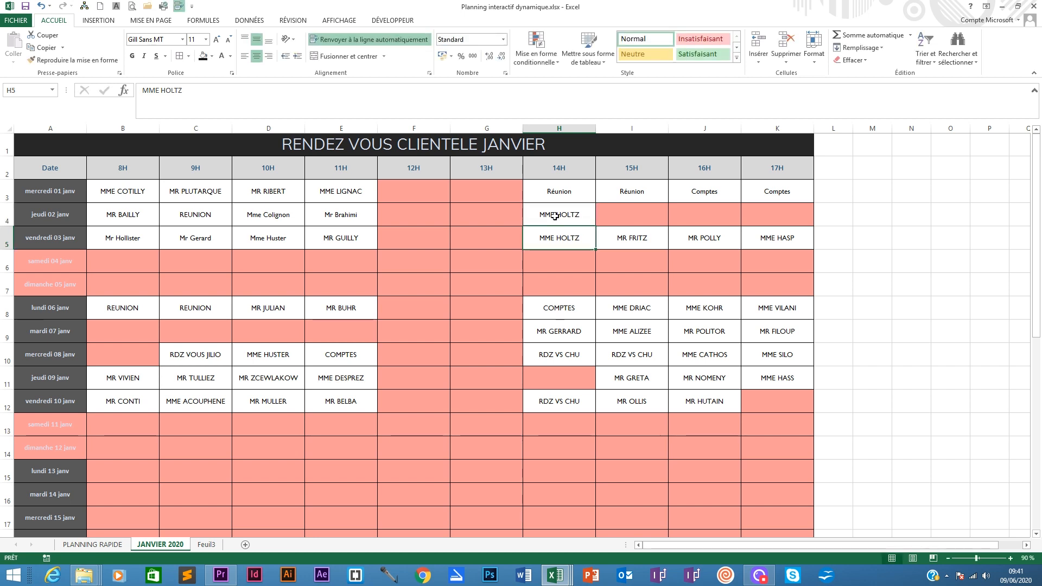
pyautogui.click(573, 218)
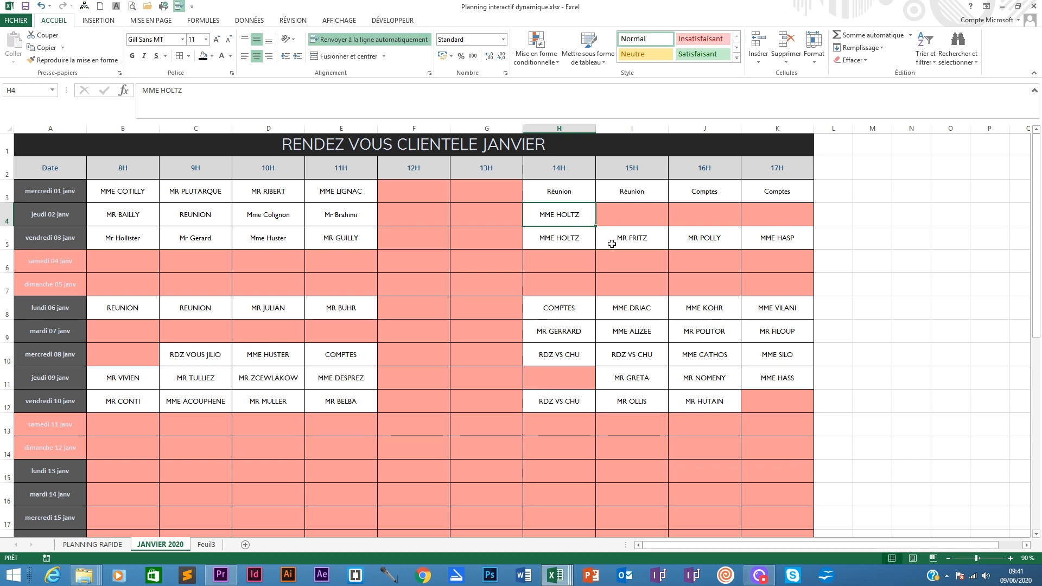
pyautogui.press('Delete')
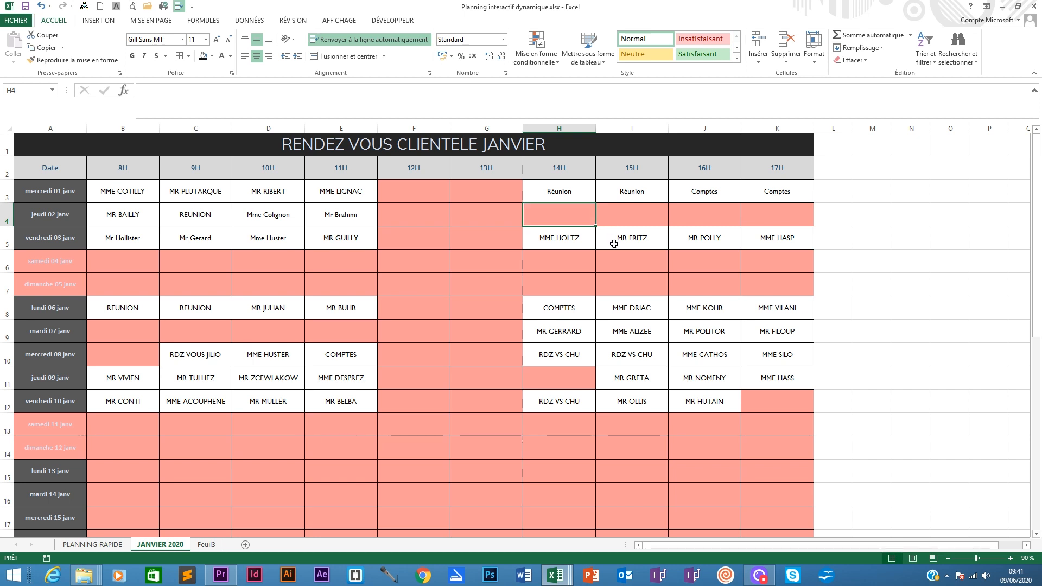
# - Switch to the PLANNING RAPIDE sheet and inspect the lookup formula in the 8H cell
pyautogui.click(548, 292)
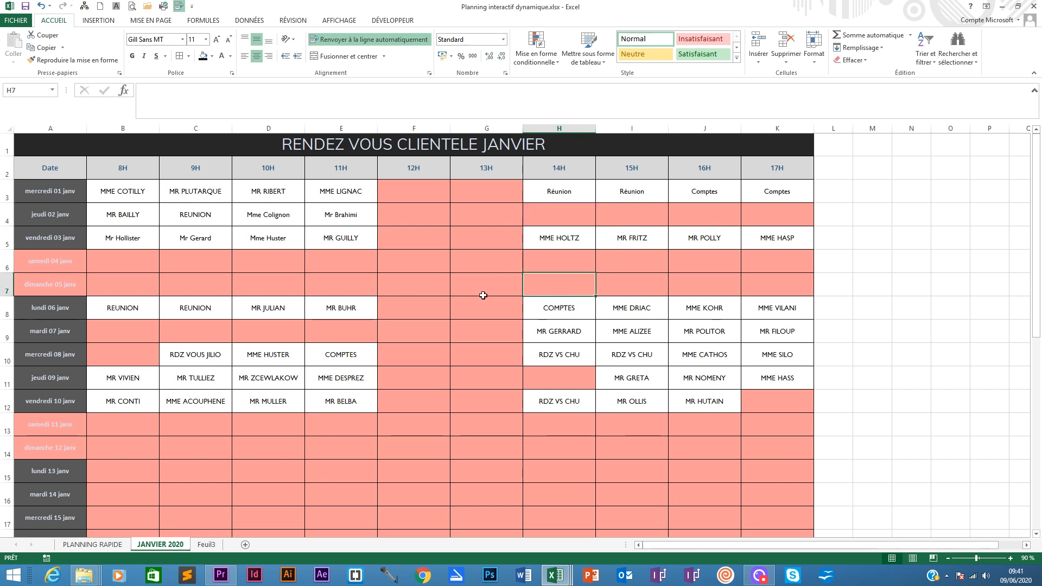
pyautogui.click(99, 546)
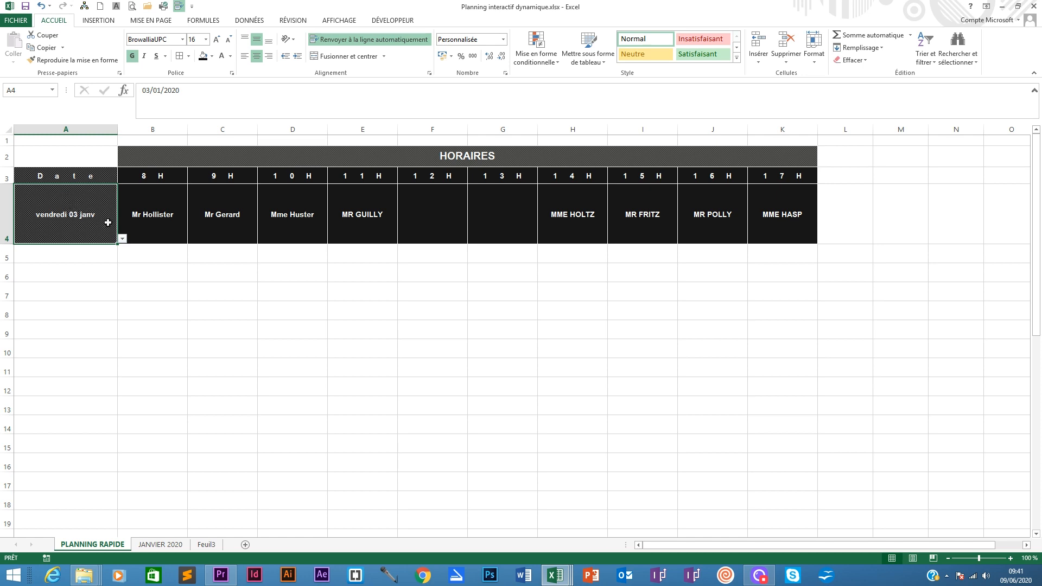
pyautogui.click(122, 239)
pyautogui.click(144, 216)
pyautogui.click(141, 213)
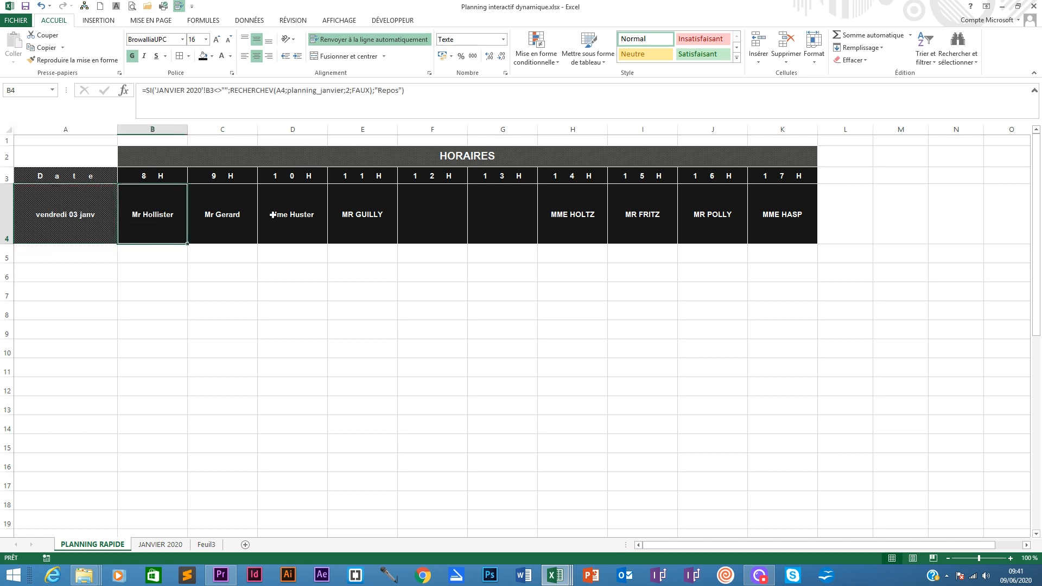
# - Pick mardi 07 janv from the date dropdown on the PLANNING RAPIDE sheet
pyautogui.click(106, 214)
pyautogui.click(123, 239)
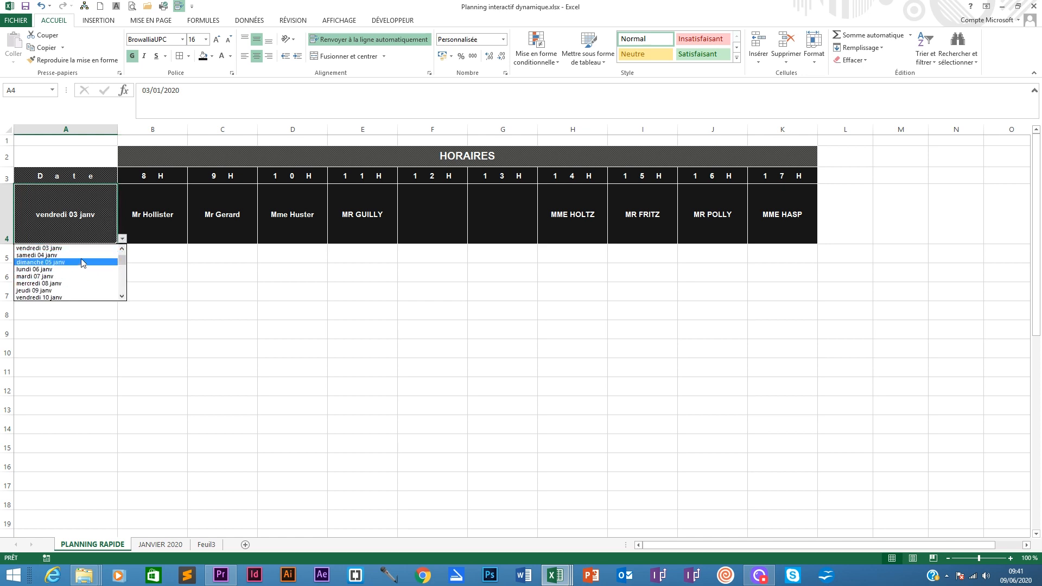
pyautogui.click(52, 278)
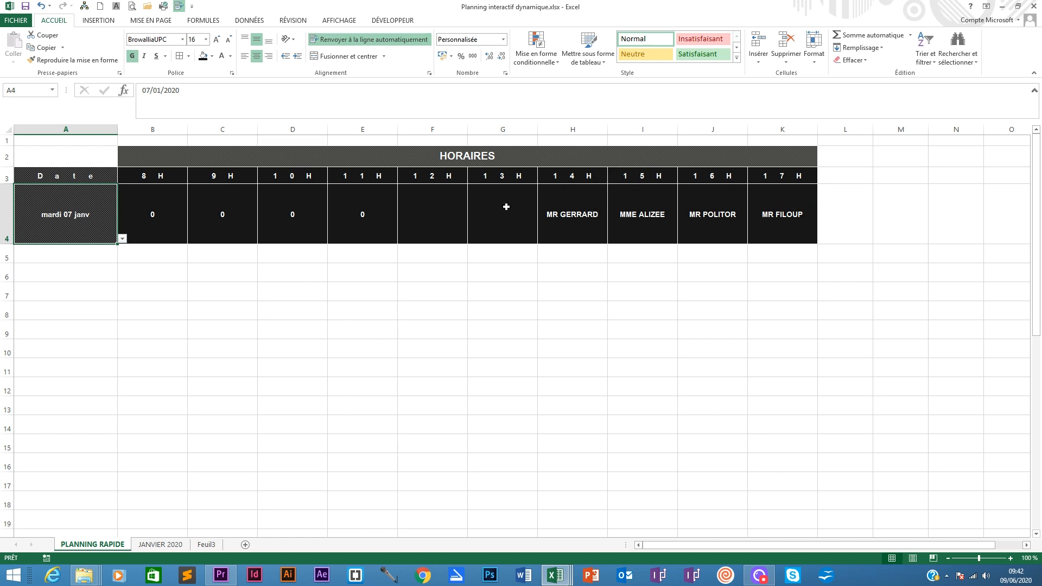
# - Switch to the blank Classeur1 workbook and enter the title RENDEZ VOUS CLIENTELE in A1
pyautogui.click(163, 544)
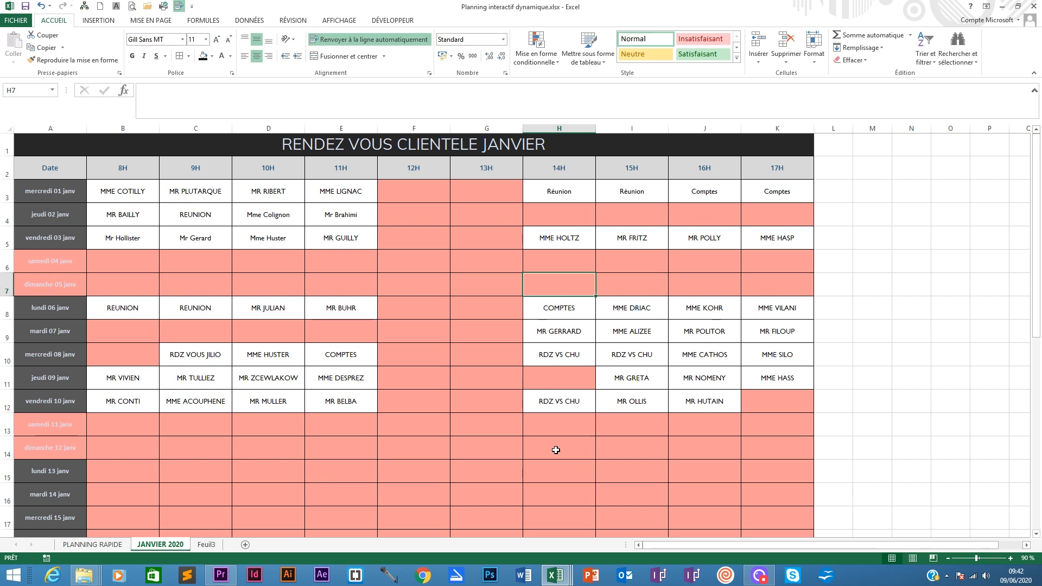
pyautogui.click(555, 575)
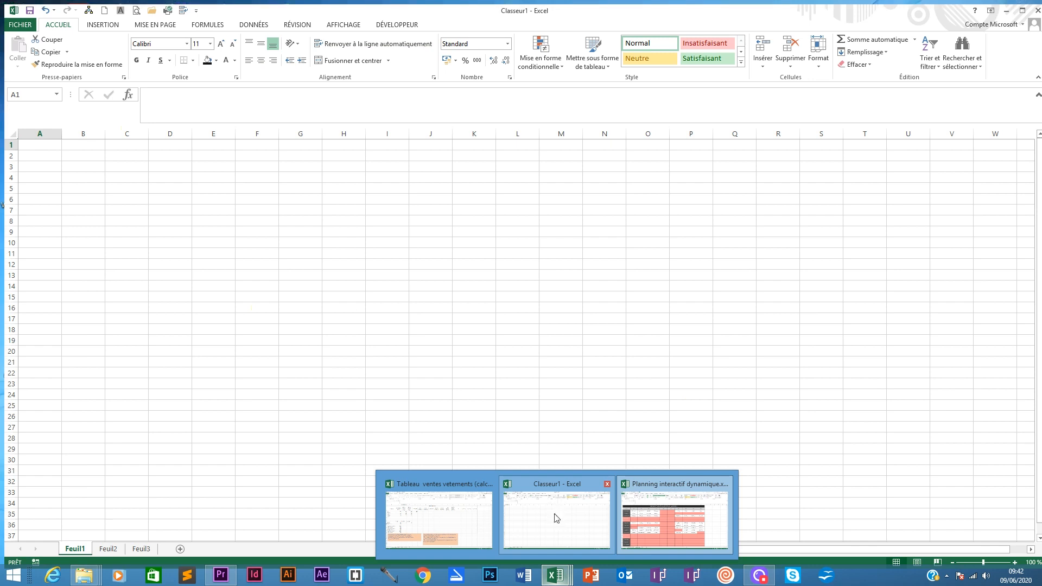
pyautogui.click(554, 514)
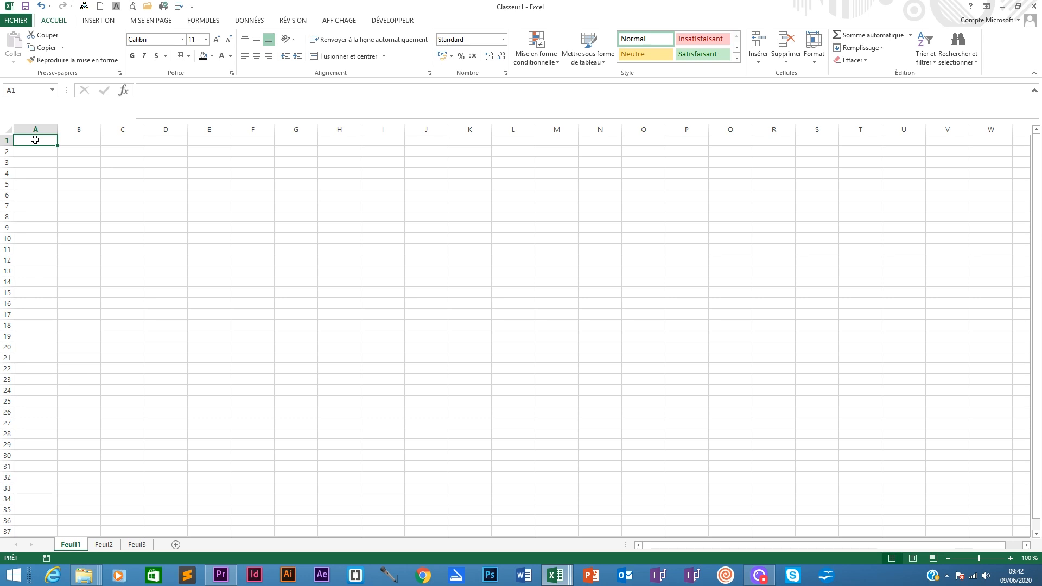
pyautogui.write('r')
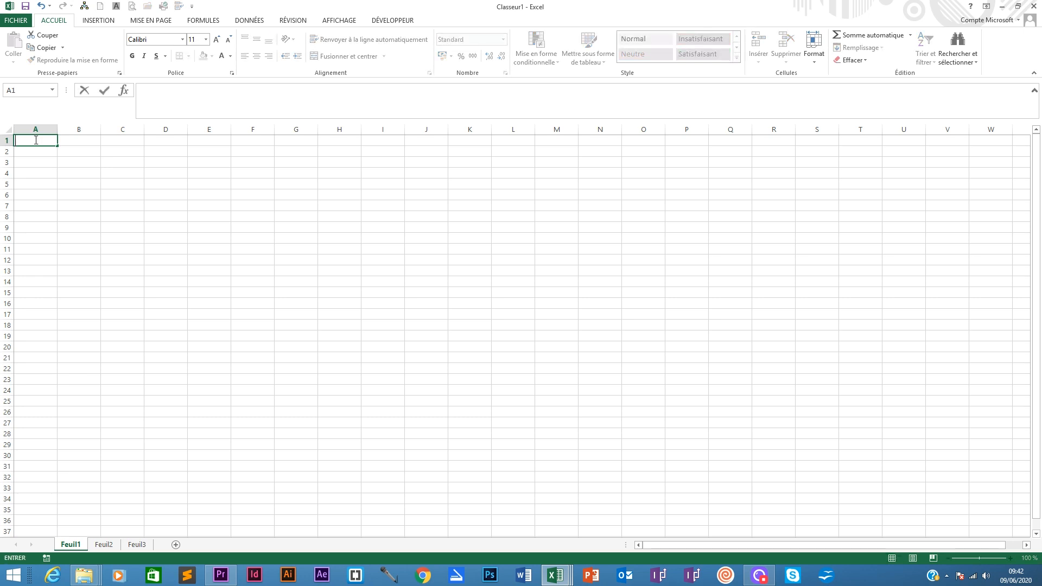
pyautogui.write('ENDEZ VOUS CLIENTE')
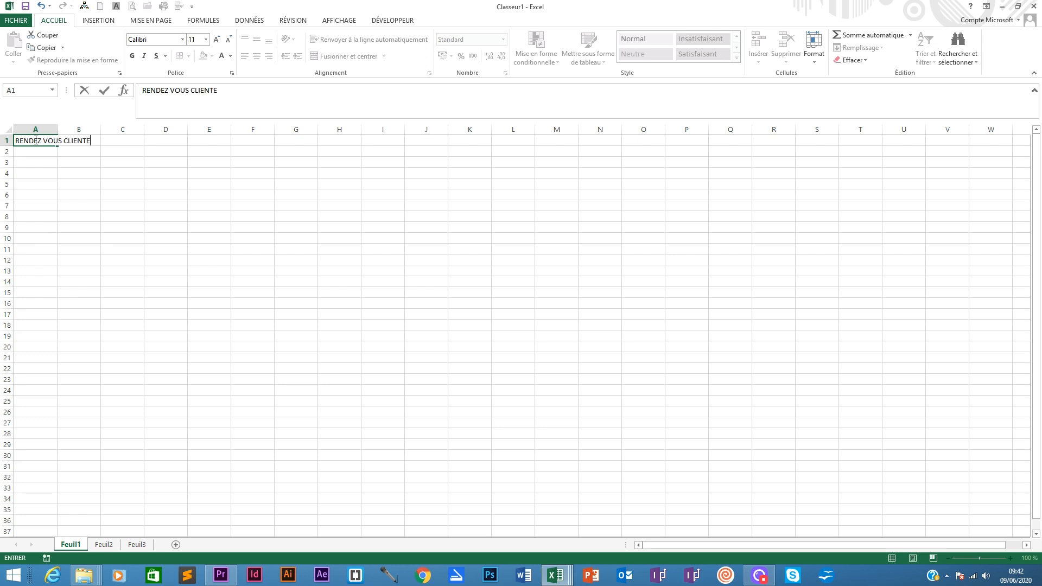
pyautogui.write('LE')
pyautogui.press('Return')
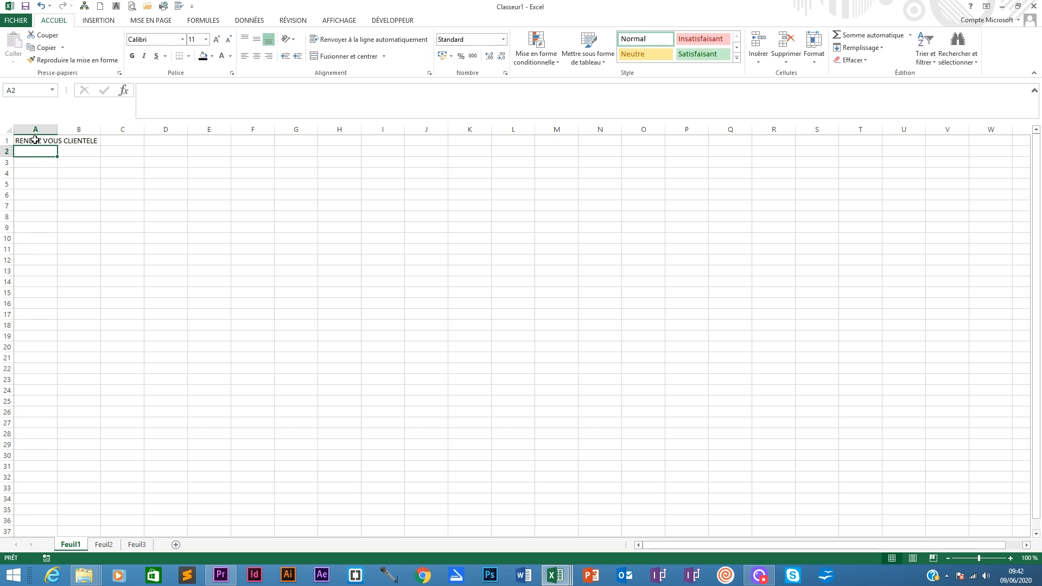
# - Enter the headers DATE in A2 and HORAIRES in B2
pyautogui.write('DATE')
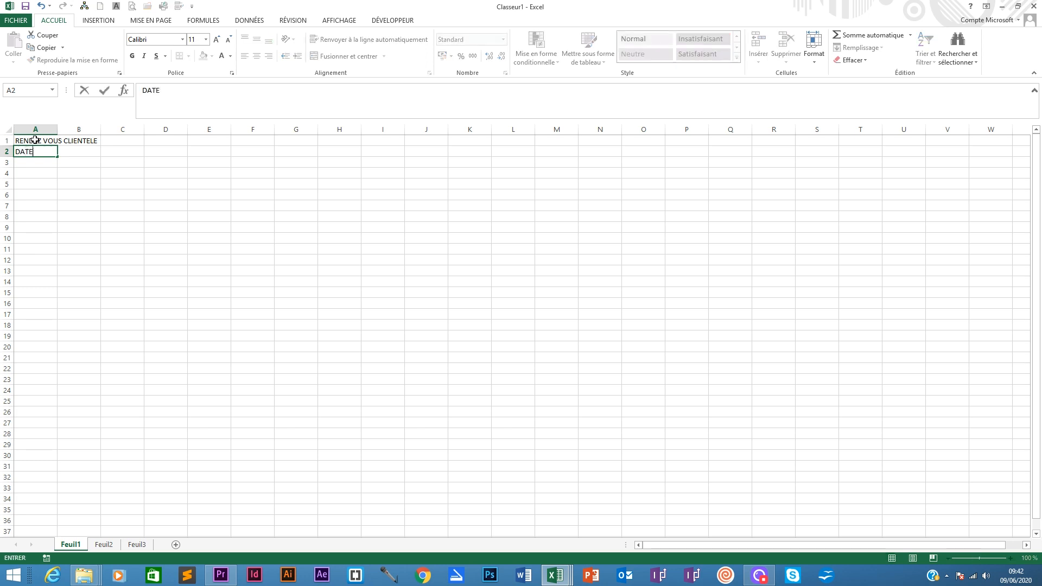
pyautogui.press('Return')
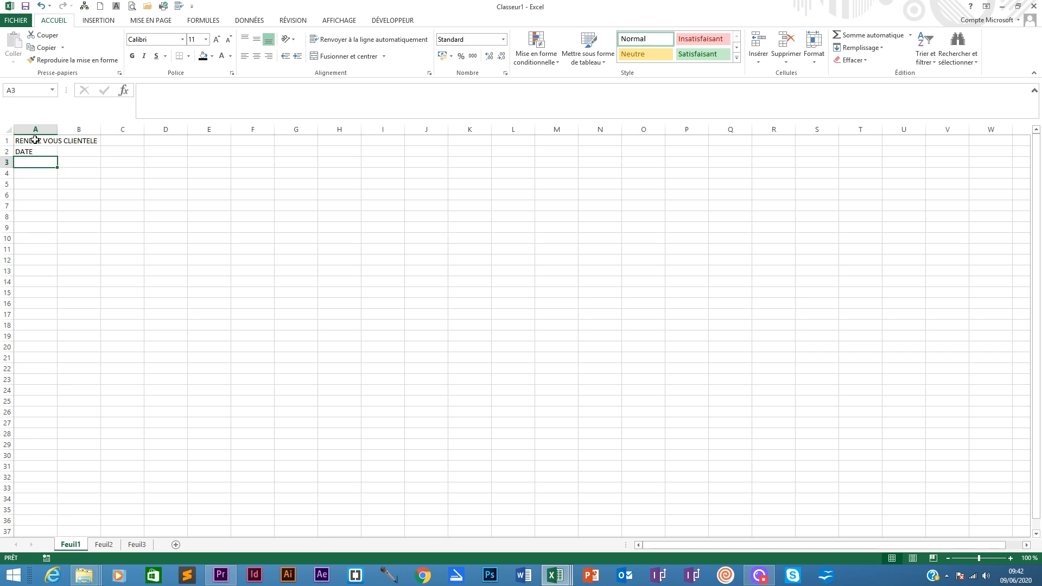
pyautogui.click(28, 152)
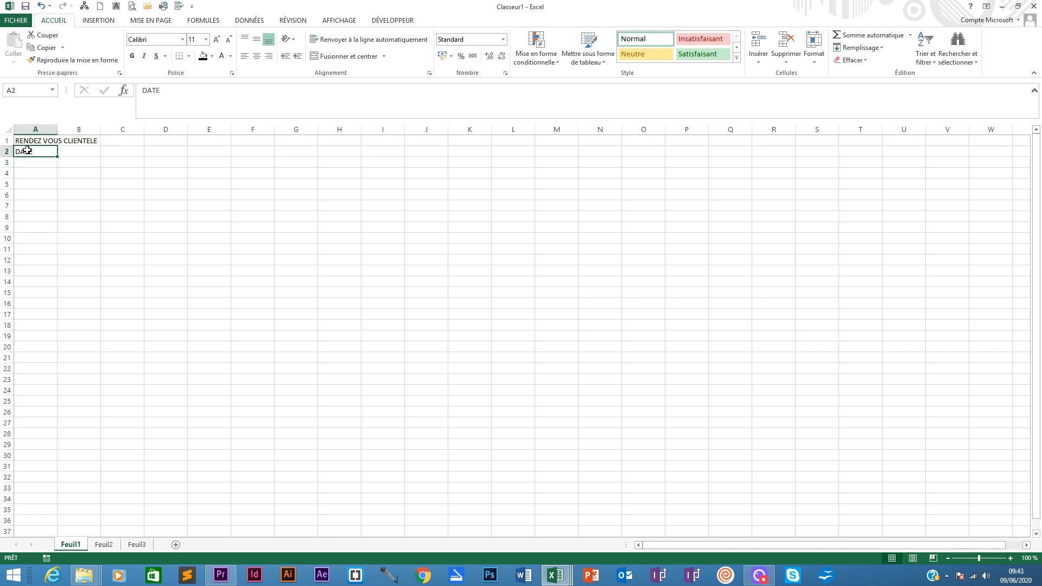
pyautogui.click(86, 154)
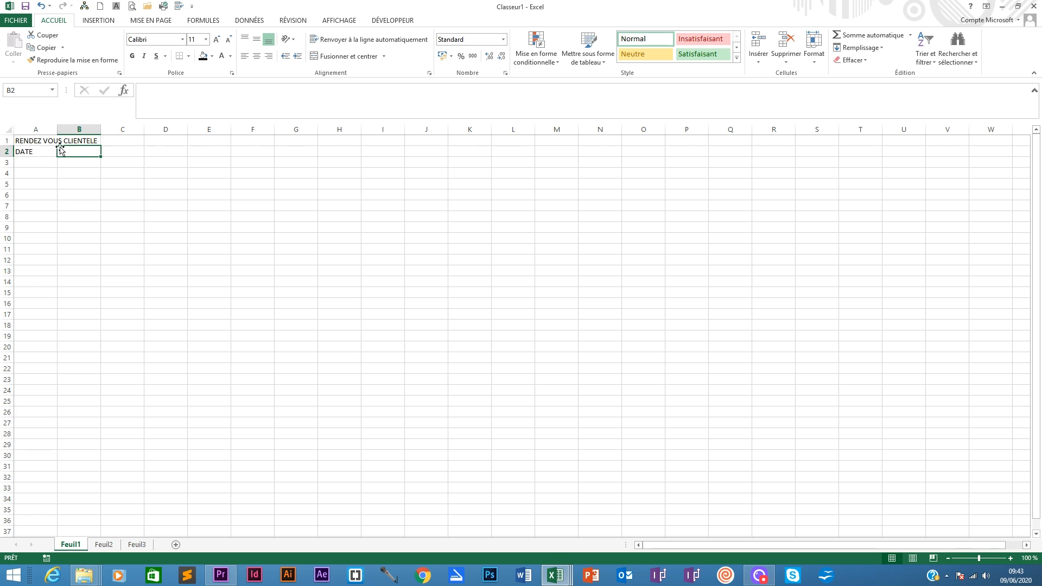
pyautogui.write('HORAI')
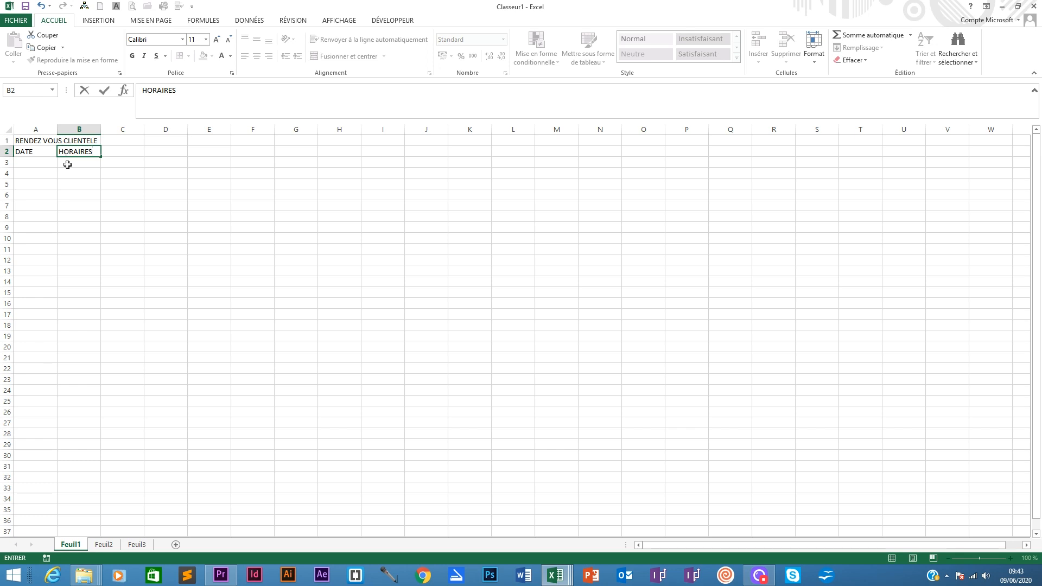
pyautogui.write('RES')
# - Enter the hour labels 8H in B3 and 9H in C3
pyautogui.click(68, 163)
pyautogui.write('8')
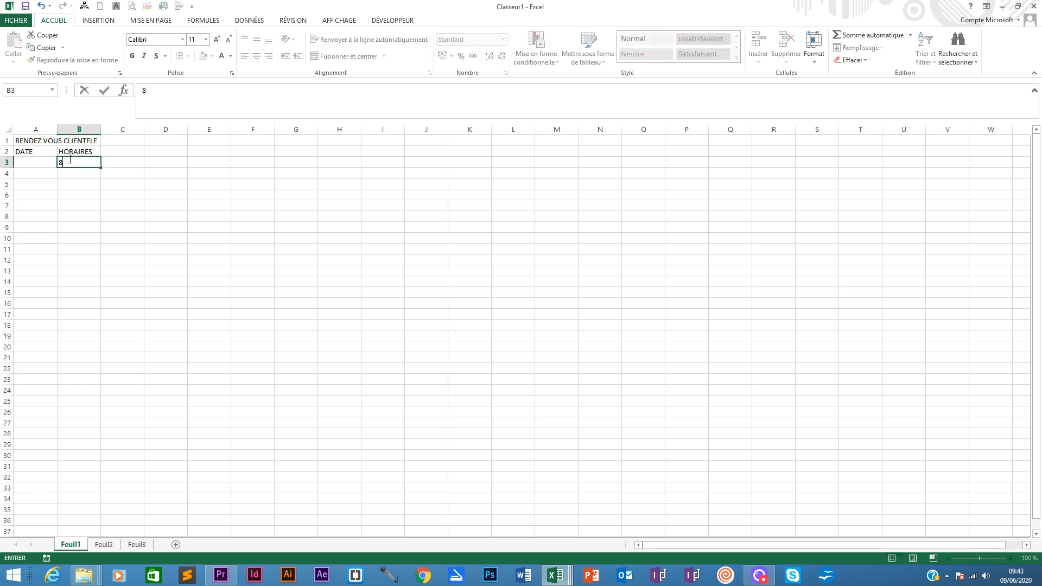
pyautogui.write('H')
pyautogui.press('Tab')
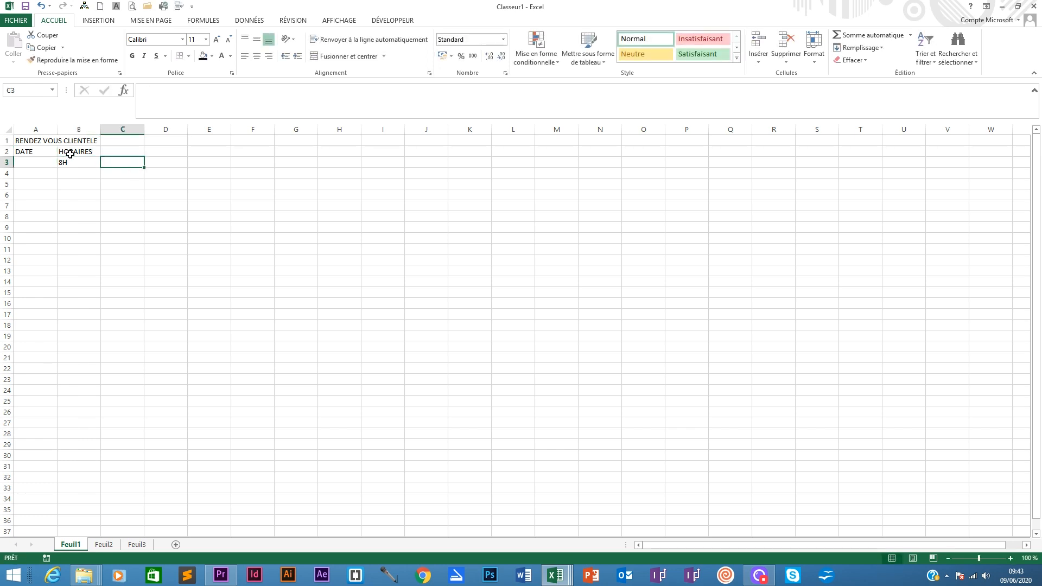
pyautogui.write('9H')
pyautogui.press('Tab')
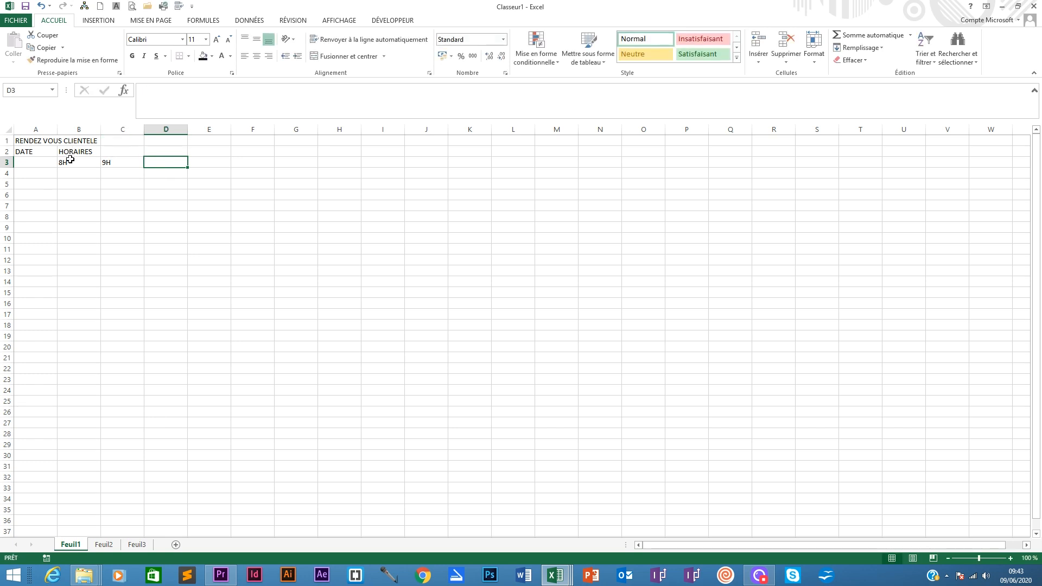
# - Apply the Heure number format to the hour cells and to all of row 3
pyautogui.moveTo(70, 159); pyautogui.dragTo(145, 169)
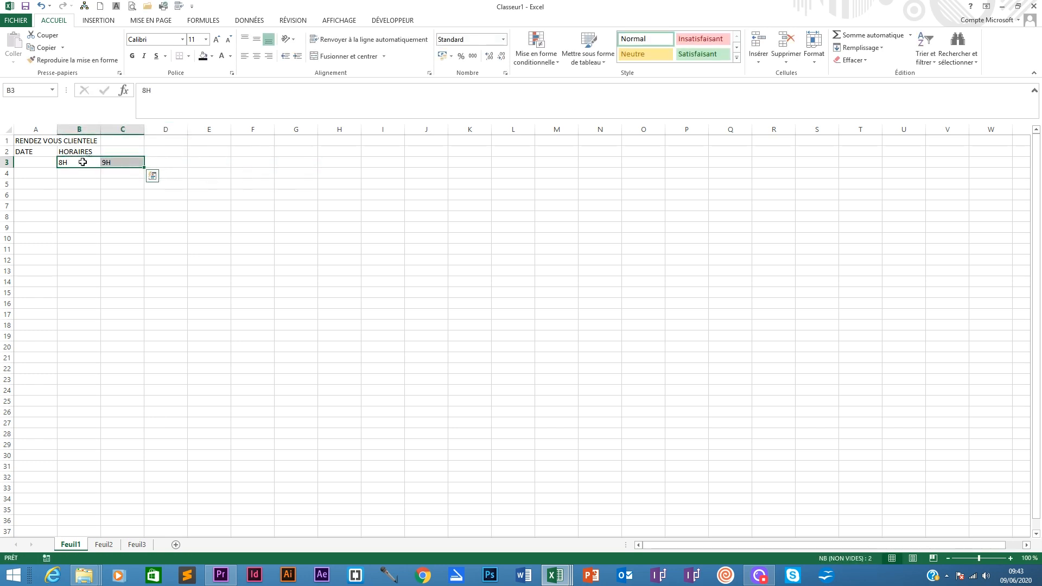
pyautogui.click(82, 162)
pyautogui.click(504, 39)
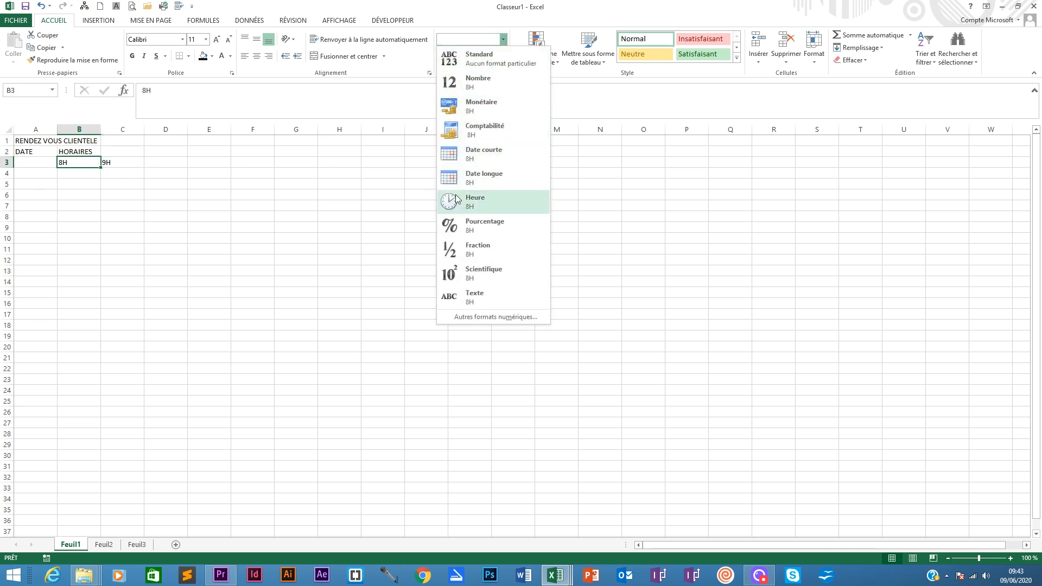
pyautogui.click(474, 201)
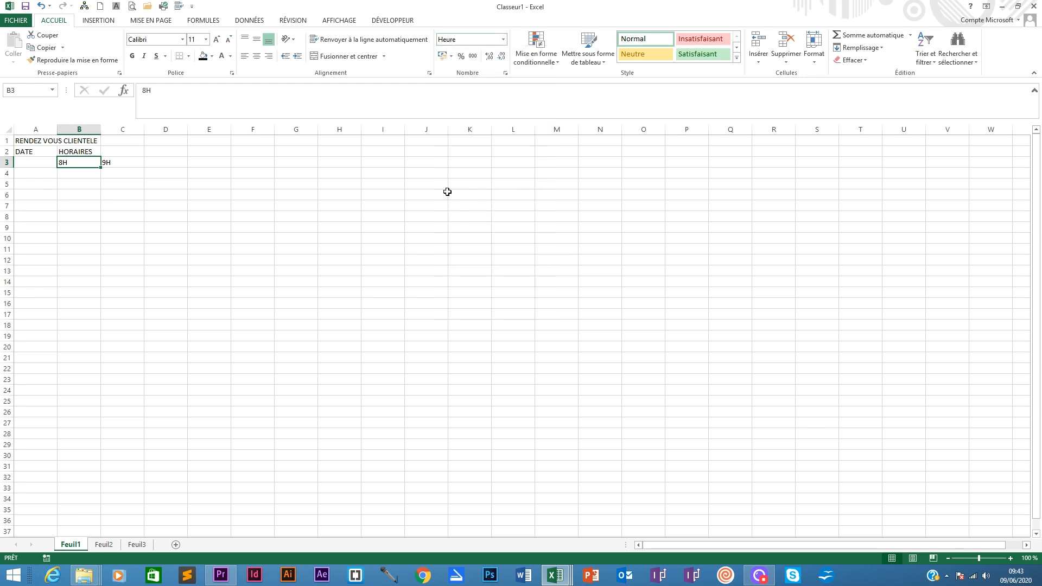
pyautogui.click(7, 162)
pyautogui.click(502, 39)
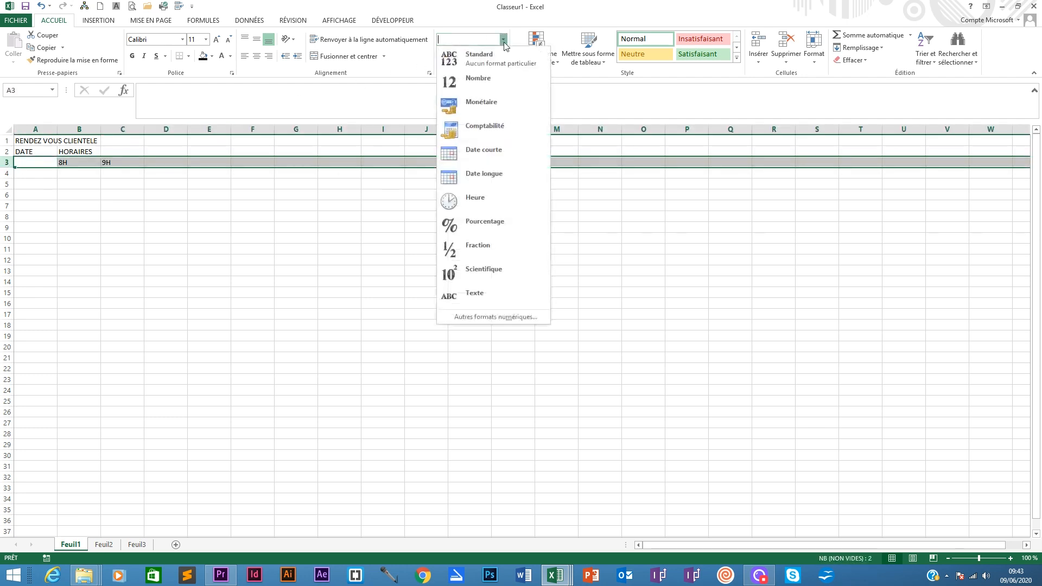
pyautogui.click(474, 201)
# - Try to extend the hour labels along row 3, undo it, and clear the 8H cell
pyautogui.moveTo(77, 161); pyautogui.dragTo(135, 161)
pyautogui.click(135, 162)
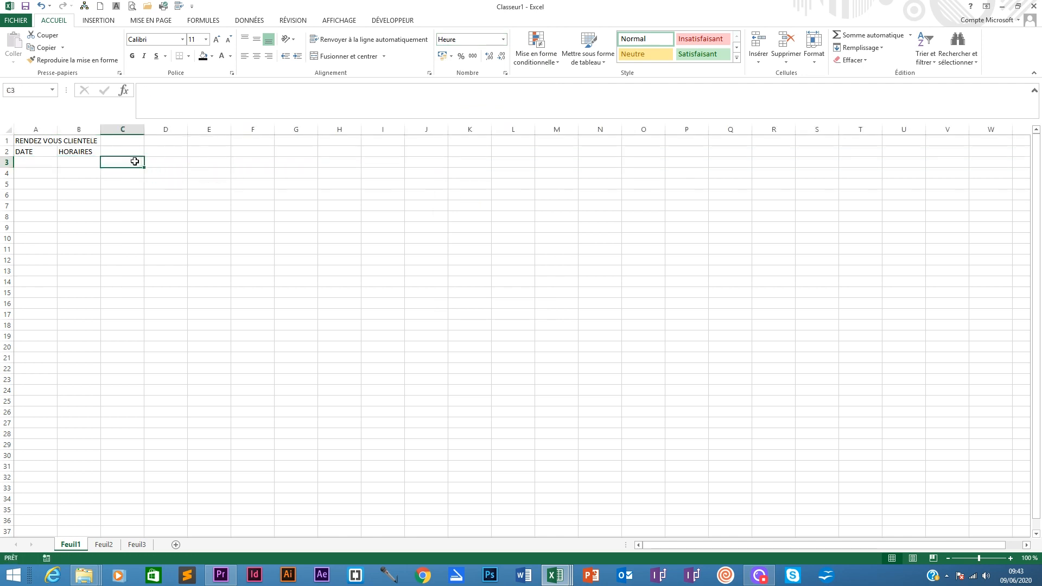
pyautogui.hotkey('ctrl', 'z')
pyautogui.click(132, 162)
pyautogui.moveTo(144, 167)
pyautogui.mouseDown()
pyautogui.moveTo(310, 168)
pyautogui.moveTo(133, 161)
pyautogui.mouseUp()
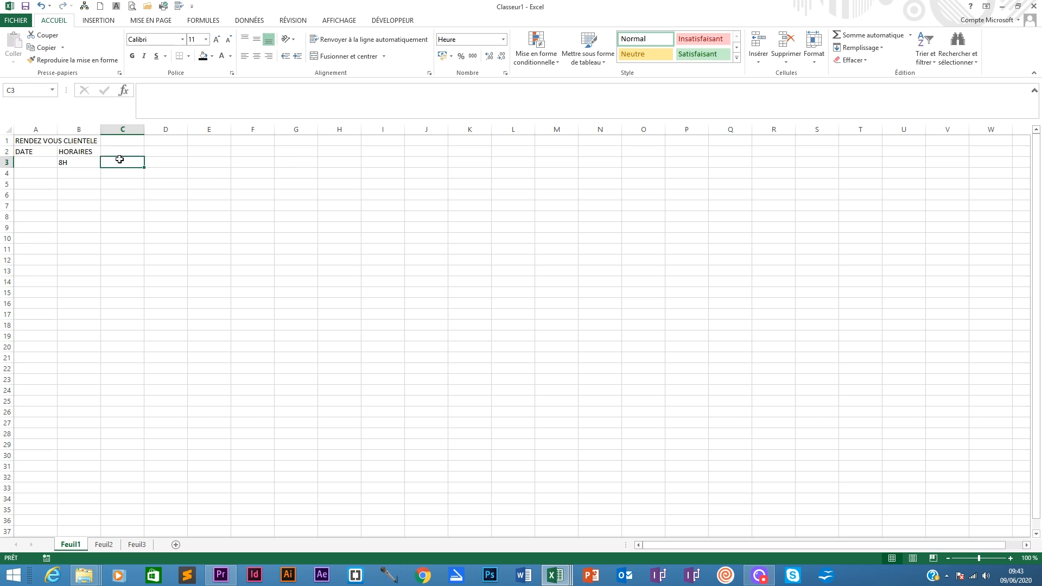
pyautogui.click(81, 162)
pyautogui.click(44, 161)
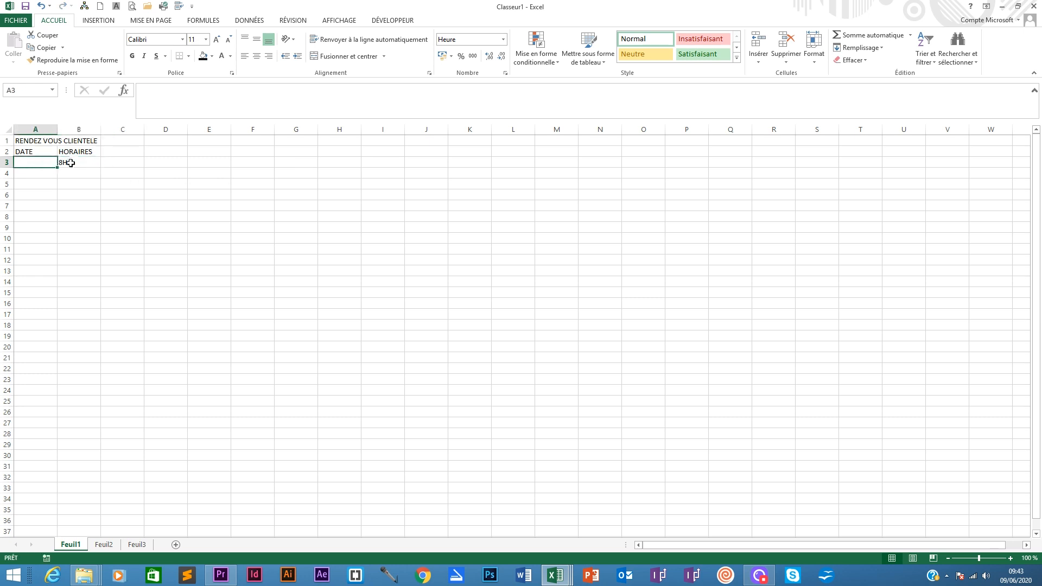
pyautogui.click(71, 163)
pyautogui.press('Delete')
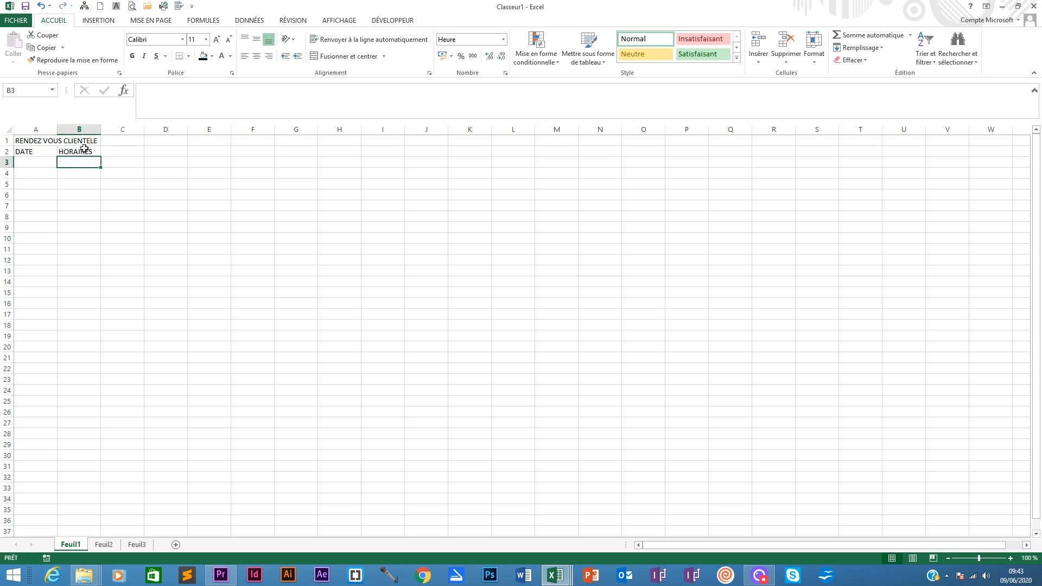
# - Re-enter the hour labels 8H in B3 and 9H in C3
pyautogui.click(84, 150)
pyautogui.click(71, 163)
pyautogui.write('8H')
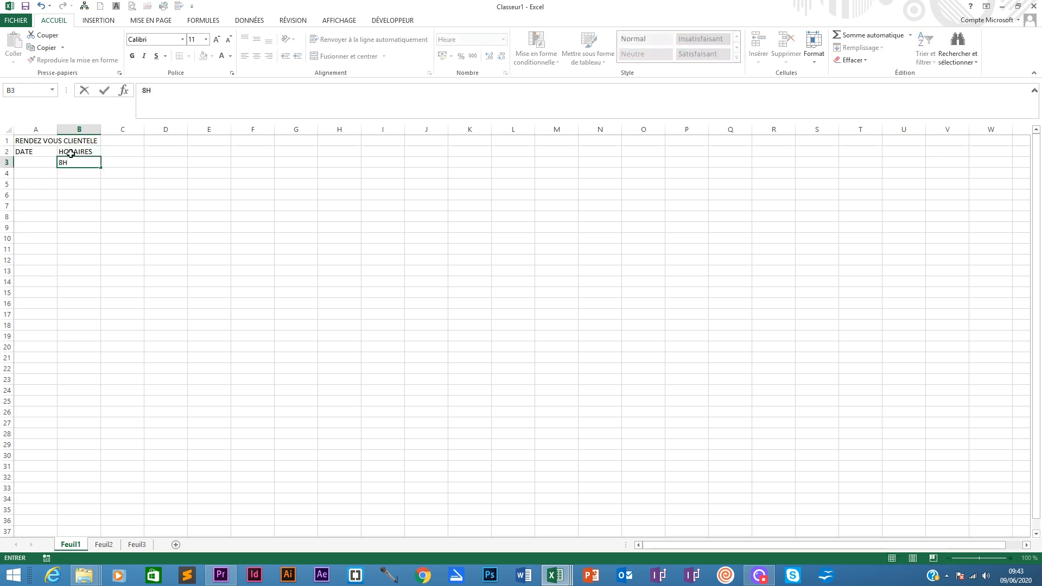
pyautogui.press('Tab')
pyautogui.write('9H')
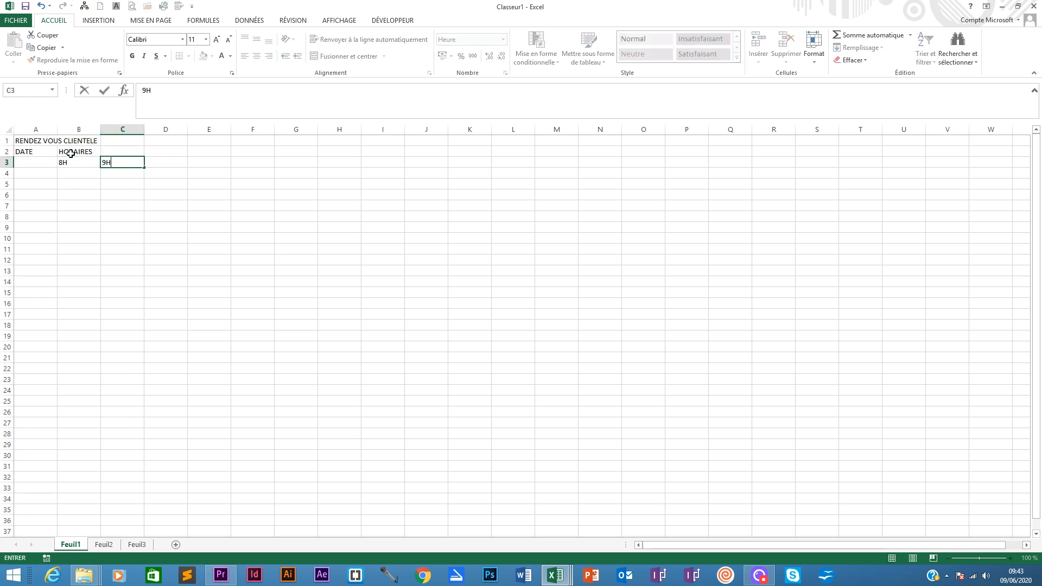
# - Enter the hour labels 10H through 17H across row 3 from D3 to K3
pyautogui.press('Tab')
pyautogui.write('110')
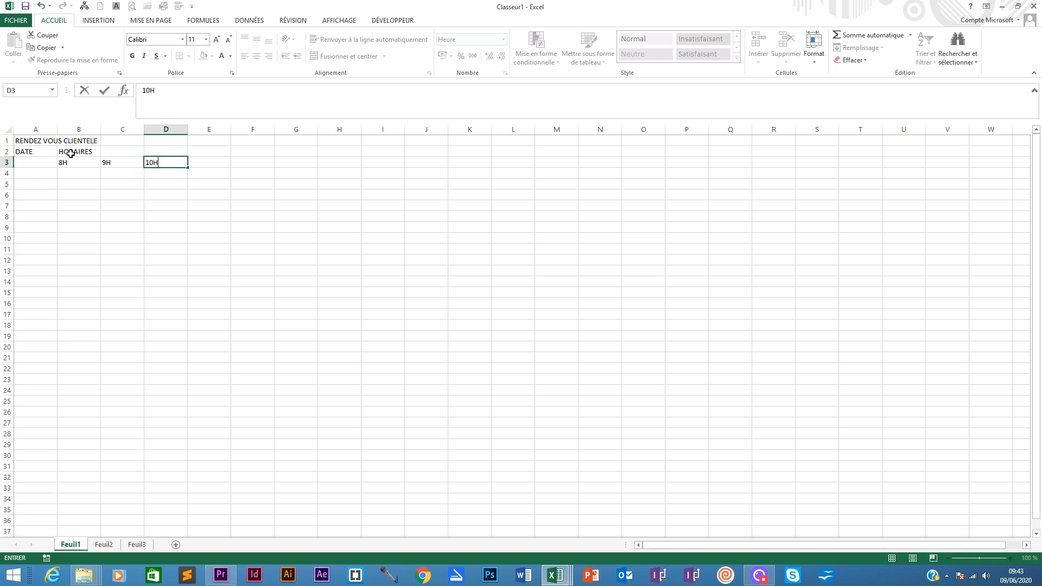
pyautogui.press('Tab')
pyautogui.write('11')
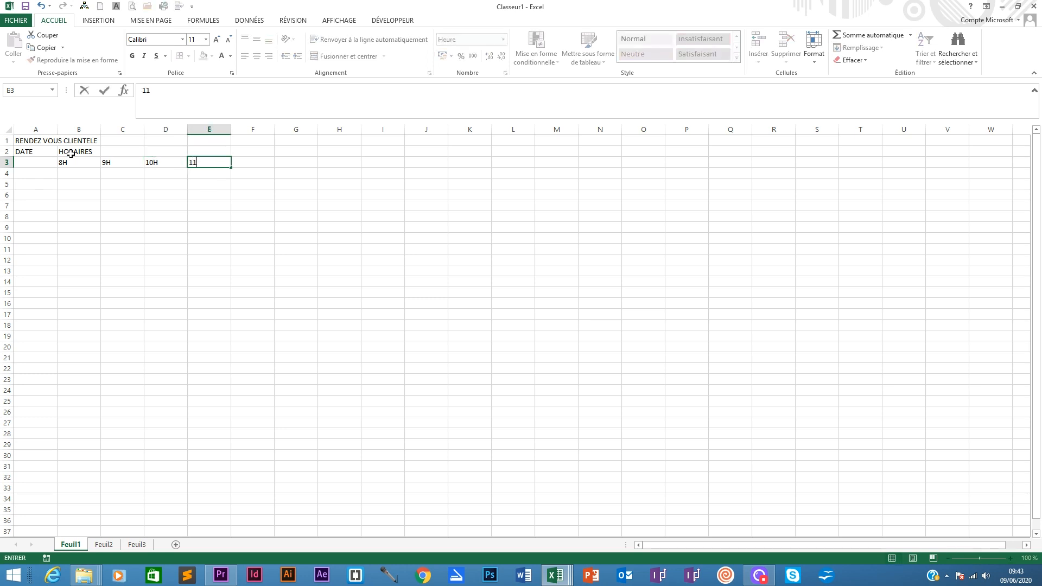
pyautogui.write('H')
pyautogui.press('Tab')
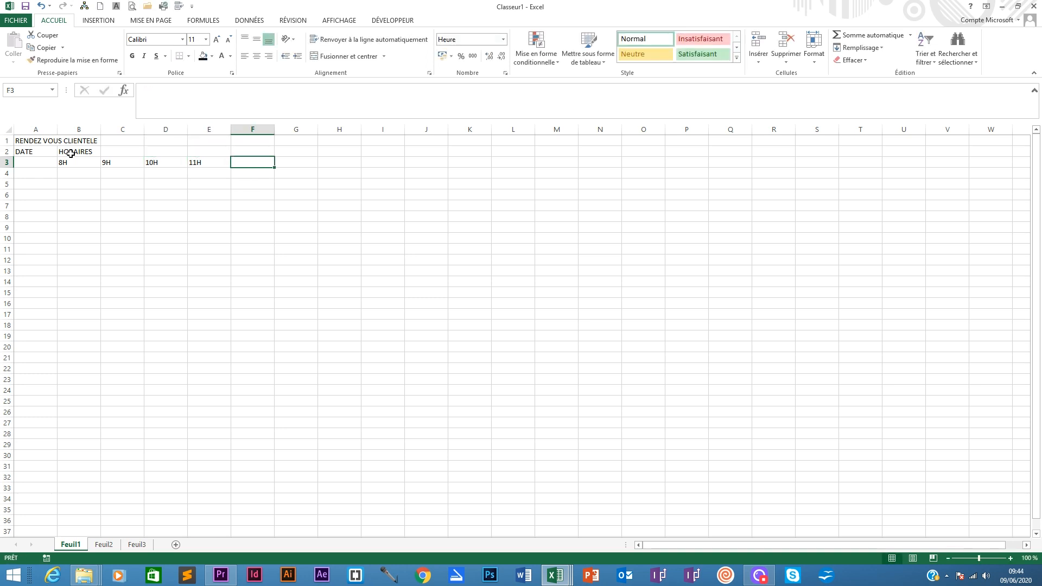
pyautogui.write('12H')
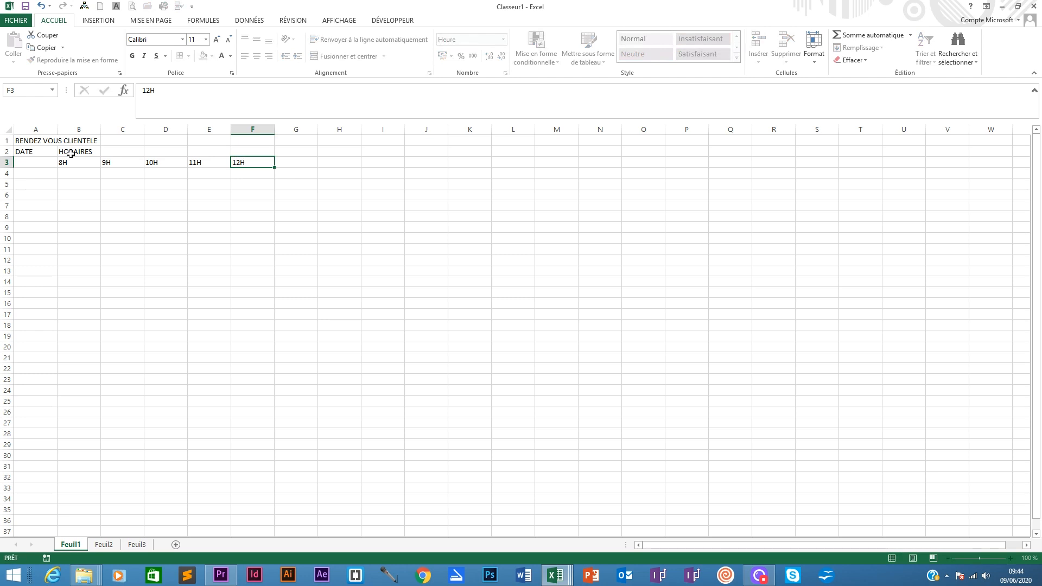
pyautogui.press('Tab')
pyautogui.write('13')
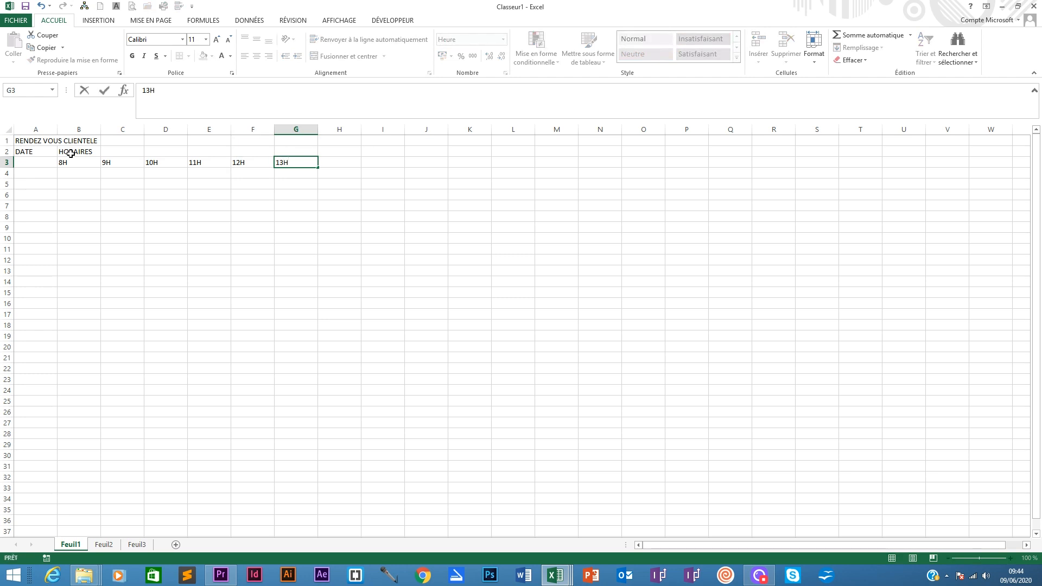
pyautogui.press('Tab')
pyautogui.write('1')
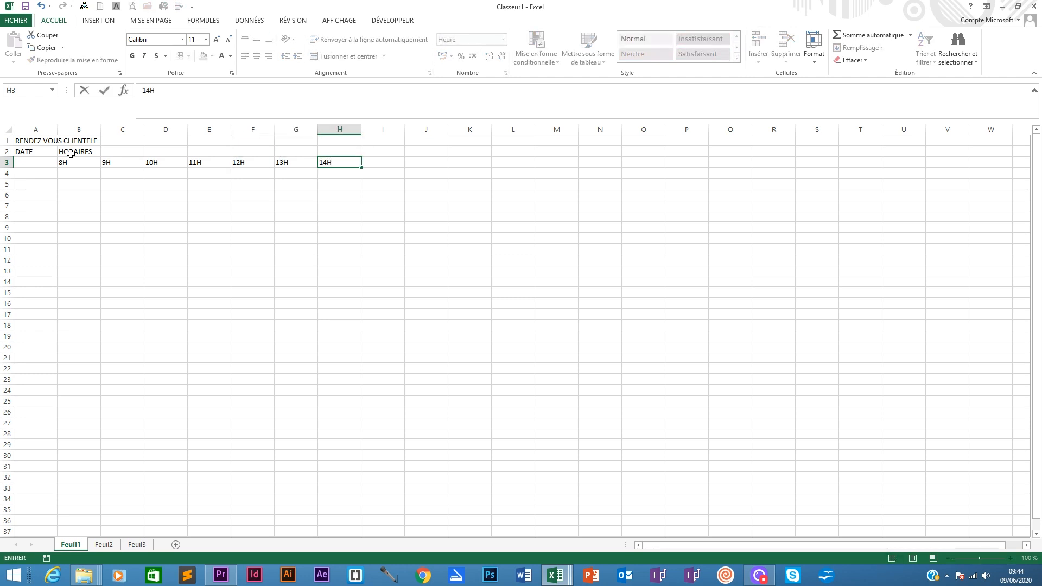
pyautogui.write('4H')
pyautogui.press('Tab')
pyautogui.write('15')
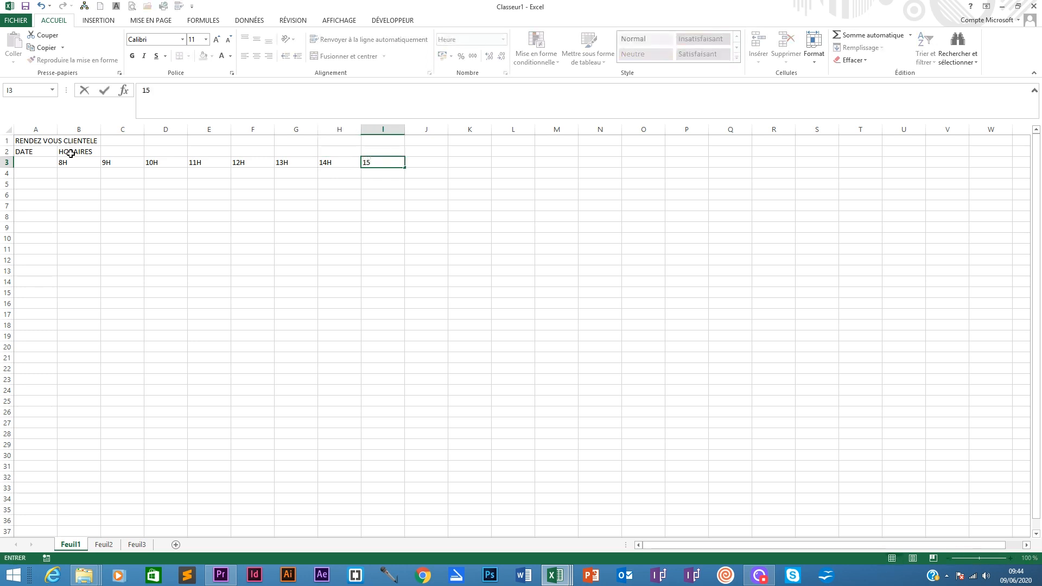
pyautogui.press('Tab')
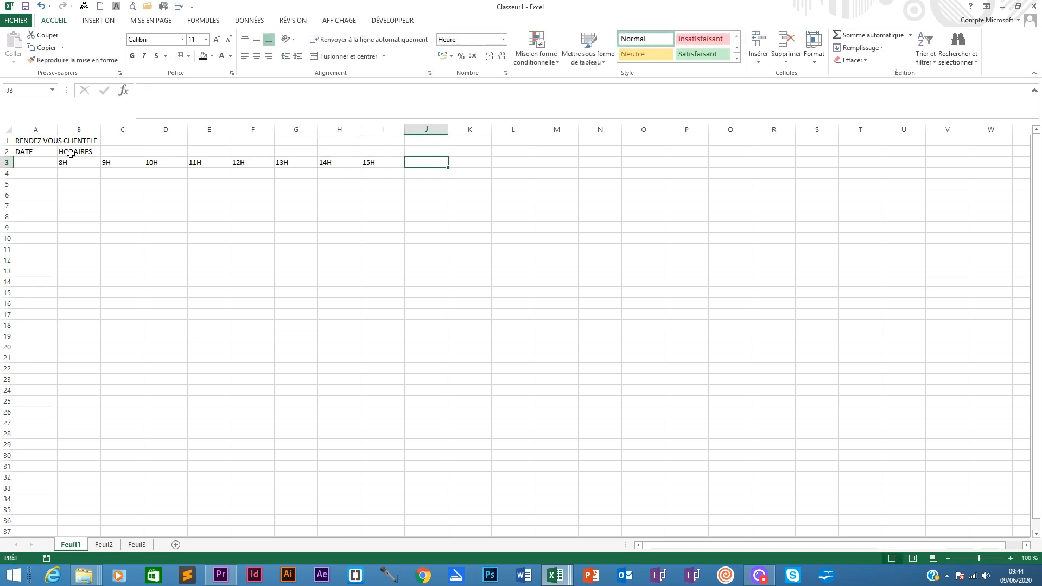
pyautogui.write('16H')
pyautogui.press('Tab')
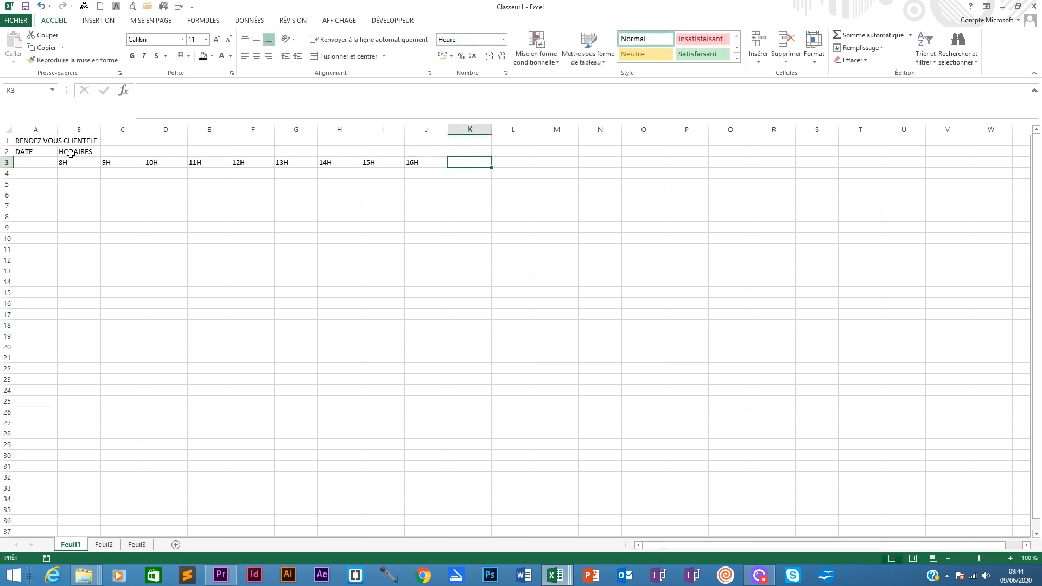
pyautogui.write('17H')
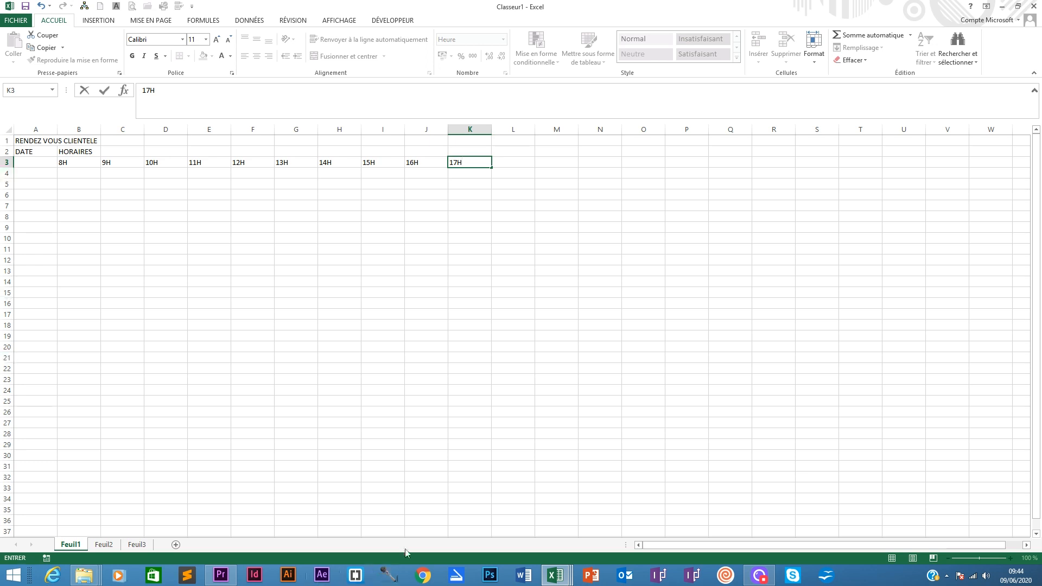
pyautogui.click(758, 575)
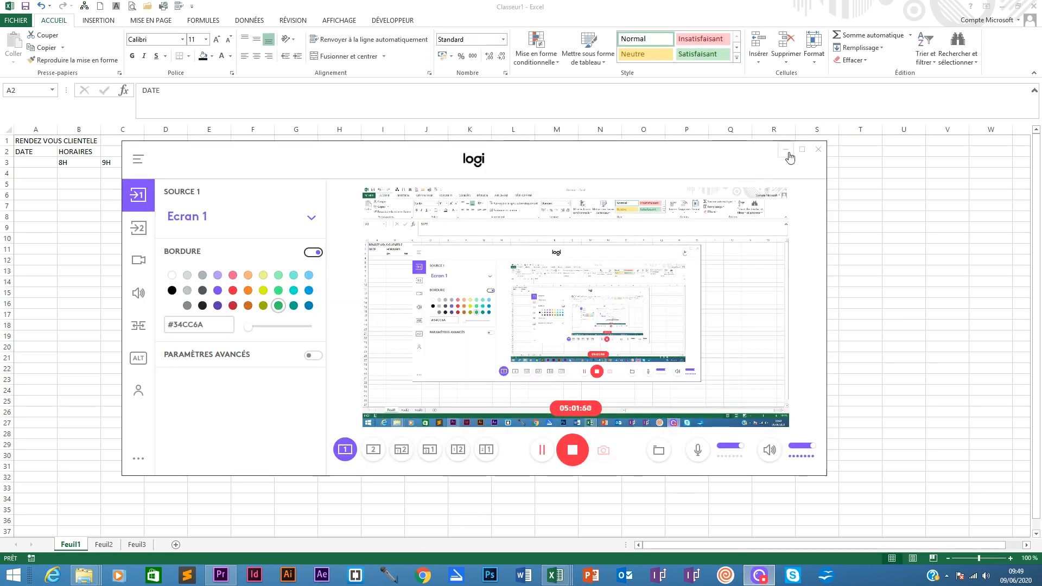
pyautogui.click(786, 151)
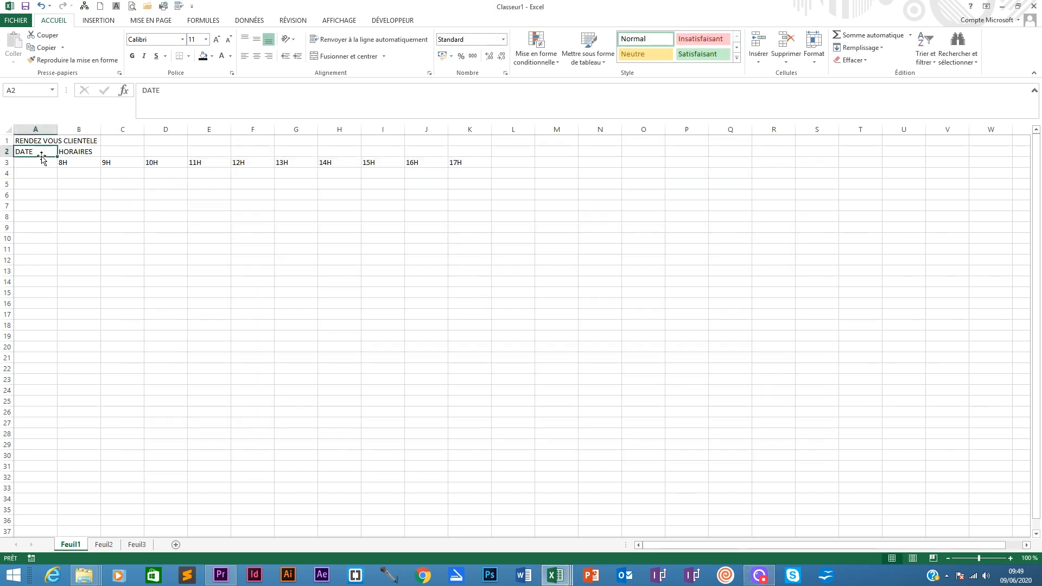
# - Move the DATE label from A2 down to A3
pyautogui.moveTo(41, 157); pyautogui.dragTo(43, 163)
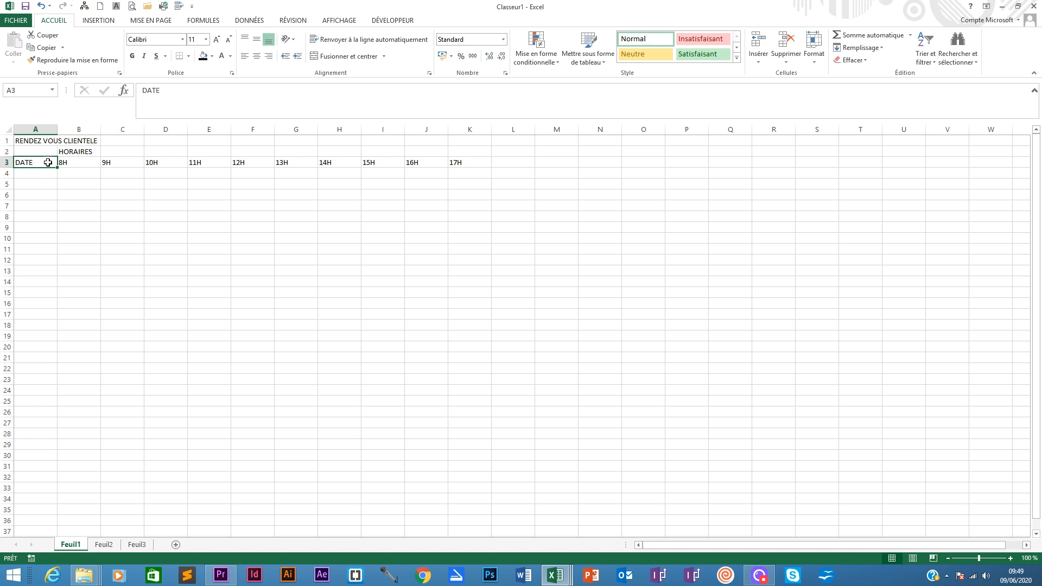
# - Enter the date 01/01/2020 in A4 and extend the date series down to 31/01/2020 in A34
pyautogui.click(28, 175)
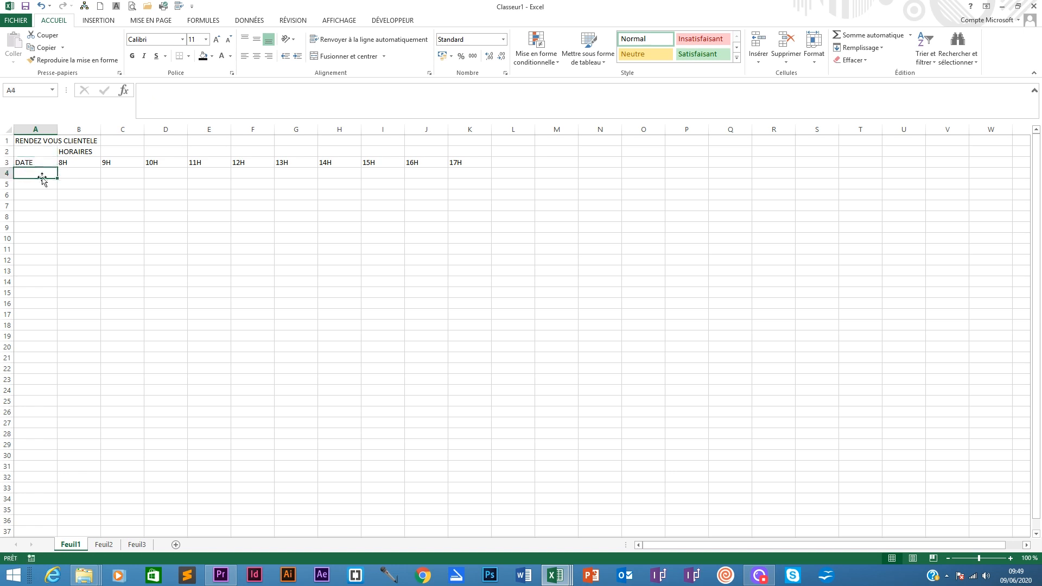
pyautogui.write('01')
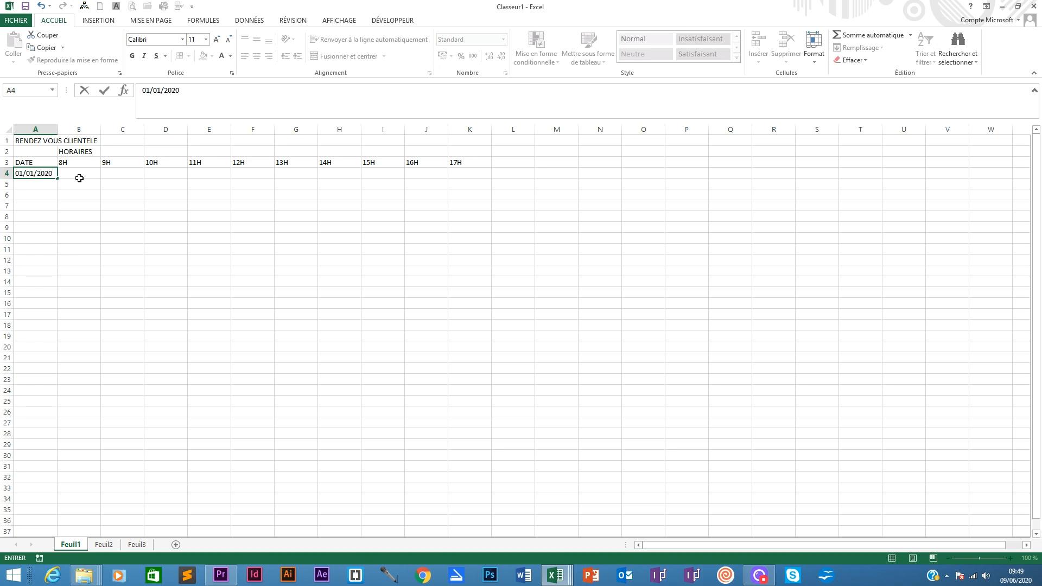
pyautogui.write('/01/2020')
pyautogui.press('Return')
pyautogui.click(51, 175)
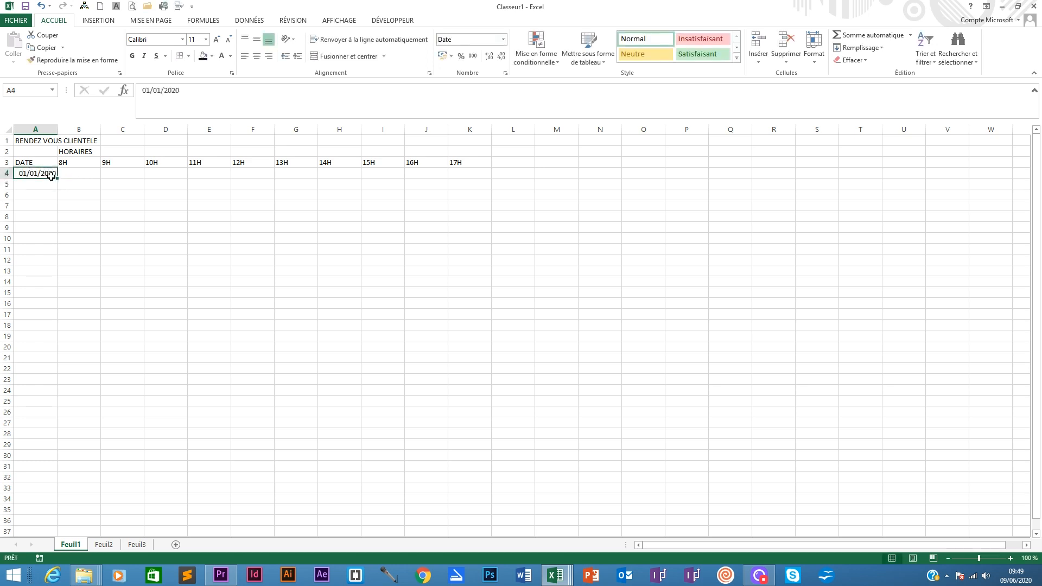
pyautogui.moveTo(58, 177); pyautogui.dragTo(47, 452)
pyautogui.scroll(2, 70, 374)
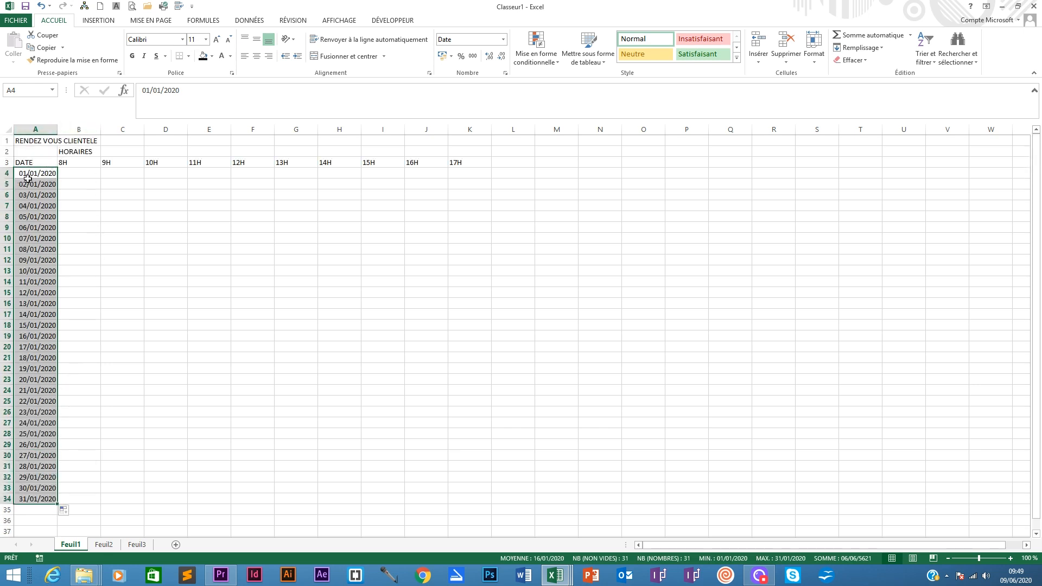
# - Apply the custom date format [$-40C]jjjj j mmmm to the date column, dropping the year
pyautogui.click(502, 41)
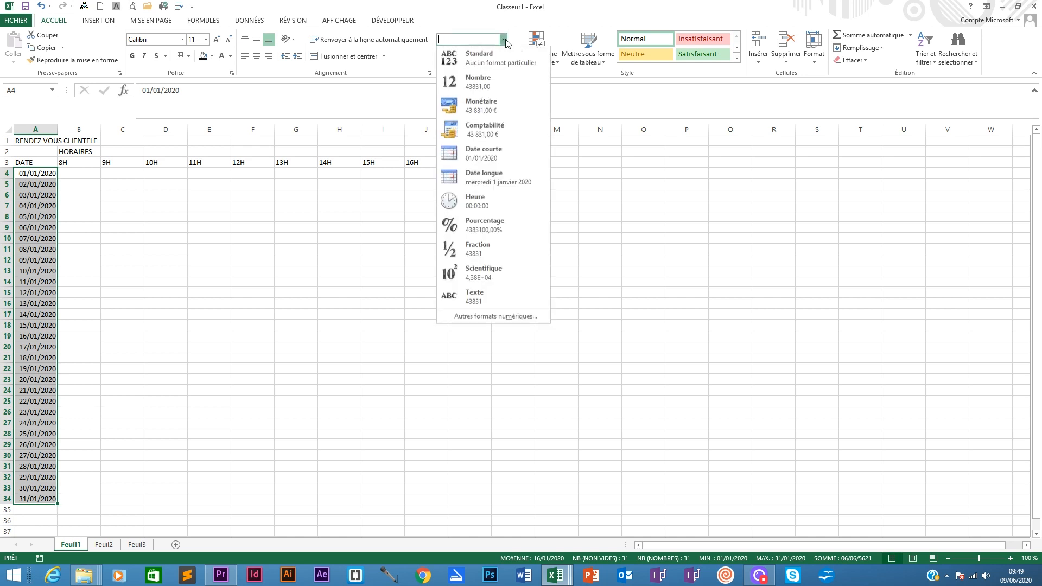
pyautogui.click(473, 317)
pyautogui.click(351, 282)
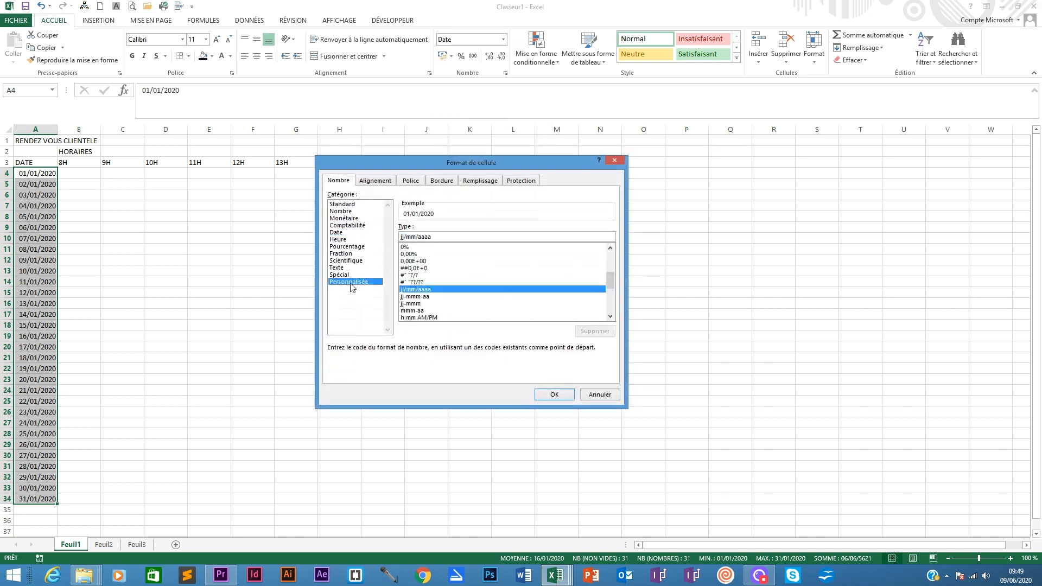
pyautogui.moveTo(610, 281); pyautogui.dragTo(609, 315)
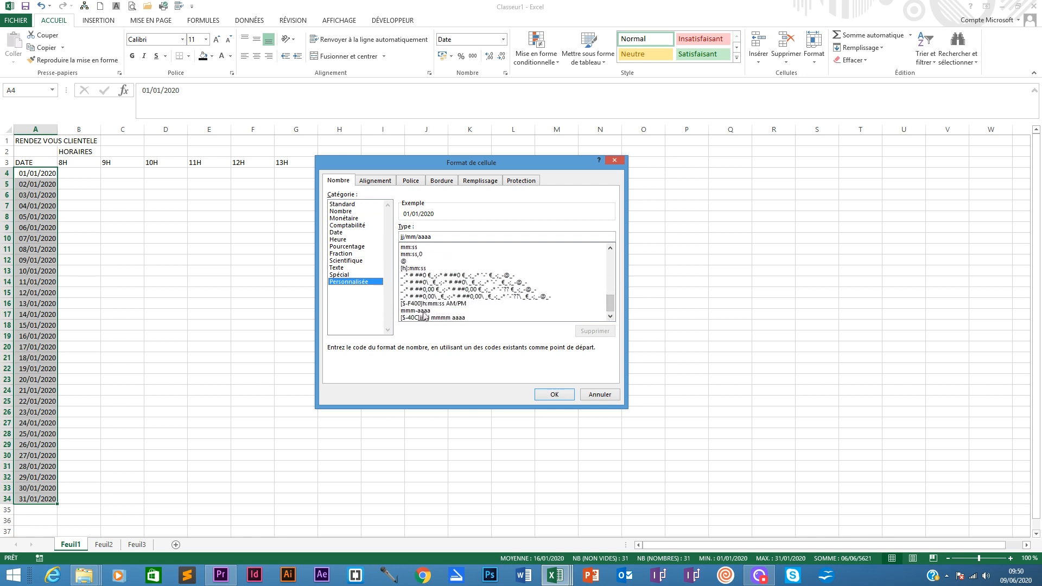
pyautogui.click(473, 316)
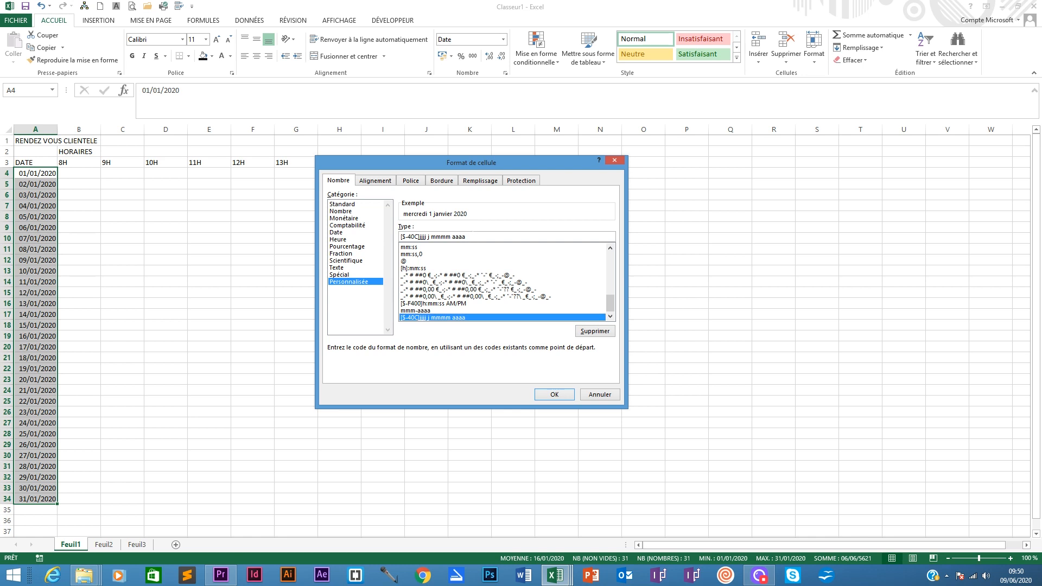
pyautogui.click(472, 234)
pyautogui.press('BackSpace')
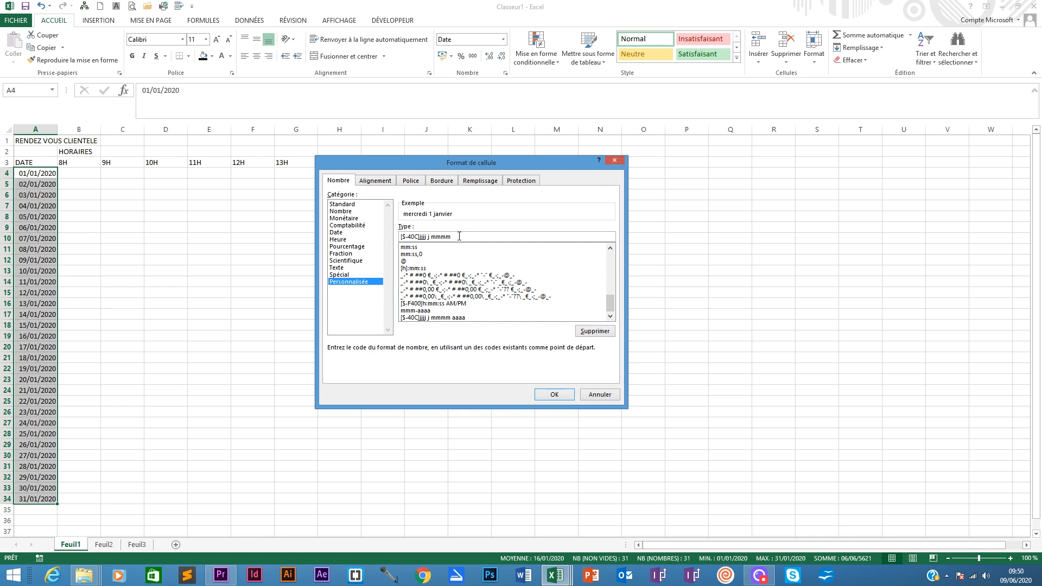
pyautogui.press('Return')
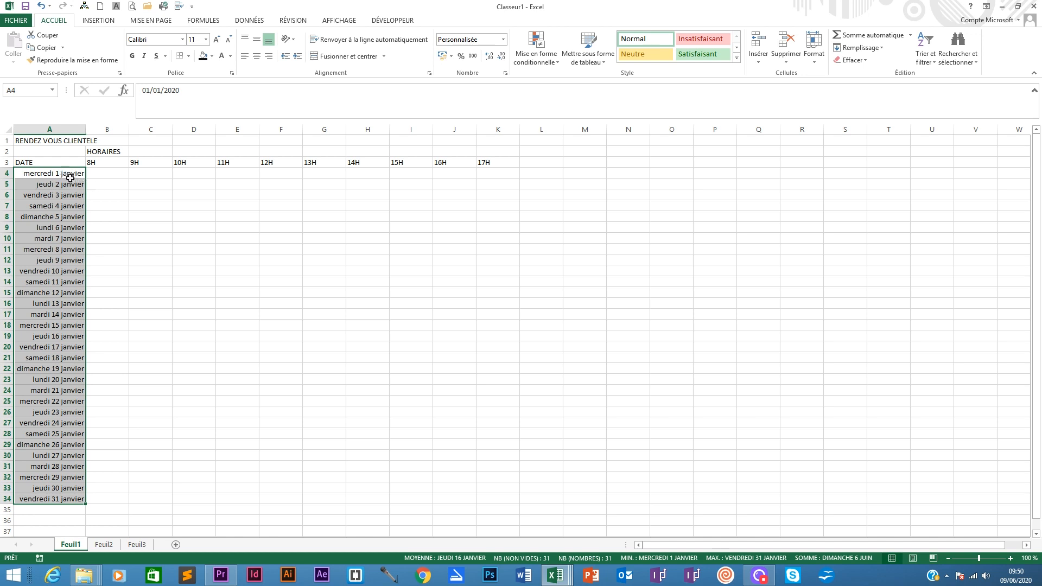
# - Merge and centre the HORAIRES heading across B2:K2 and the RENDEZ VOUS CLIENTELE title across A1:K1
pyautogui.click(78, 305)
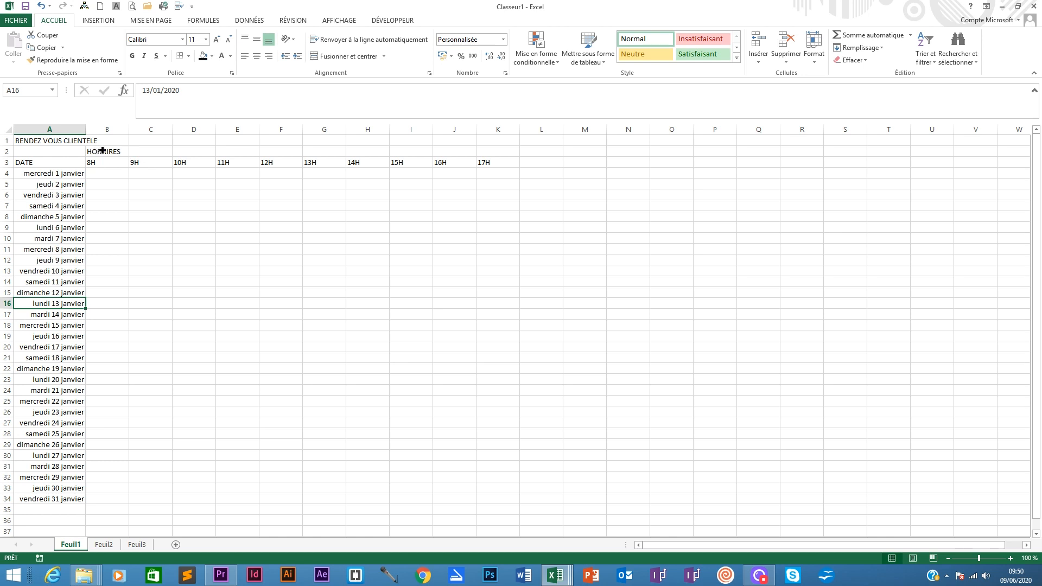
pyautogui.moveTo(103, 150); pyautogui.dragTo(482, 151)
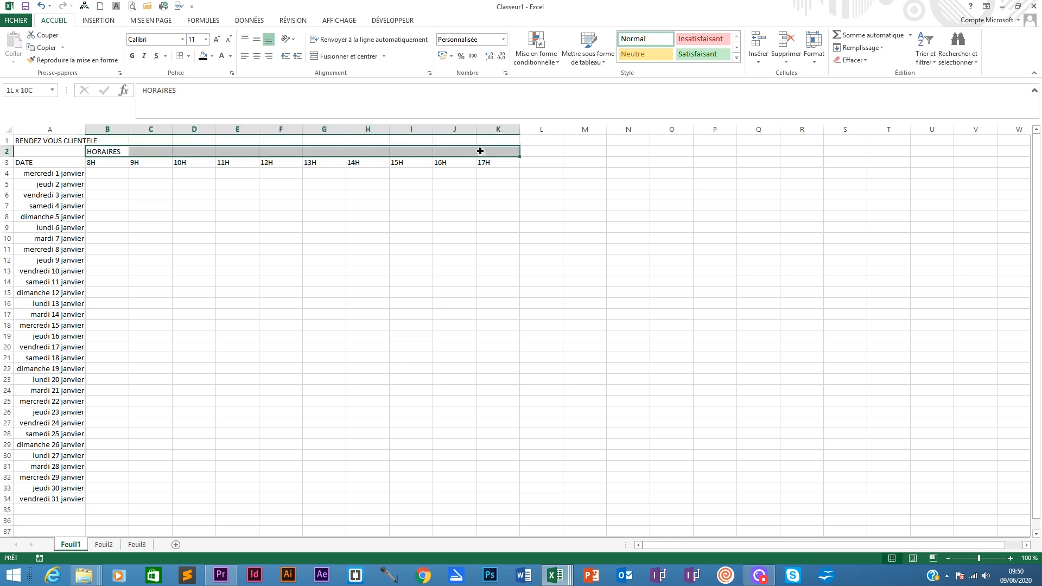
pyautogui.click(344, 58)
pyautogui.moveTo(76, 139); pyautogui.dragTo(507, 138)
pyautogui.click(347, 57)
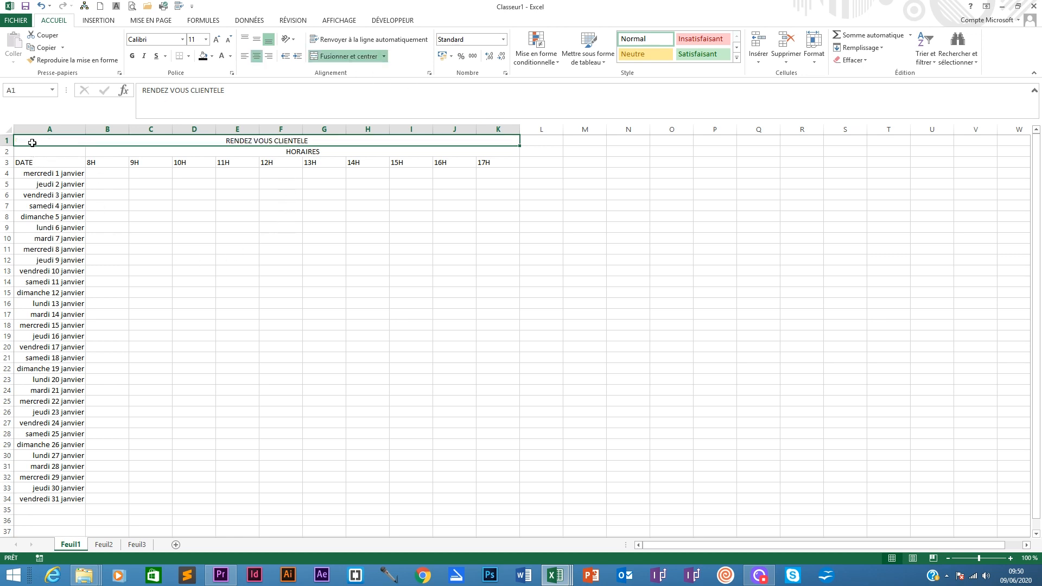
# - Centre the contents of the whole table A1:K34 both vertically and horizontally
pyautogui.moveTo(33, 141); pyautogui.dragTo(423, 495)
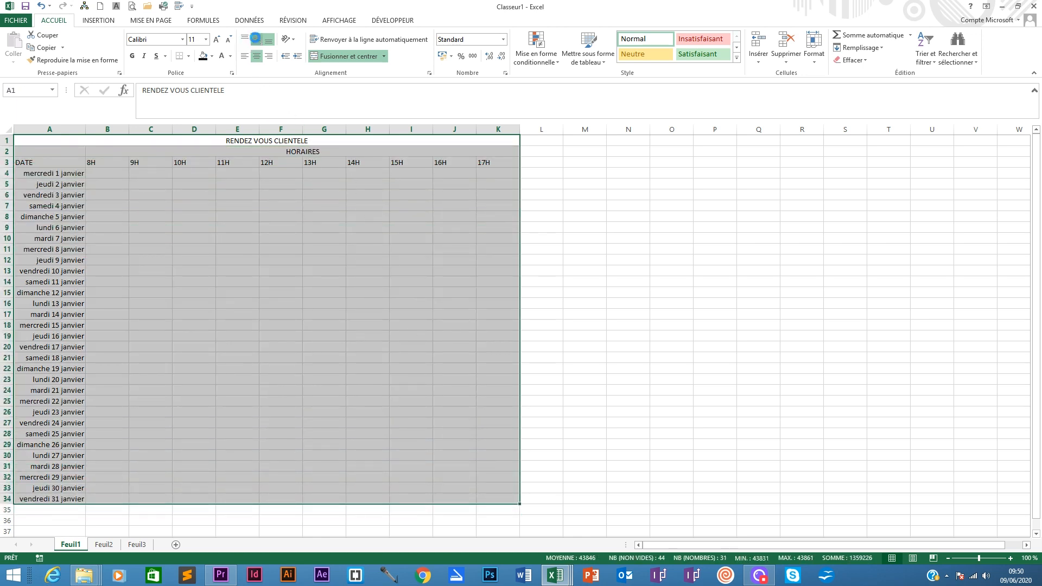
pyautogui.click(256, 39)
pyautogui.click(257, 56)
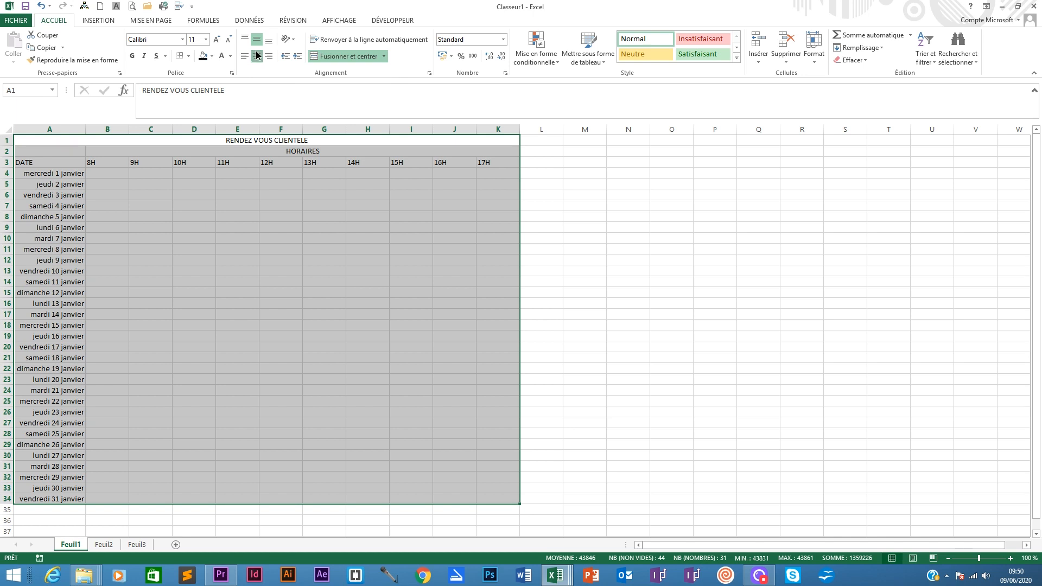
pyautogui.click(256, 56)
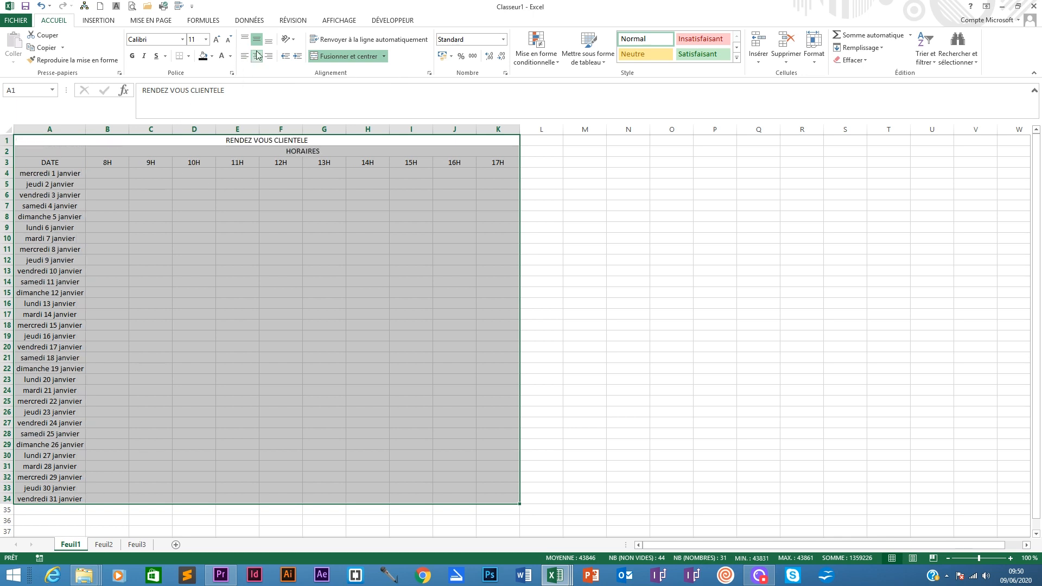
pyautogui.click(148, 207)
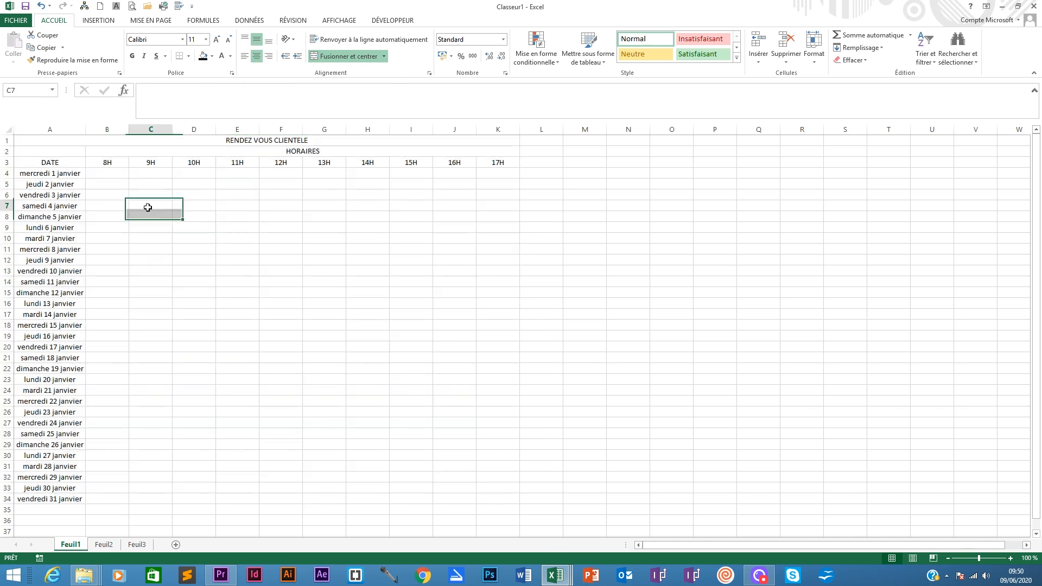
pyautogui.click(111, 171)
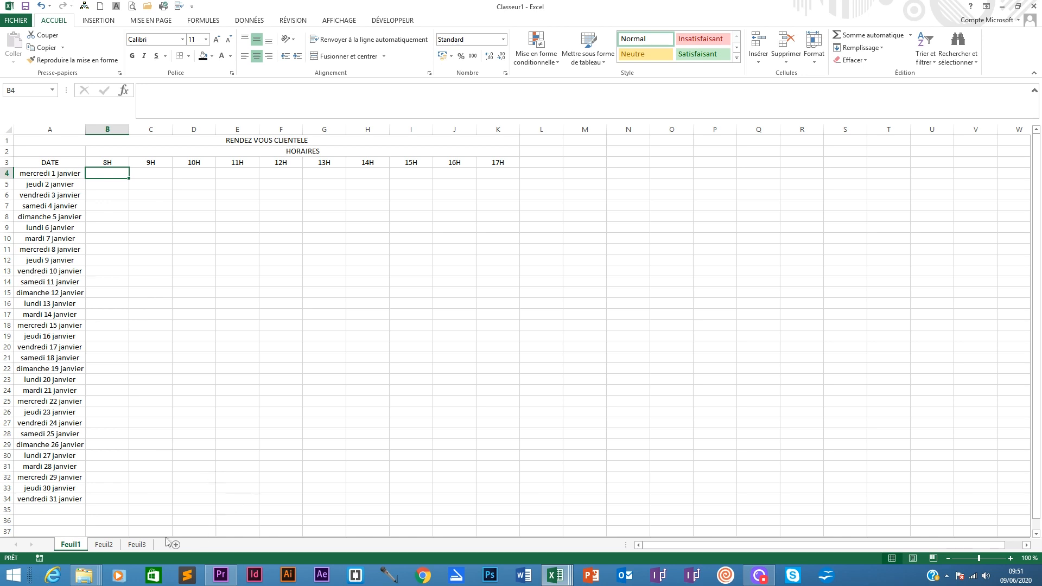
# - Copy the appointment cells B3:E3 from the Planning interactif dynamique workbook and return to Classeur1
pyautogui.moveTo(553, 574)
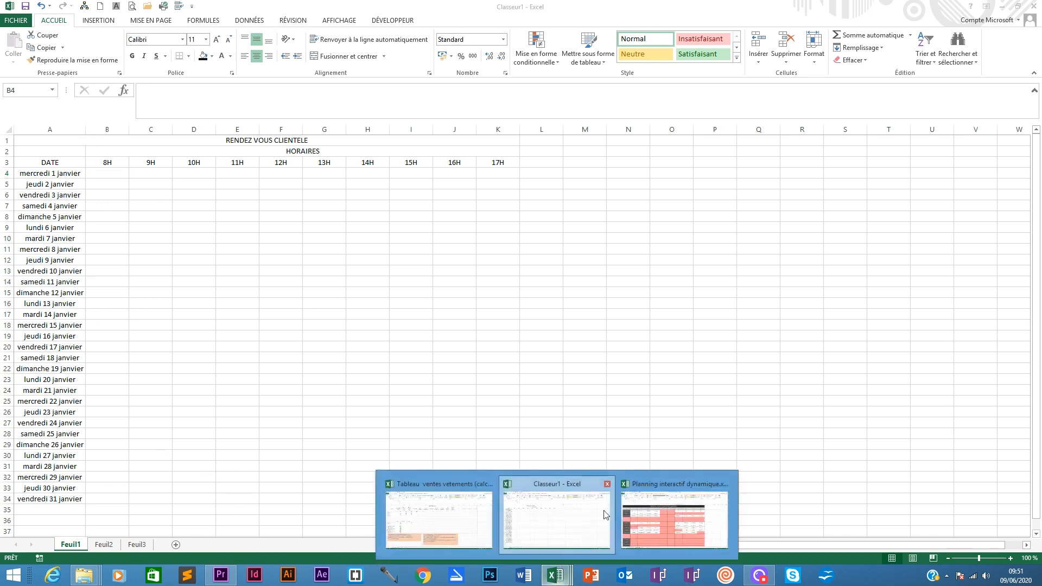
pyautogui.click(645, 507)
pyautogui.moveTo(117, 192); pyautogui.dragTo(340, 193)
pyautogui.rightClick(129, 191)
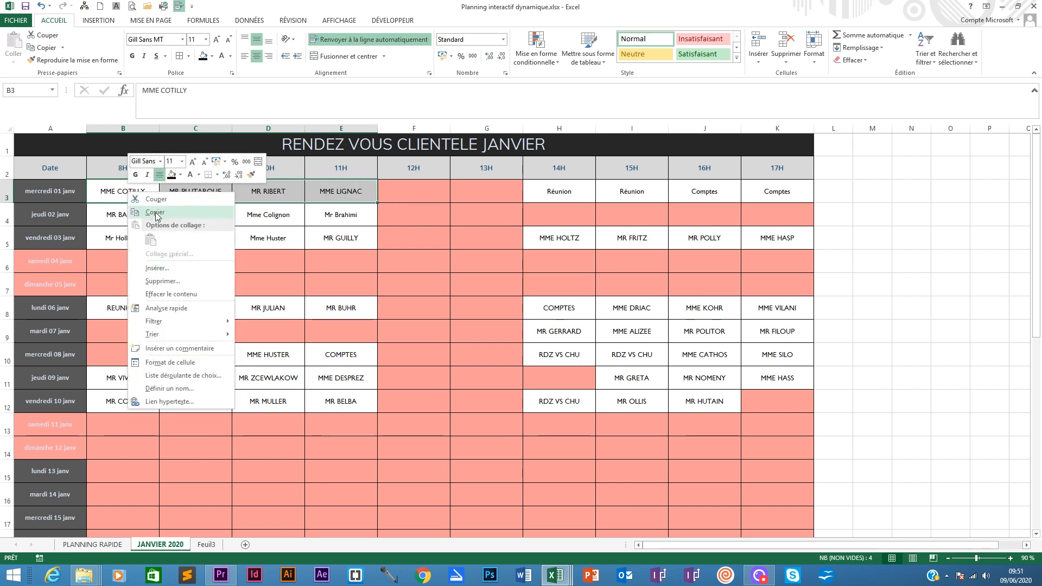
pyautogui.click(156, 213)
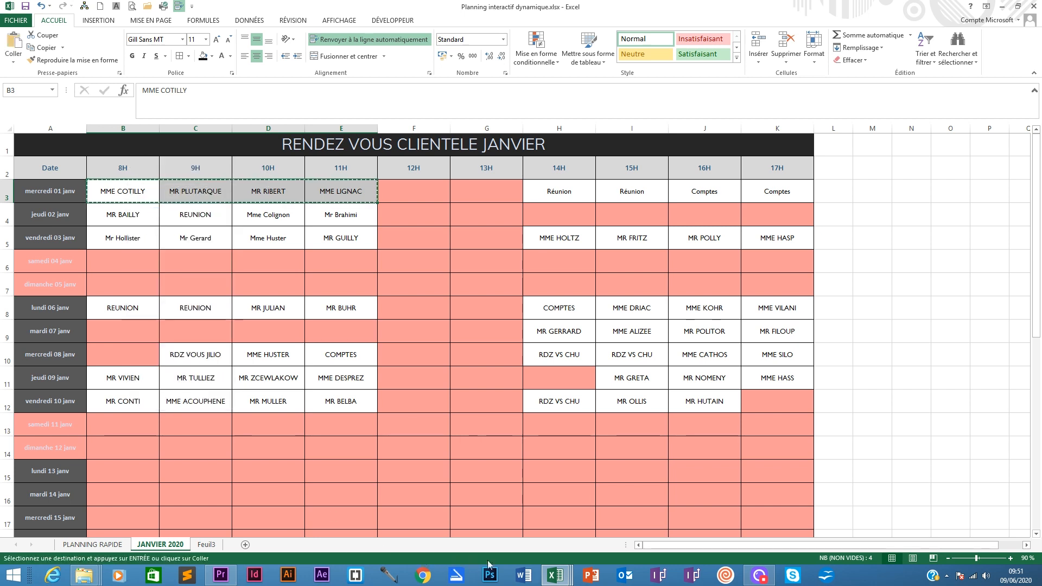
pyautogui.moveTo(555, 574)
pyautogui.click(564, 521)
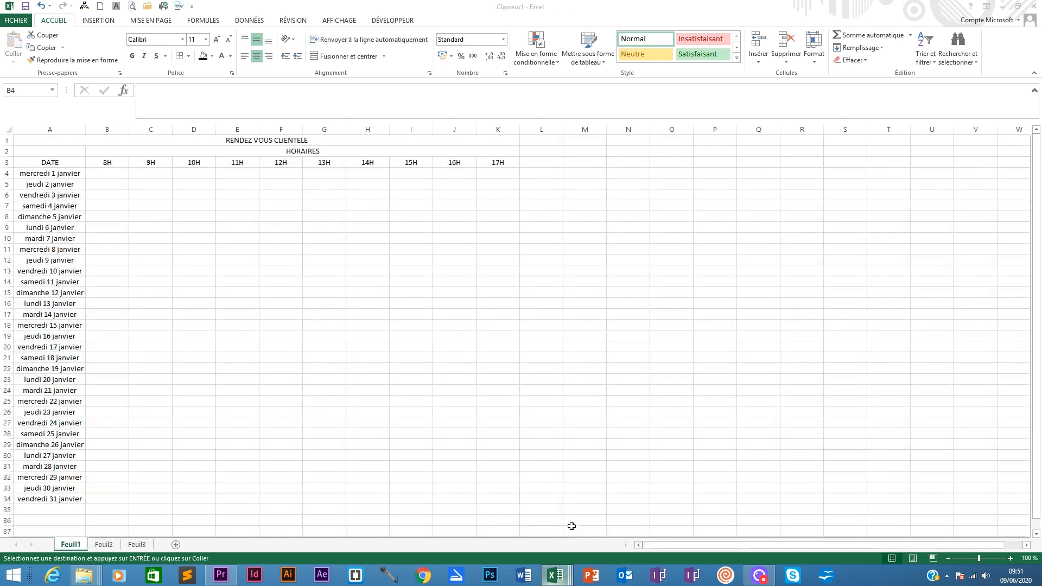
# - Paste the copied appointments into cells B4:E4 on the 1 January row
pyautogui.moveTo(105, 173); pyautogui.dragTo(279, 174)
pyautogui.hotkey('ctrl', 'v')
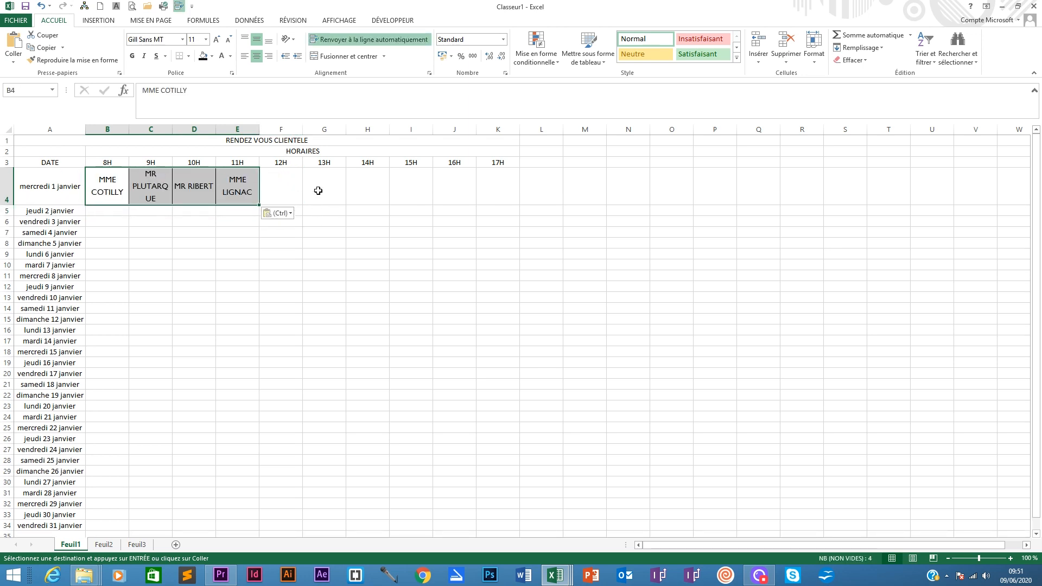
# - Copy the appointment cells H3:K3 from the Planning interactif dynamique workbook and switch back to Classeur1
pyautogui.moveTo(359, 181); pyautogui.dragTo(484, 190)
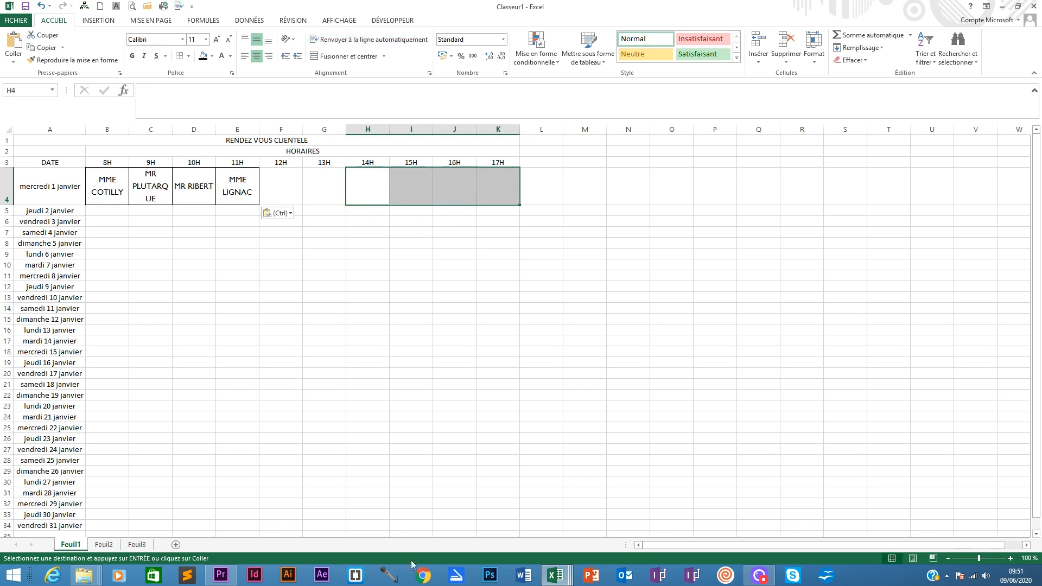
pyautogui.moveTo(555, 575)
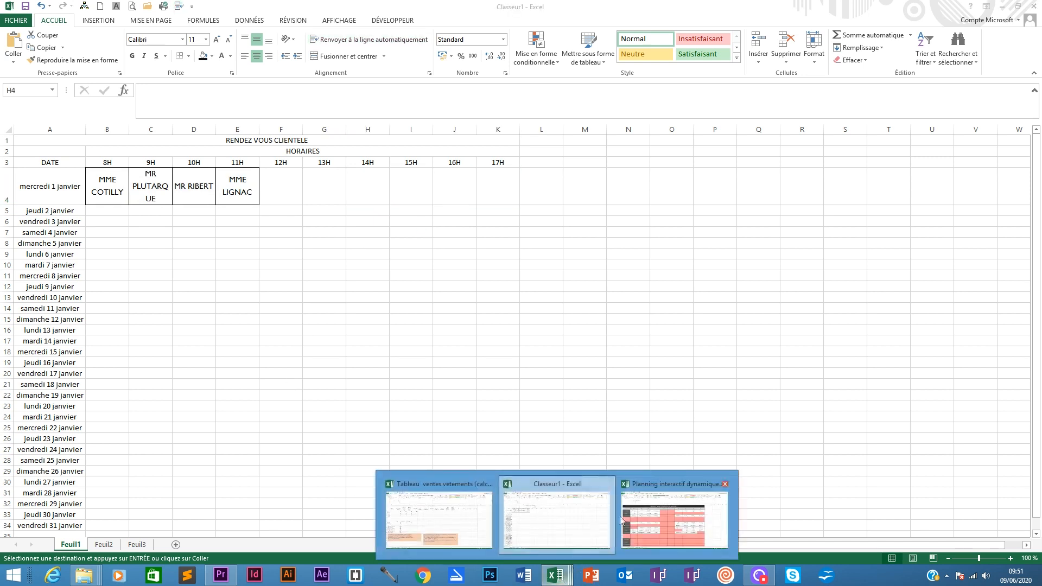
pyautogui.moveTo(648, 521)
pyautogui.moveTo(540, 193); pyautogui.dragTo(765, 191)
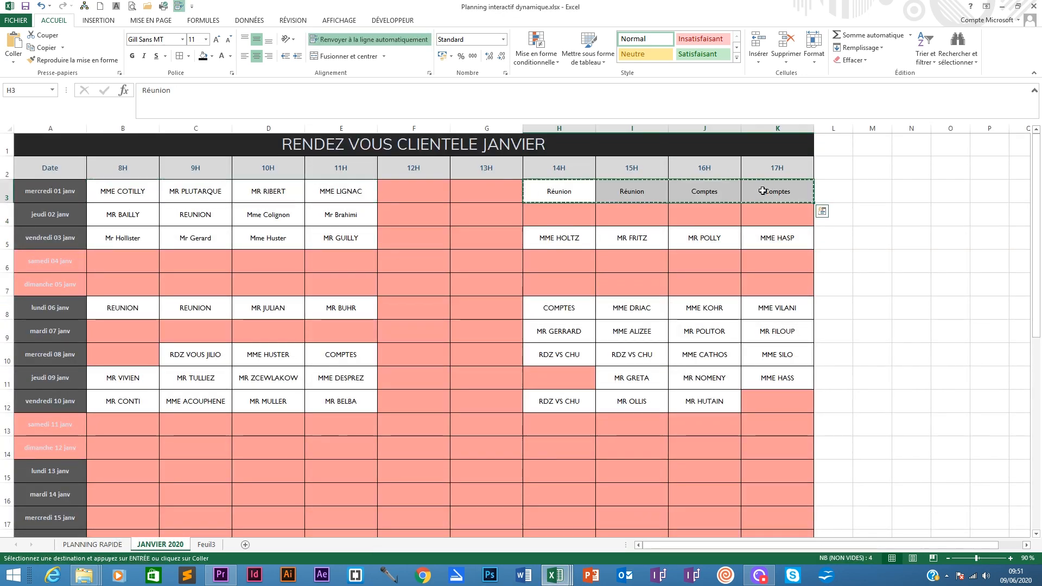
pyautogui.hotkey('ctrl', 'c')
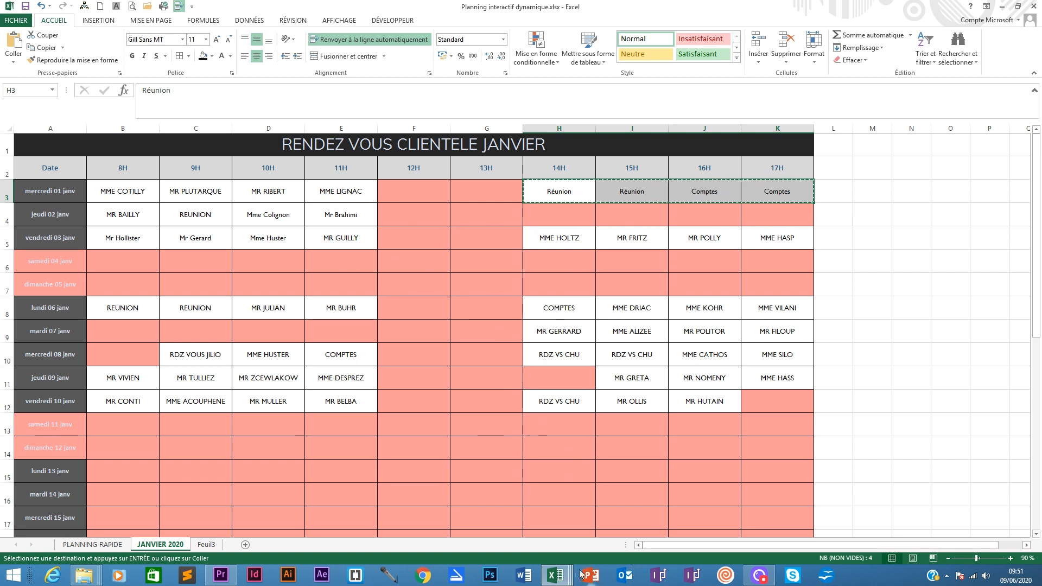
pyautogui.moveTo(565, 577)
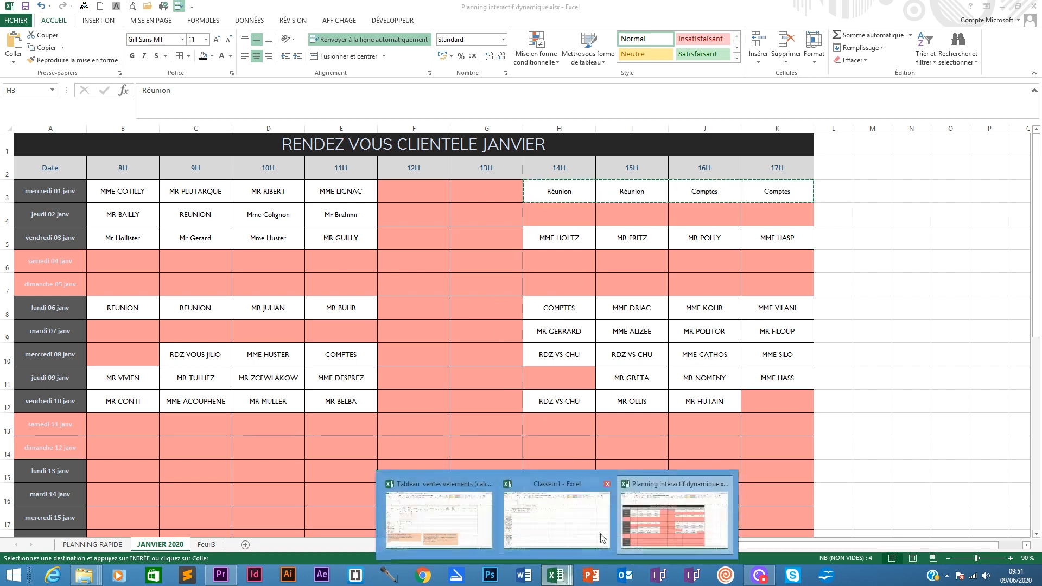
pyautogui.click(542, 526)
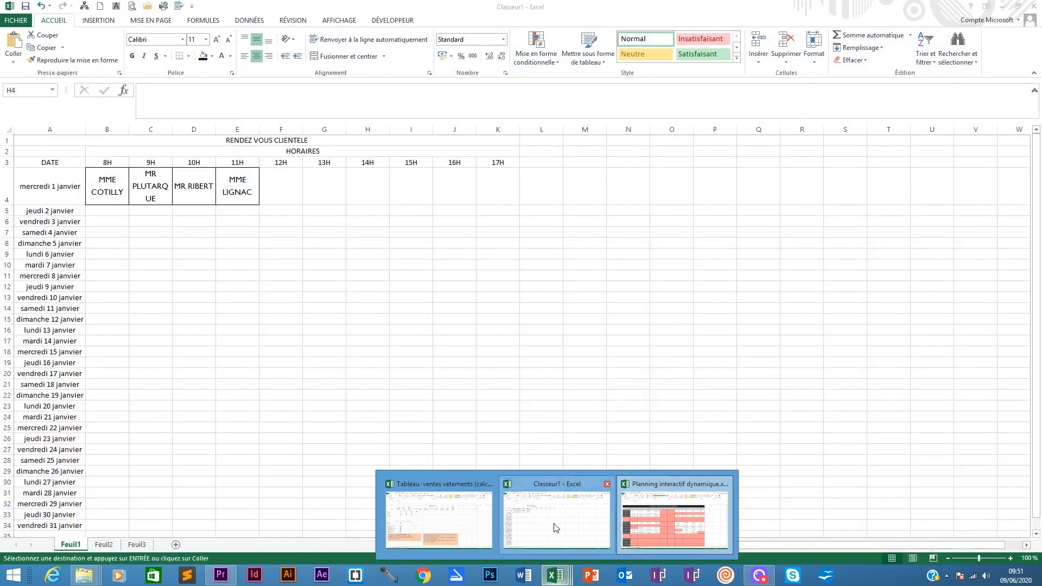
pyautogui.click(554, 527)
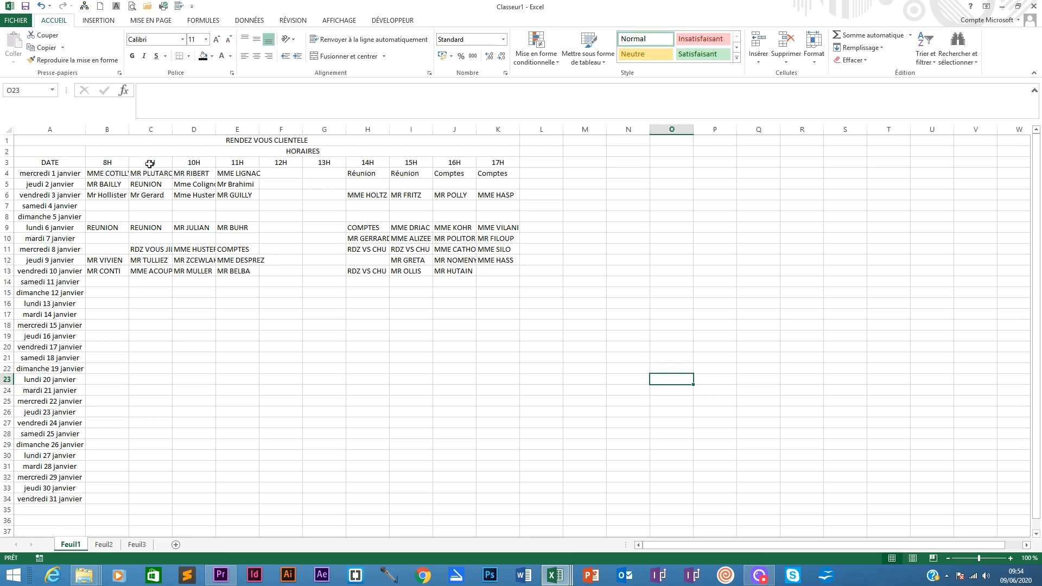
# - Autofit the widths of columns A to K to their contents
pyautogui.moveTo(109, 175); pyautogui.dragTo(337, 174)
pyautogui.moveTo(62, 130); pyautogui.dragTo(347, 123)
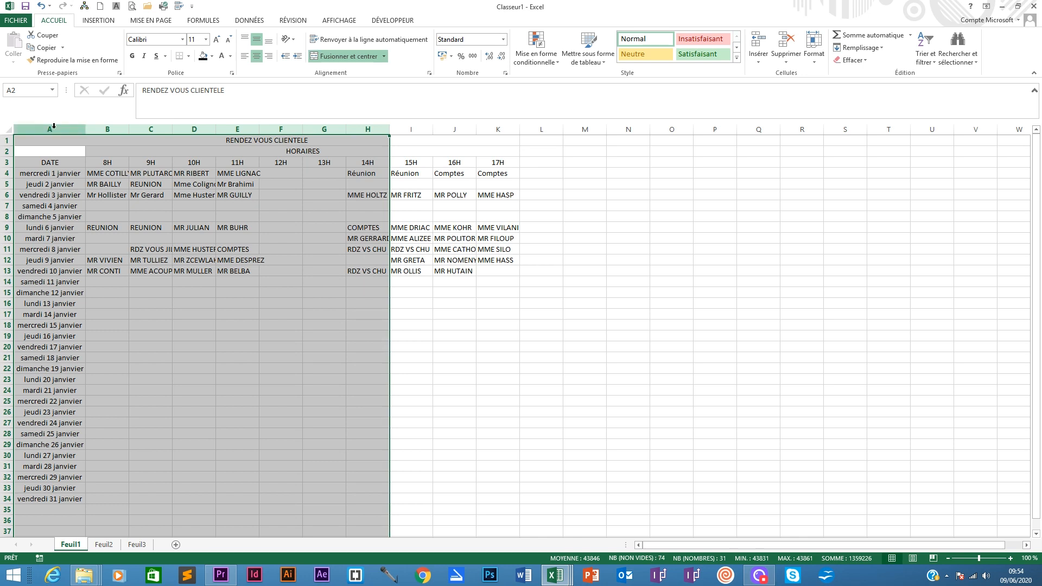
pyautogui.moveTo(63, 129); pyautogui.dragTo(517, 122)
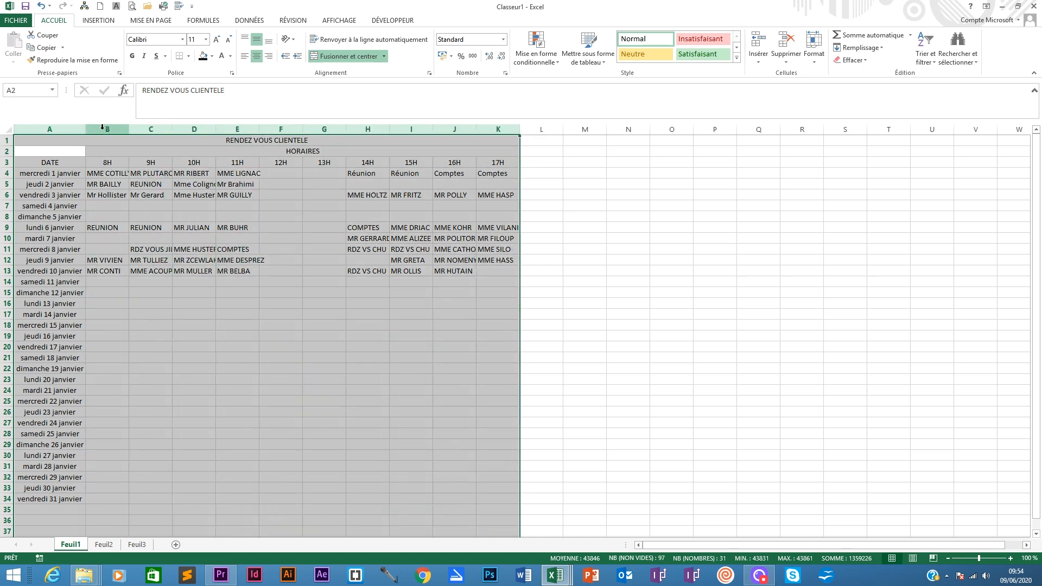
pyautogui.moveTo(128, 130)
pyautogui.mouseDown()
pyautogui.moveTo(114, 129)
pyautogui.moveTo(126, 129)
pyautogui.mouseUp()
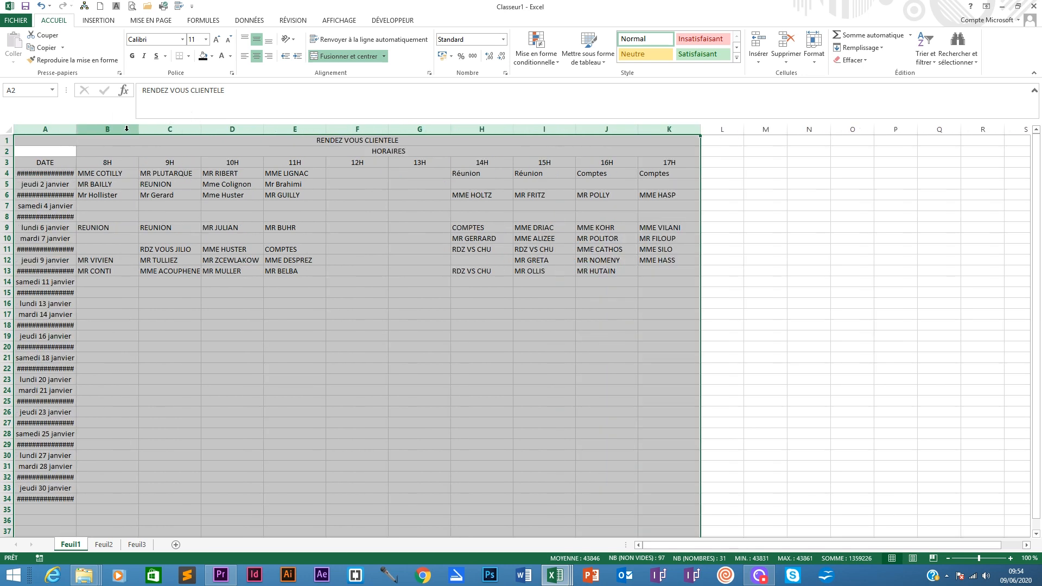
pyautogui.doubleClick(139, 129)
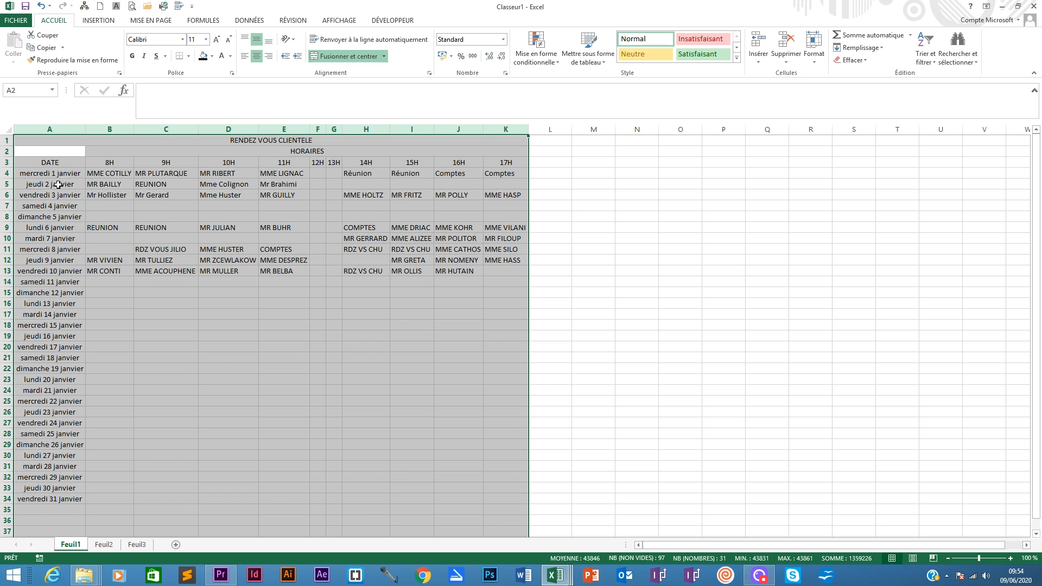
# - Set the height of rows 1 to 34 to about 34.5
pyautogui.moveTo(6, 141); pyautogui.dragTo(31, 494)
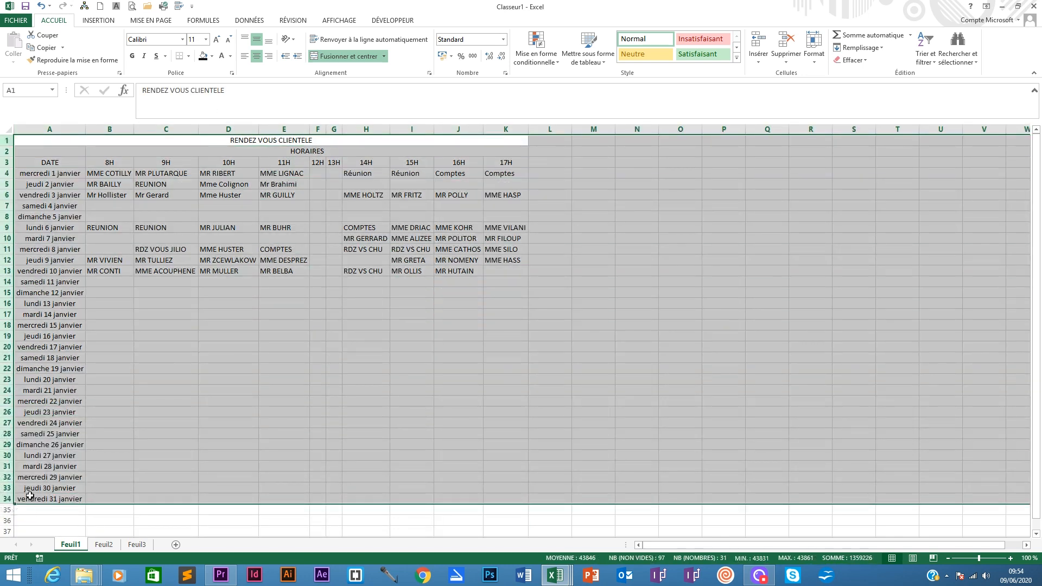
pyautogui.moveTo(7, 167); pyautogui.dragTo(9, 180)
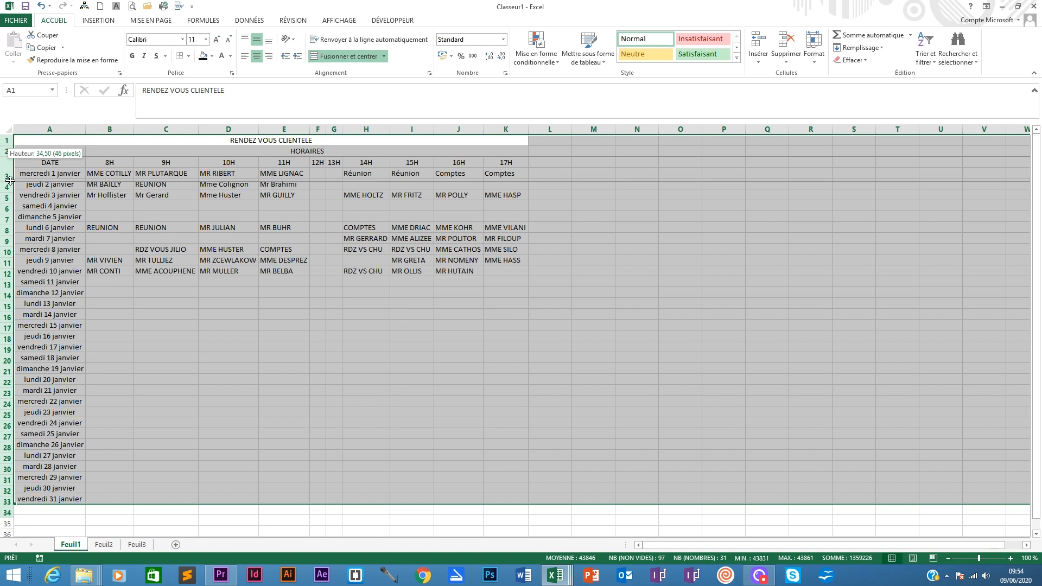
pyautogui.moveTo(10, 180); pyautogui.dragTo(12, 182)
pyautogui.scroll(-2, 213, 221)
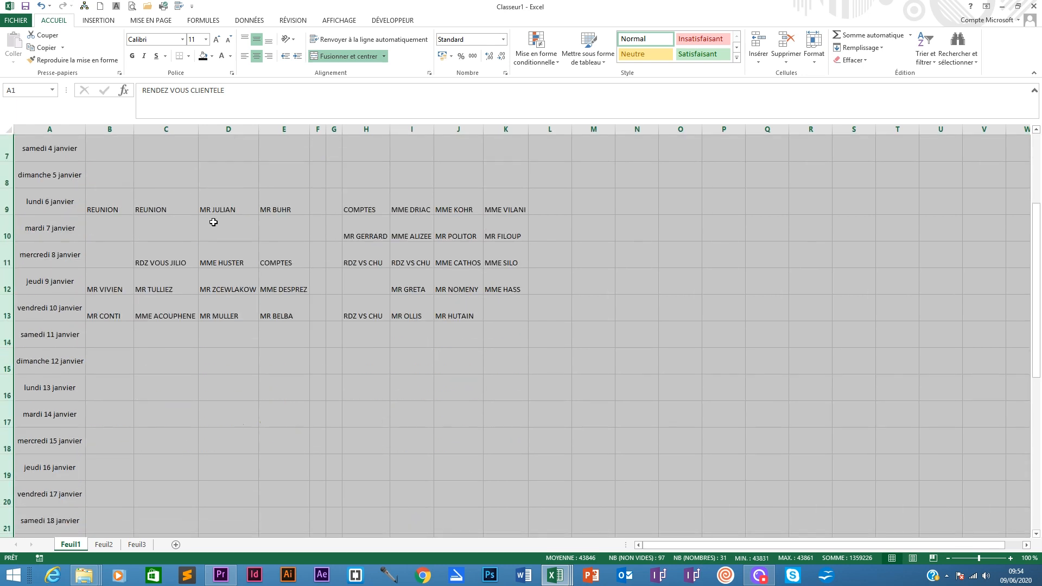
pyautogui.scroll(2, 250, 222)
# - Fill the RENDEZ VOUS CLIENTELE title cell black and make its text white
pyautogui.click(283, 281)
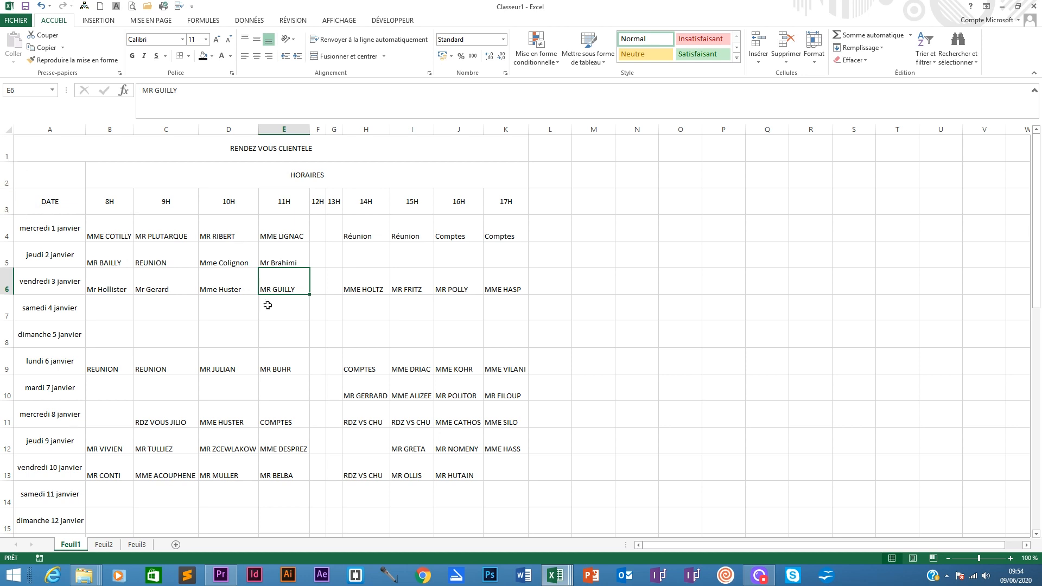
pyautogui.scroll(-3, 144, 330)
pyautogui.scroll(3, 56, 388)
pyautogui.click(99, 150)
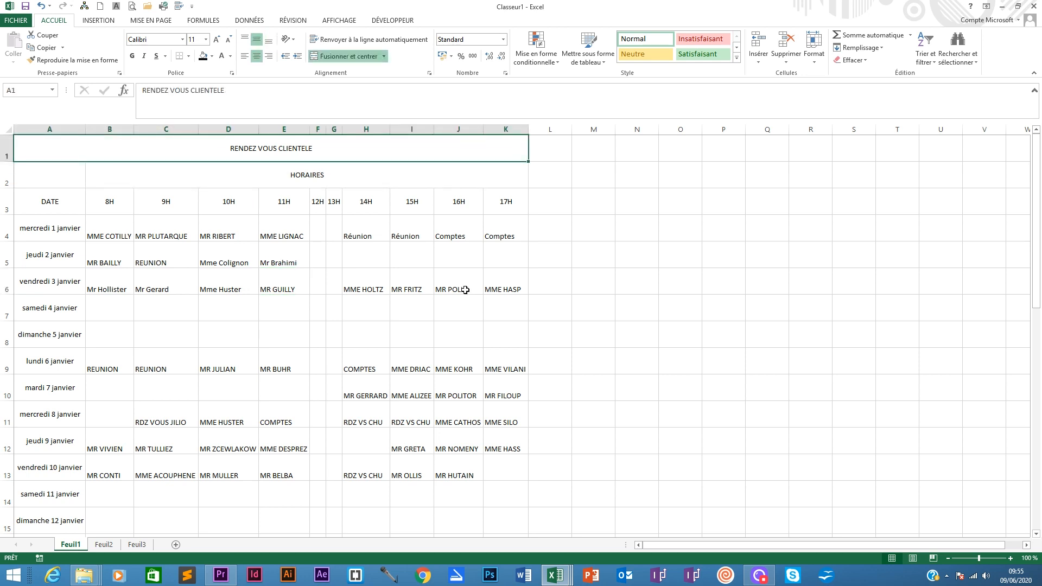
pyautogui.click(204, 56)
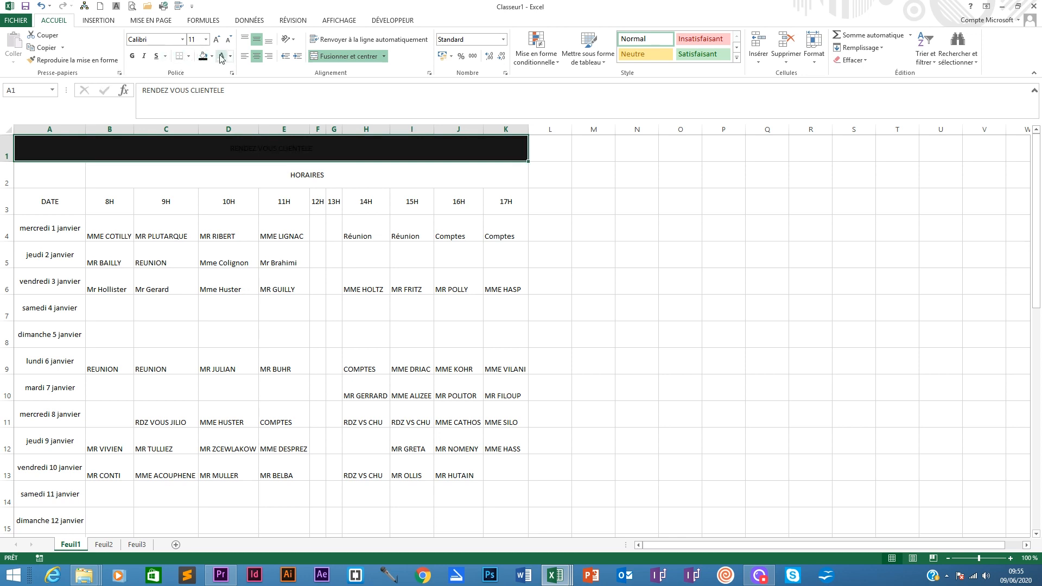
pyautogui.click(222, 57)
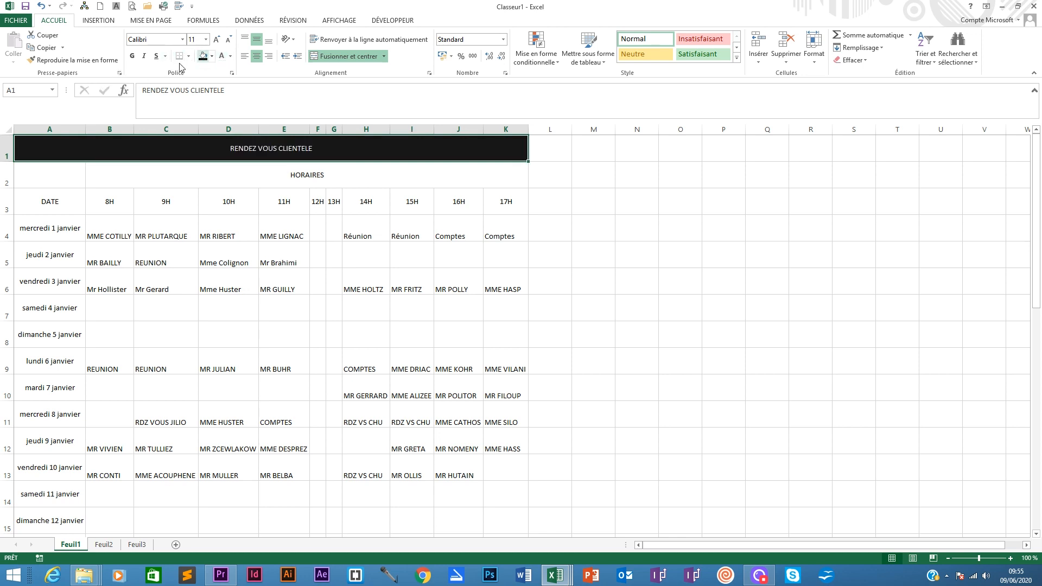
# - Check the fonts used for the title and appointment cells in the Planning interactif dynamique workbook, then return to Classeur1
pyautogui.click(206, 39)
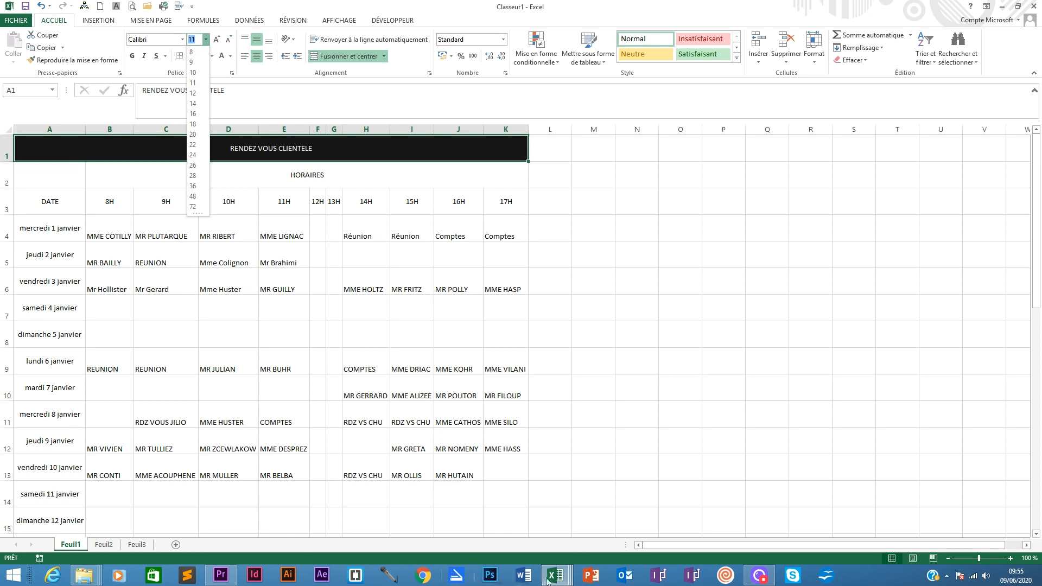
pyautogui.click(559, 513)
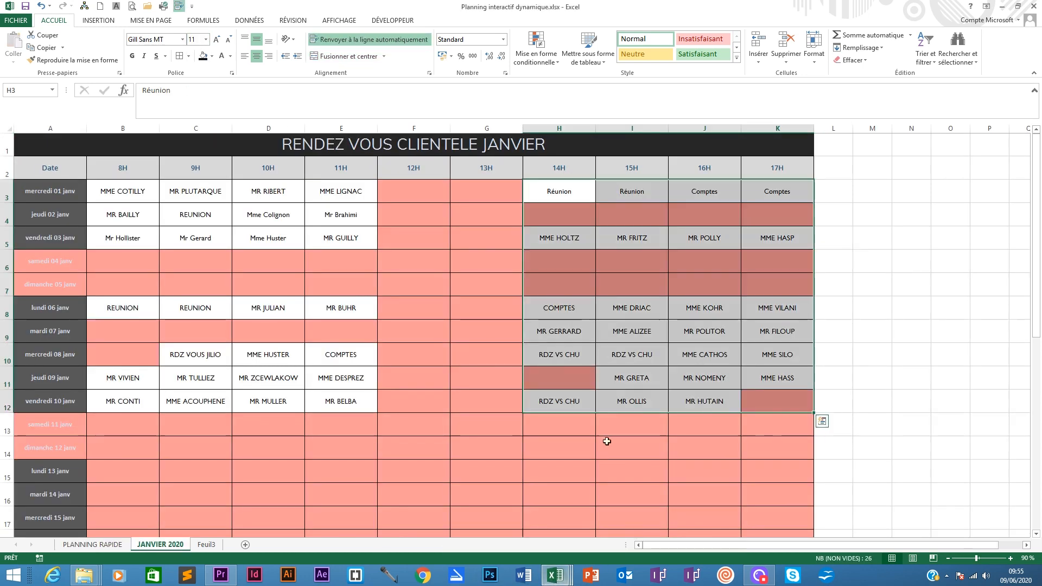
pyautogui.click(222, 145)
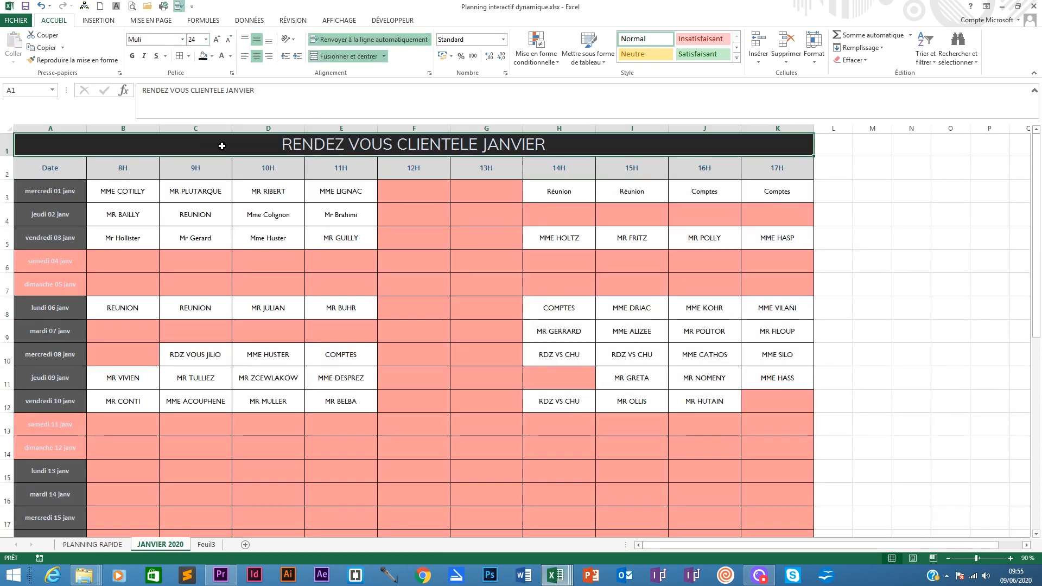
pyautogui.click(150, 191)
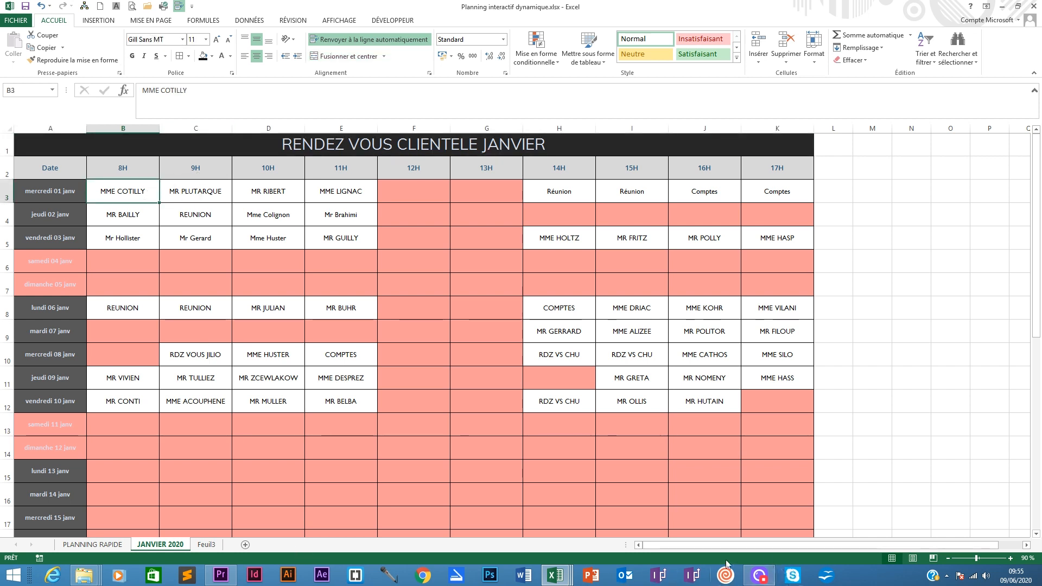
pyautogui.moveTo(559, 572)
pyautogui.click(570, 515)
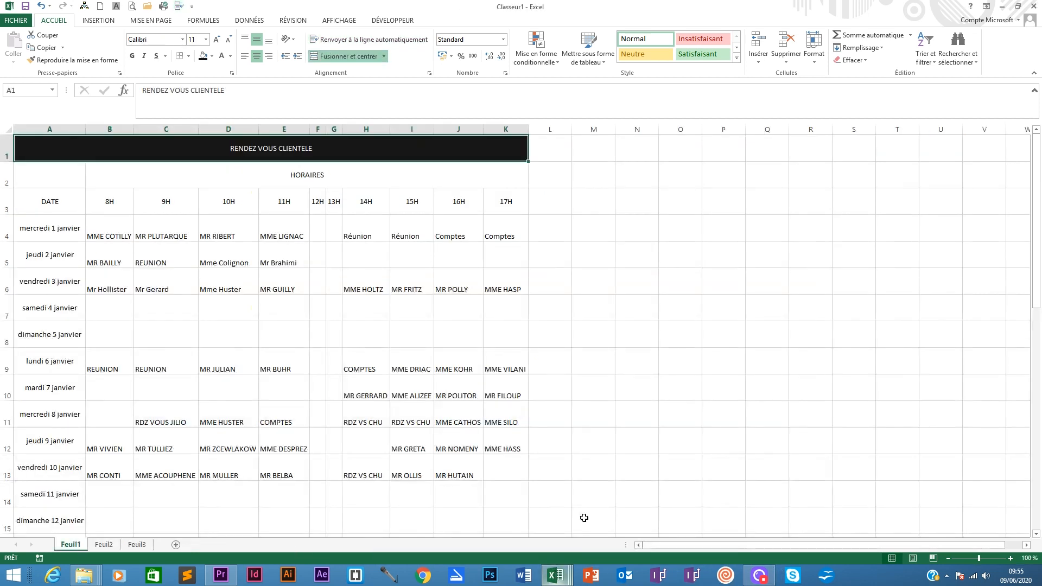
# - Set the font of the whole table A1:K34 to Gill Sans MT
pyautogui.moveTo(52, 146); pyautogui.dragTo(312, 496)
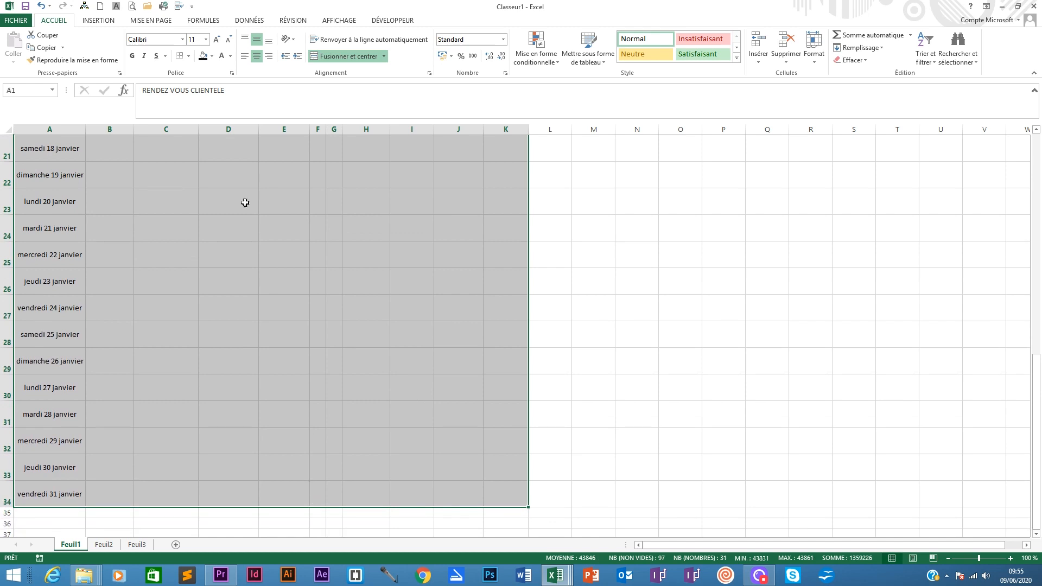
pyautogui.click(183, 39)
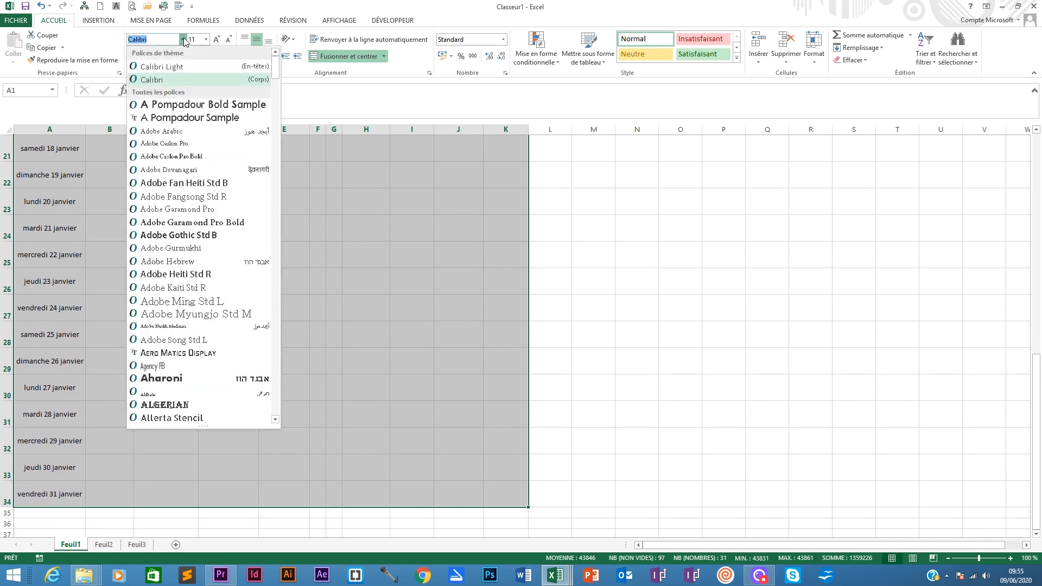
pyautogui.write('Gill Sans MT')
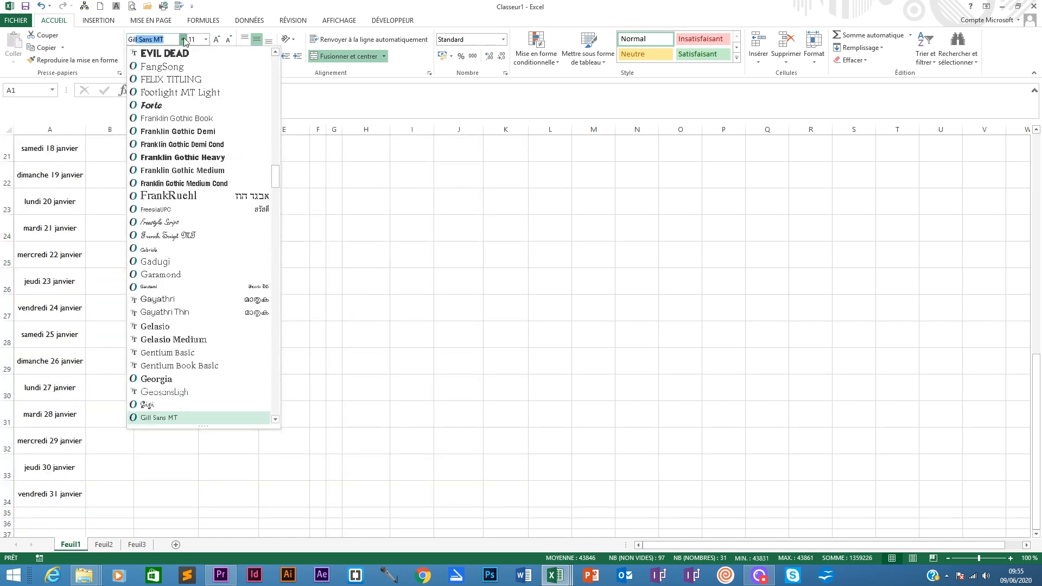
pyautogui.press('Return')
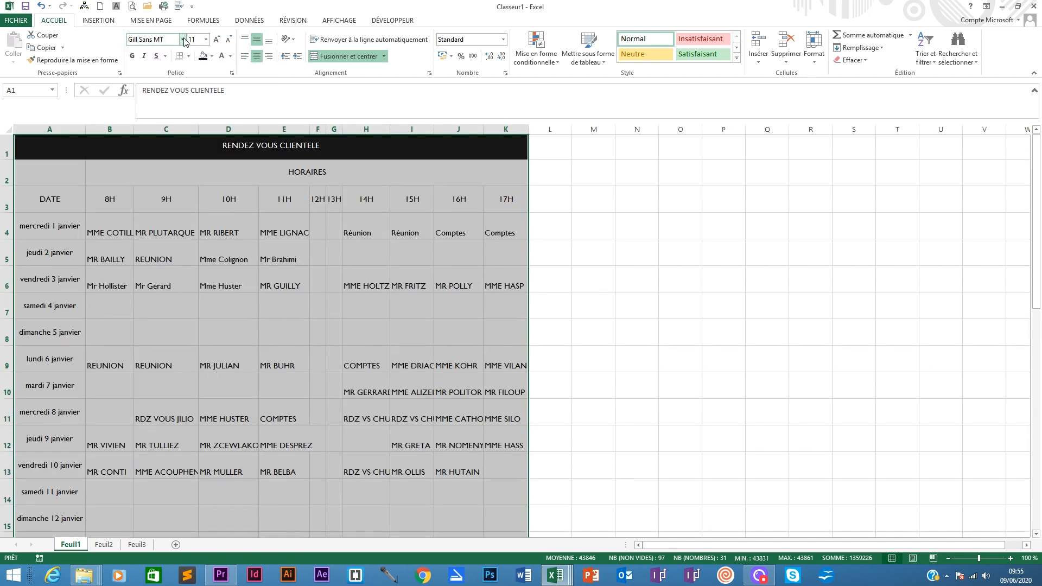
# - Set the RENDEZ VOUS CLIENTELE title to 20 pt bold
pyautogui.click(298, 234)
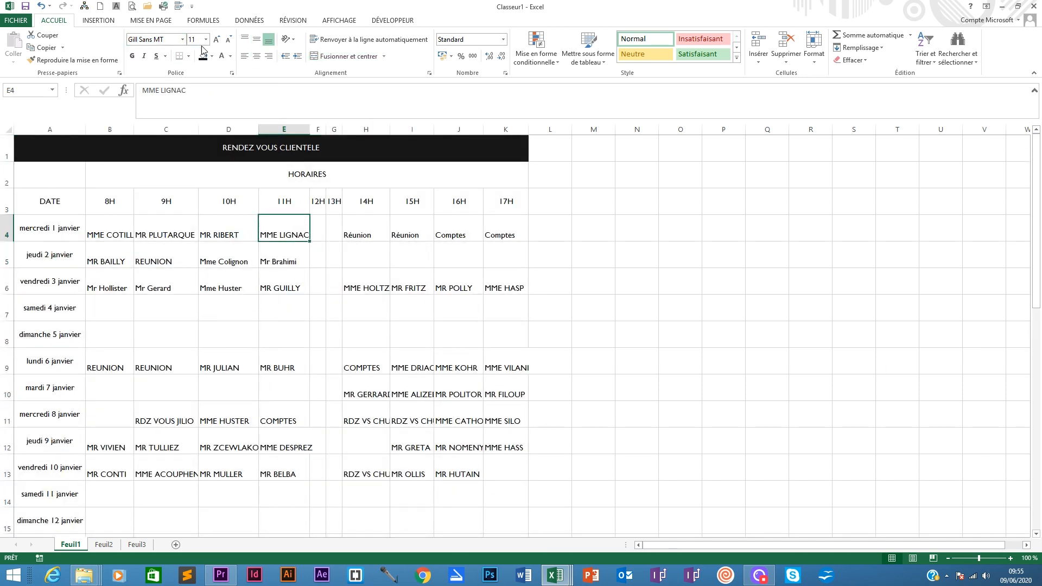
pyautogui.click(171, 143)
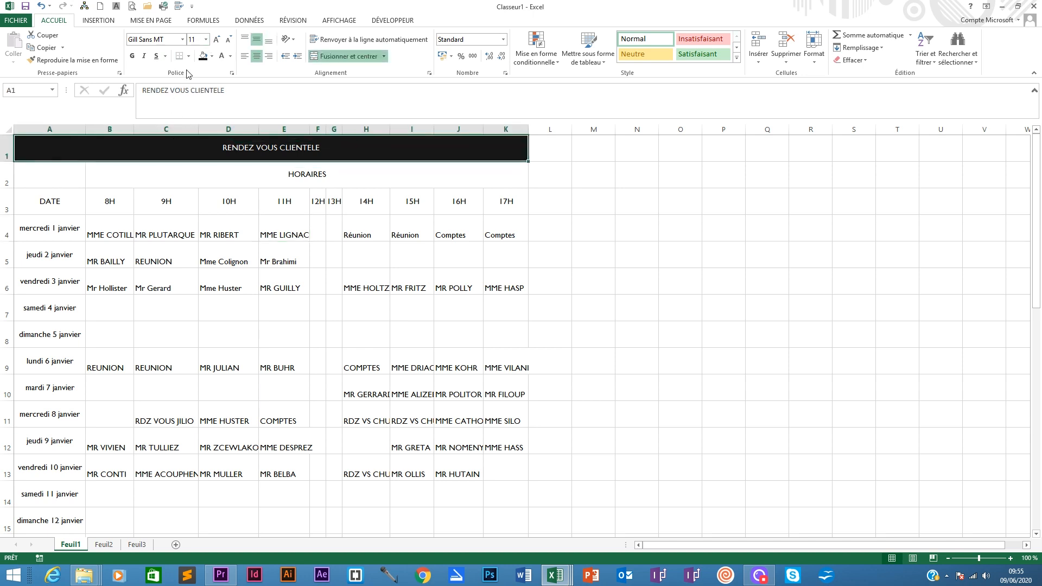
pyautogui.click(205, 39)
pyautogui.click(193, 134)
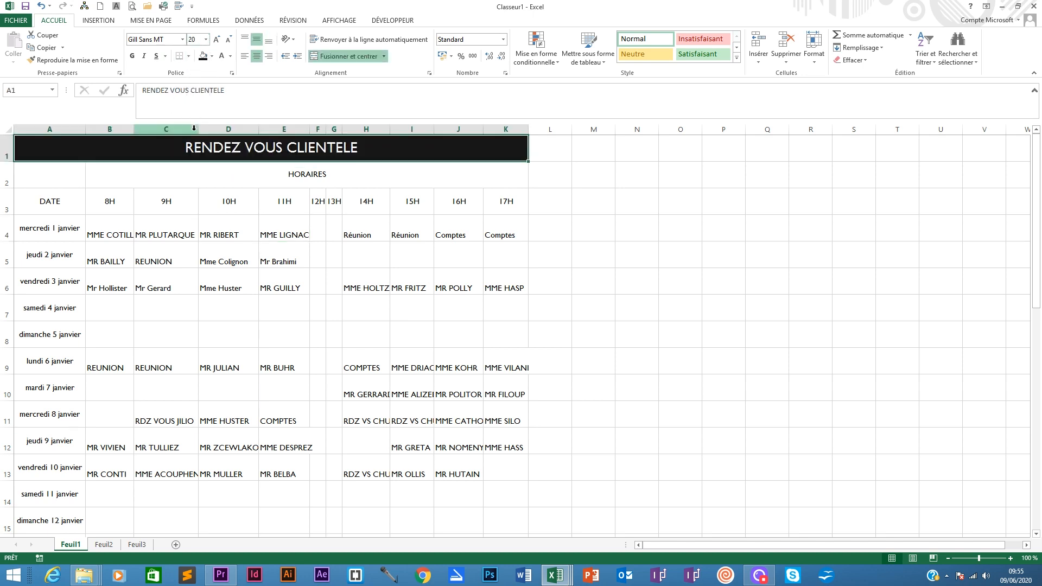
pyautogui.click(132, 56)
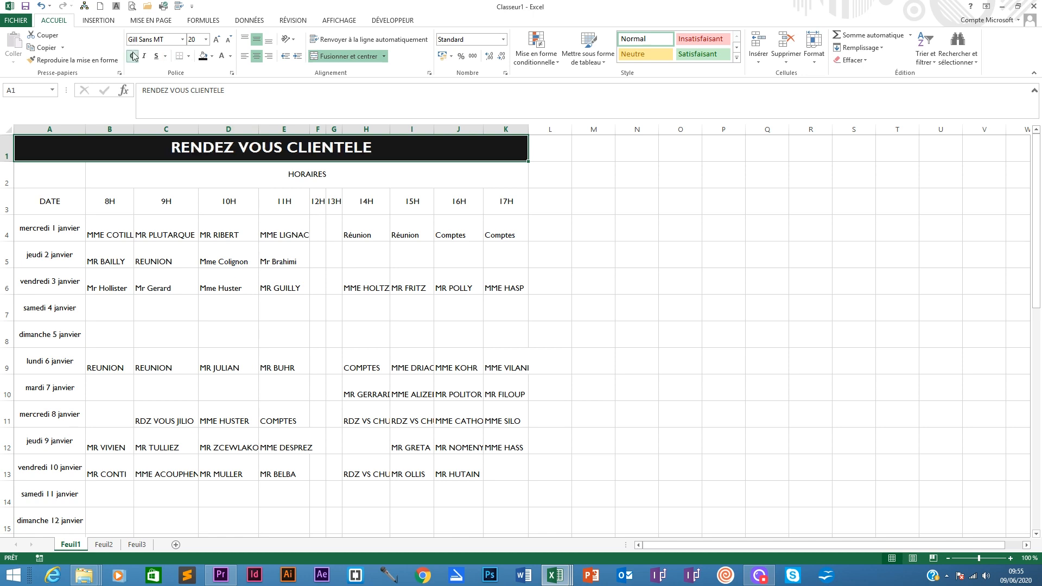
# - Fill the merged HORAIRES header dark slate and make its text white, bold and 16 pt
pyautogui.click(75, 170)
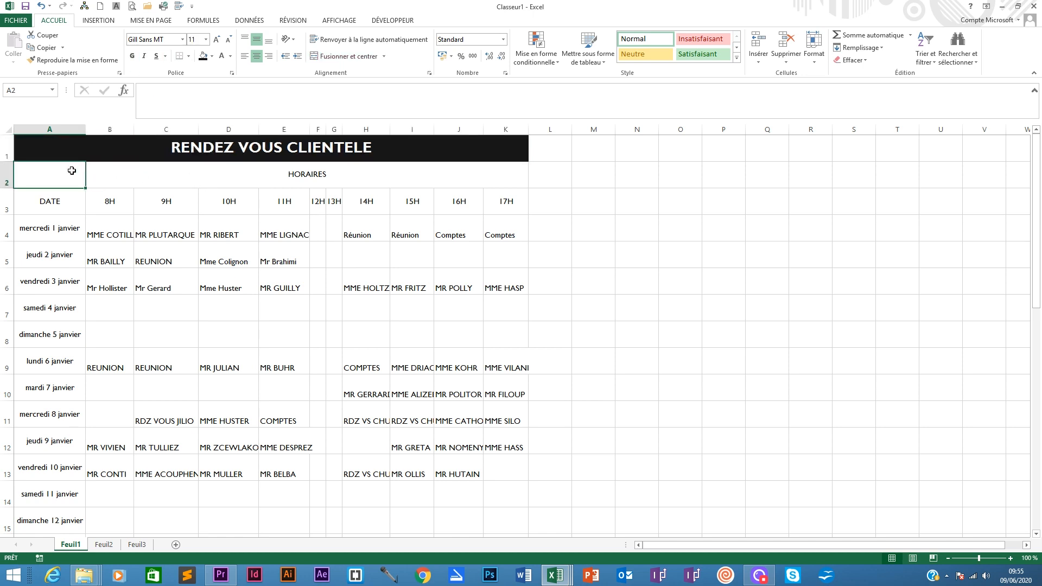
pyautogui.moveTo(105, 172); pyautogui.dragTo(293, 174)
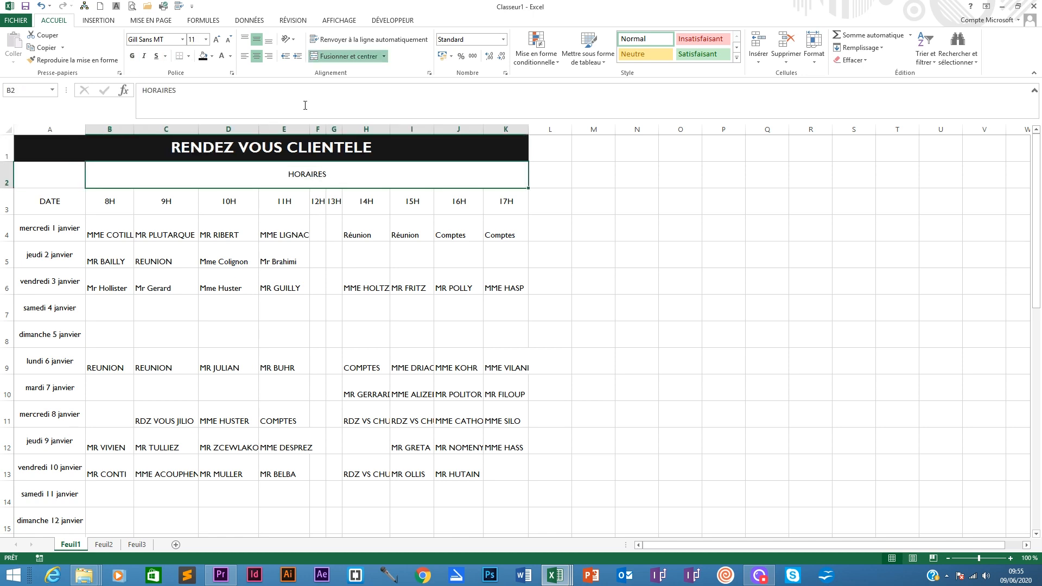
pyautogui.click(212, 56)
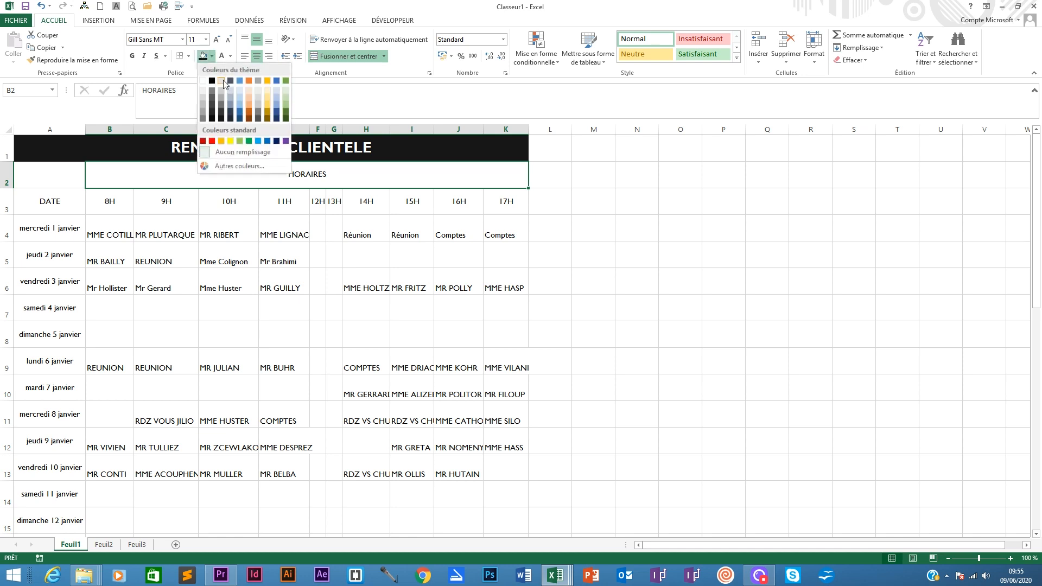
pyautogui.click(230, 118)
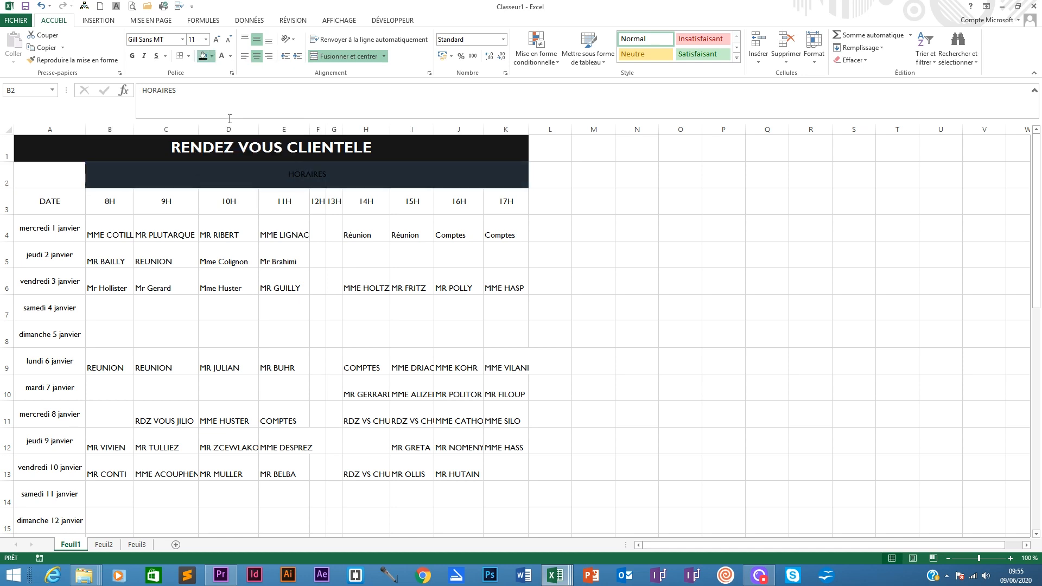
pyautogui.click(222, 56)
pyautogui.click(132, 56)
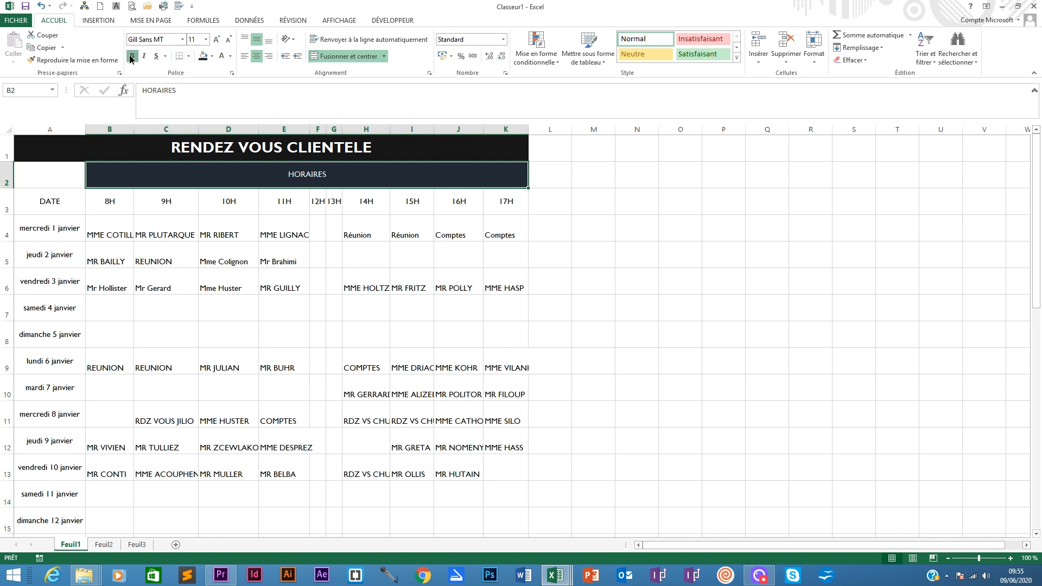
pyautogui.click(206, 39)
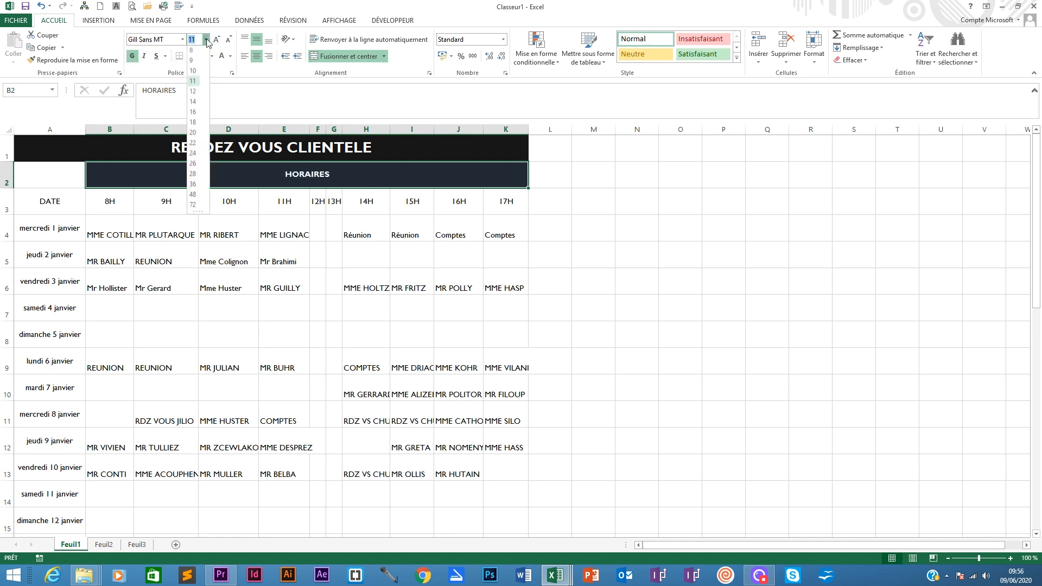
pyautogui.click(194, 113)
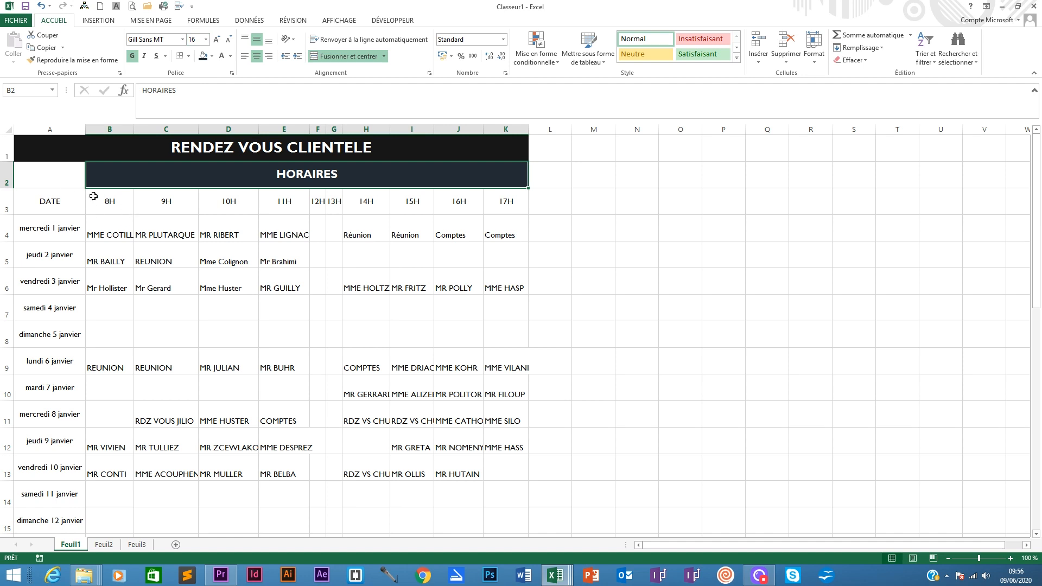
# - Fill the DATE and hour header row A3:K3 with a custom dark blue and make its text white and bold
pyautogui.moveTo(57, 196); pyautogui.dragTo(488, 198)
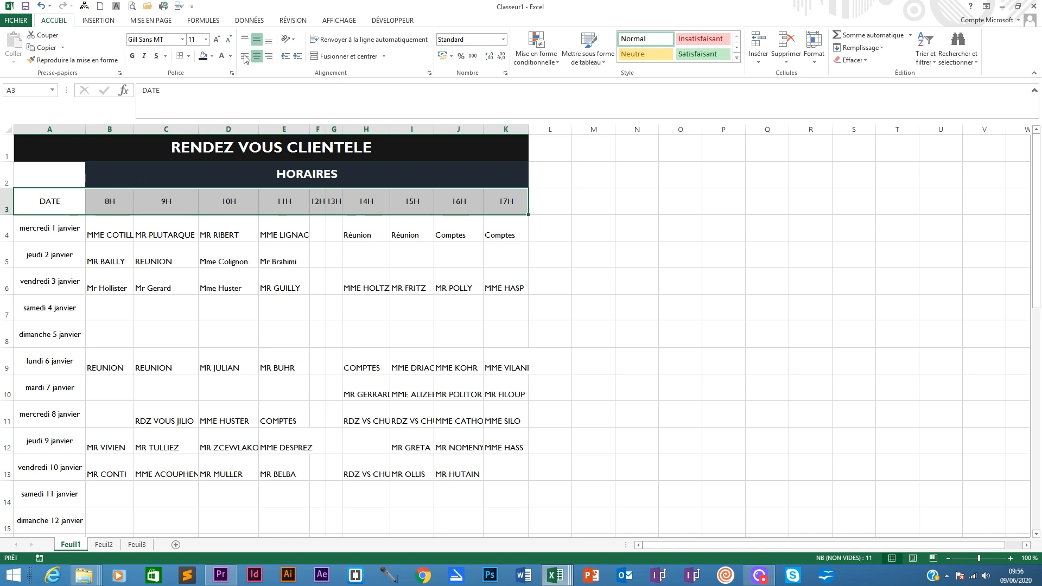
pyautogui.click(211, 56)
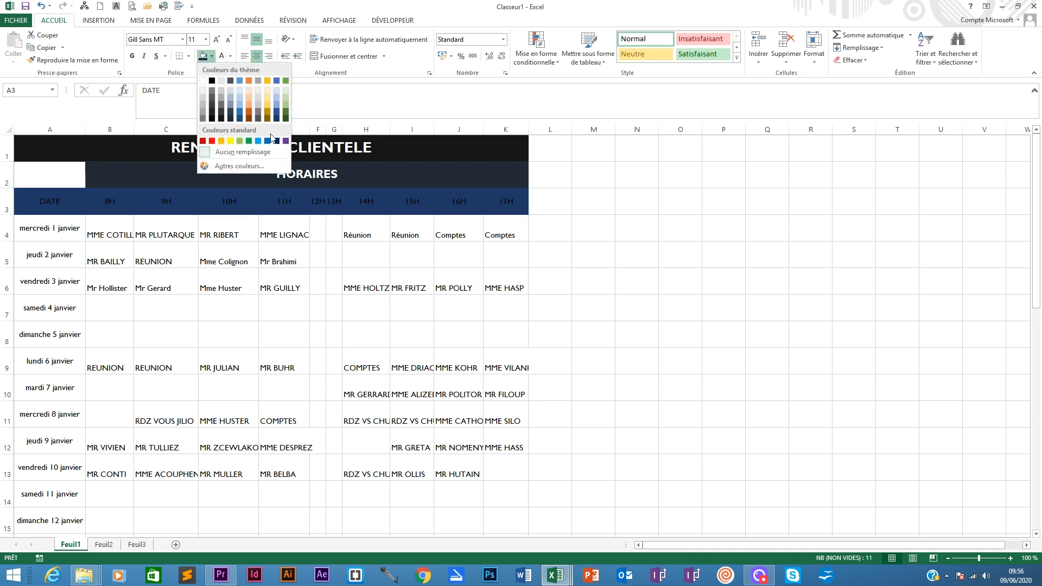
pyautogui.click(236, 165)
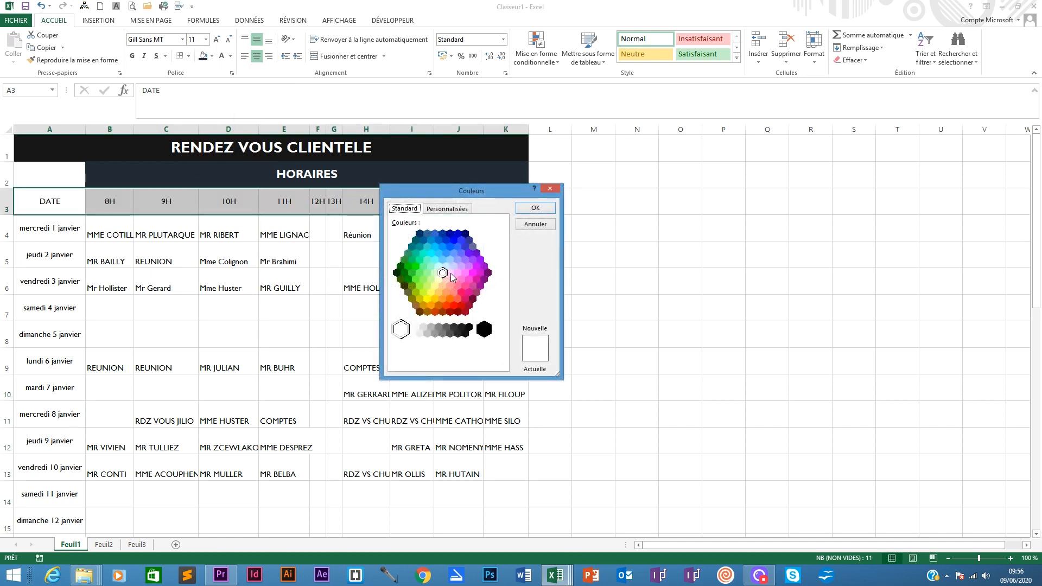
pyautogui.click(465, 234)
pyautogui.click(443, 234)
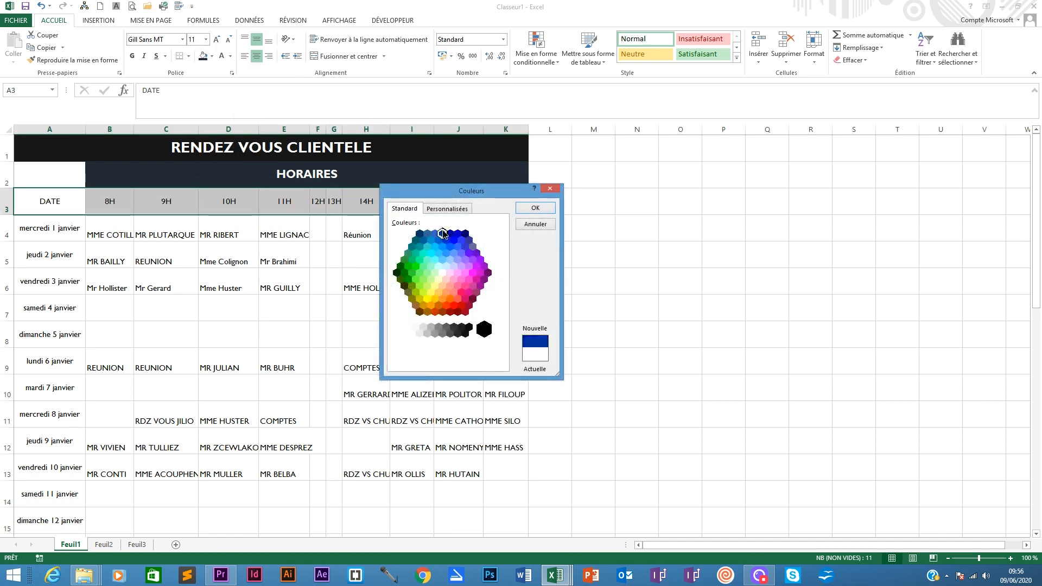
pyautogui.click(450, 234)
pyautogui.click(465, 234)
pyautogui.click(457, 245)
pyautogui.click(452, 241)
pyautogui.click(450, 234)
pyautogui.click(443, 233)
pyautogui.click(419, 234)
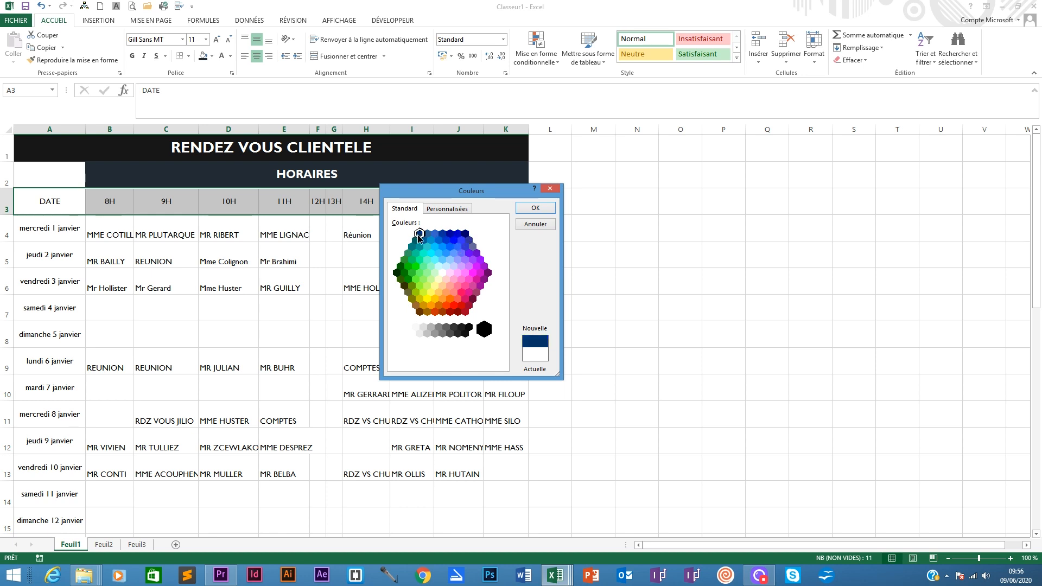
pyautogui.click(535, 207)
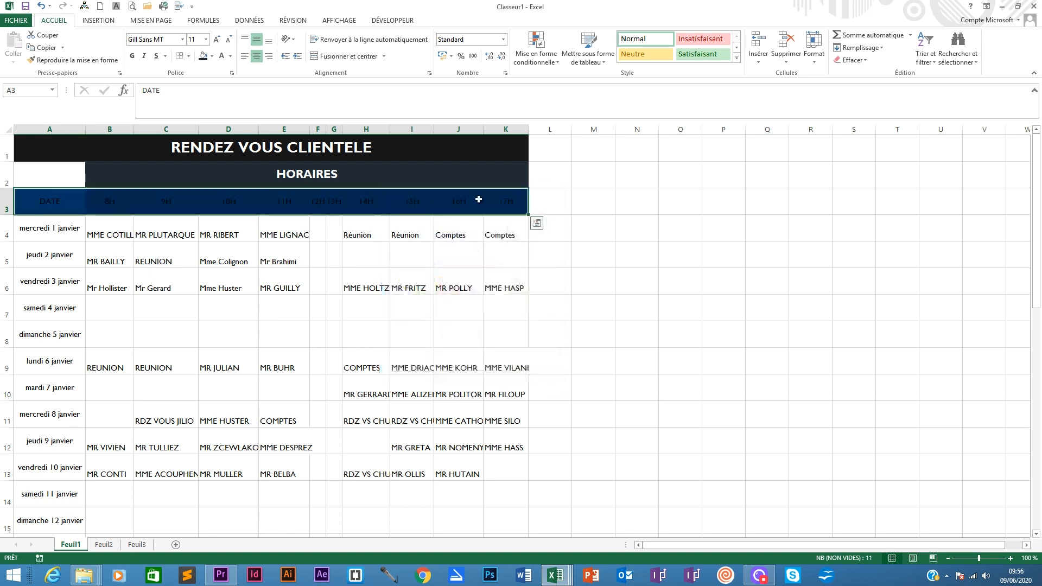
pyautogui.click(221, 56)
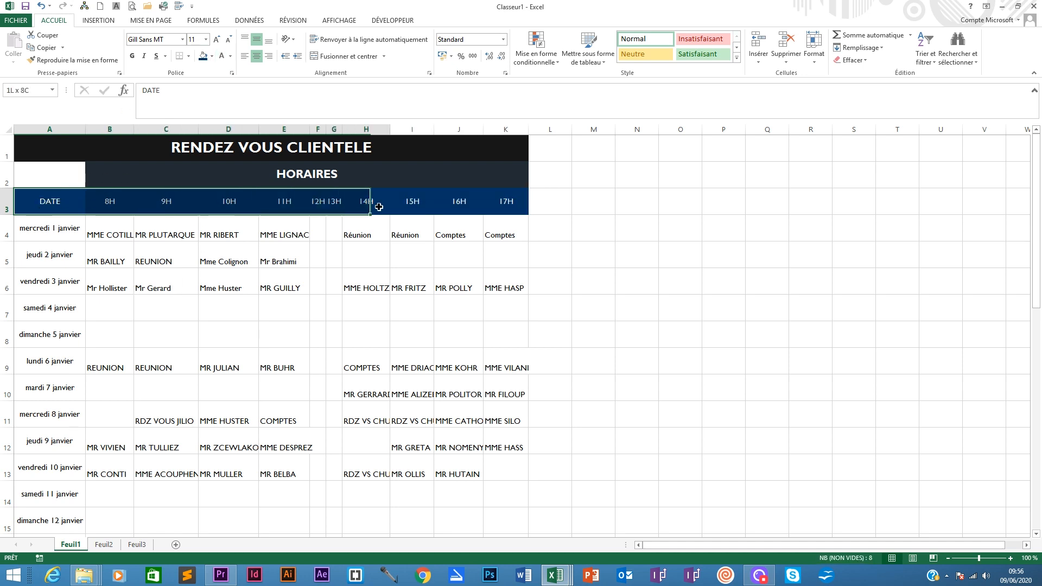
pyautogui.click(132, 56)
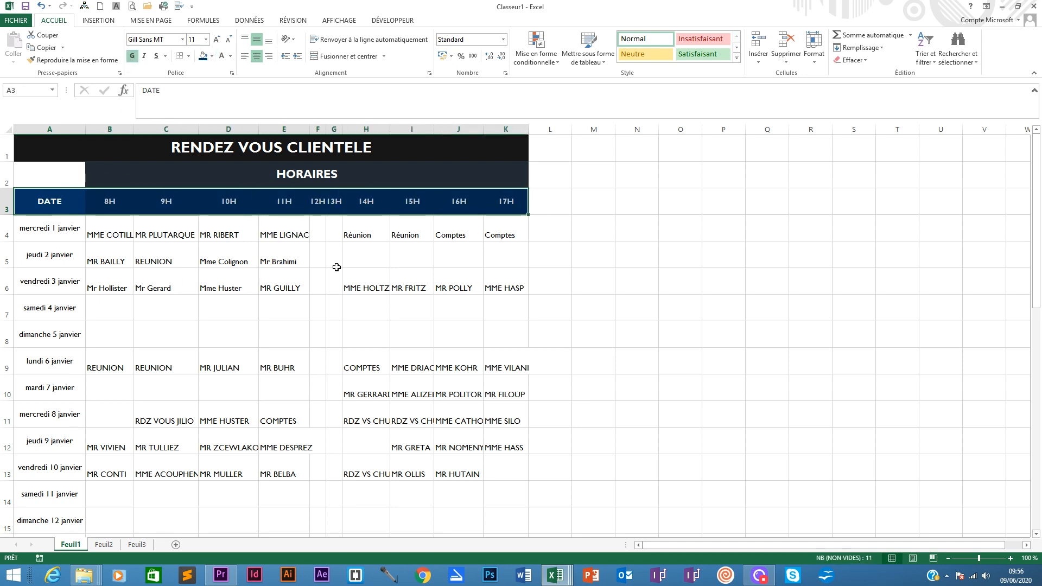
# - Widen the 12H and 13H columns F and G
pyautogui.click(584, 277)
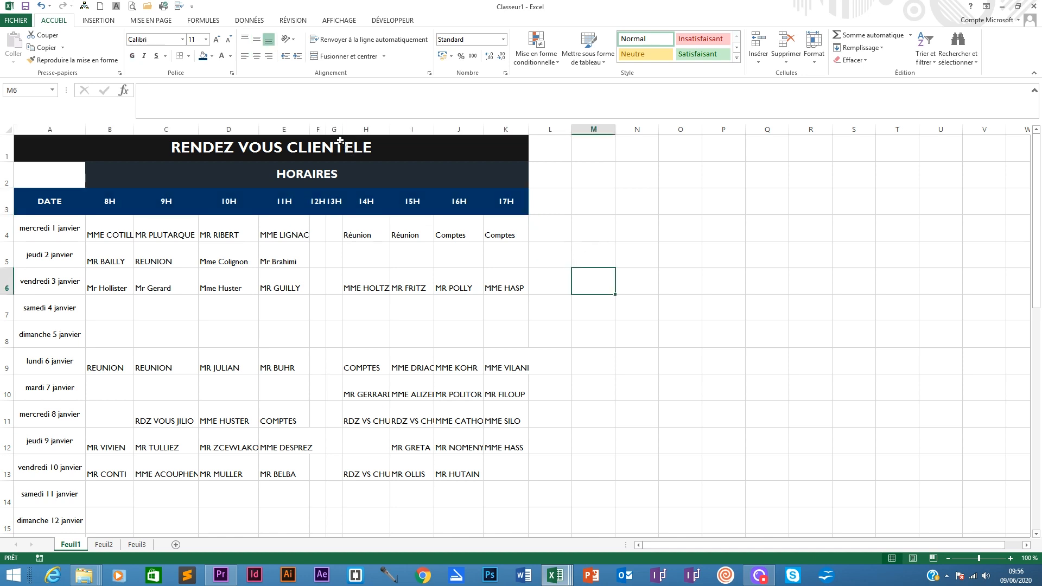
pyautogui.moveTo(49, 129); pyautogui.dragTo(255, 123)
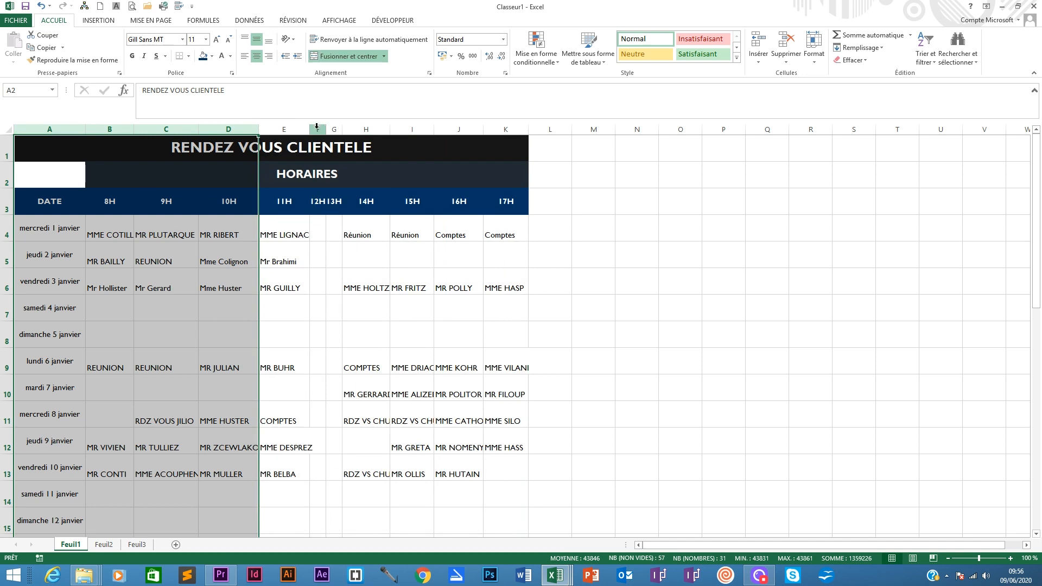
pyautogui.moveTo(318, 129); pyautogui.dragTo(339, 127)
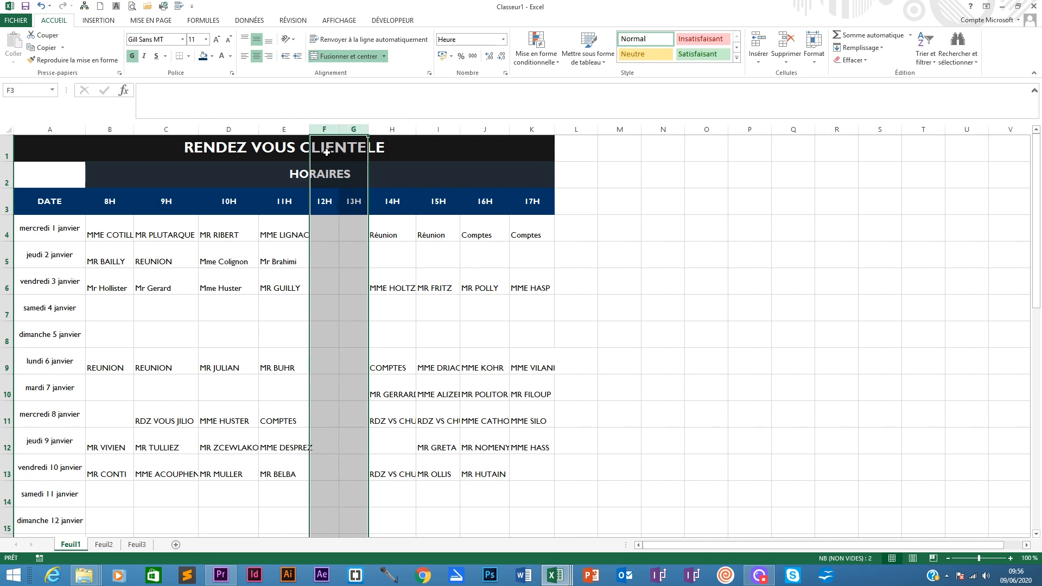
pyautogui.click(320, 225)
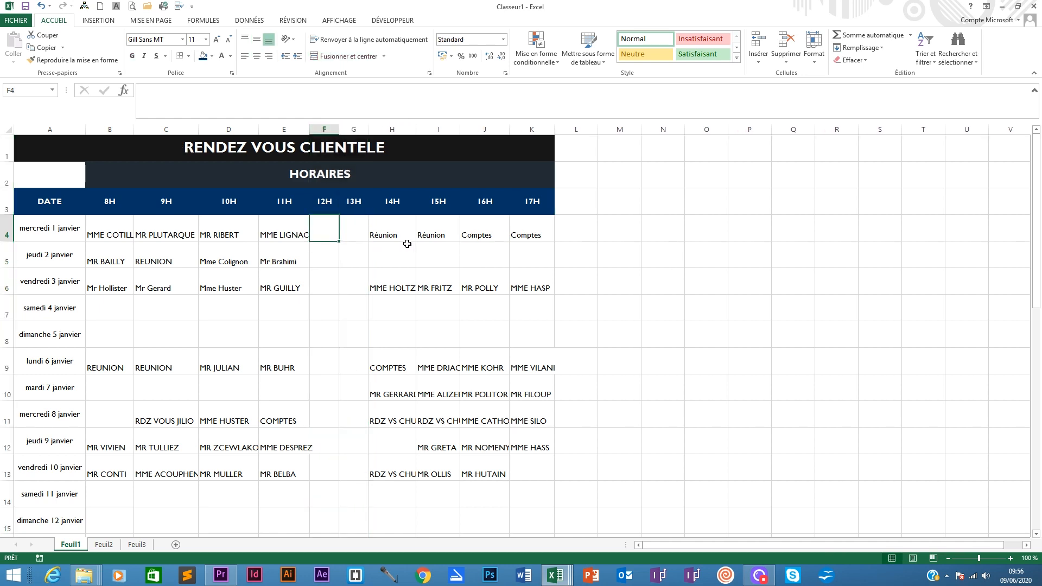
pyautogui.click(345, 228)
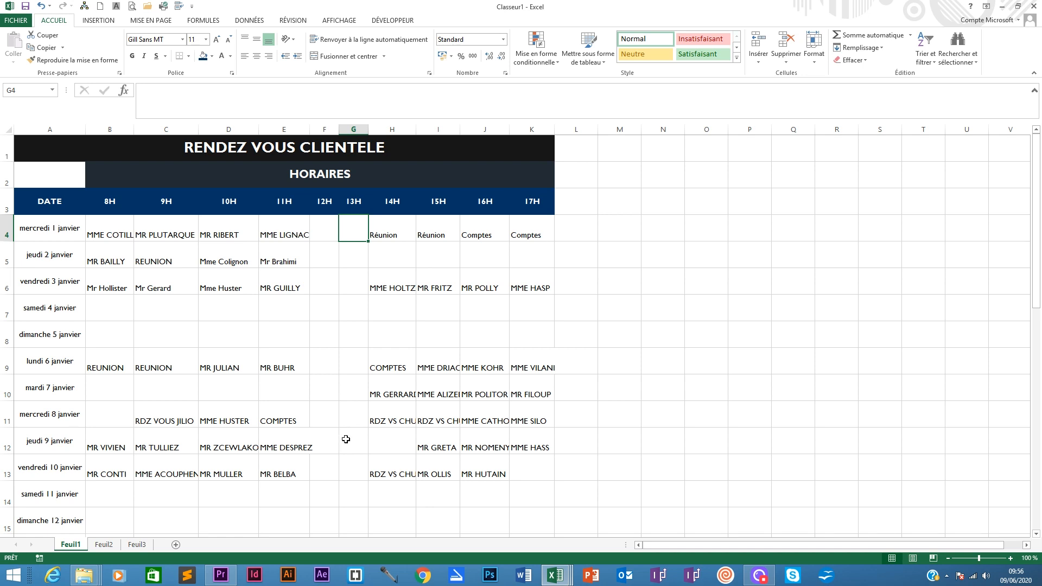
pyautogui.scroll(-1, 347, 384)
pyautogui.scroll(1, 344, 379)
pyautogui.click(447, 357)
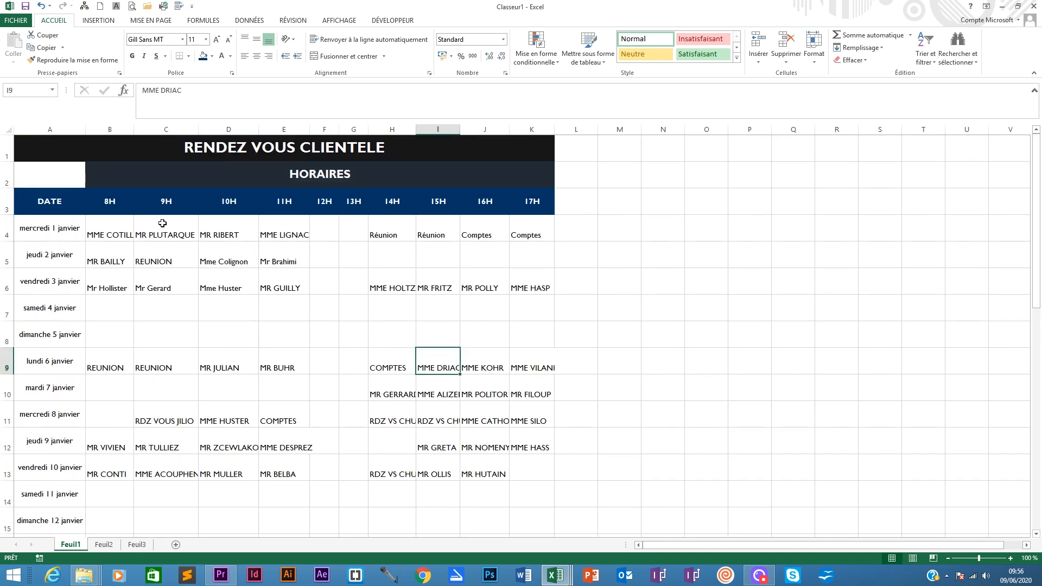
# - Turn on text wrapping for the appointment cells B4:K34
pyautogui.moveTo(91, 226); pyautogui.dragTo(500, 502)
pyautogui.scroll(7, 412, 370)
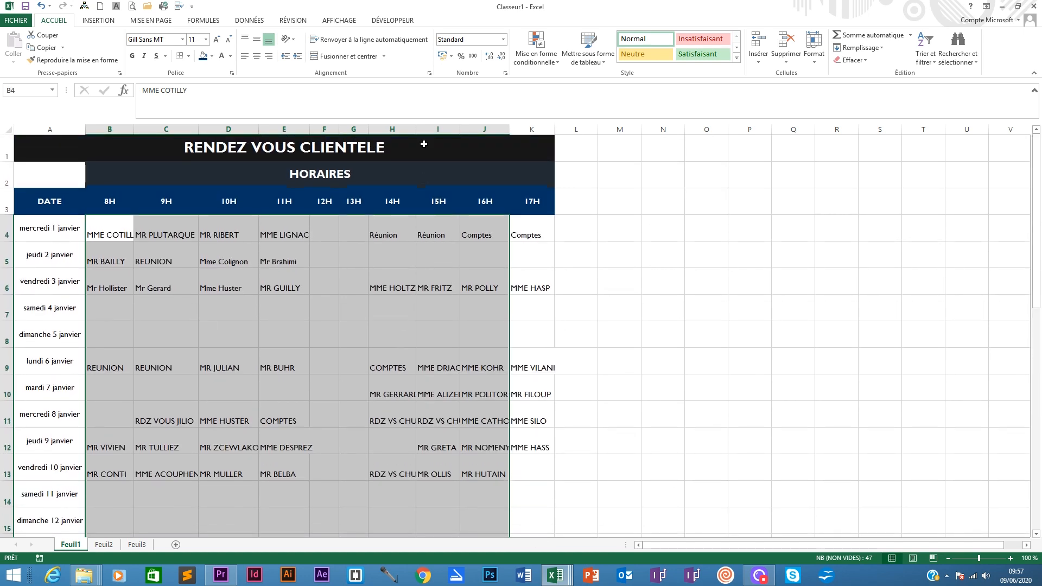
pyautogui.click(355, 40)
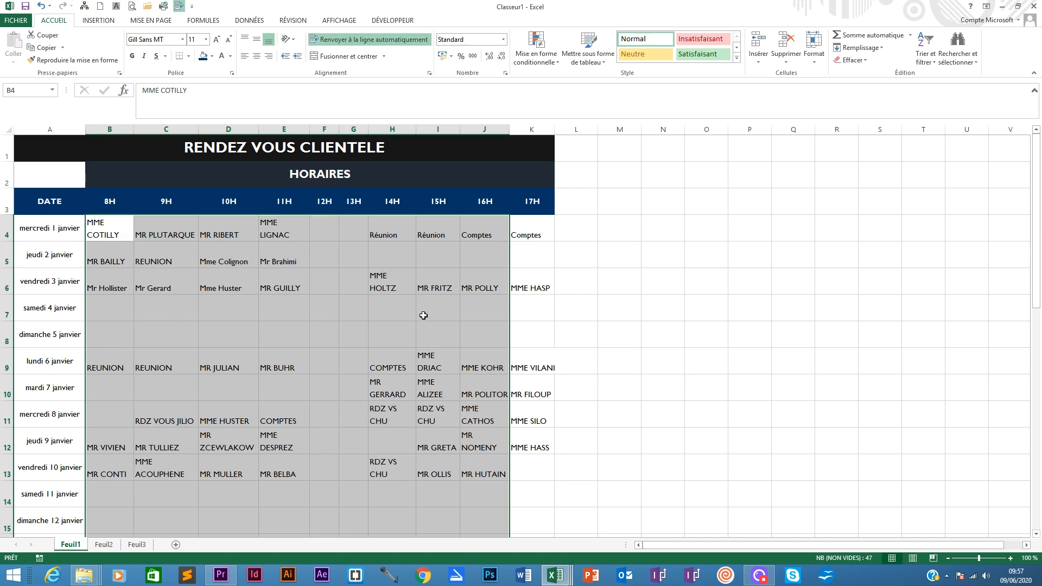
pyautogui.moveTo(114, 223); pyautogui.dragTo(523, 498)
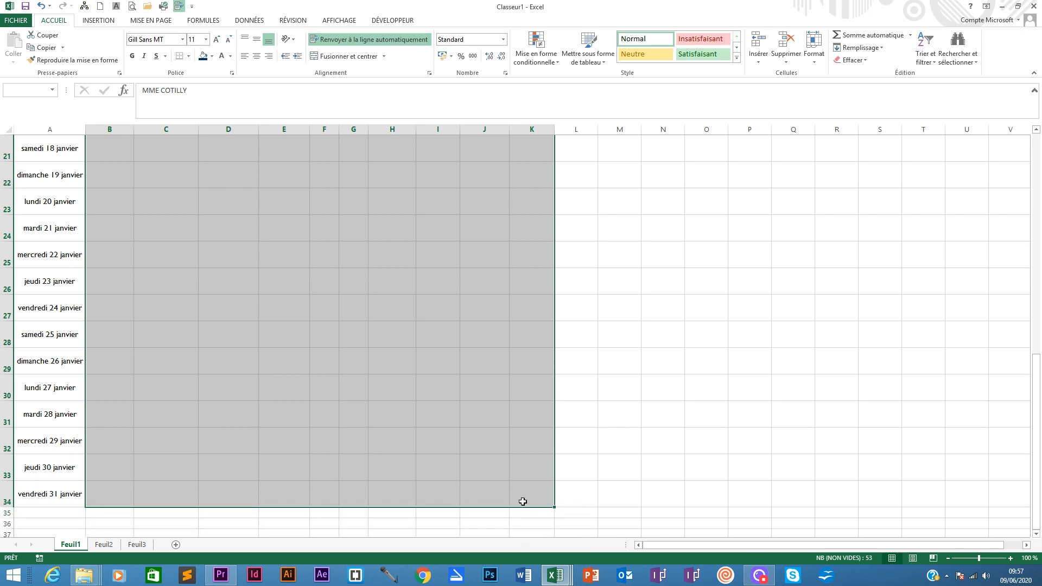
pyautogui.scroll(7, 498, 382)
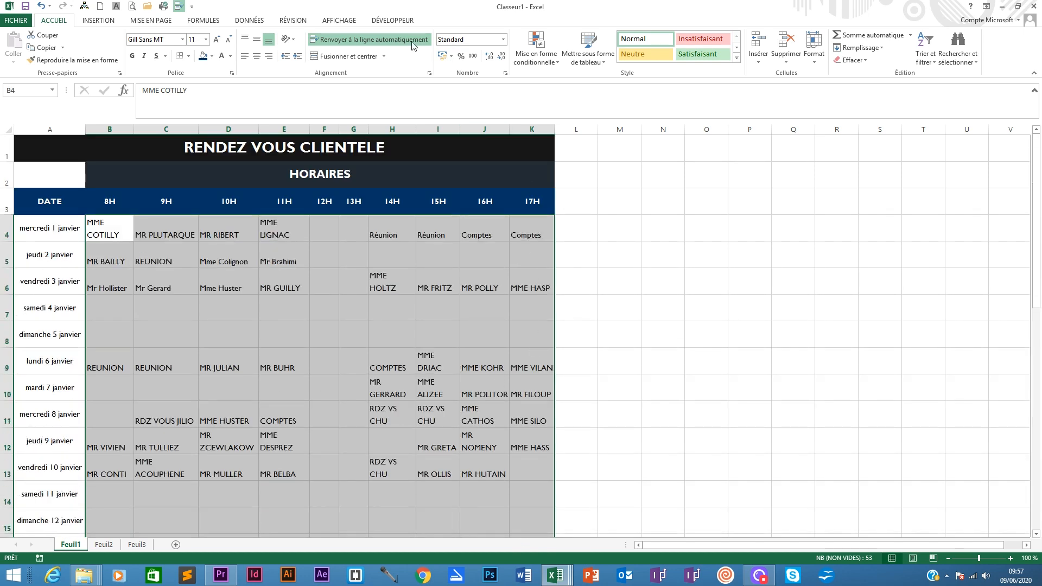
pyautogui.click(374, 39)
pyautogui.click(356, 40)
pyautogui.click(232, 264)
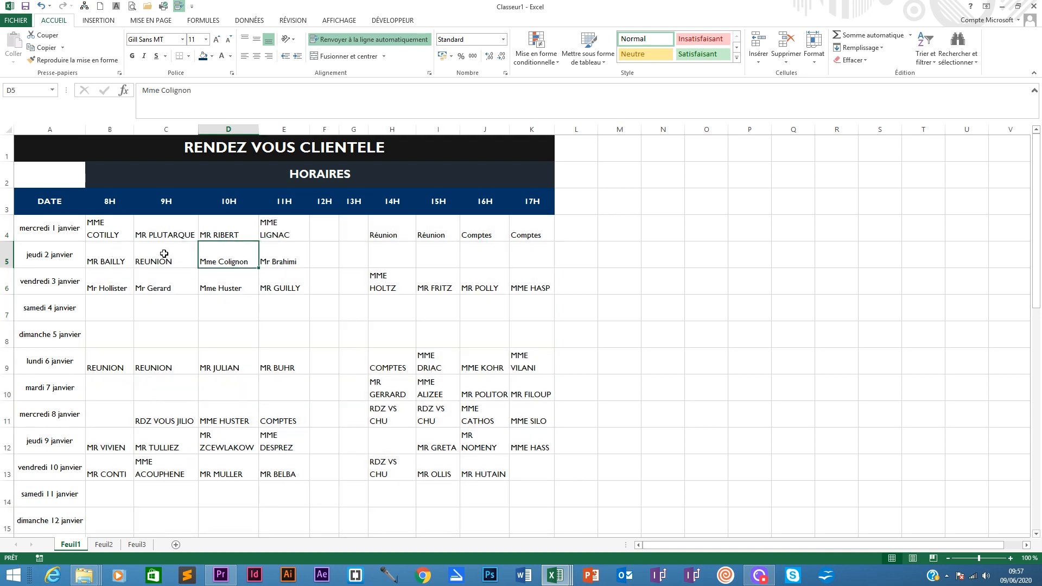
pyautogui.click(272, 247)
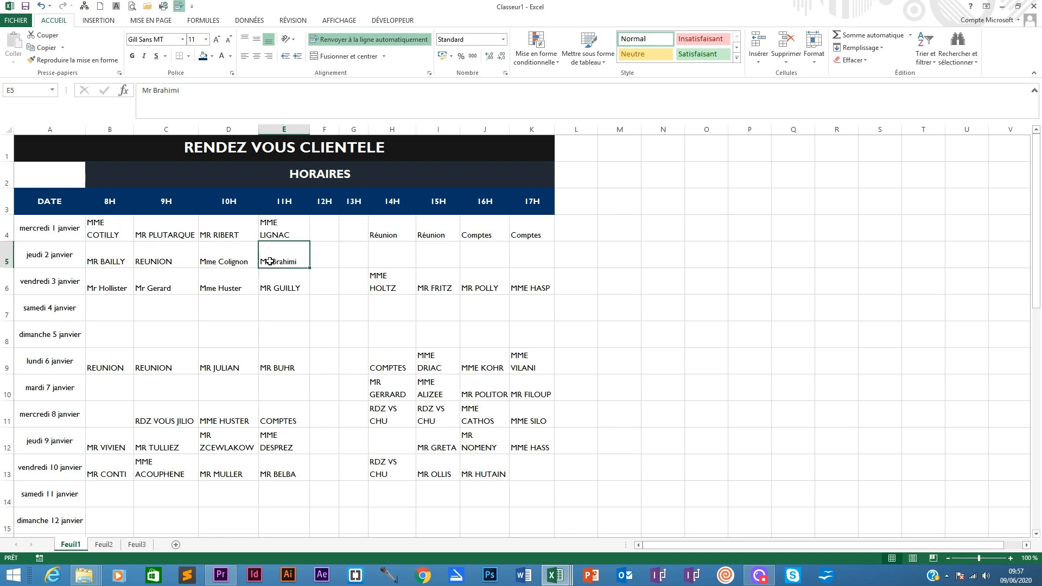
pyautogui.click(233, 261)
pyautogui.click(222, 236)
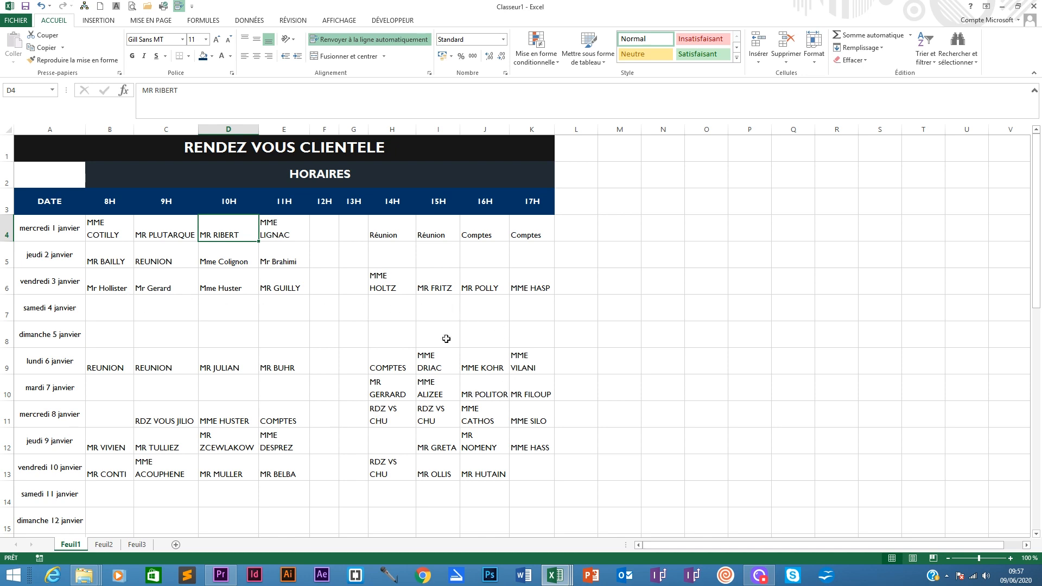
pyautogui.click(397, 258)
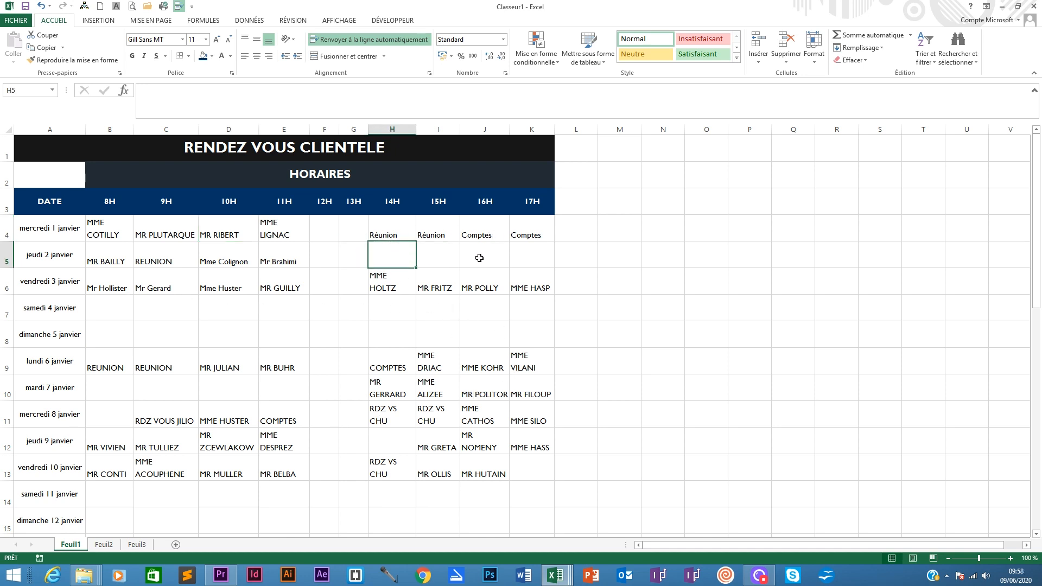
pyautogui.click(534, 253)
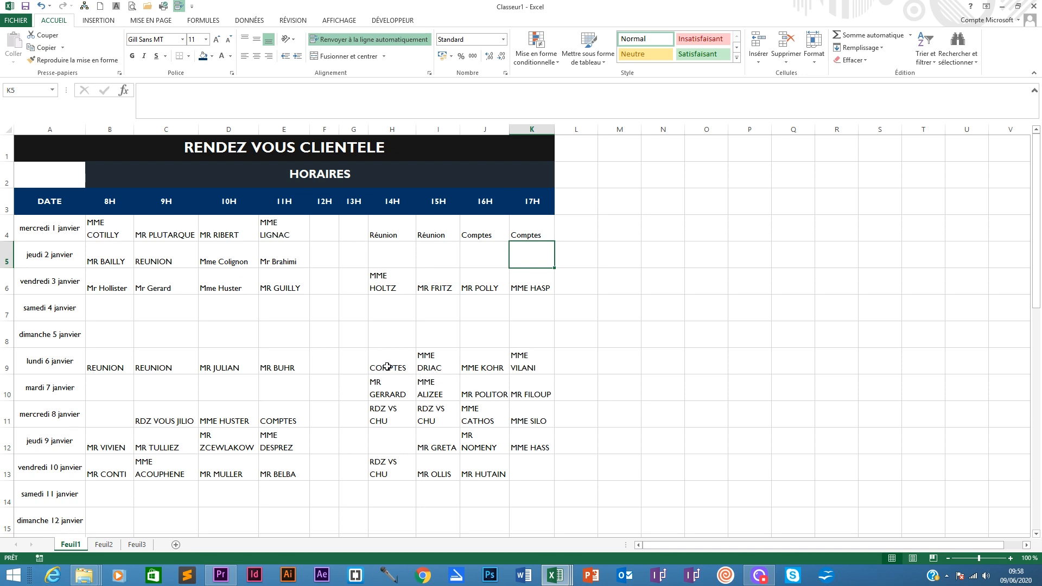
# - Center the appointment entries in B4:K34 both vertically and horizontally
pyautogui.moveTo(101, 230); pyautogui.dragTo(534, 511)
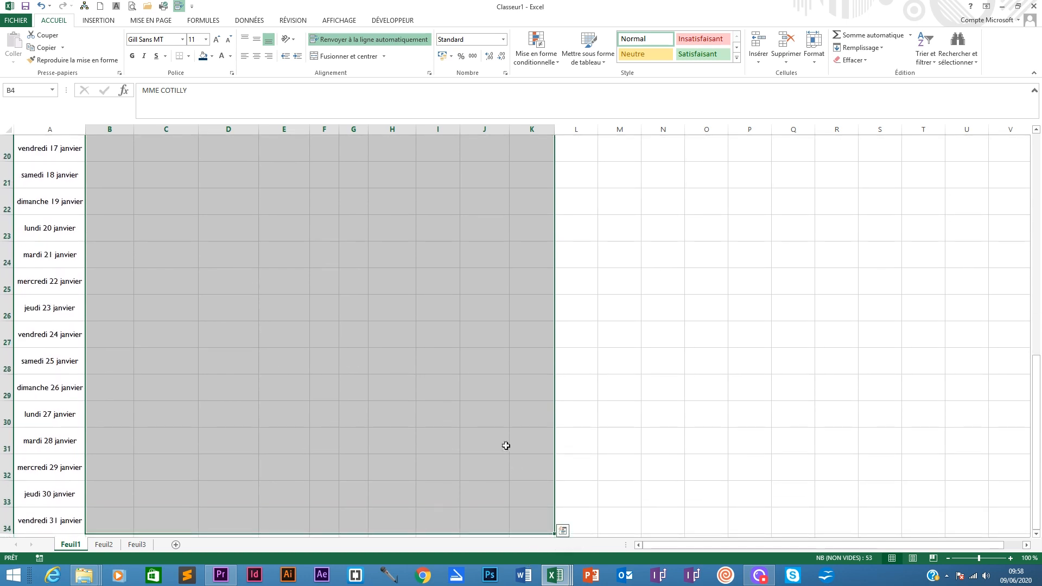
pyautogui.scroll(7, 499, 364)
pyautogui.click(256, 39)
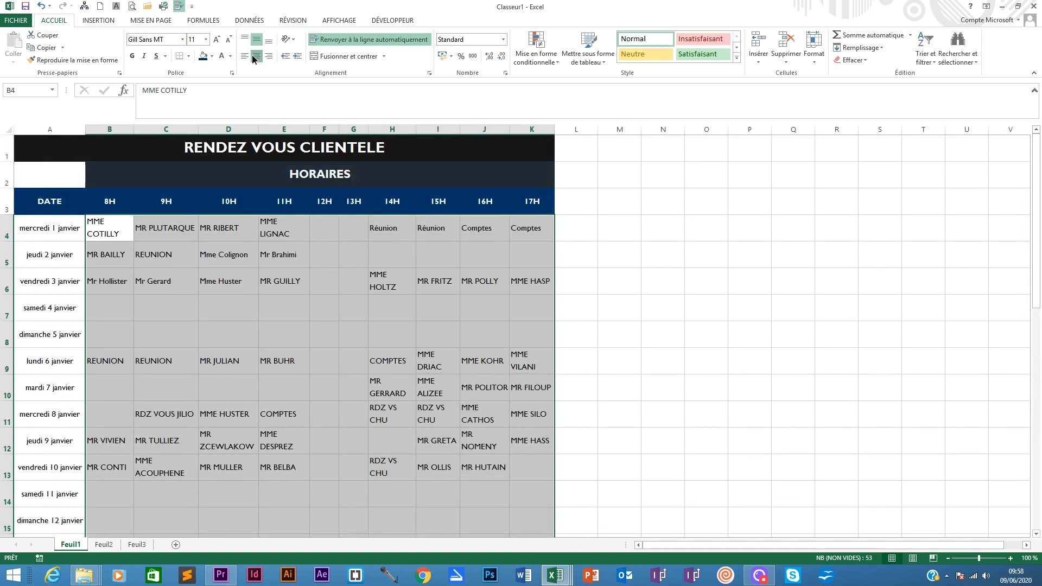
pyautogui.click(256, 56)
# - Select the table body A4:K34 and switch to the Planning interactif dynamique workbook for reference
pyautogui.click(432, 287)
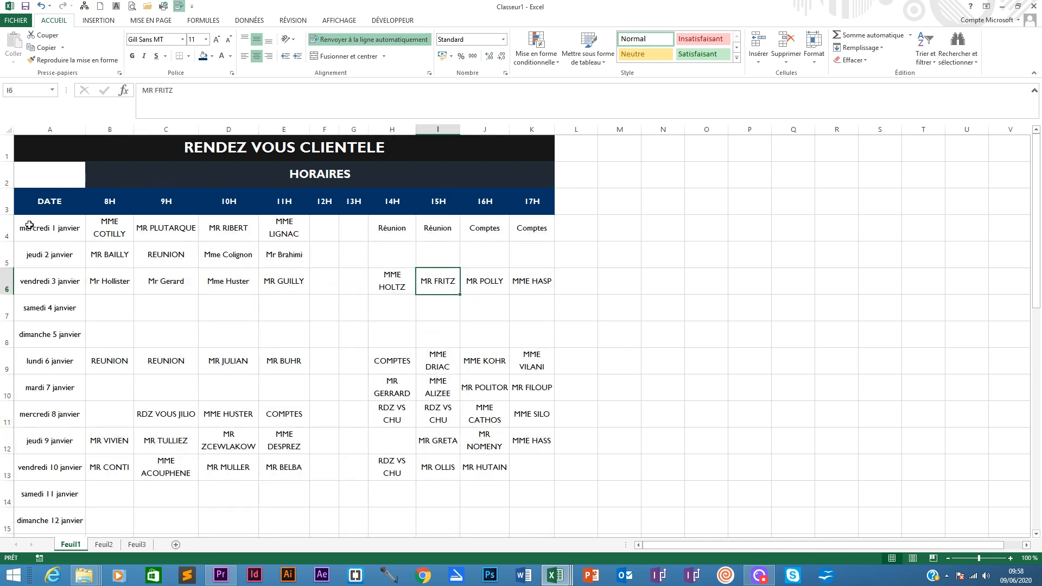
pyautogui.click(39, 226)
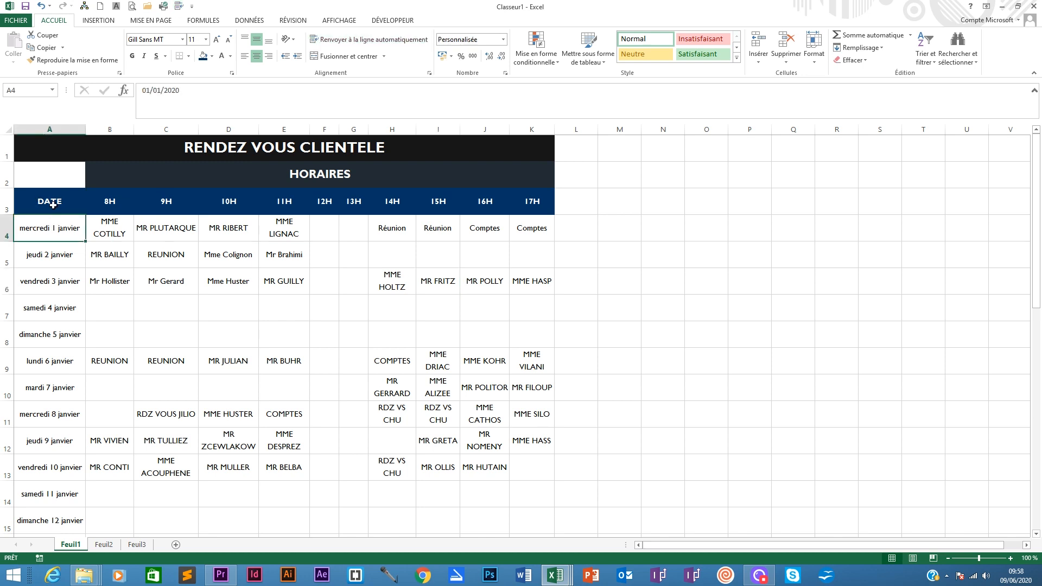
pyautogui.moveTo(31, 227); pyautogui.dragTo(539, 496)
pyautogui.click(555, 575)
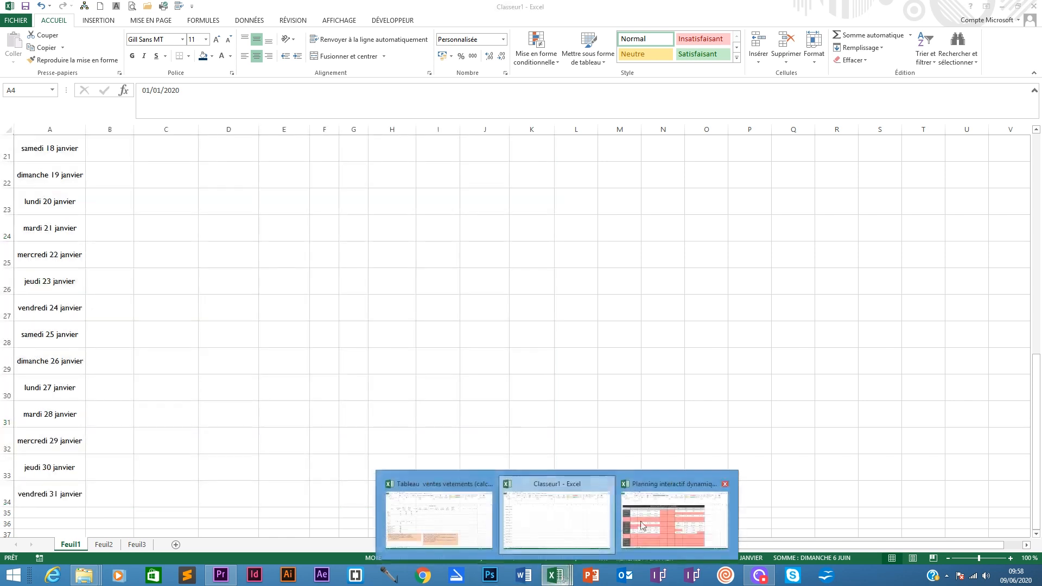
pyautogui.click(659, 512)
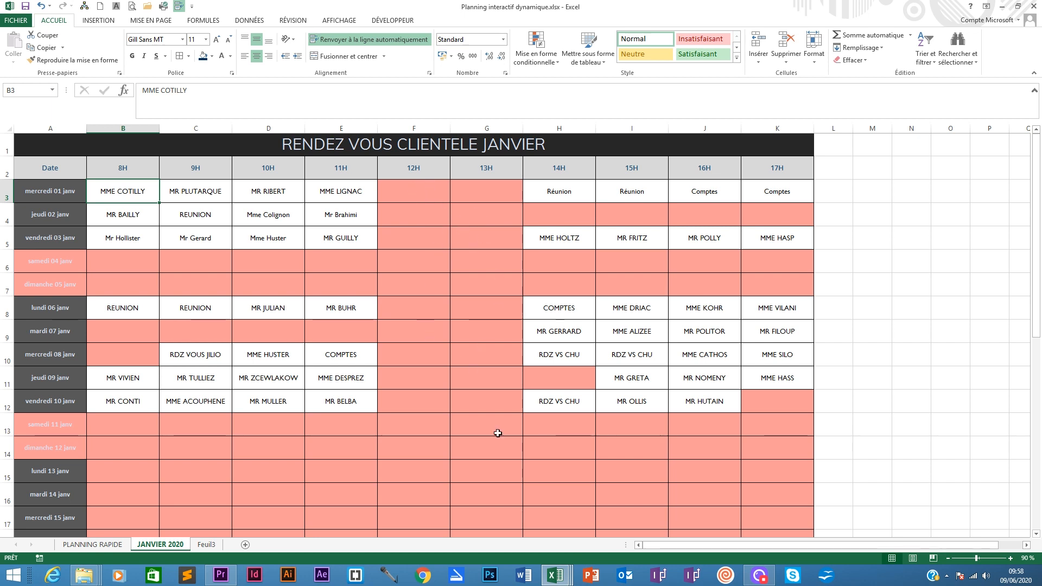
# - Switch back to the Classeur1 workbook and return to the top of the planning table
pyautogui.click(565, 578)
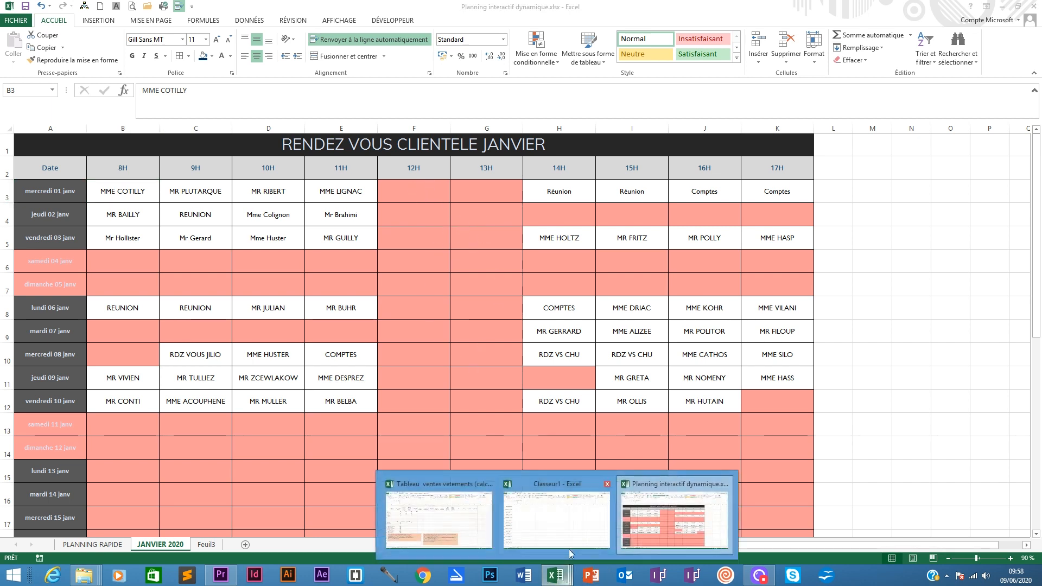
pyautogui.moveTo(575, 520)
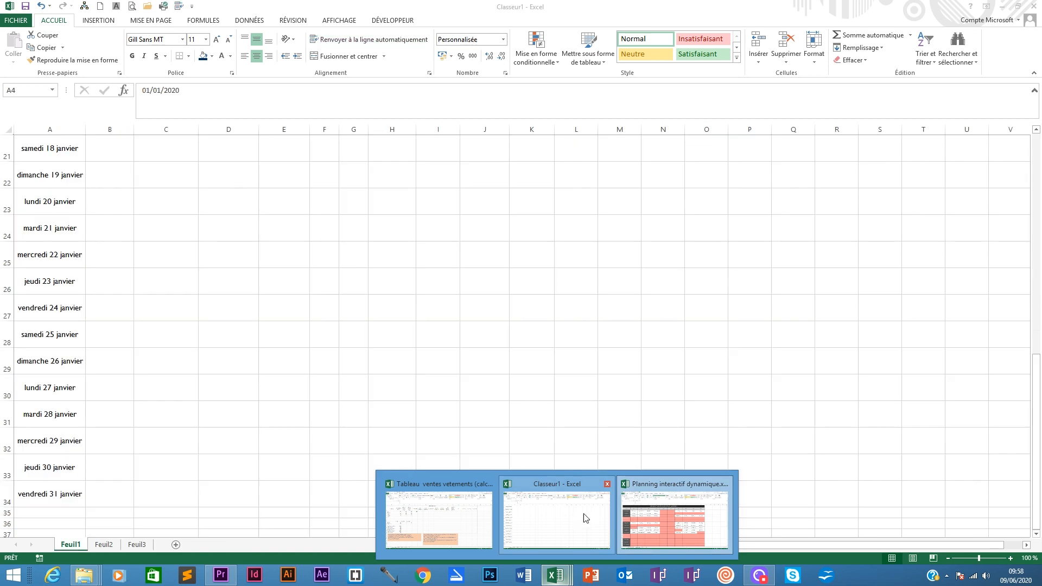
pyautogui.click(572, 513)
pyautogui.scroll(7, 578, 461)
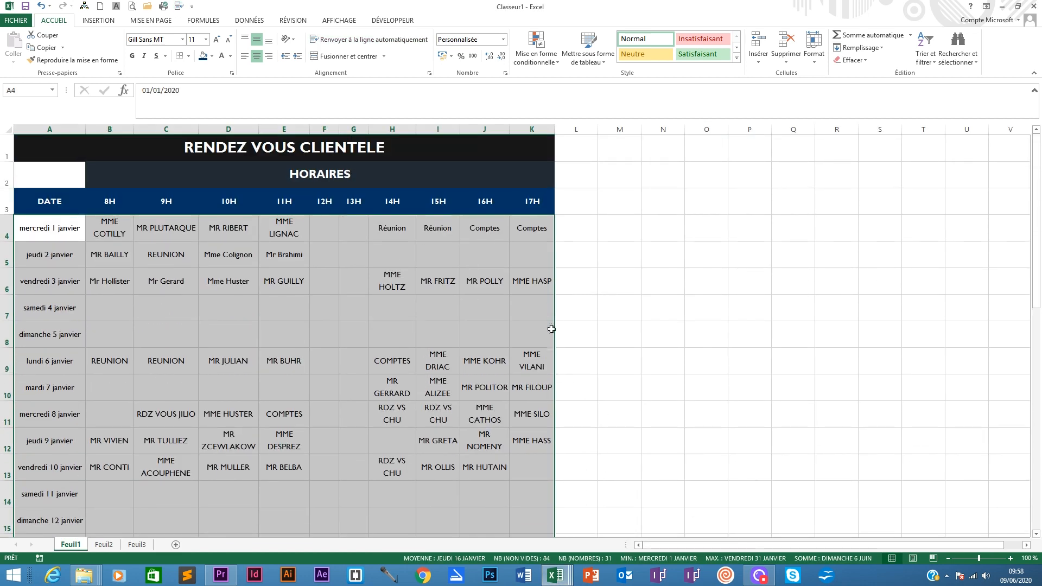
# - Start a new conditional formatting rule of the formula type for the selected table body
pyautogui.click(544, 60)
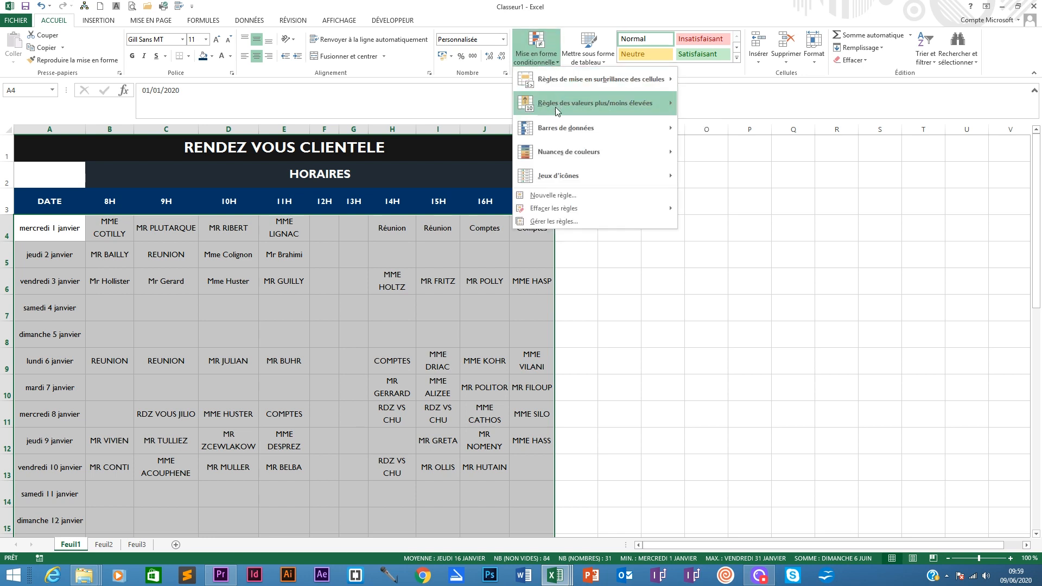
pyautogui.moveTo(597, 77)
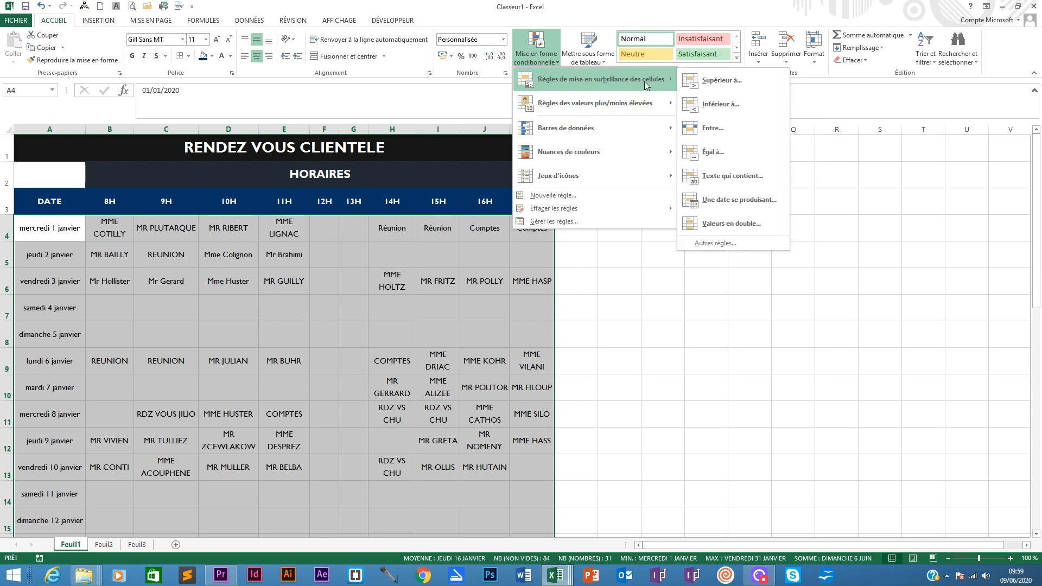
pyautogui.moveTo(611, 100)
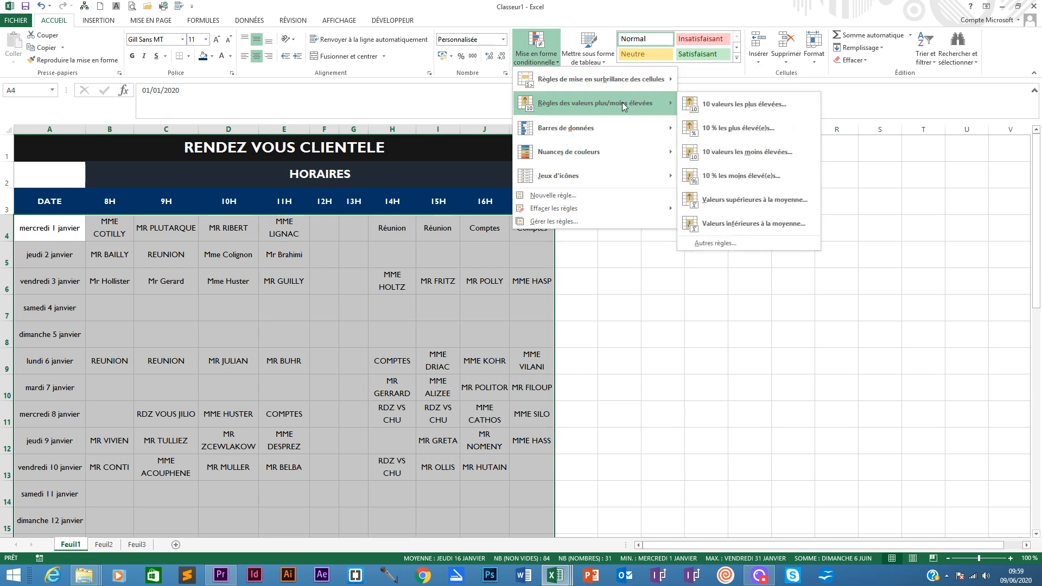
pyautogui.moveTo(600, 133)
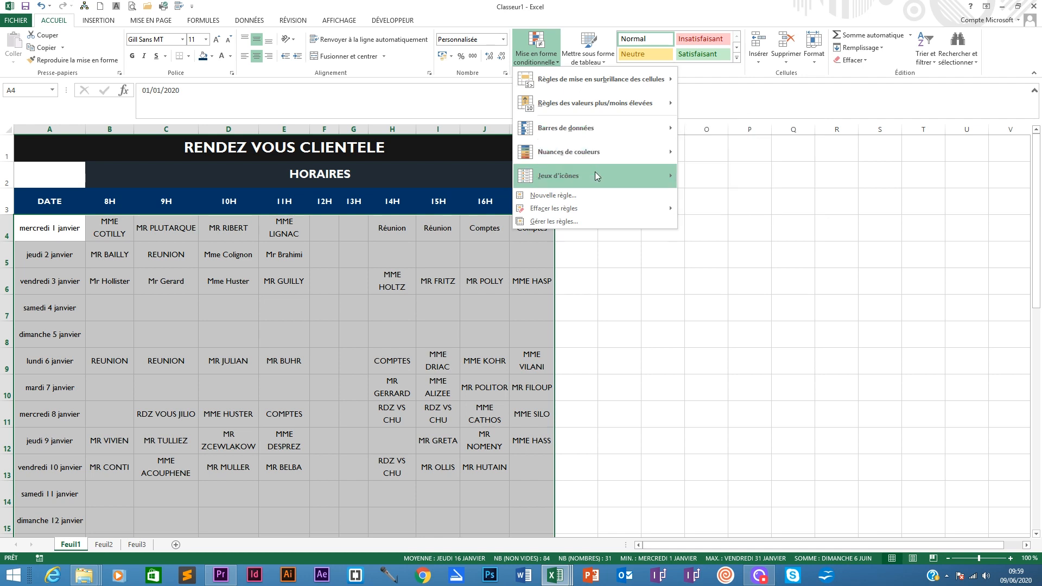
pyautogui.moveTo(624, 151)
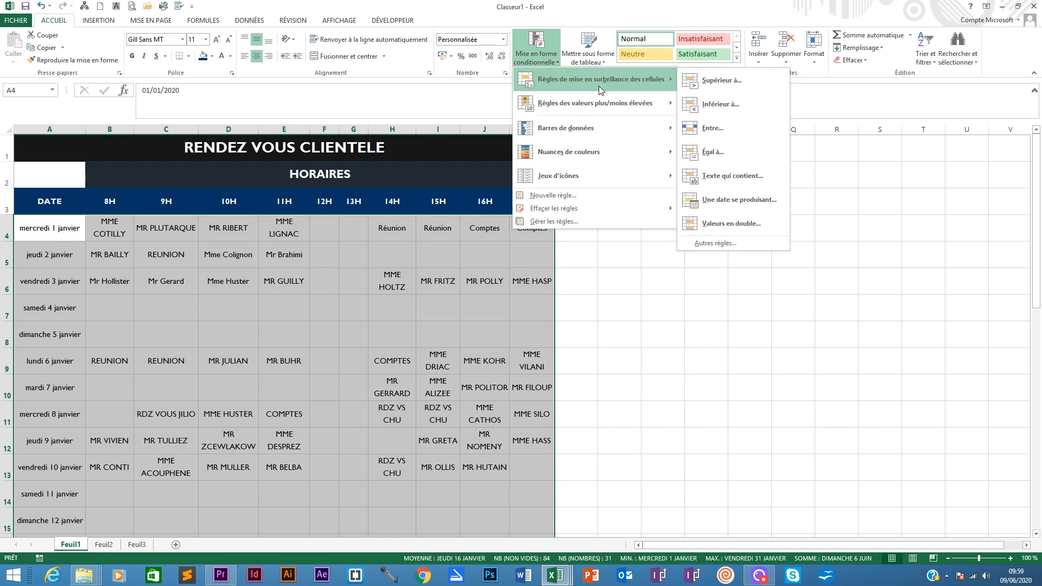
pyautogui.moveTo(611, 174)
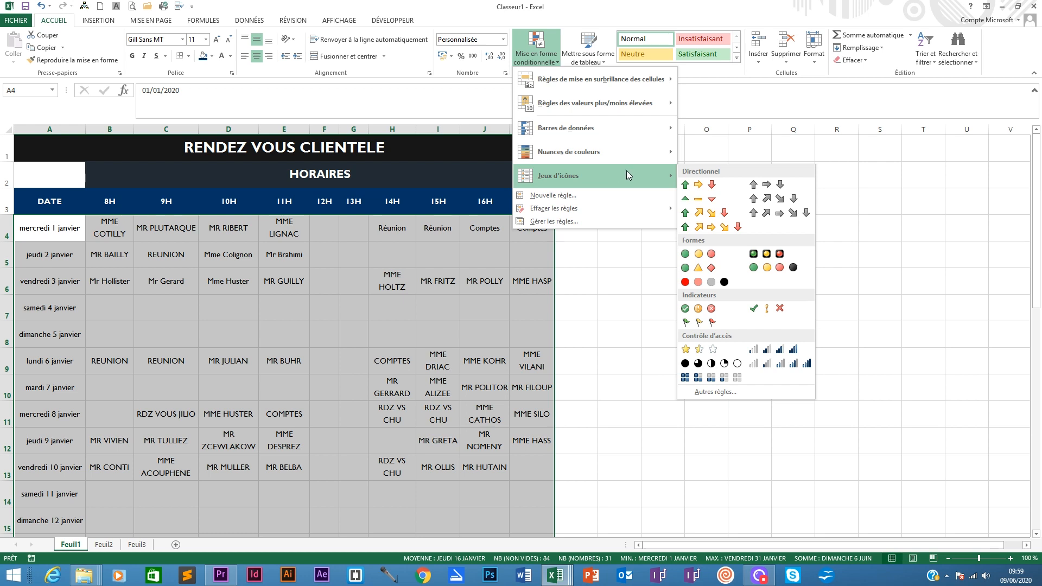
pyautogui.click(554, 195)
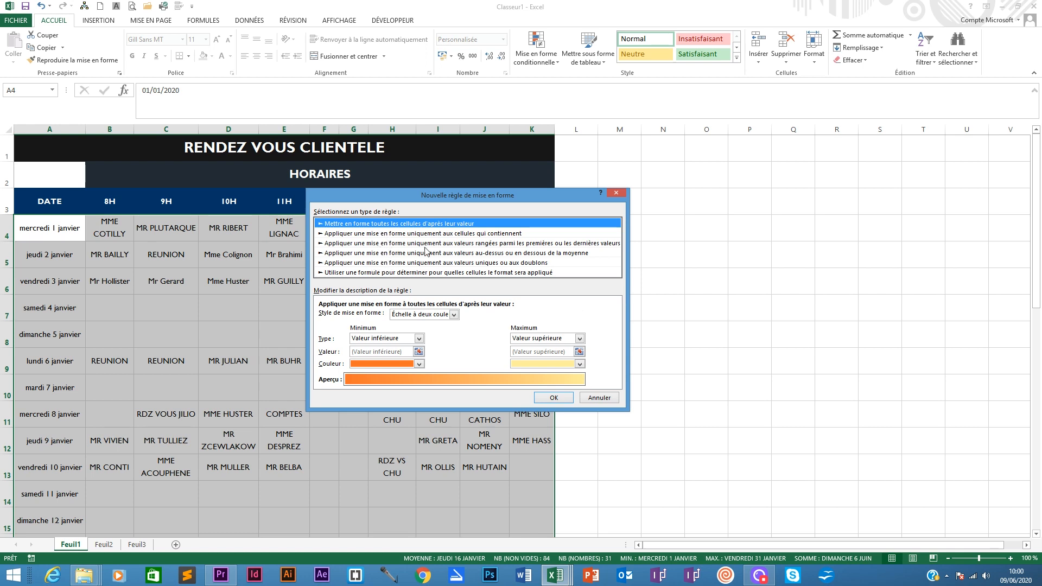
pyautogui.click(377, 272)
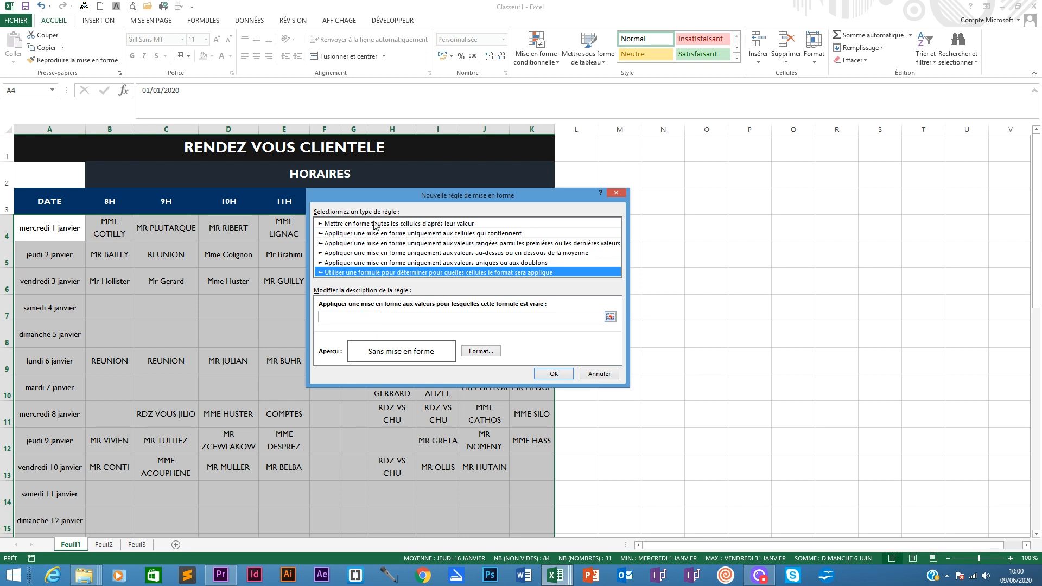
pyautogui.moveTo(376, 195); pyautogui.dragTo(626, 195)
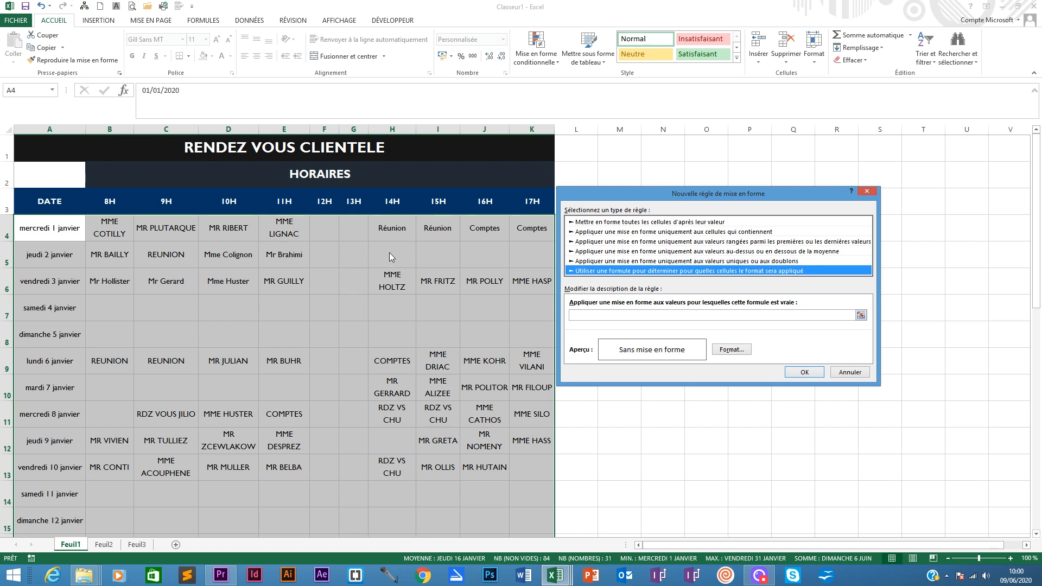
# - Set the rule's format to a custom salmon background fill
pyautogui.click(730, 352)
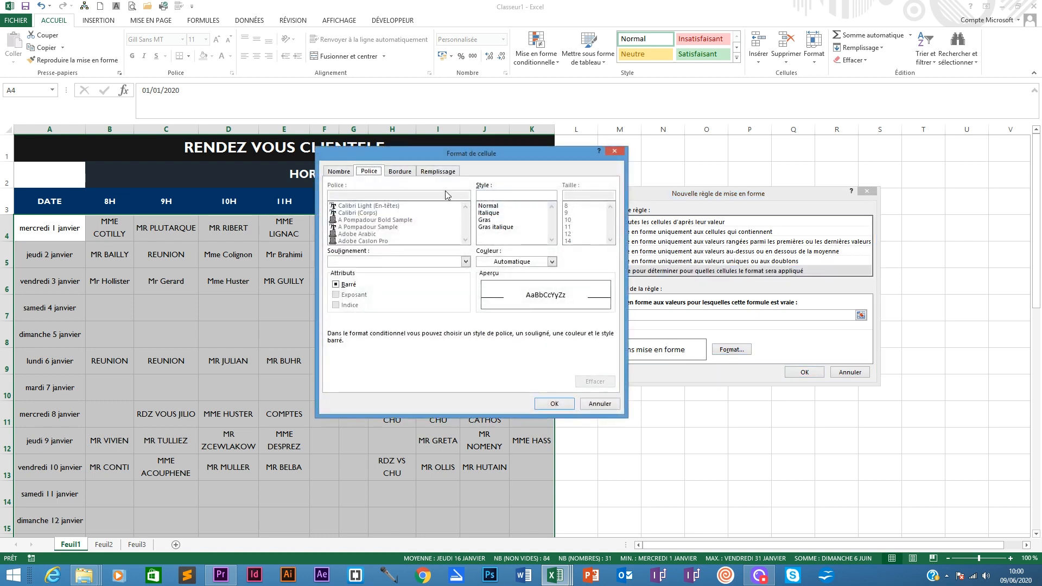
pyautogui.click(436, 173)
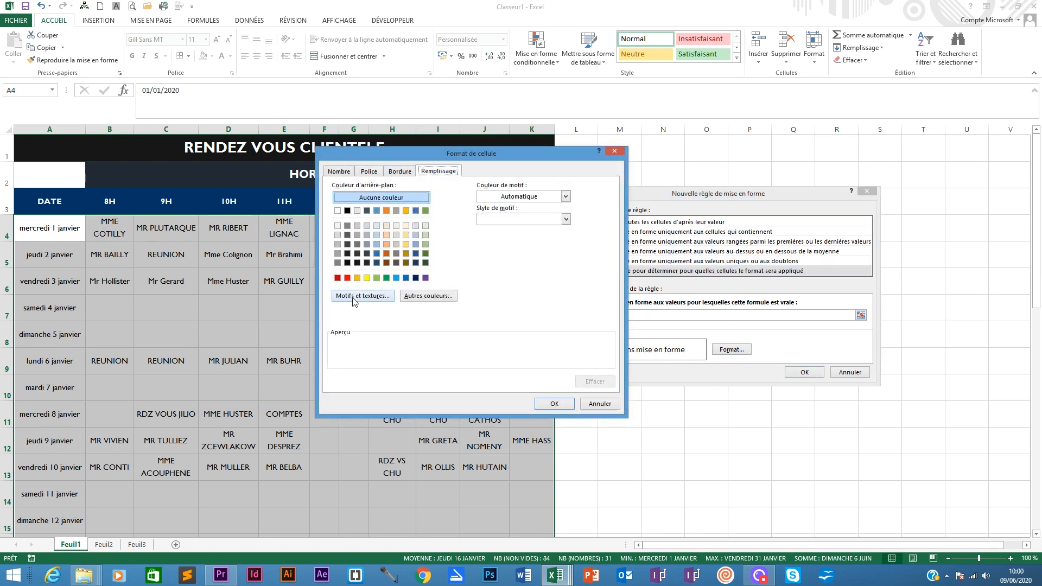
pyautogui.click(427, 297)
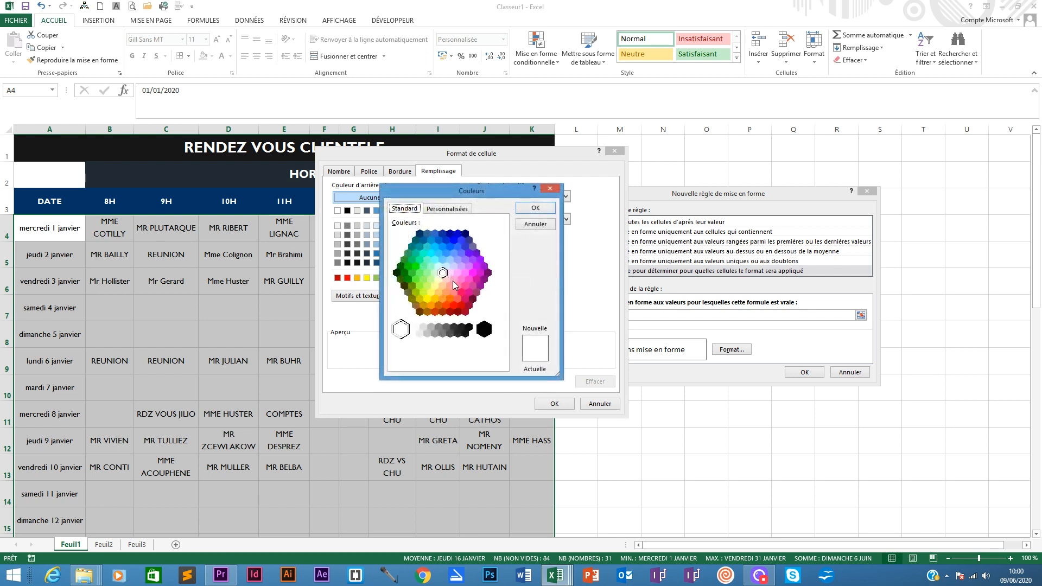
pyautogui.click(453, 280)
pyautogui.click(456, 293)
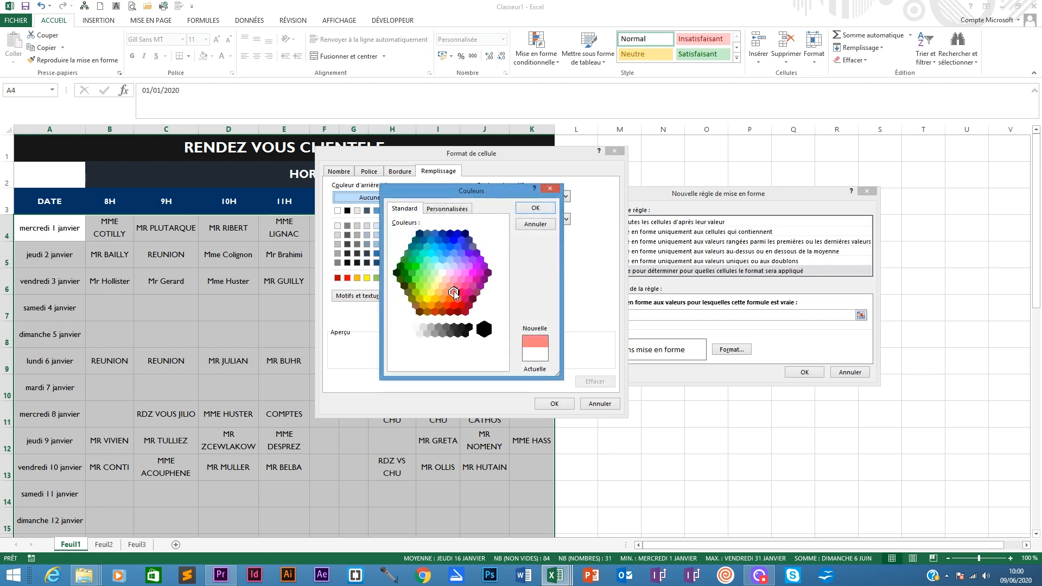
pyautogui.click(533, 209)
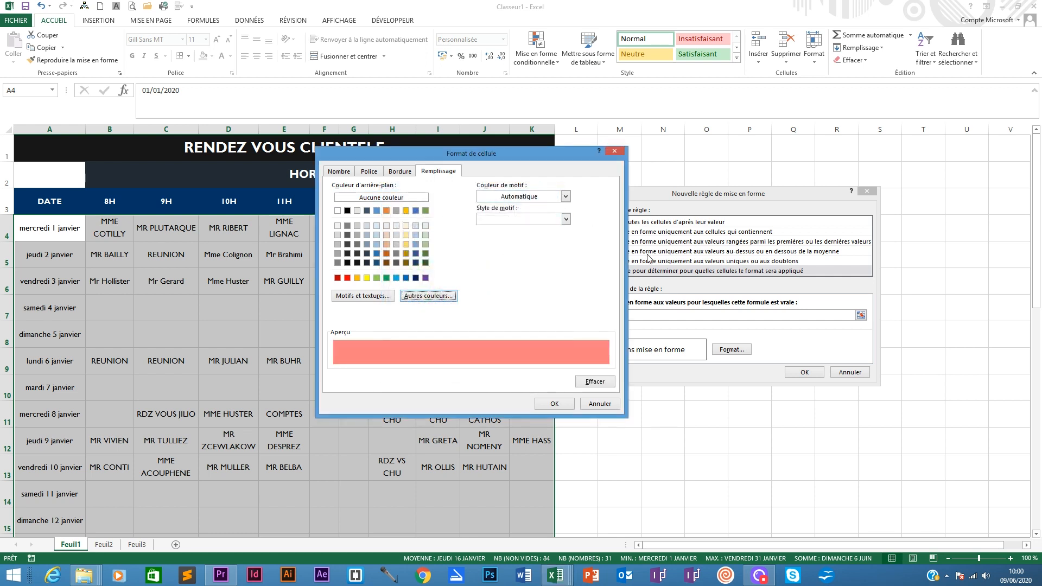
pyautogui.click(558, 403)
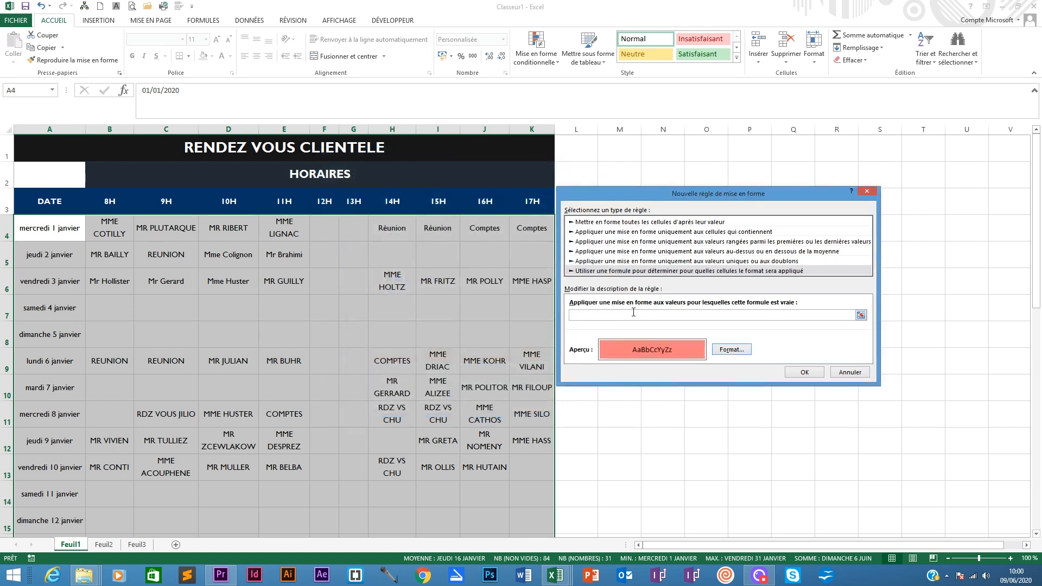
# - Enter the rule formula =A4="" and apply the conditional formatting
pyautogui.click(619, 312)
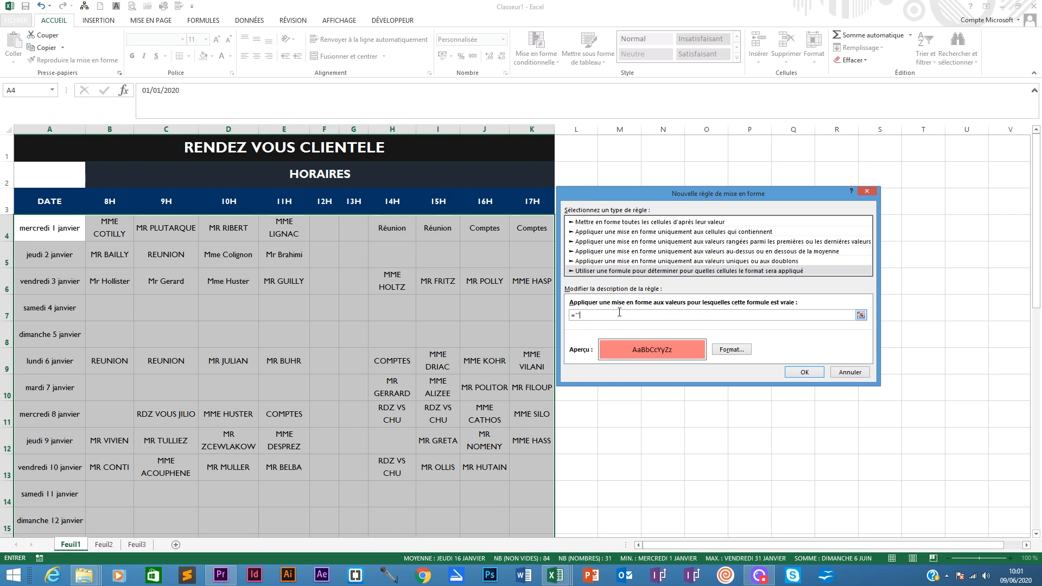
pyautogui.click(57, 228)
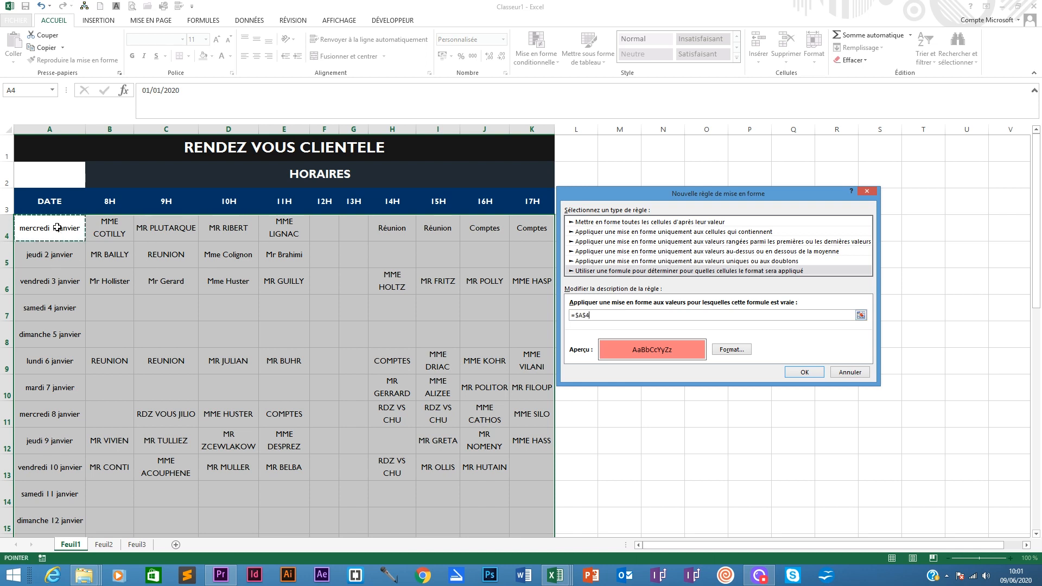
pyautogui.click(579, 315)
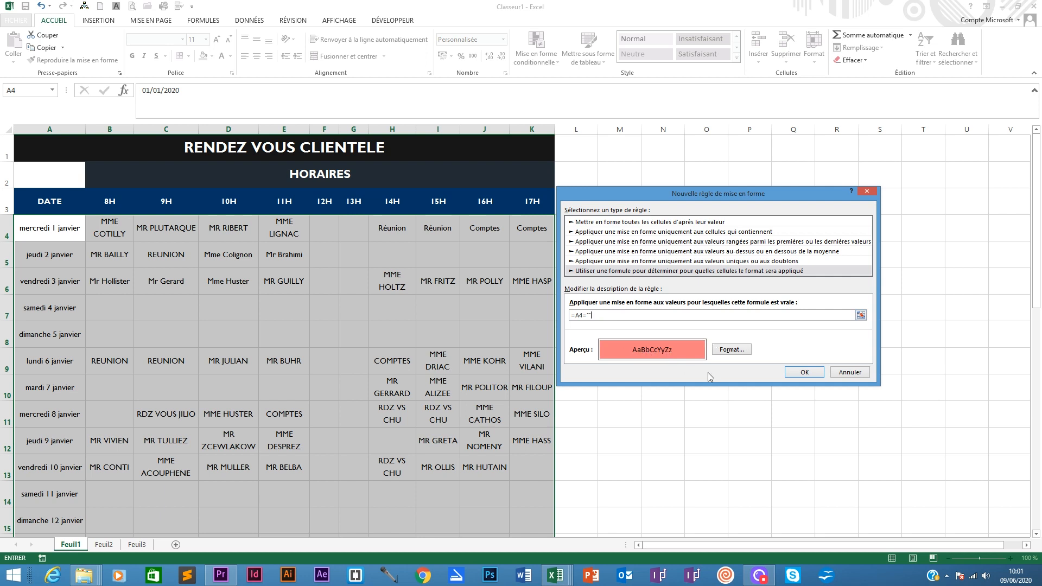
pyautogui.click(803, 372)
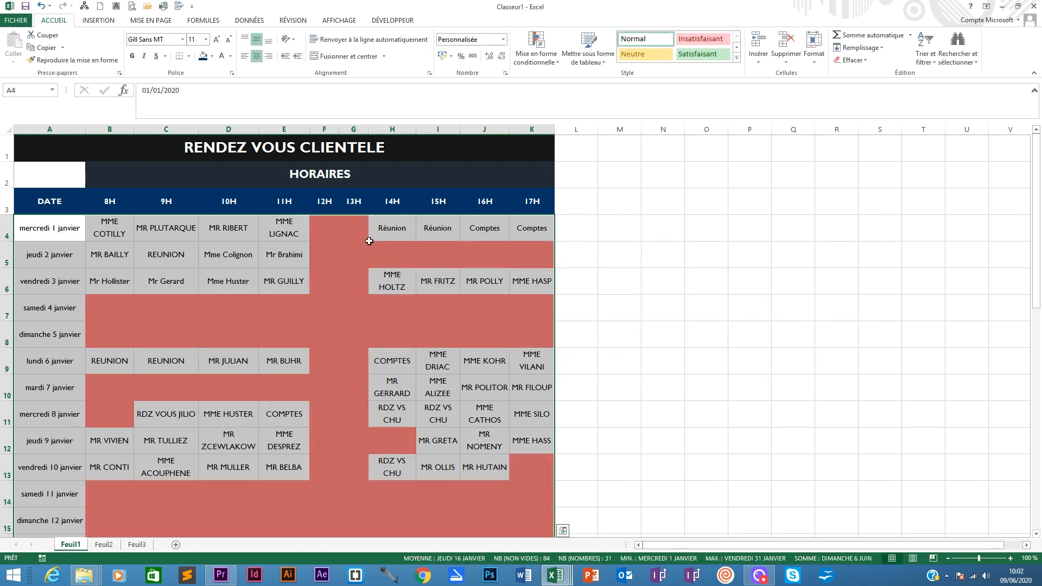
# - Inspect several highlighted empty cells in rows 4 and 5
pyautogui.click(333, 228)
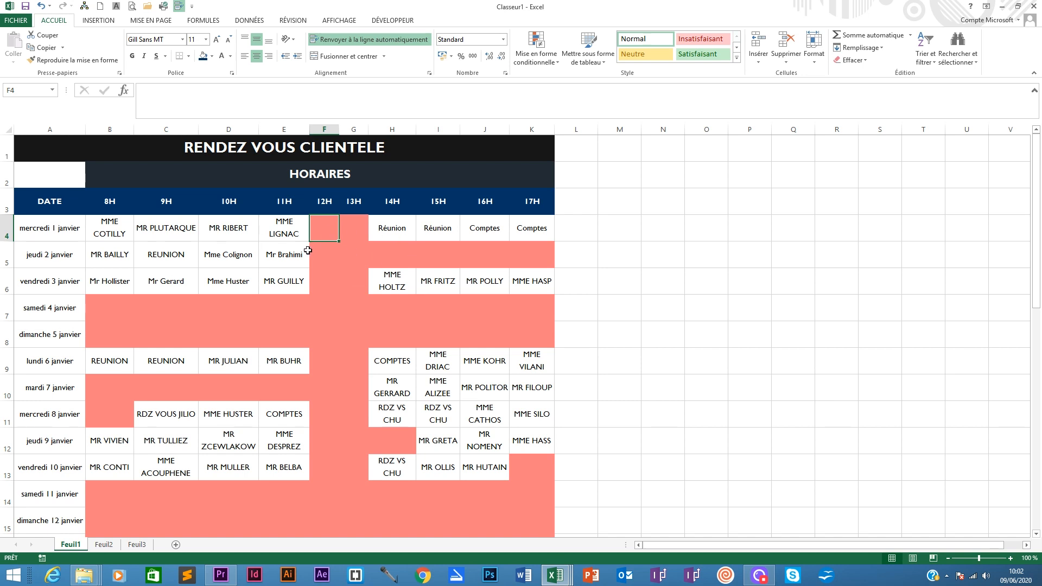
pyautogui.click(395, 251)
pyautogui.click(437, 252)
pyautogui.click(493, 250)
pyautogui.click(532, 251)
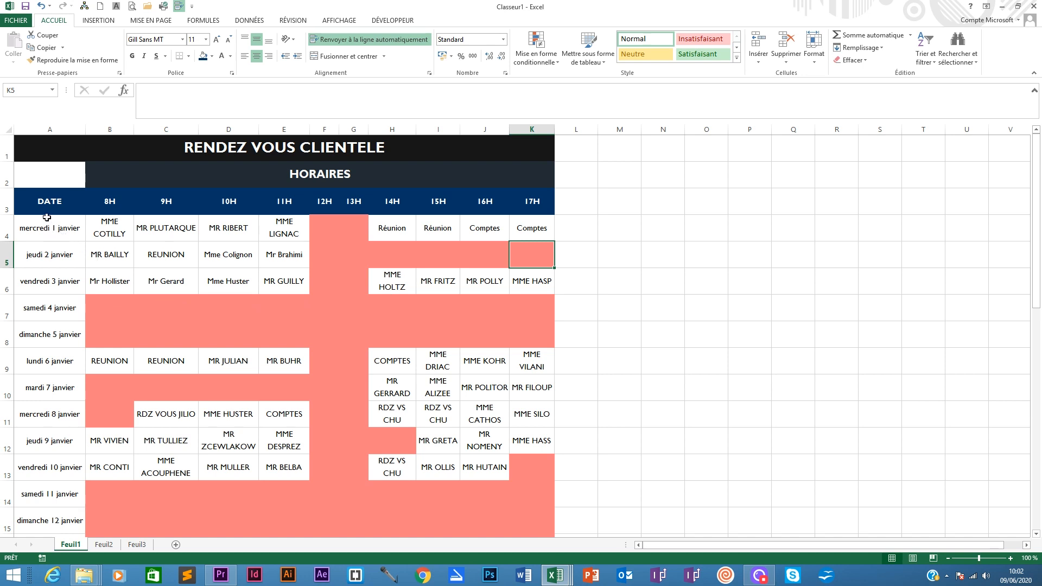
# - Apply all borders to the table body A4:K34
pyautogui.moveTo(44, 217); pyautogui.dragTo(543, 498)
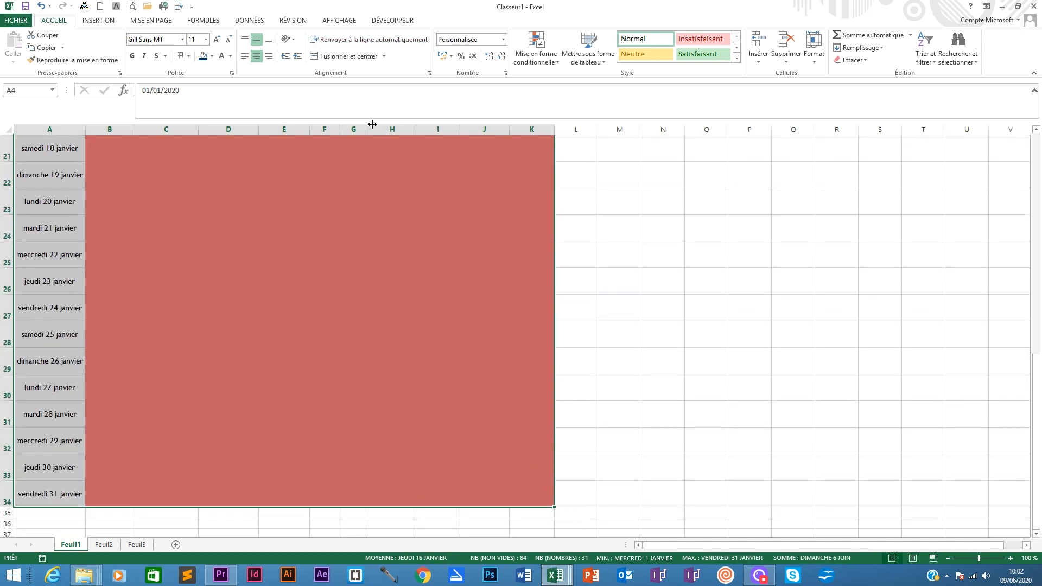
pyautogui.click(188, 56)
pyautogui.click(191, 148)
pyautogui.scroll(7, 360, 274)
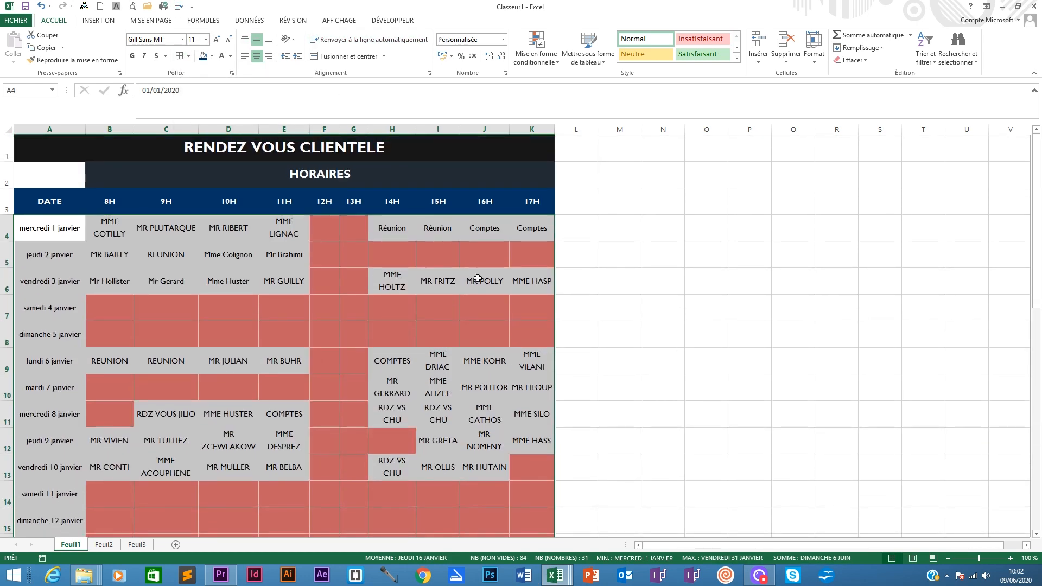
pyautogui.click(335, 249)
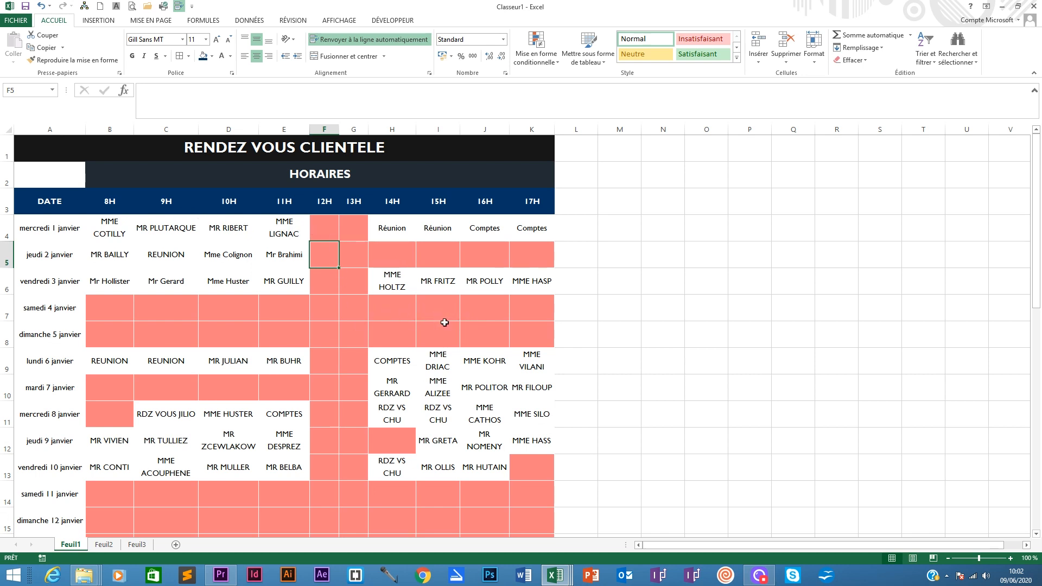
# - Apply white all-around borders to every cell of the table body A4:K34
pyautogui.moveTo(27, 217); pyautogui.dragTo(535, 521)
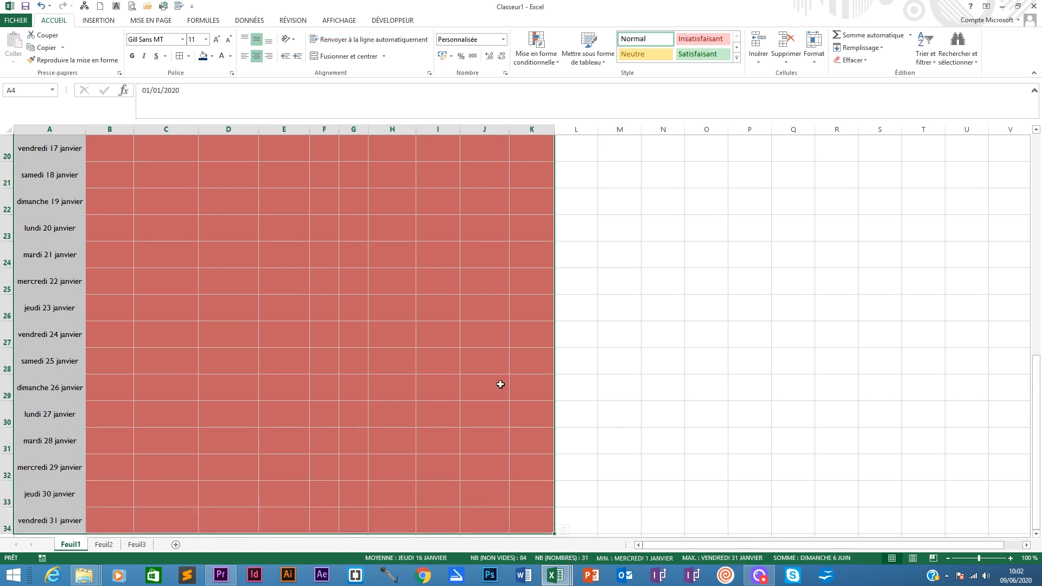
pyautogui.scroll(6, 435, 274)
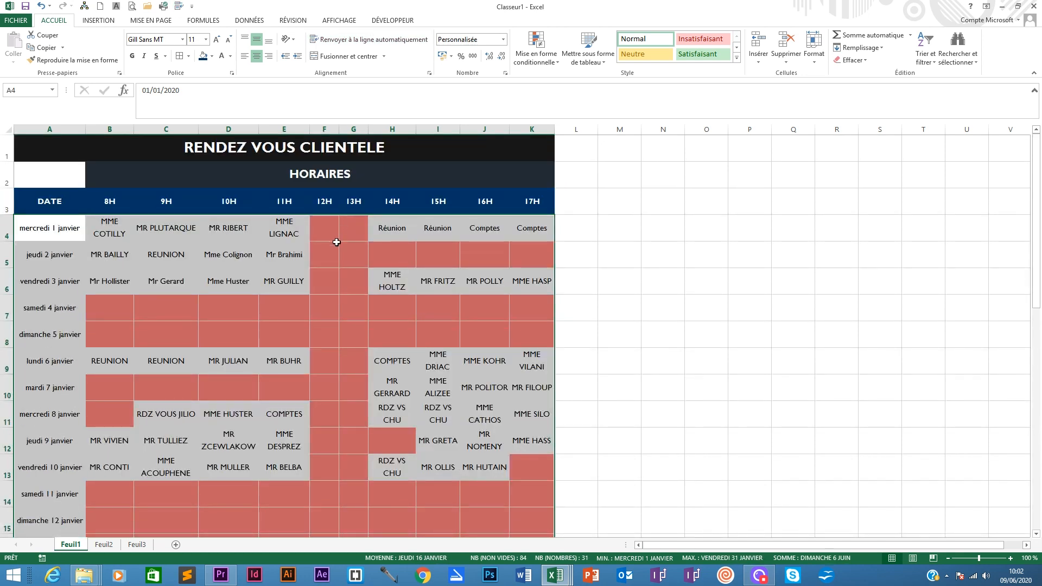
pyautogui.click(189, 57)
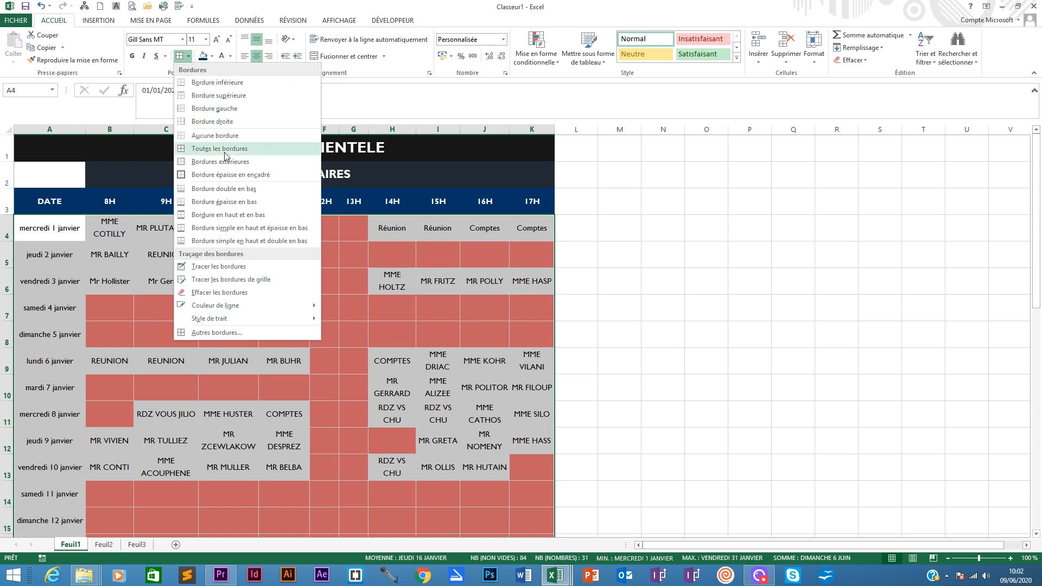
pyautogui.moveTo(226, 310)
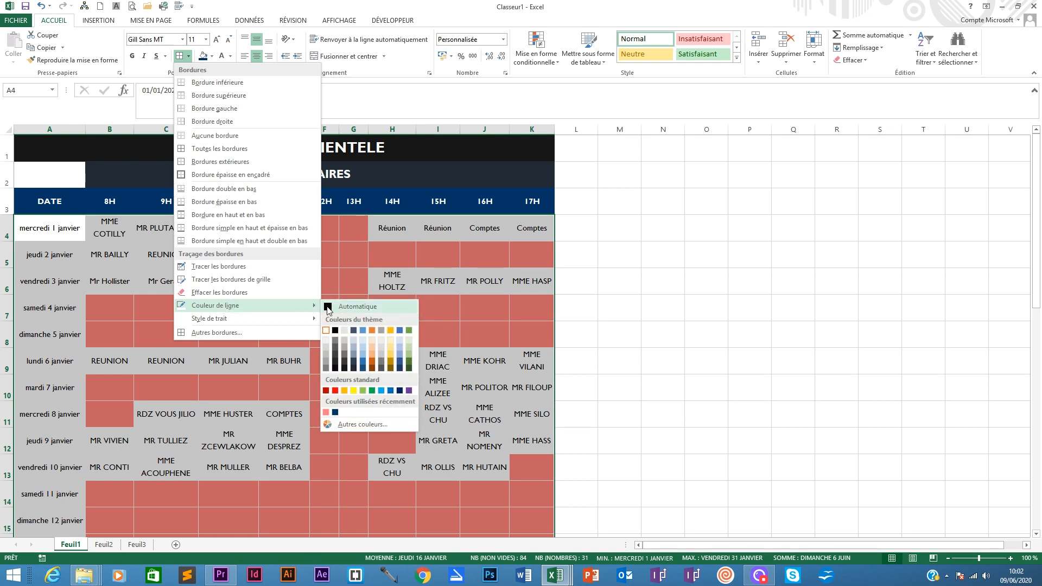
pyautogui.click(335, 330)
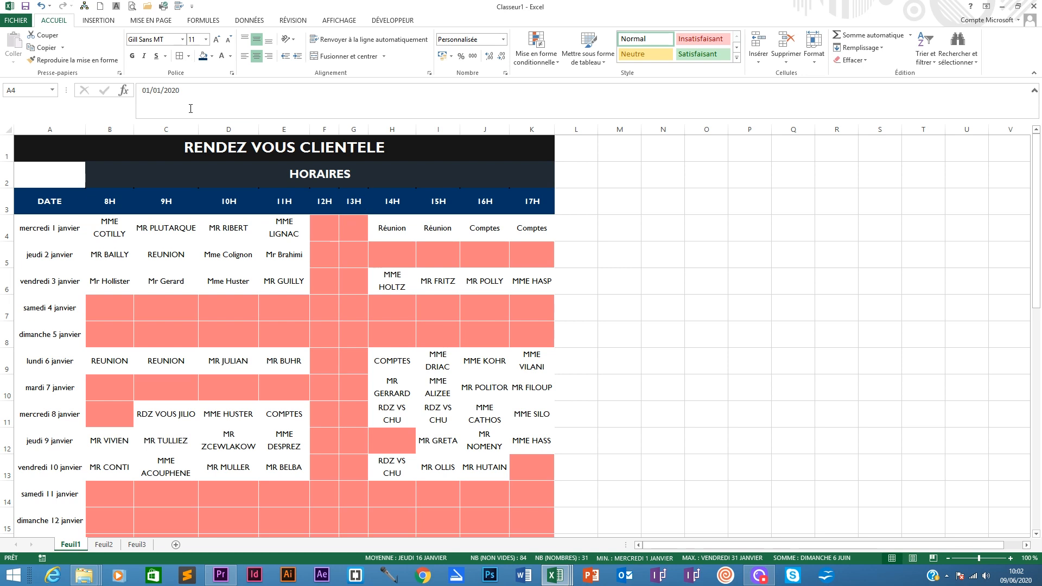
pyautogui.click(188, 56)
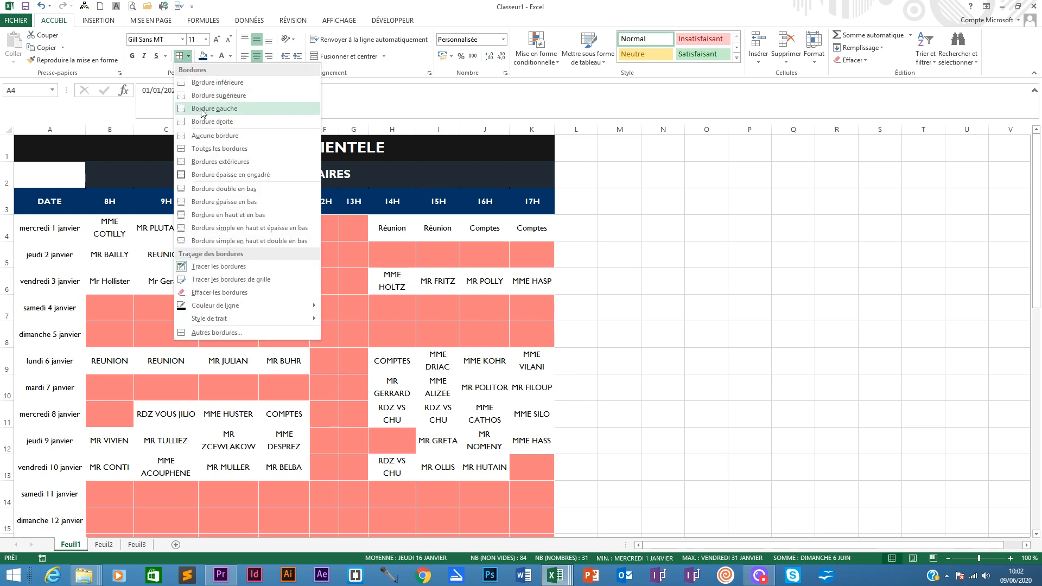
pyautogui.click(209, 154)
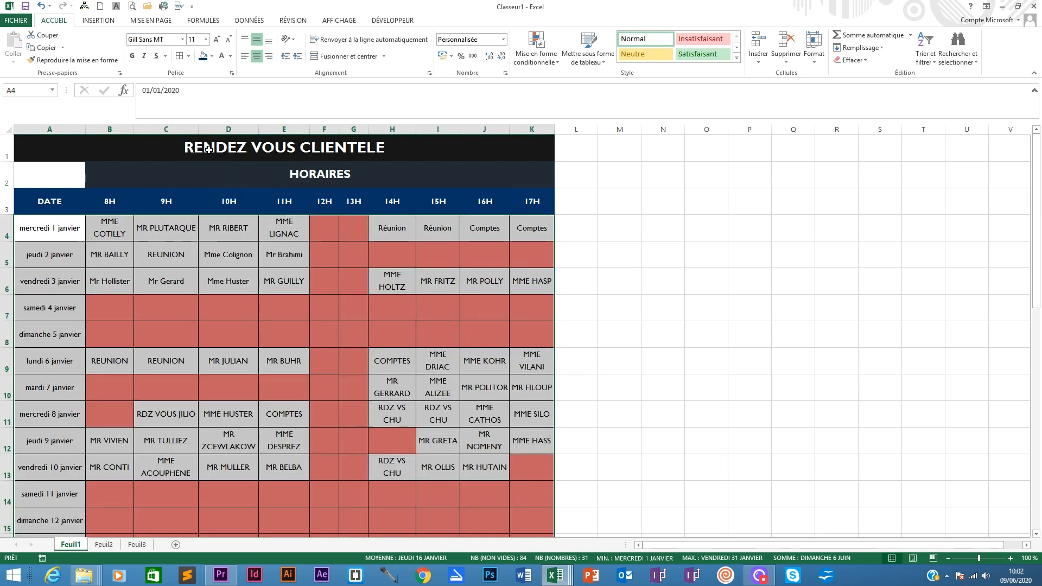
pyautogui.click(407, 308)
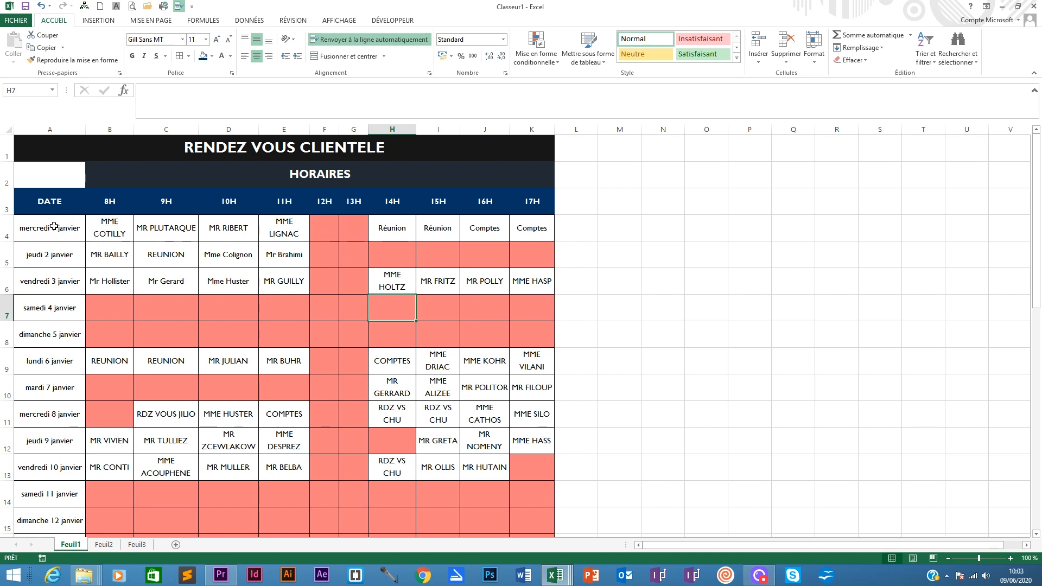
# - Fill the date cells A4:A34 with a dark theme colour, make them bold and widen column A slightly
pyautogui.moveTo(53, 227); pyautogui.dragTo(44, 480)
pyautogui.scroll(7, 70, 358)
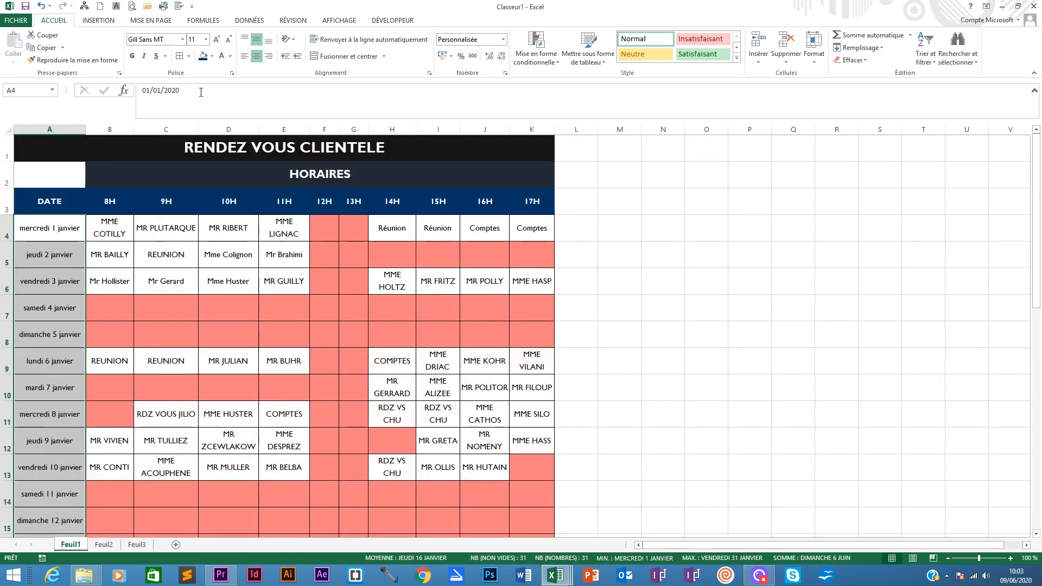
pyautogui.click(212, 56)
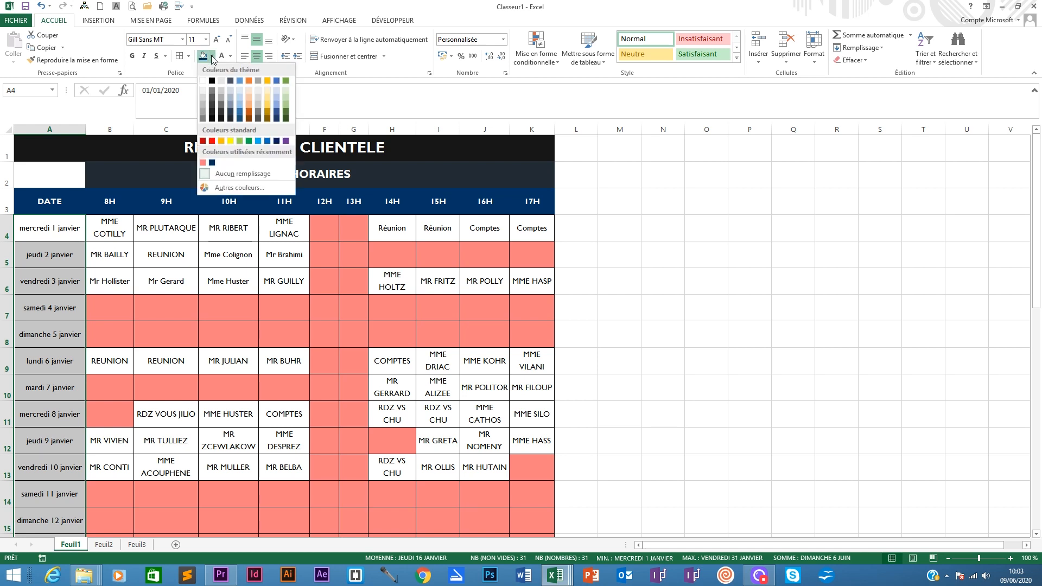
pyautogui.click(223, 112)
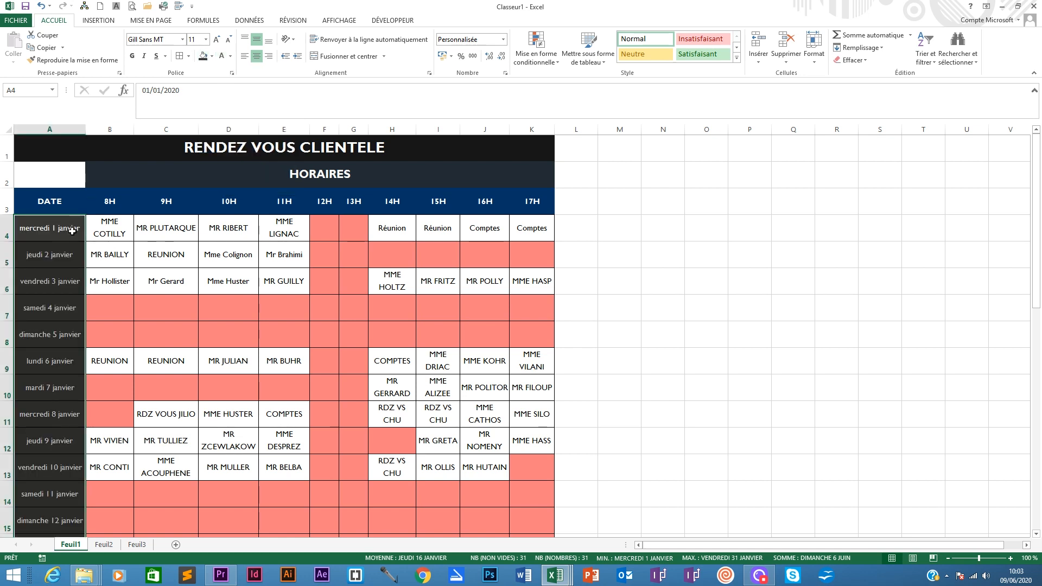
pyautogui.click(132, 56)
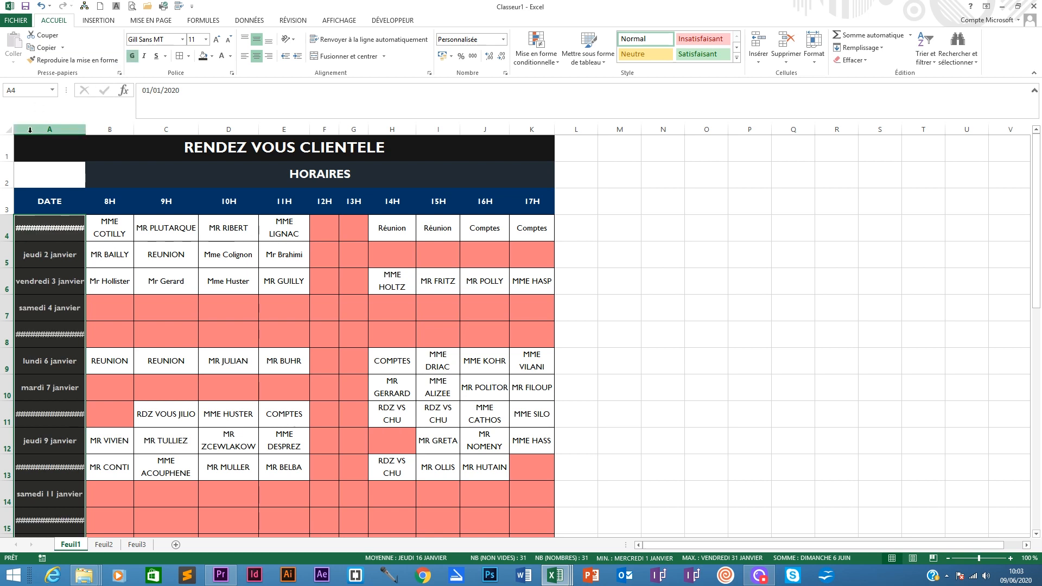
pyautogui.moveTo(90, 128); pyautogui.dragTo(101, 128)
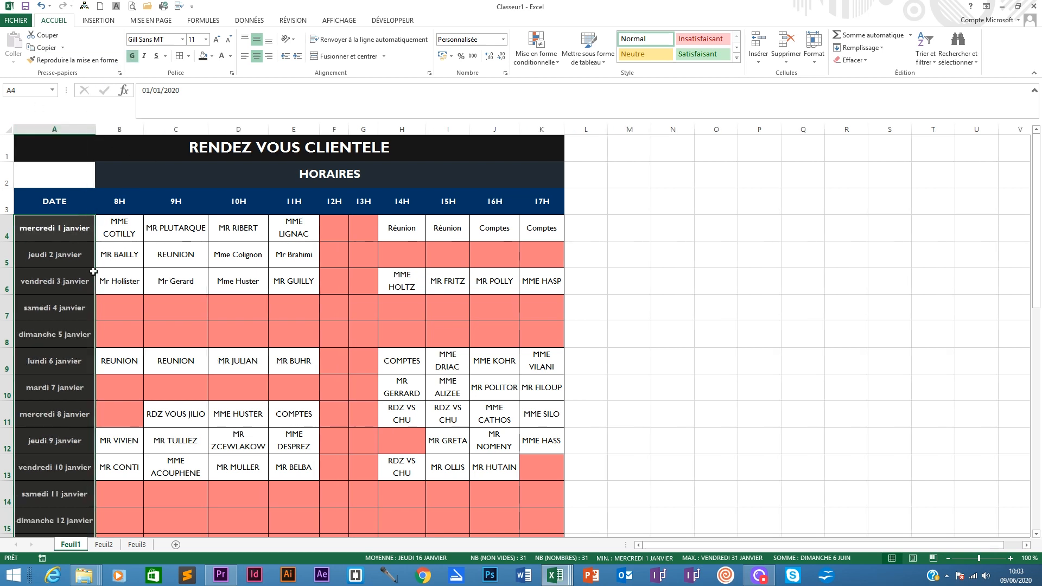
# - Compare with the Planning interactif dynamique workbook, then return to Classeur1
pyautogui.scroll(-3, 79, 228)
pyautogui.scroll(3, 79, 228)
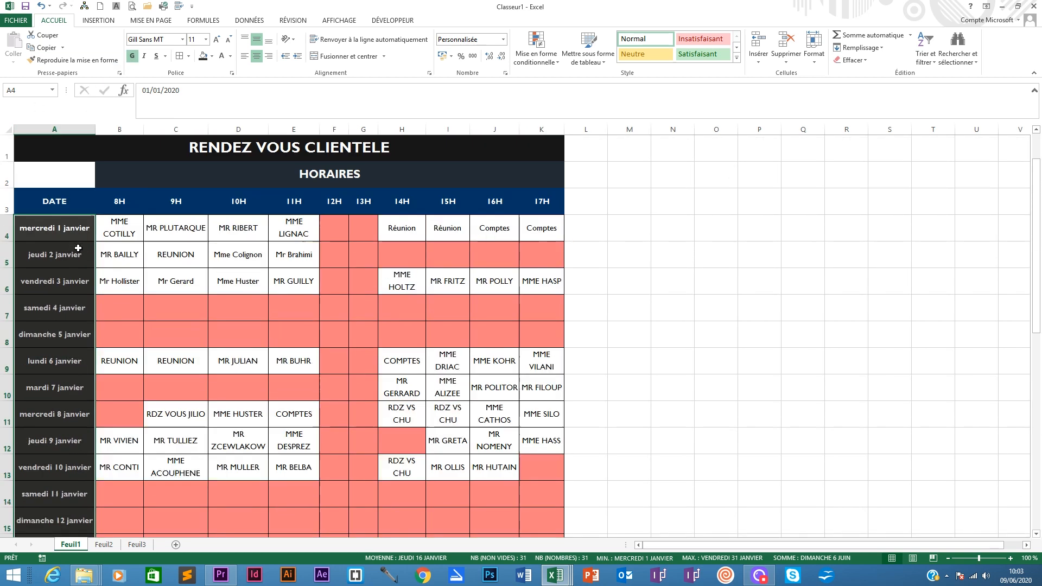
pyautogui.moveTo(554, 574)
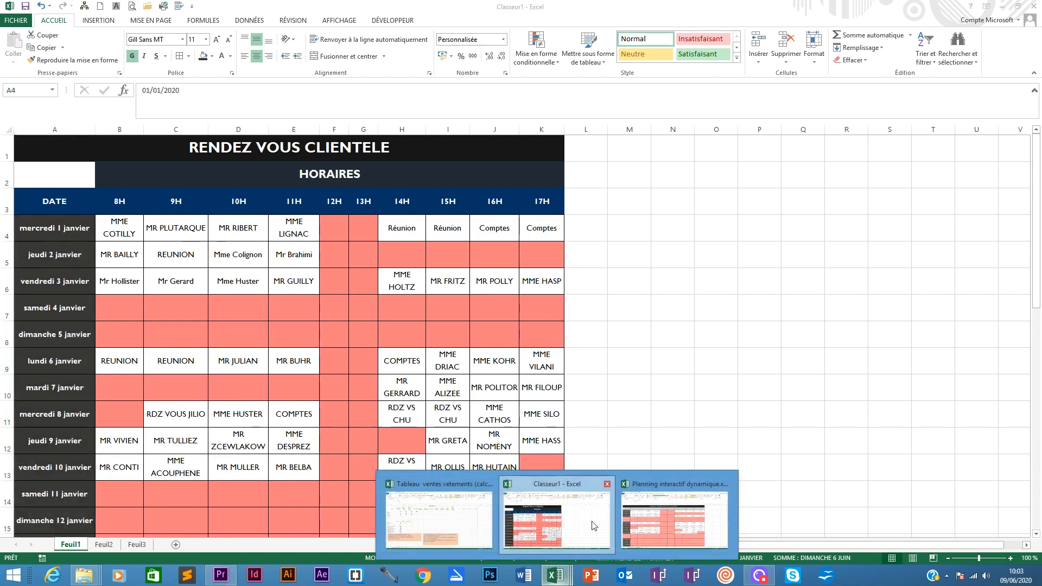
pyautogui.click(667, 515)
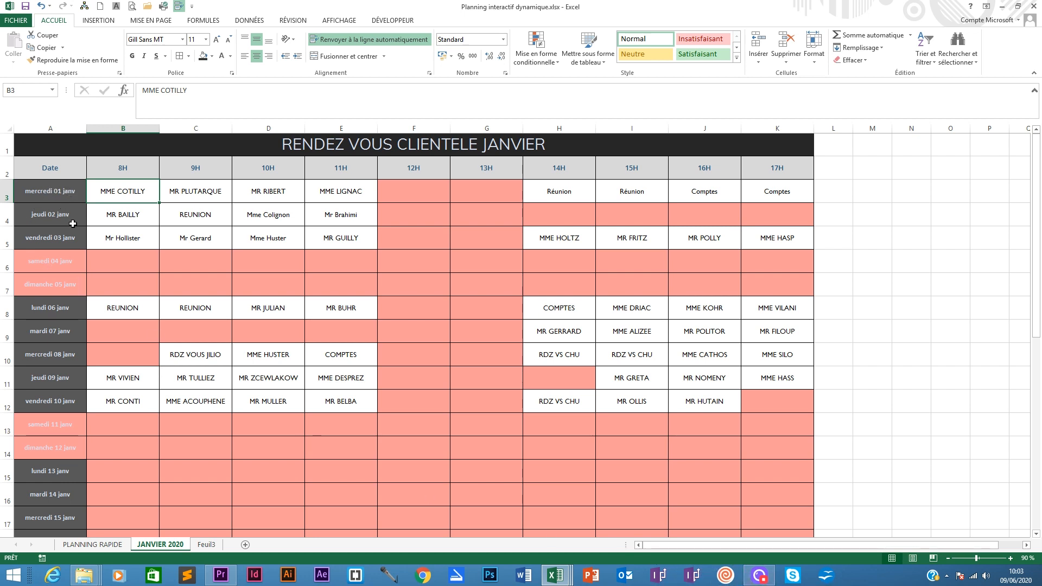
pyautogui.click(554, 574)
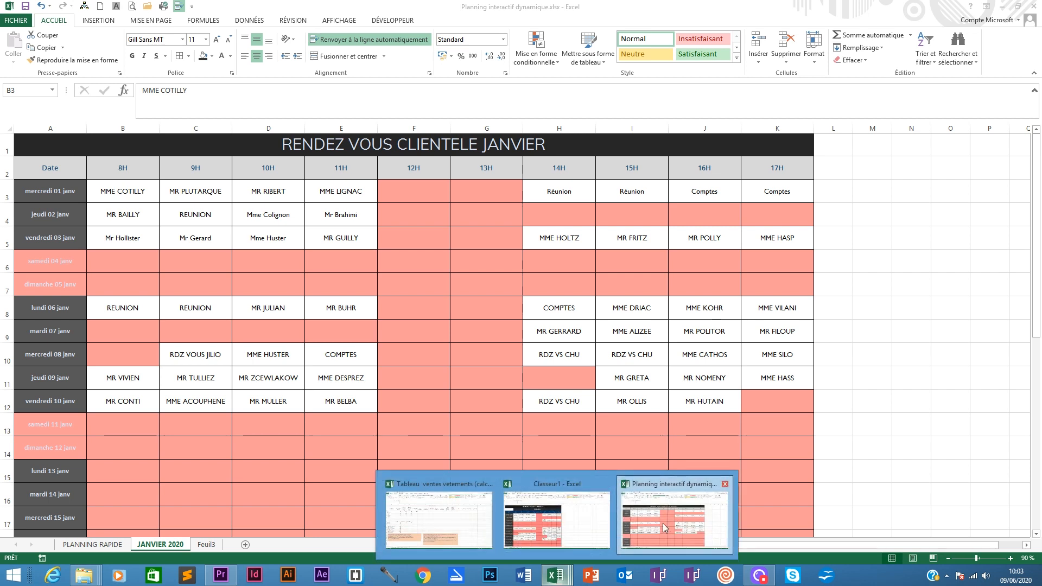
pyautogui.click(556, 521)
# - Change the font colour of the date cells A4:A34 to a light theme tint
pyautogui.moveTo(59, 224); pyautogui.dragTo(67, 498)
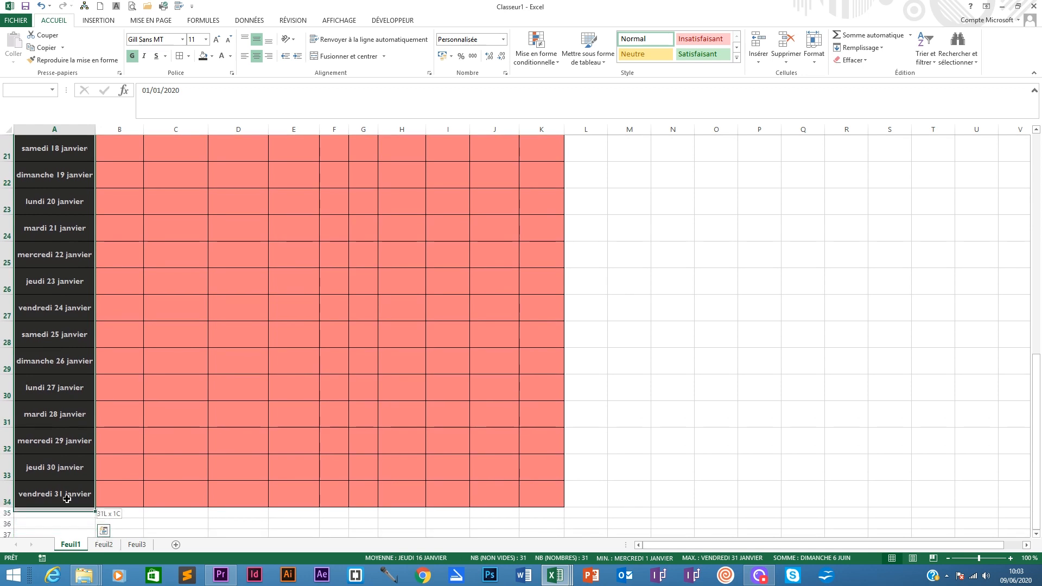
pyautogui.click(211, 57)
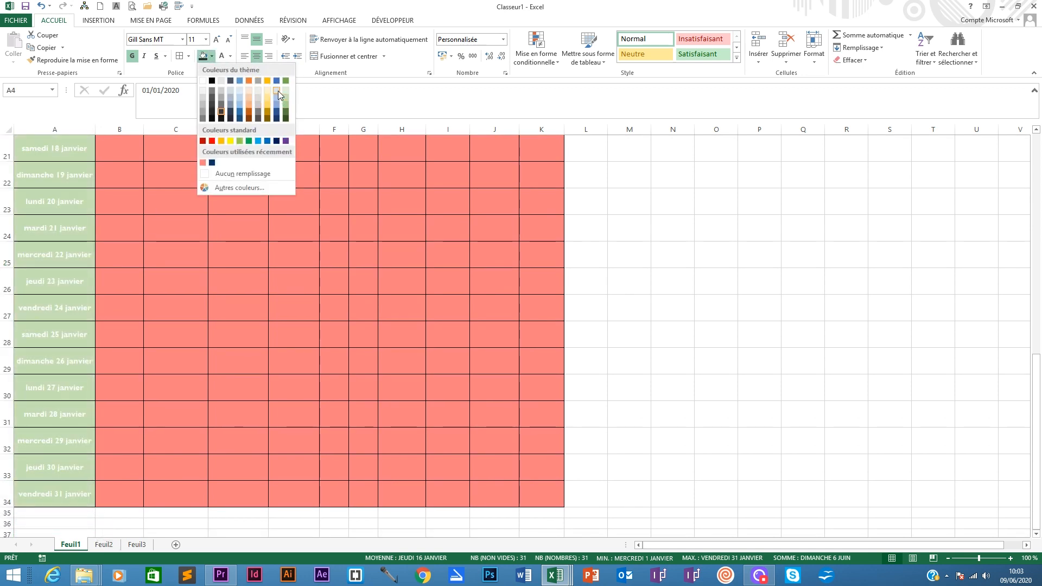
pyautogui.click(335, 87)
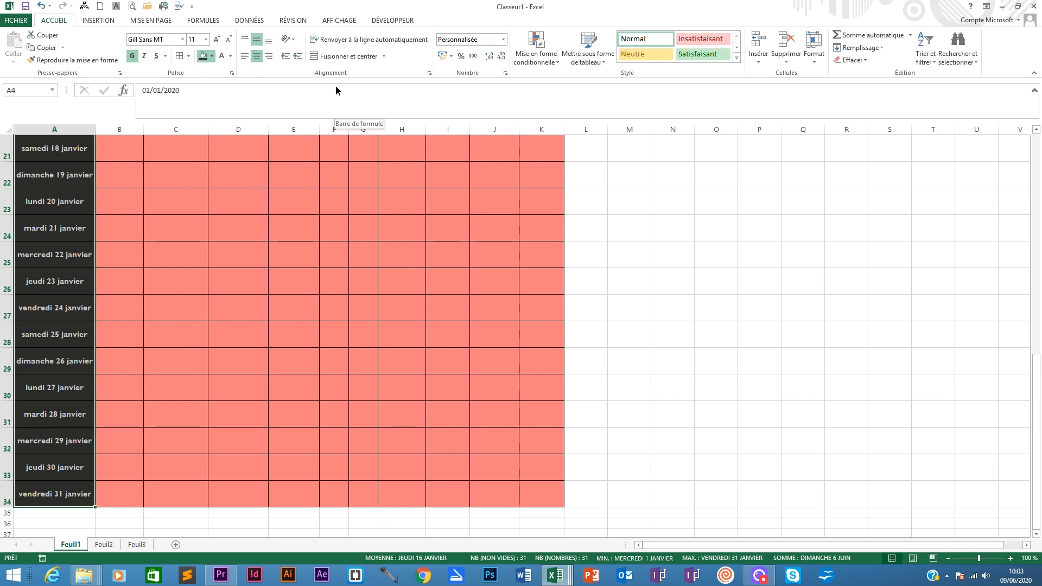
pyautogui.click(230, 56)
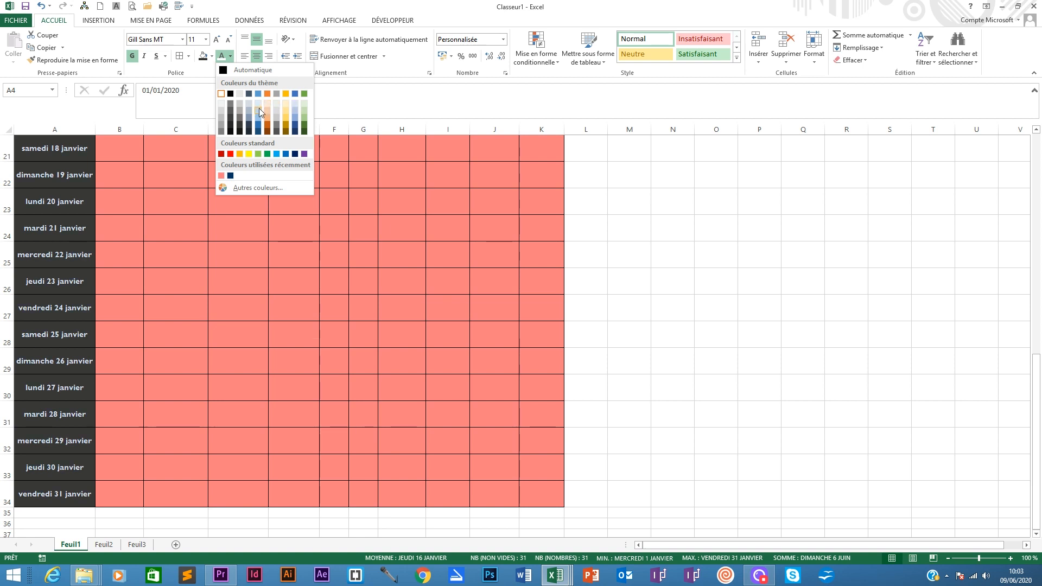
pyautogui.click(295, 112)
pyautogui.scroll(7, 228, 141)
pyautogui.click(56, 231)
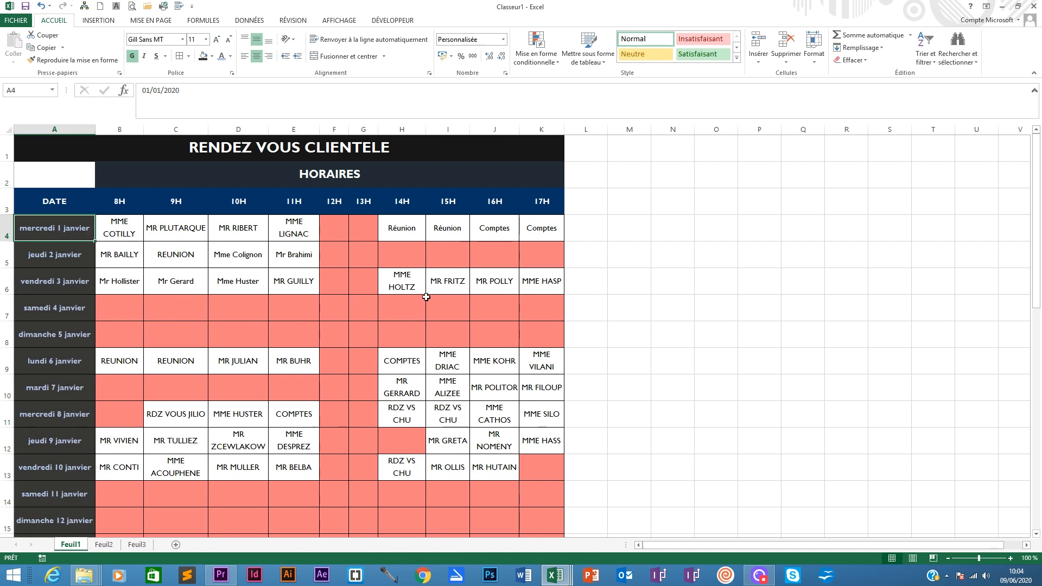
# - Enter the formula =JOURSEM(A4;2) in cell M5 to get the weekday number of the first date
pyautogui.click(66, 301)
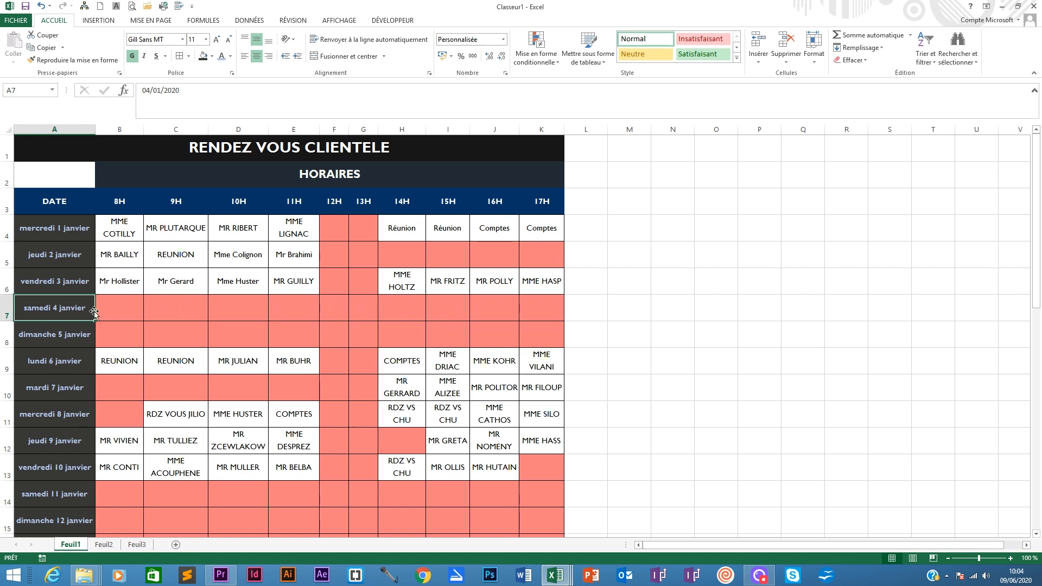
pyautogui.click(126, 305)
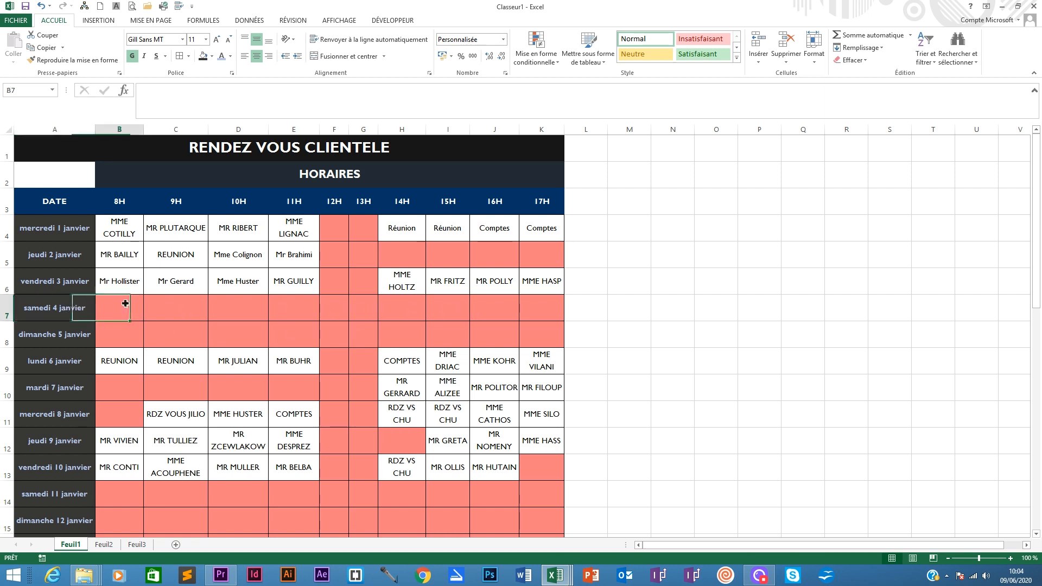
pyautogui.click(68, 307)
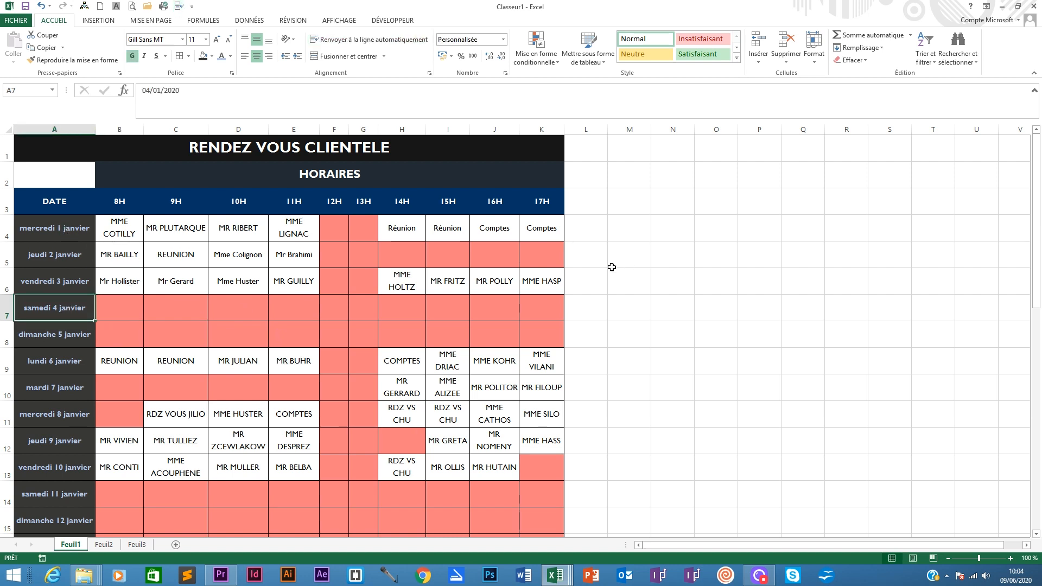
pyautogui.click(633, 260)
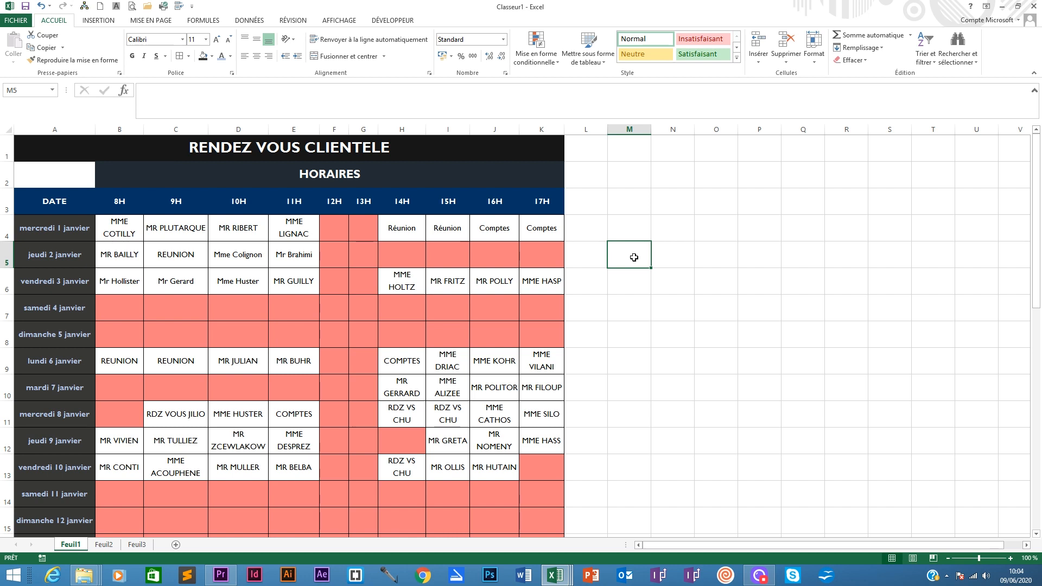
pyautogui.write('=')
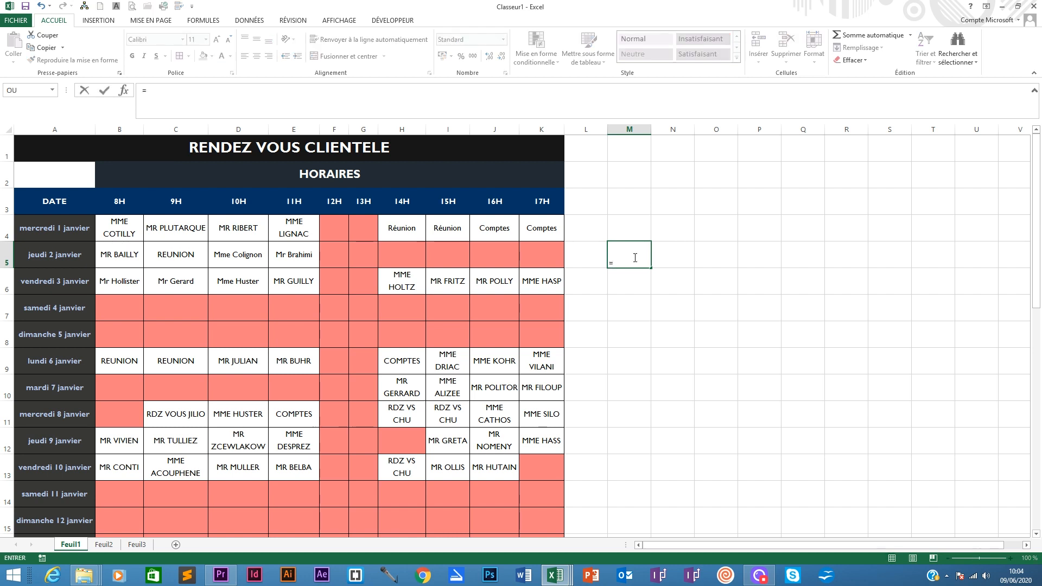
pyautogui.write('jou')
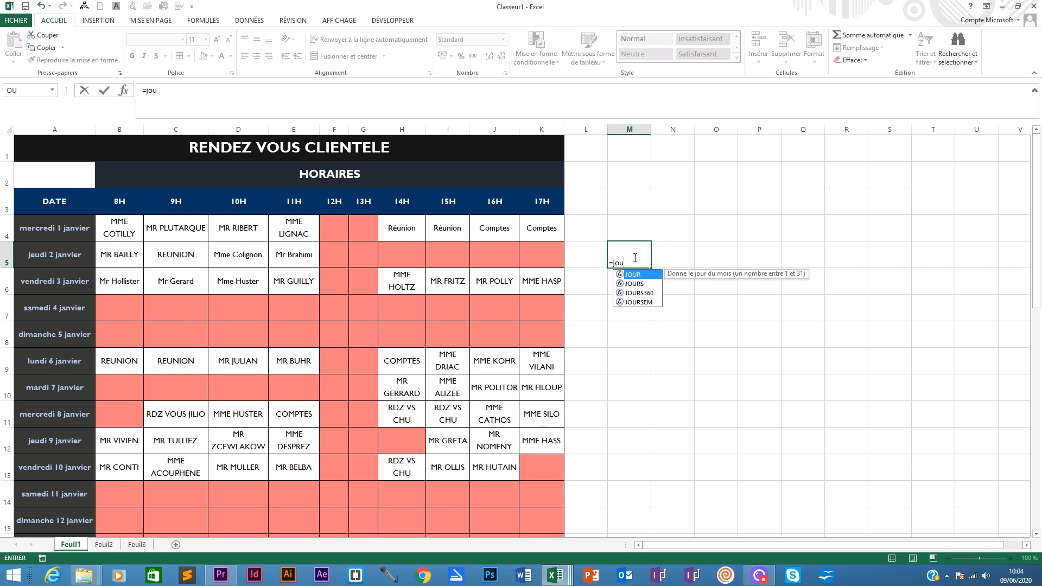
pyautogui.doubleClick(632, 300)
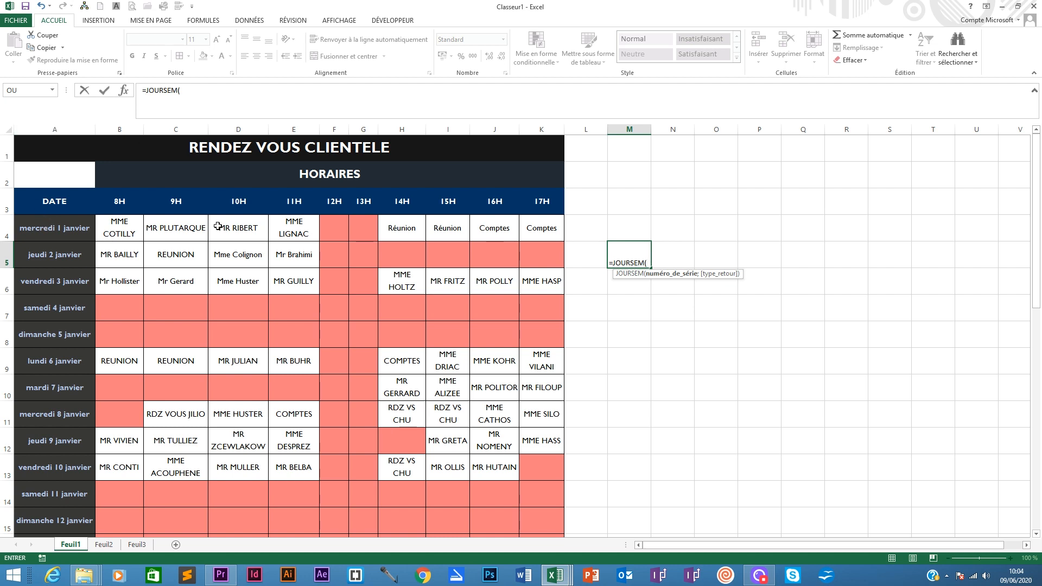
pyautogui.click(44, 228)
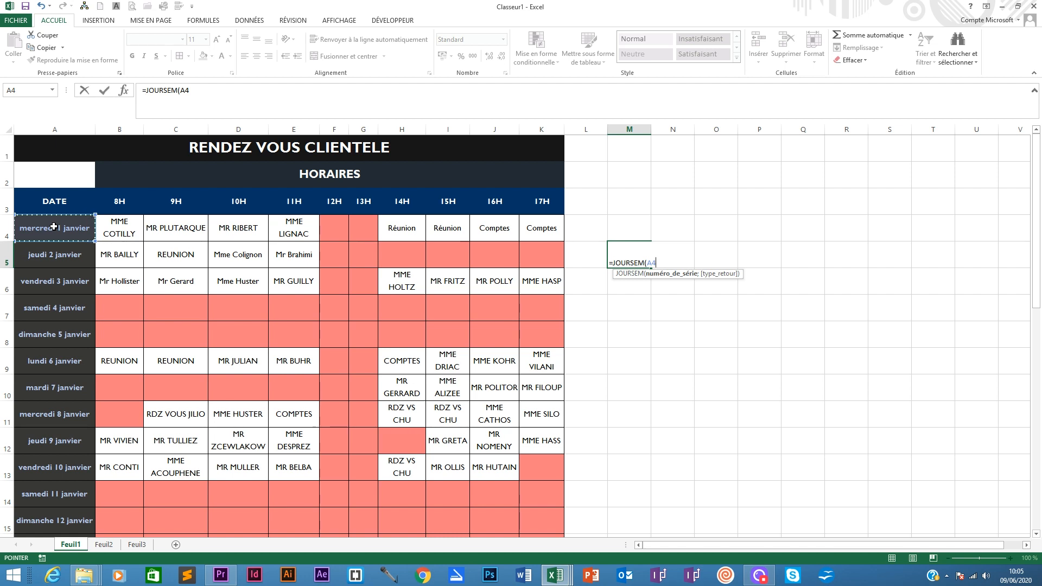
pyautogui.write(';')
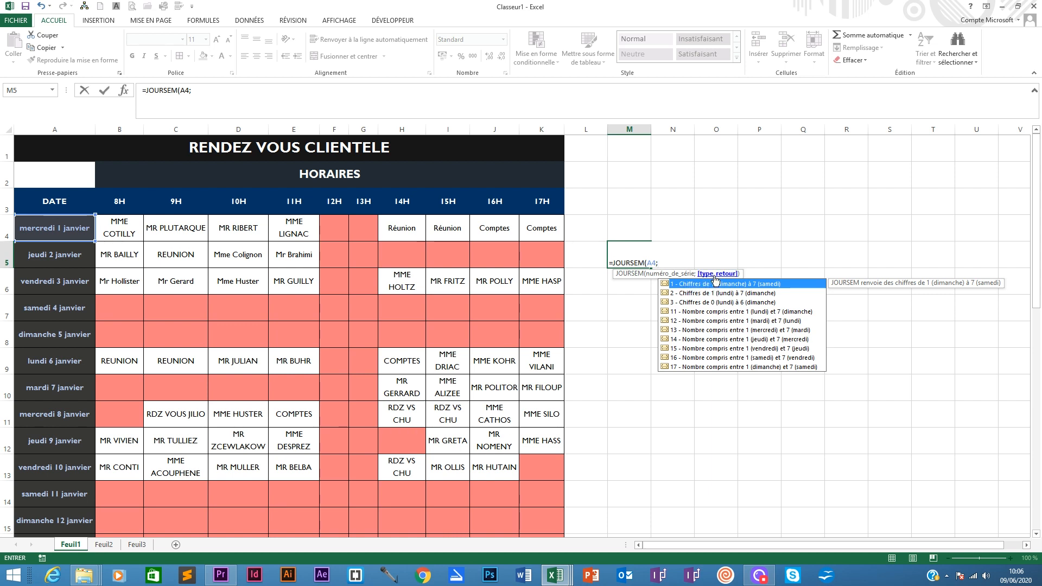
pyautogui.click(687, 294)
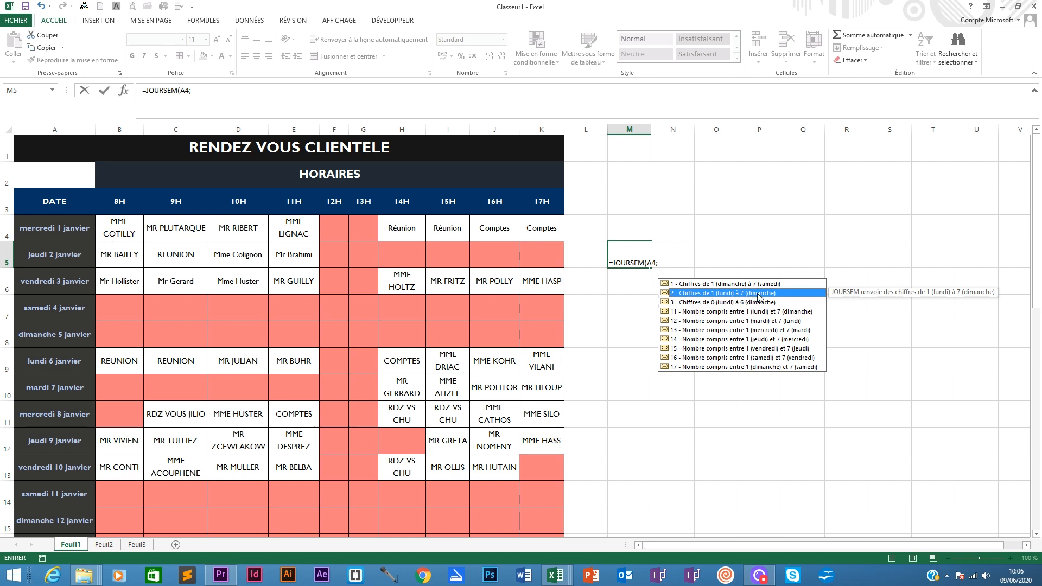
pyautogui.doubleClick(685, 293)
pyautogui.click(219, 94)
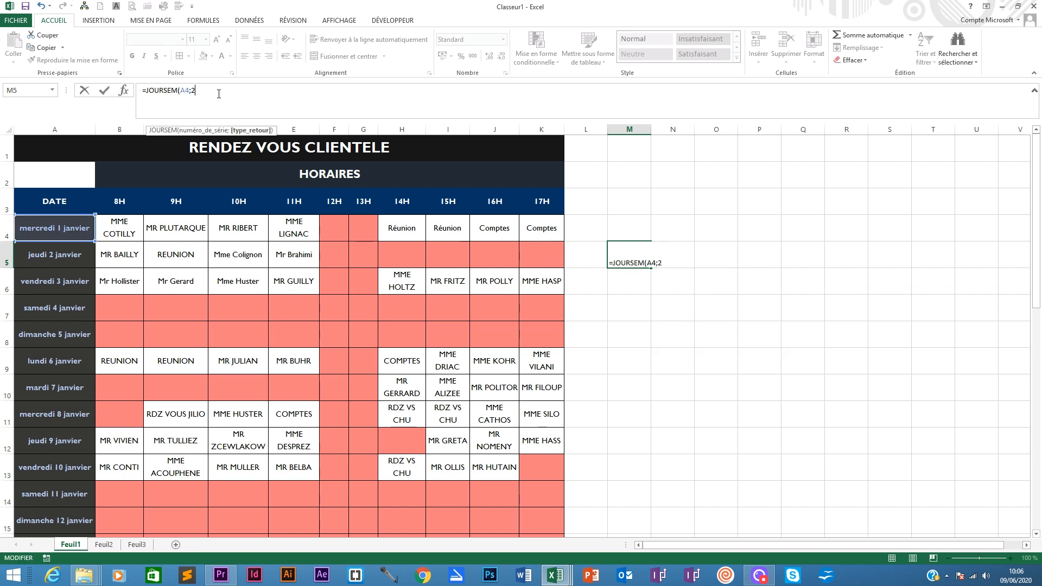
pyautogui.write(')')
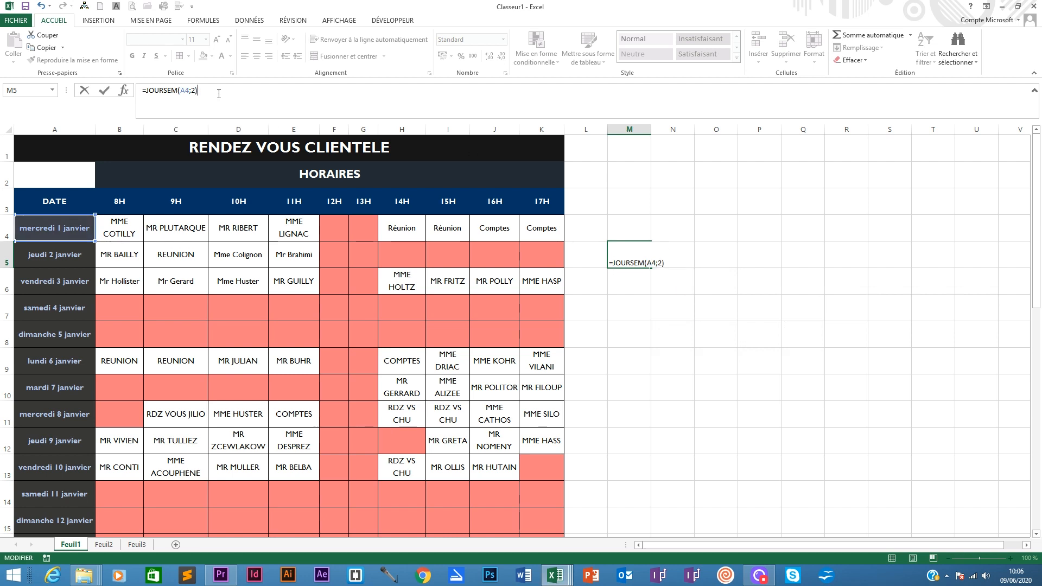
pyautogui.press('Return')
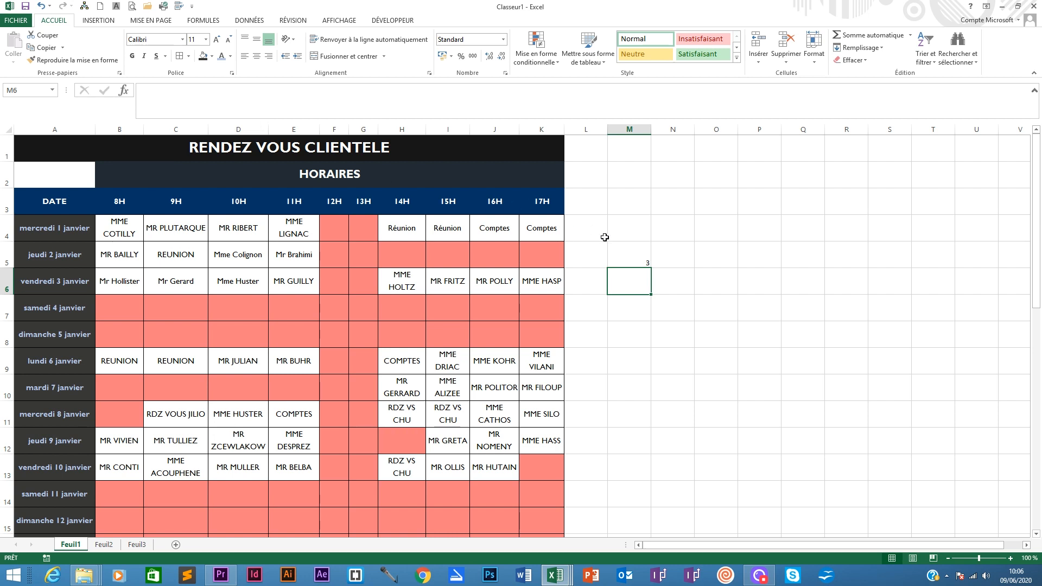
# - Copy the weekday formula down column M to row 10
pyautogui.click(624, 251)
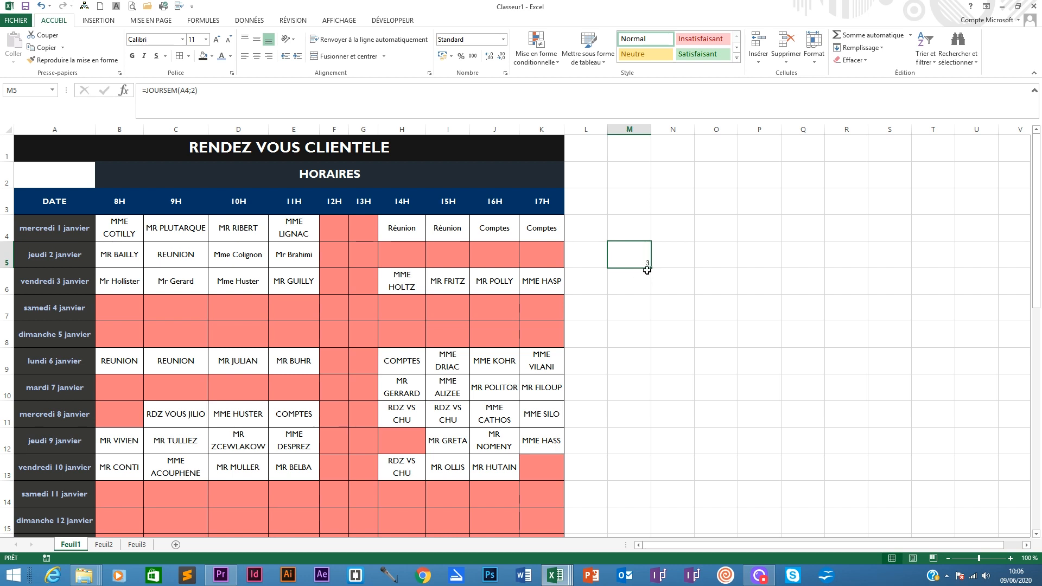
pyautogui.moveTo(652, 266); pyautogui.dragTo(650, 321)
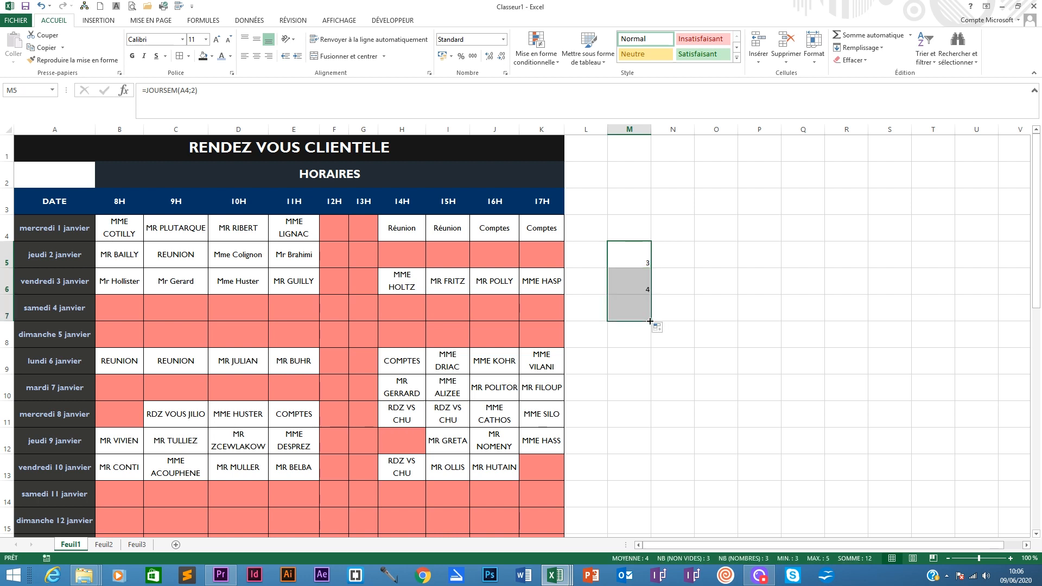
pyautogui.click(641, 280)
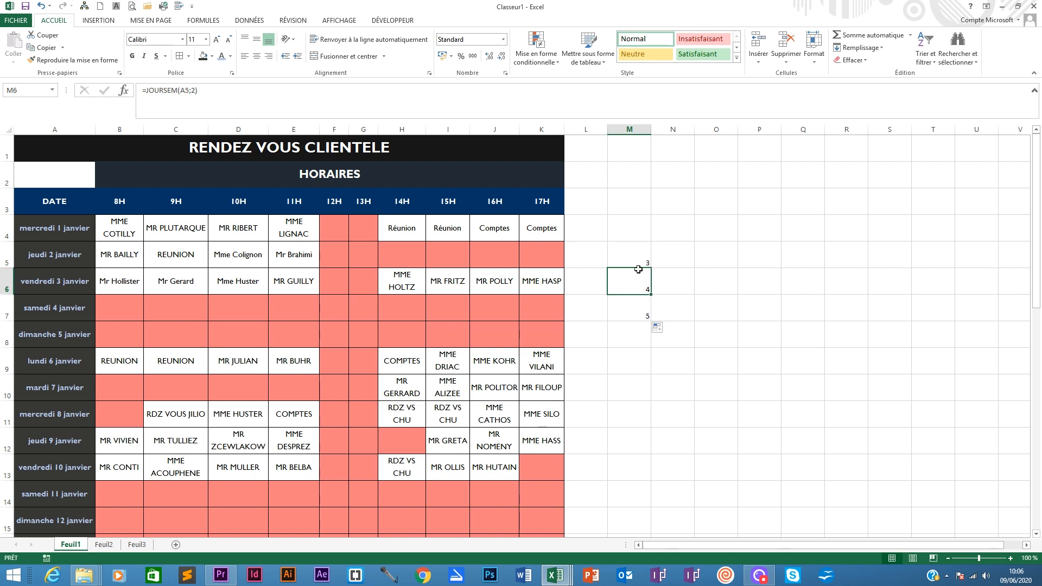
pyautogui.click(637, 314)
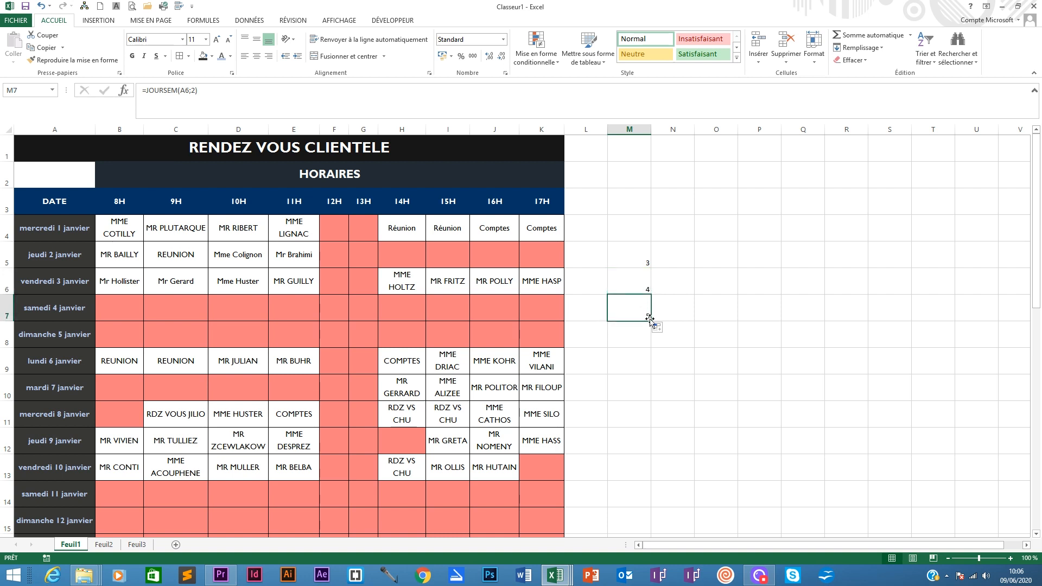
pyautogui.moveTo(651, 321); pyautogui.dragTo(647, 398)
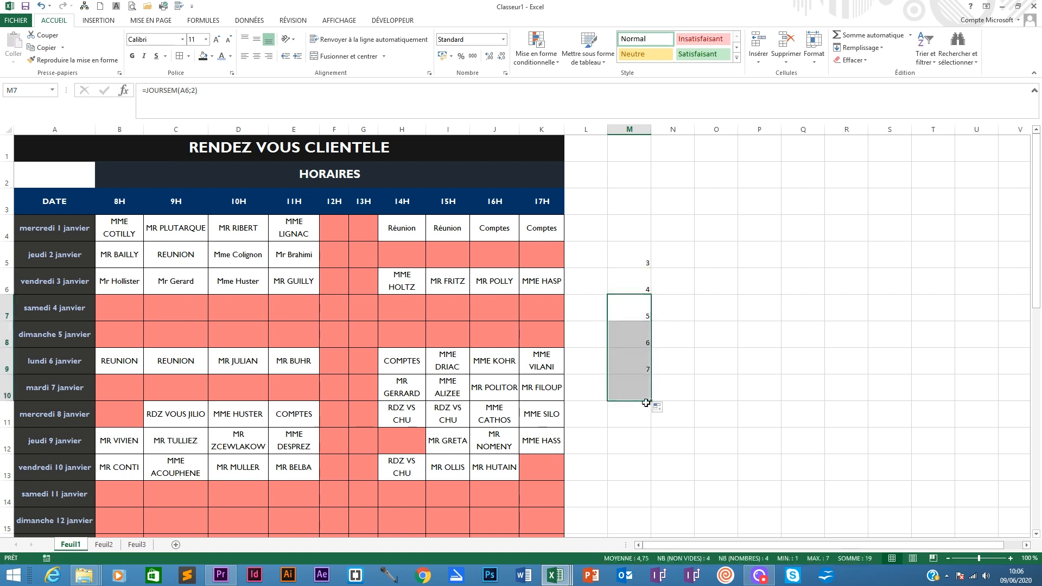
pyautogui.click(638, 355)
pyautogui.click(639, 389)
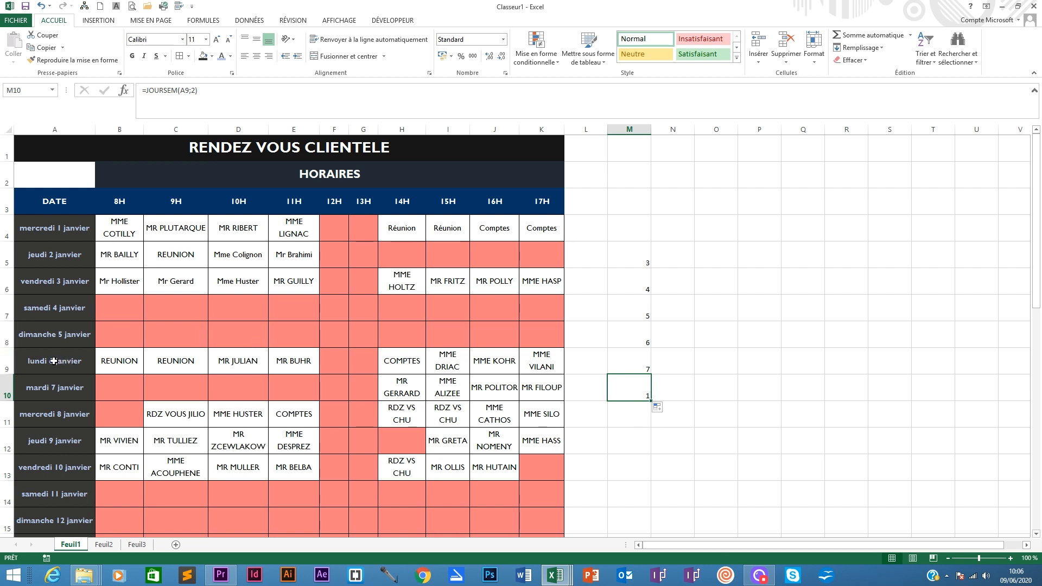
# - Move the weekday results M5:M10 up one row so they start at M4
pyautogui.moveTo(637, 254); pyautogui.dragTo(643, 394)
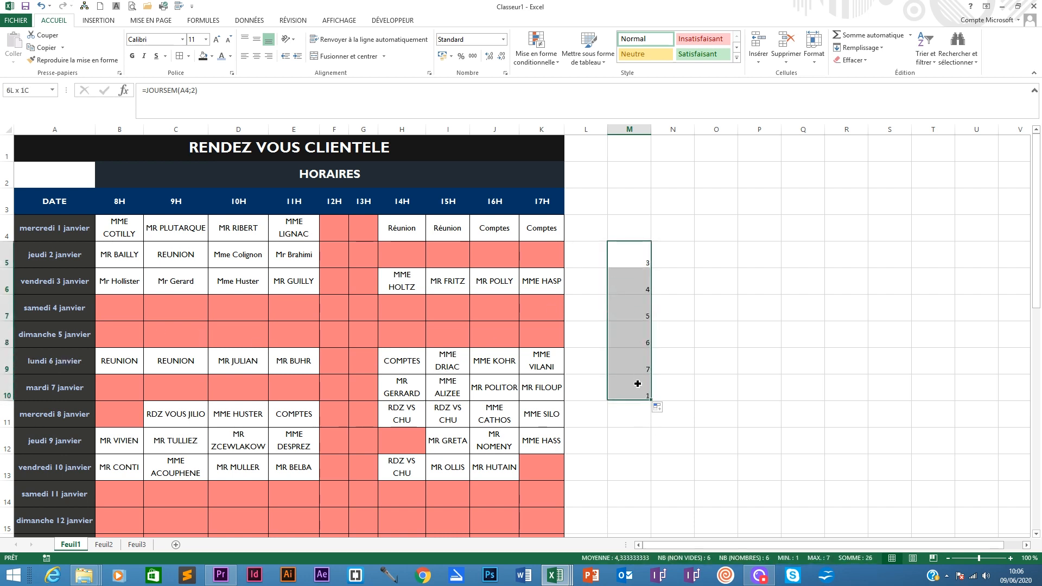
pyautogui.moveTo(635, 239); pyautogui.dragTo(637, 215)
pyautogui.click(627, 226)
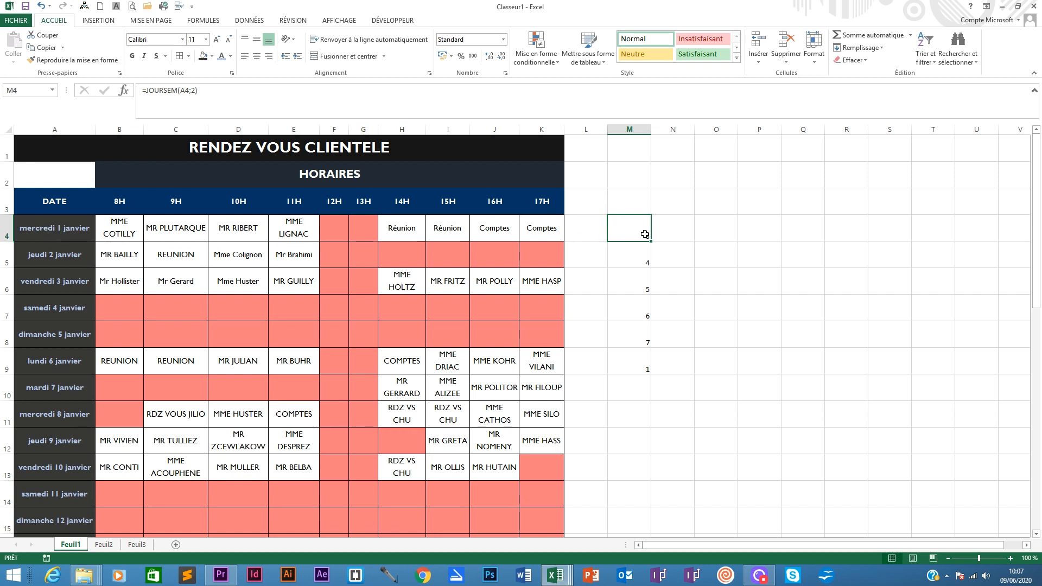
# - Inspect the weekday formulas in column M and extend them down to row 12
pyautogui.click(642, 260)
pyautogui.click(641, 284)
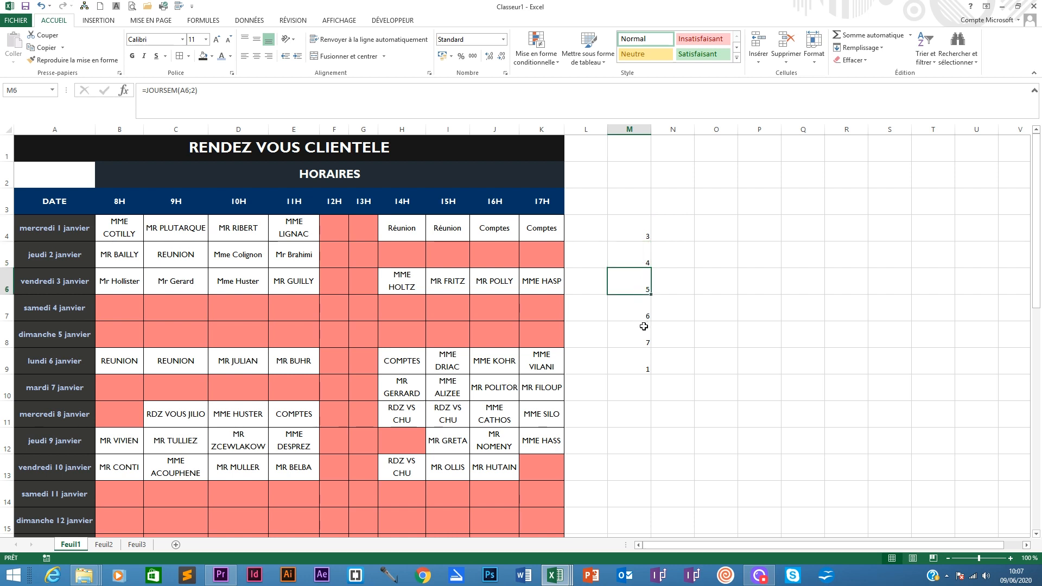
pyautogui.click(643, 332)
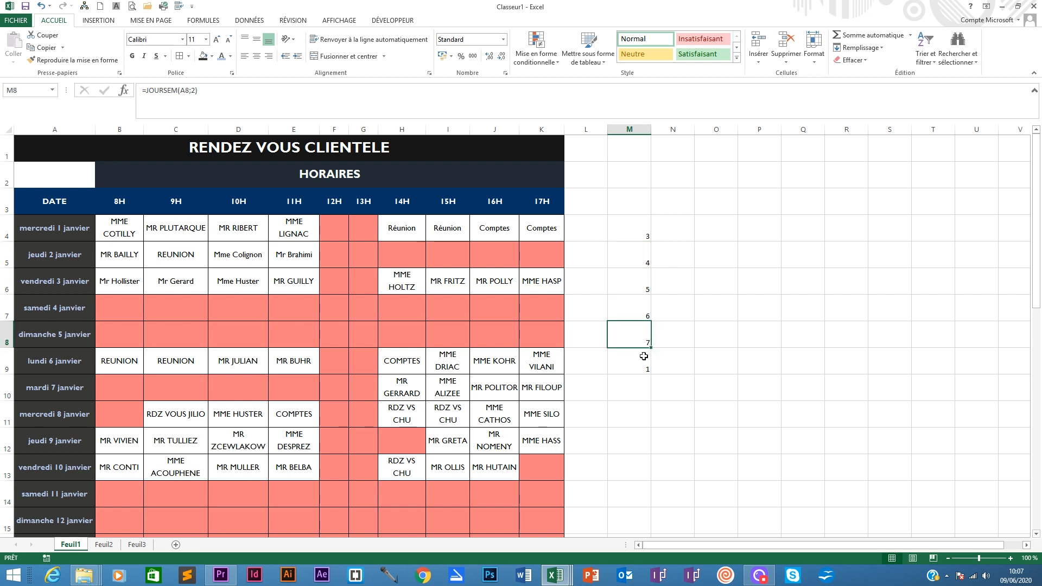
pyautogui.click(642, 358)
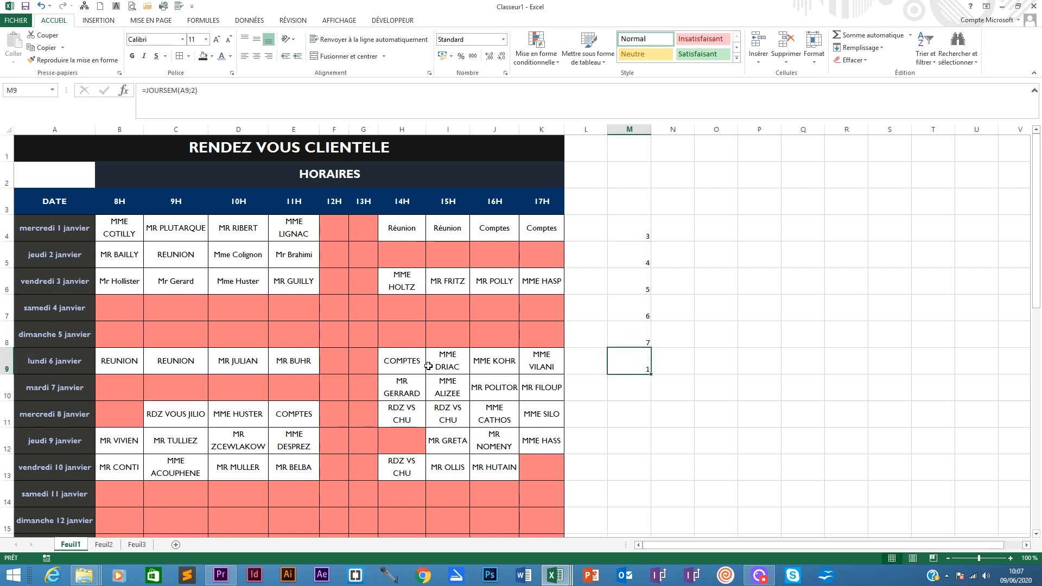
pyautogui.moveTo(649, 375); pyautogui.dragTo(651, 454)
pyautogui.click(647, 385)
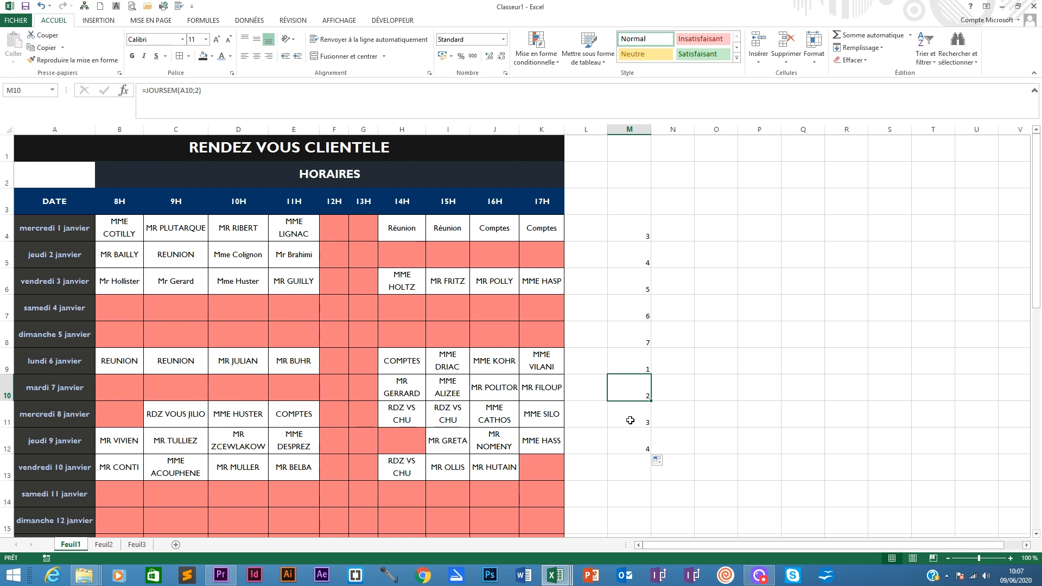
# - Clear the weekday formulas from M5:M12, keeping only the formula in M4
pyautogui.moveTo(641, 223); pyautogui.dragTo(647, 442)
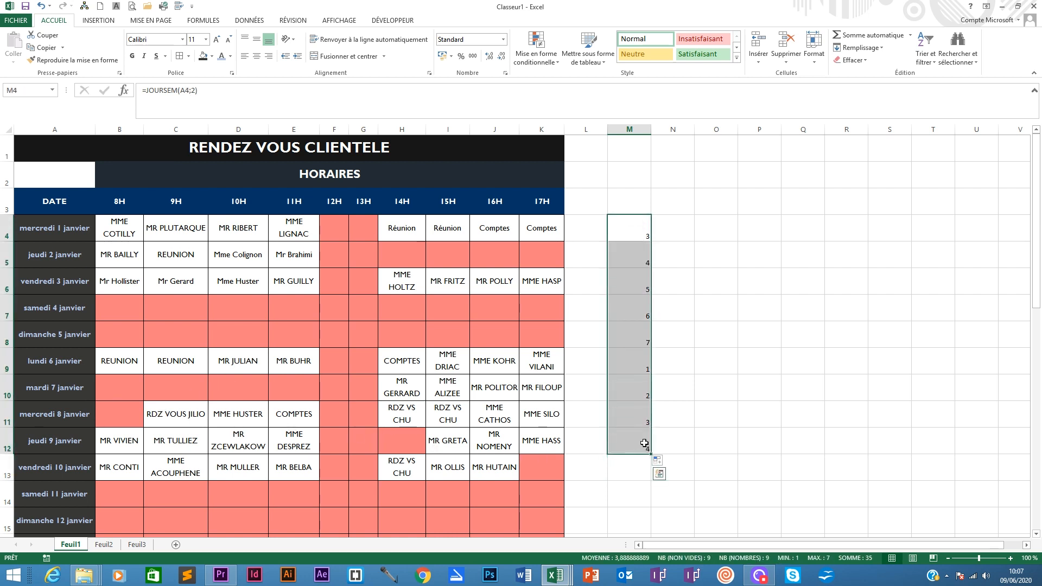
pyautogui.click(627, 259)
pyautogui.moveTo(628, 259); pyautogui.dragTo(641, 446)
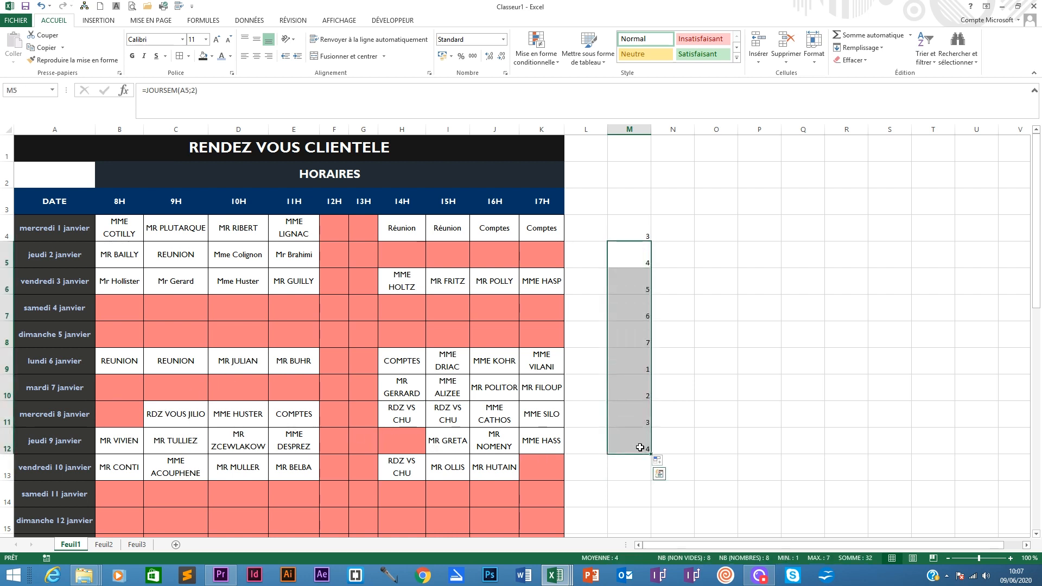
pyautogui.press('Delete')
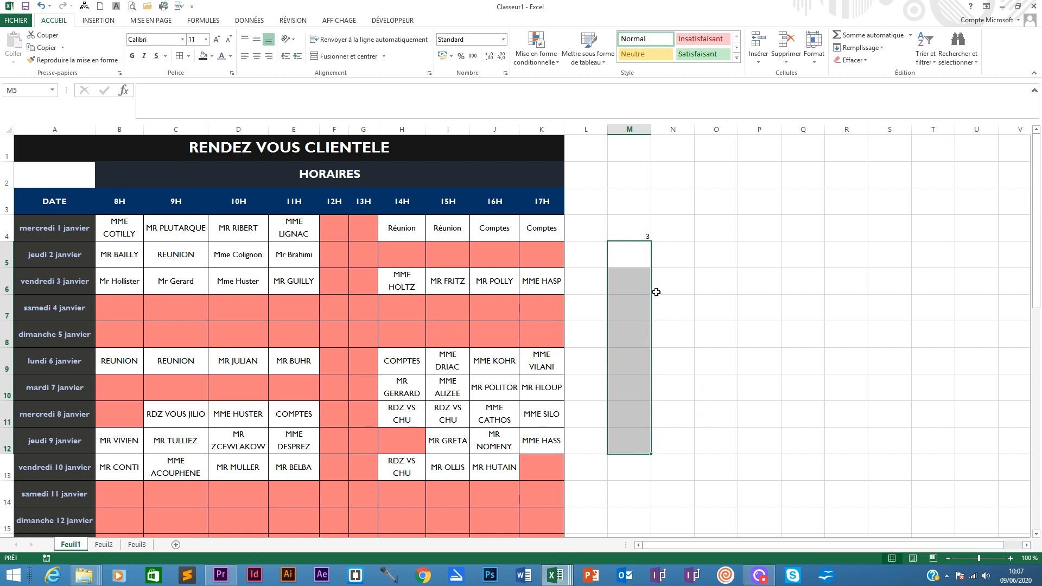
# - Copy the formula text JOURSEM(A4;2) from cell M4's formula and leave the cell unchanged
pyautogui.click(635, 234)
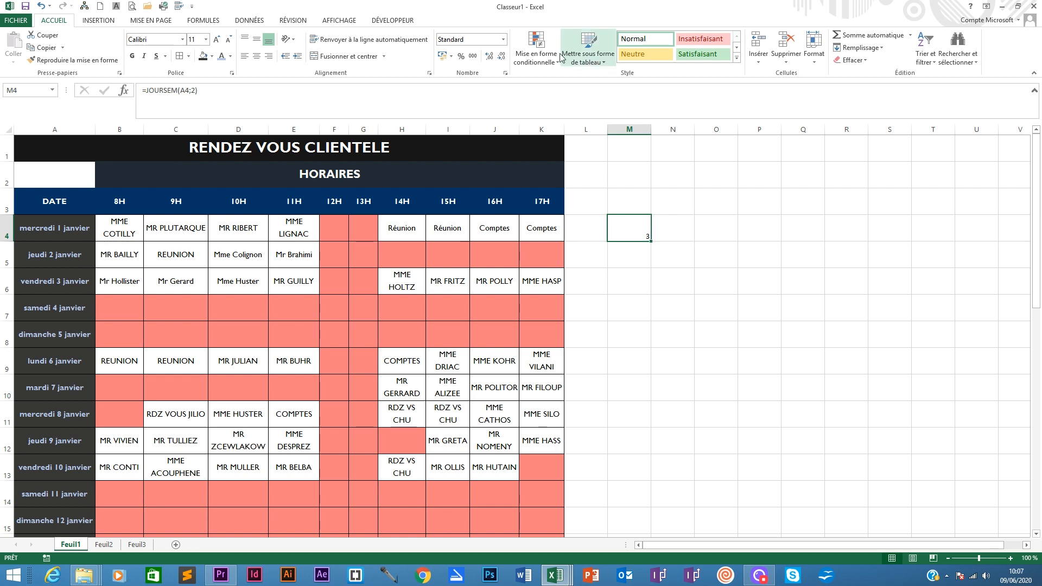
pyautogui.click(536, 50)
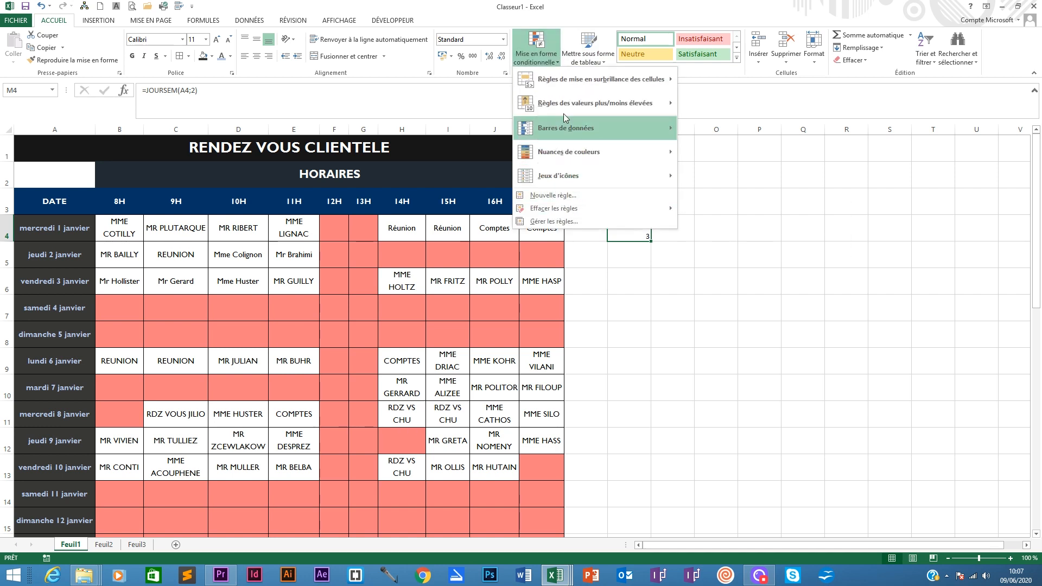
pyautogui.moveTo(557, 92)
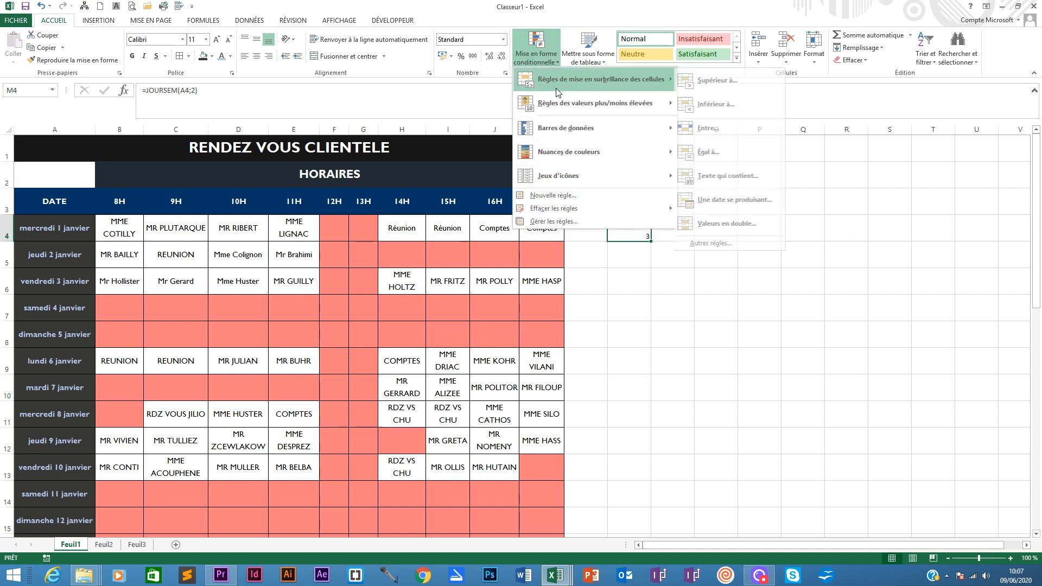
pyautogui.click(207, 92)
pyautogui.click(257, 91)
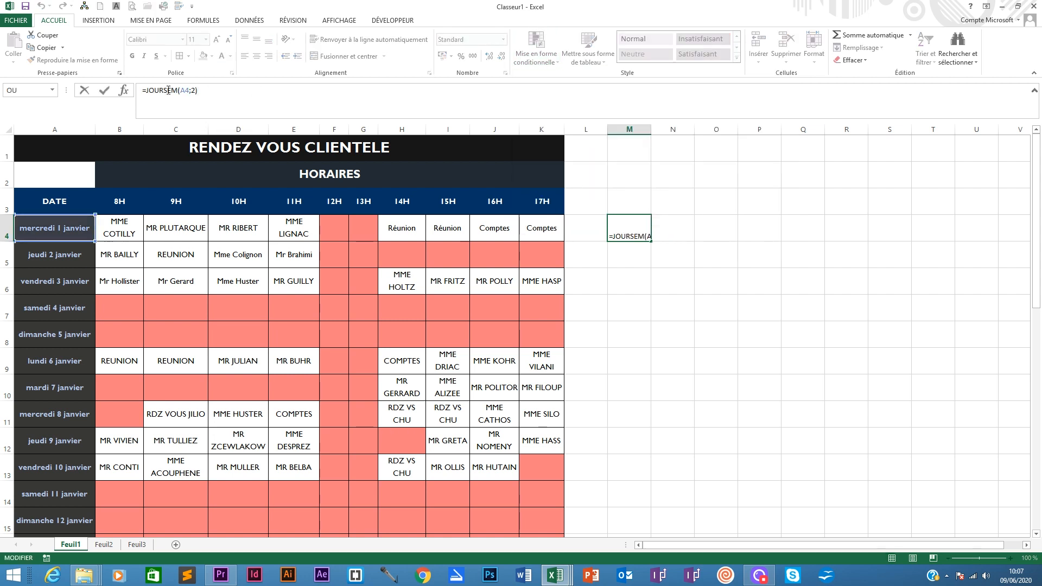
pyautogui.click(674, 202)
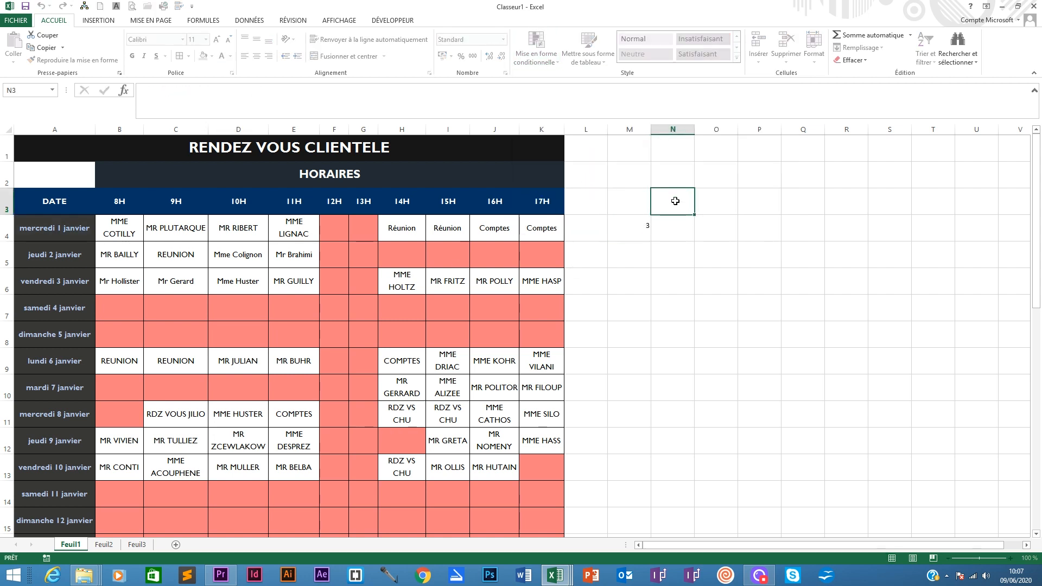
pyautogui.click(631, 221)
pyautogui.moveTo(198, 90); pyautogui.dragTo(149, 90)
pyautogui.rightClick(164, 93)
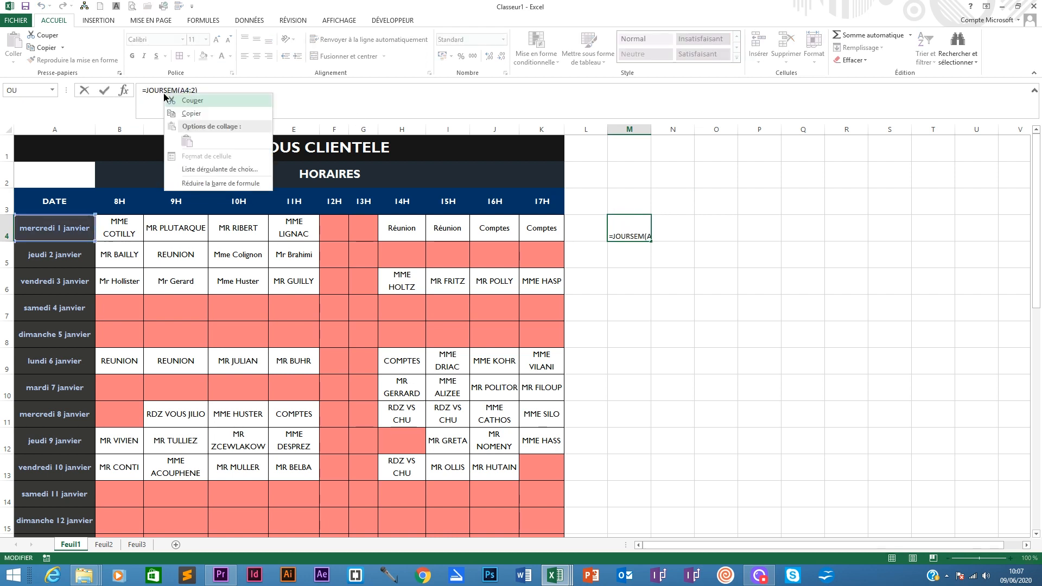
pyautogui.click(196, 114)
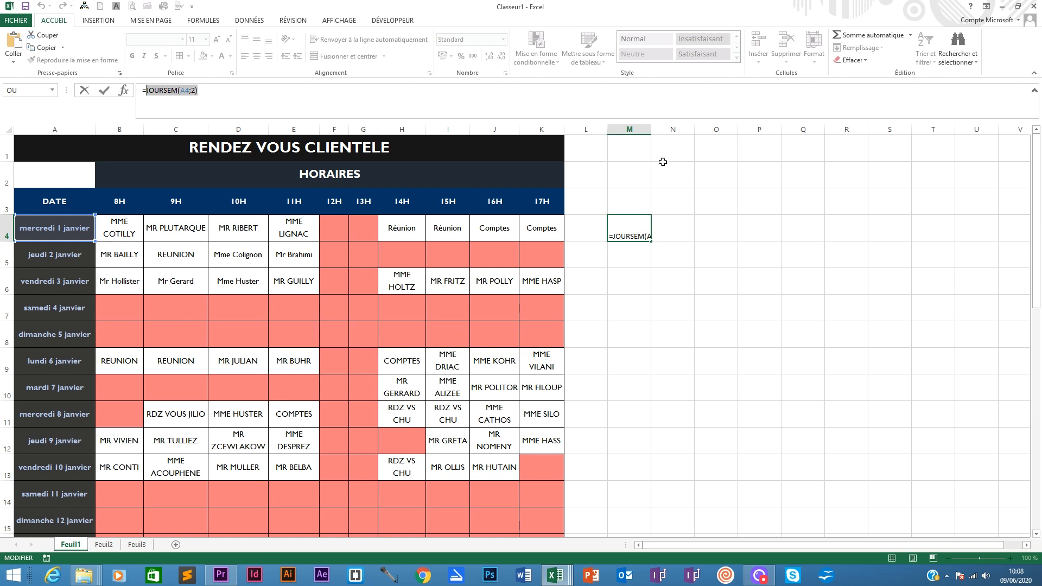
pyautogui.hotkey('ctrl', 'Return')
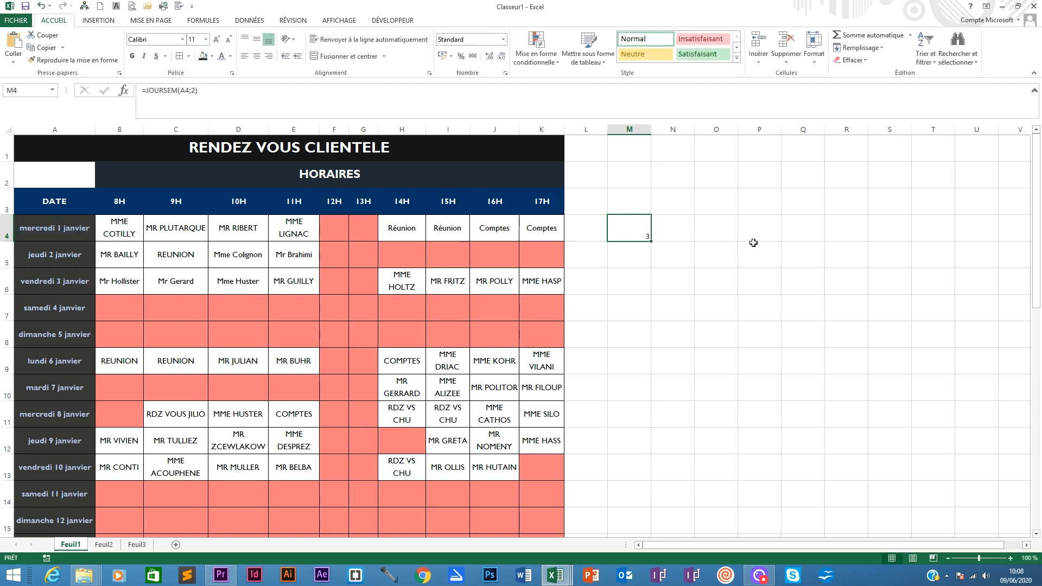
# - Select the date cells A4:A34 and start a new conditional formatting rule that uses a formula
pyautogui.click(543, 60)
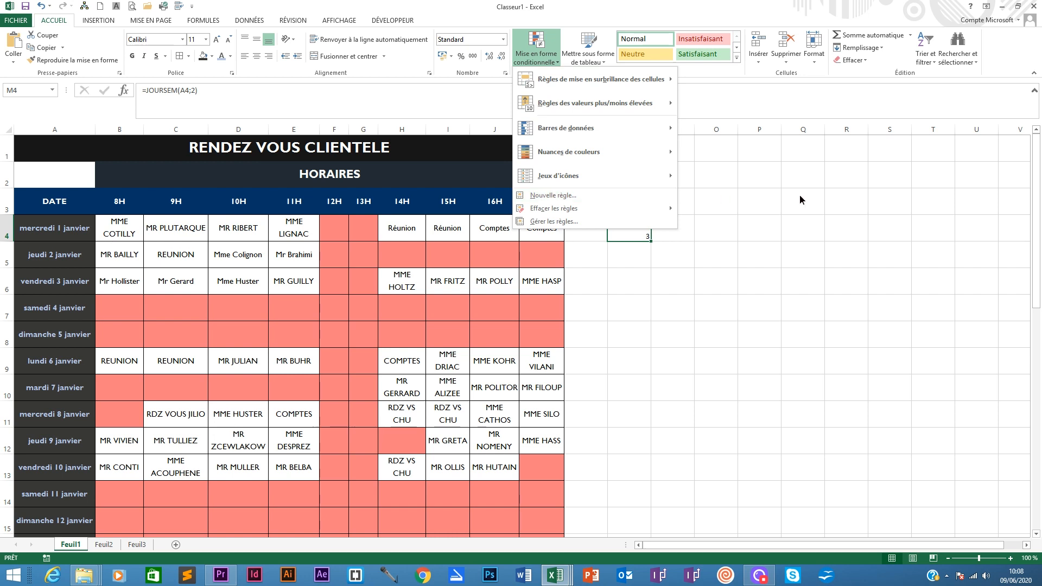
pyautogui.click(82, 236)
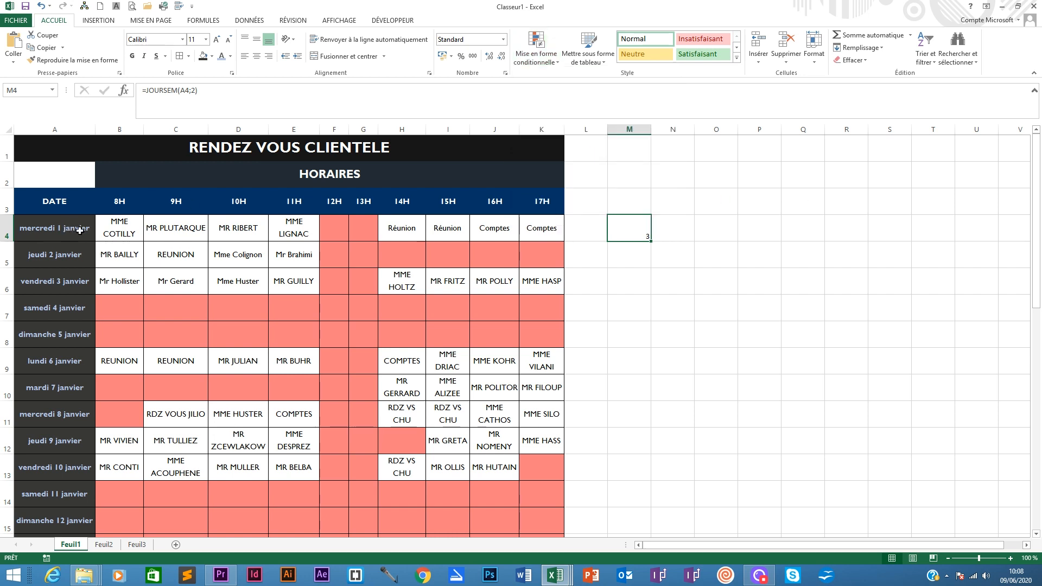
pyautogui.moveTo(69, 230); pyautogui.dragTo(64, 494)
pyautogui.scroll(7, 261, 272)
pyautogui.click(539, 60)
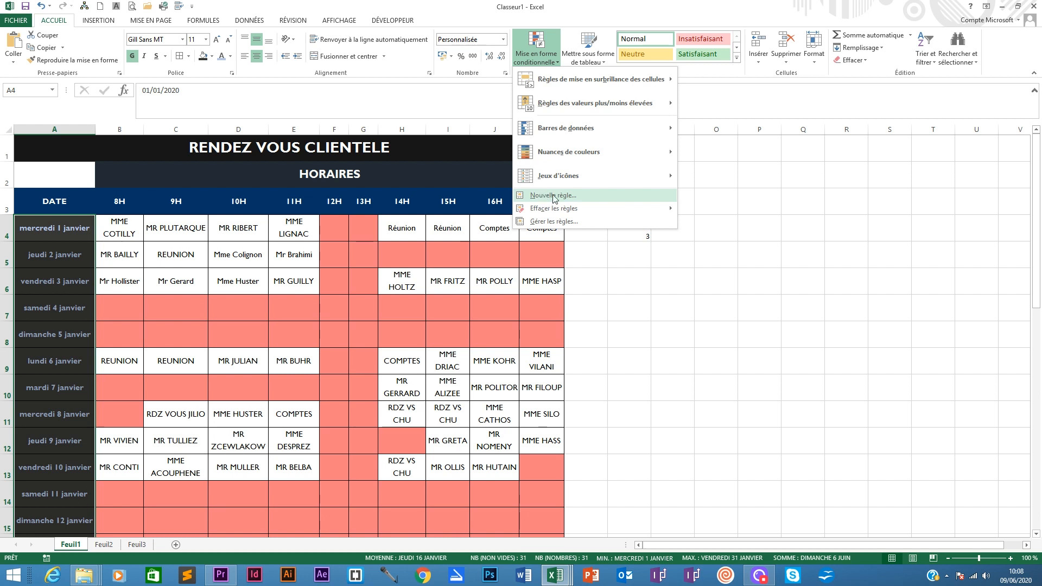
pyautogui.click(552, 194)
pyautogui.click(593, 260)
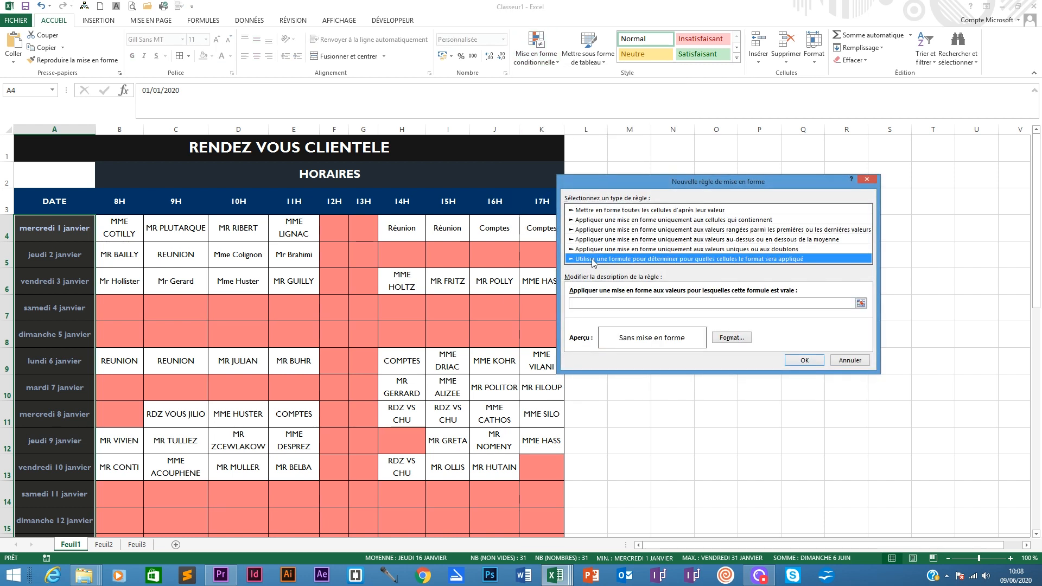
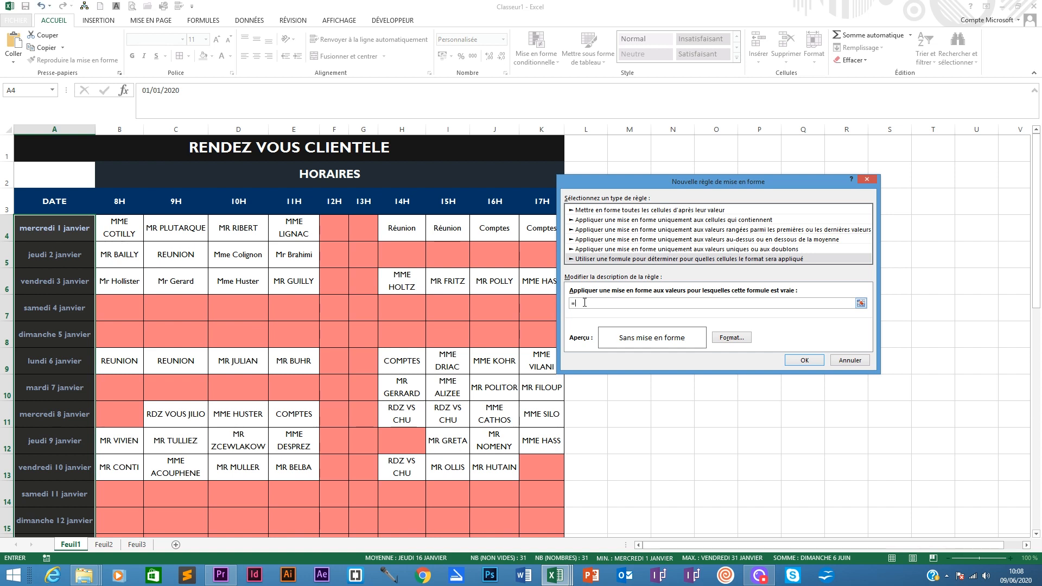
# - Complete the rule formula as =JOURSEM(A4;2)=6, give it a custom salmon fill, apply it, and check the Saturday rows
pyautogui.write('JOURSEM(A4;2)')
pyautogui.click(731, 337)
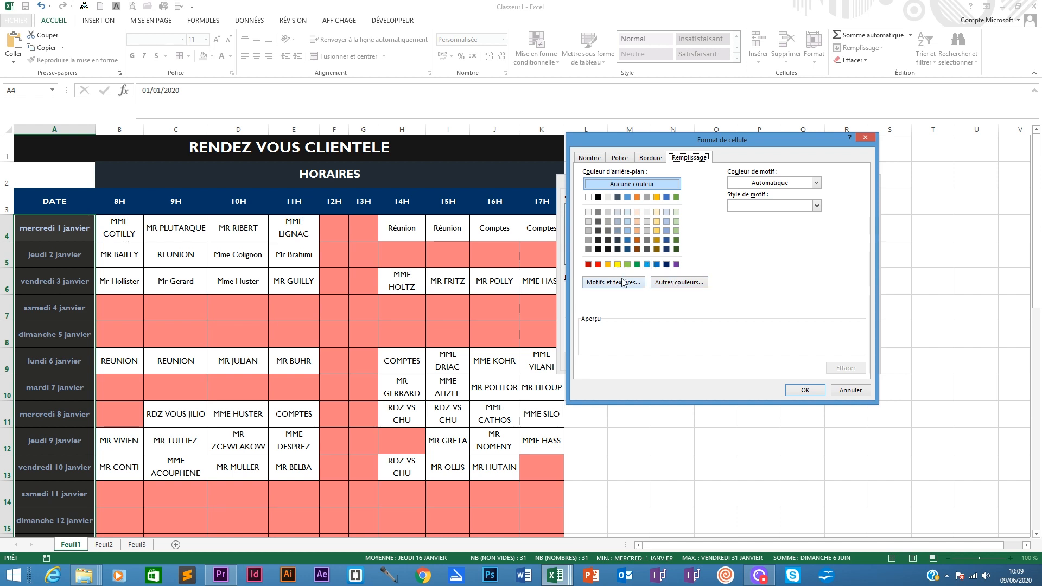
pyautogui.click(676, 282)
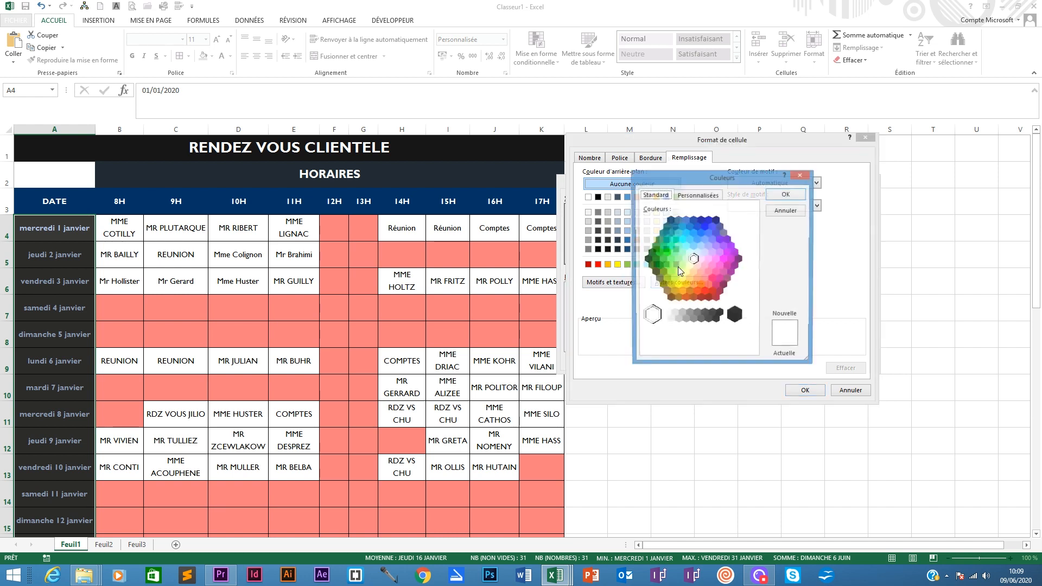
pyautogui.click(701, 272)
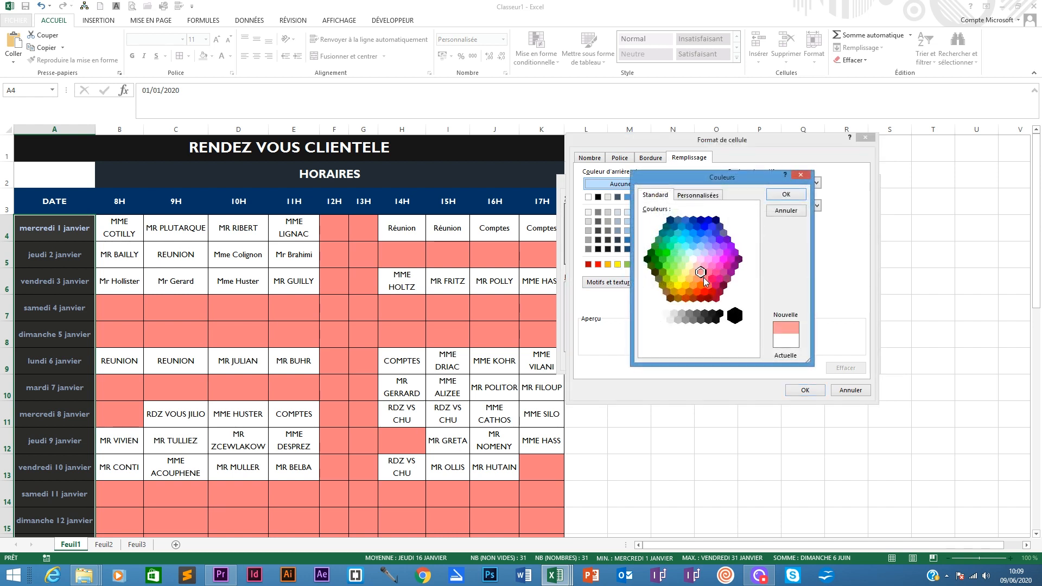
pyautogui.click(704, 278)
pyautogui.click(781, 193)
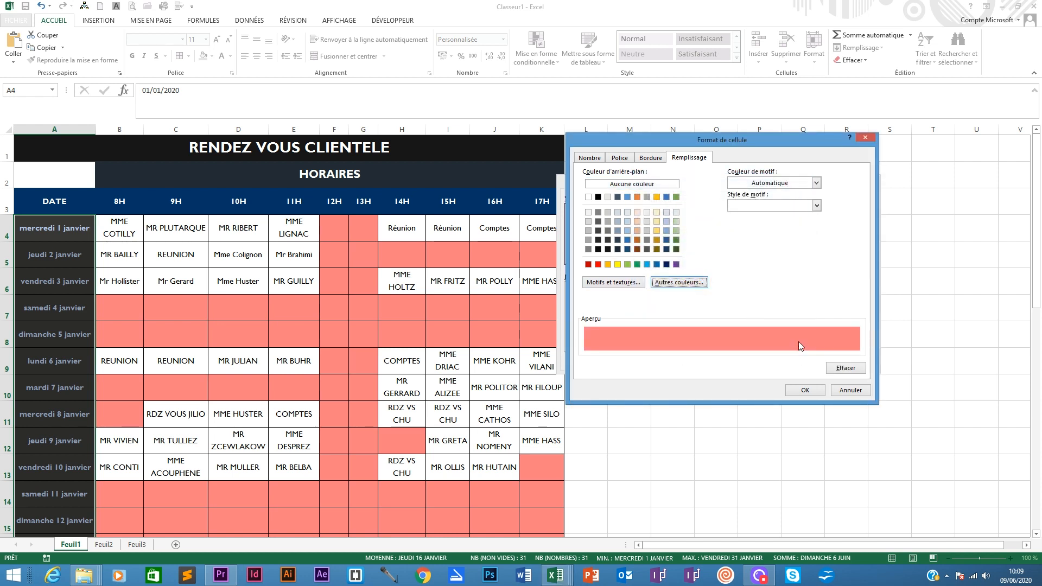
pyautogui.click(800, 388)
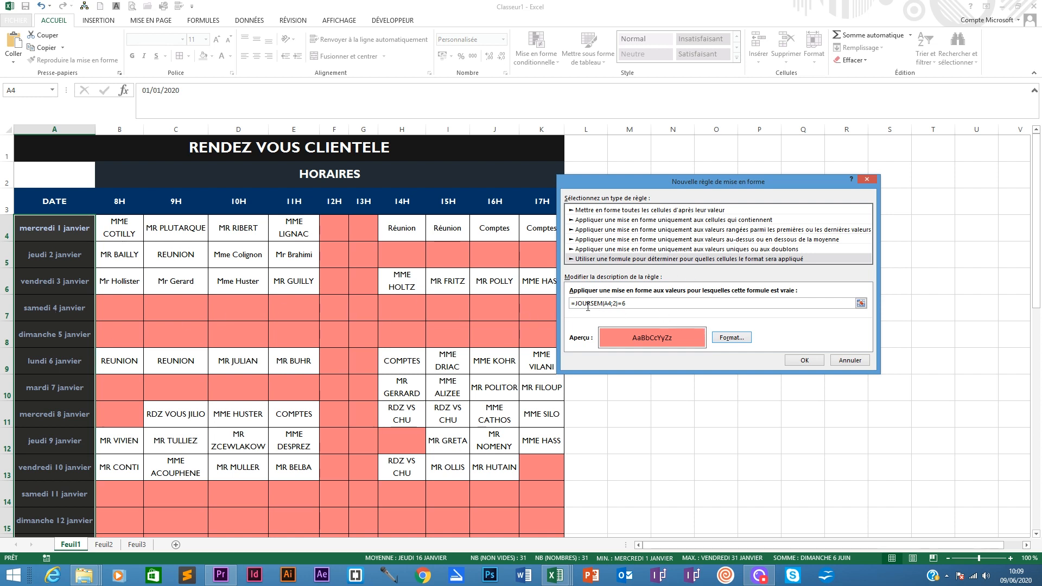
pyautogui.click(797, 361)
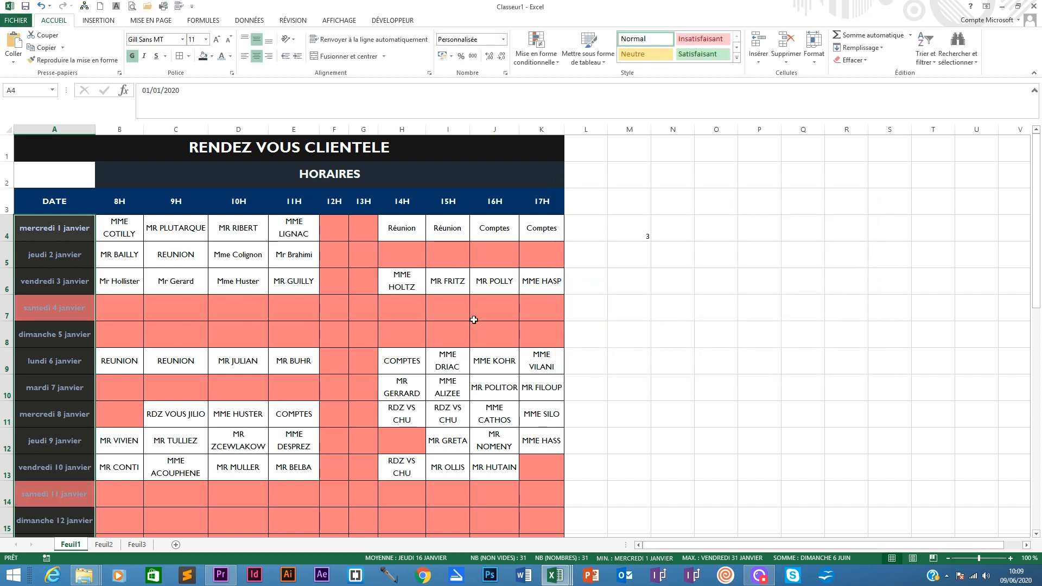
pyautogui.click(58, 308)
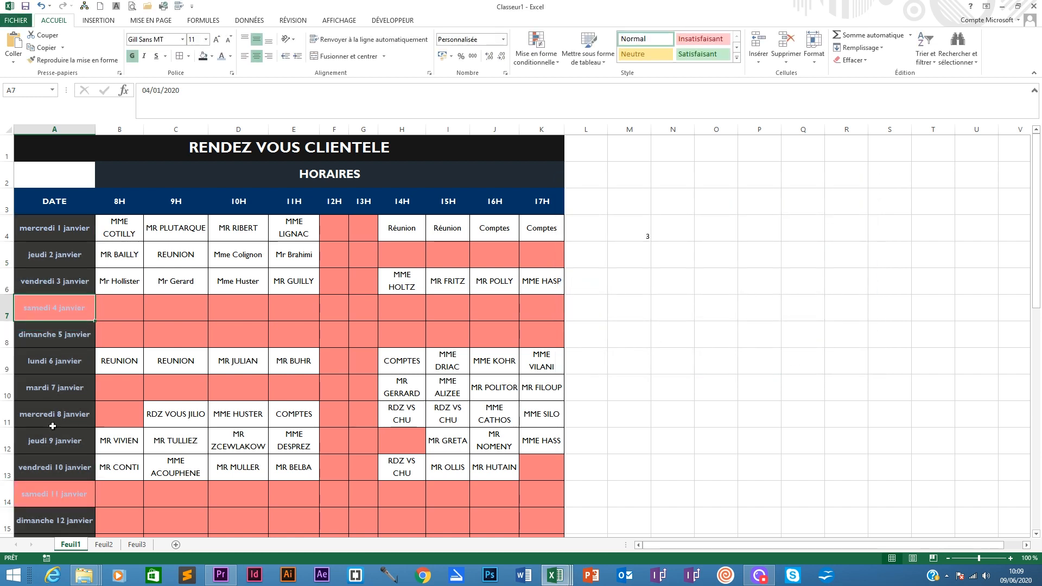
pyautogui.scroll(-4, 53, 426)
pyautogui.click(65, 360)
pyautogui.scroll(-1, 61, 365)
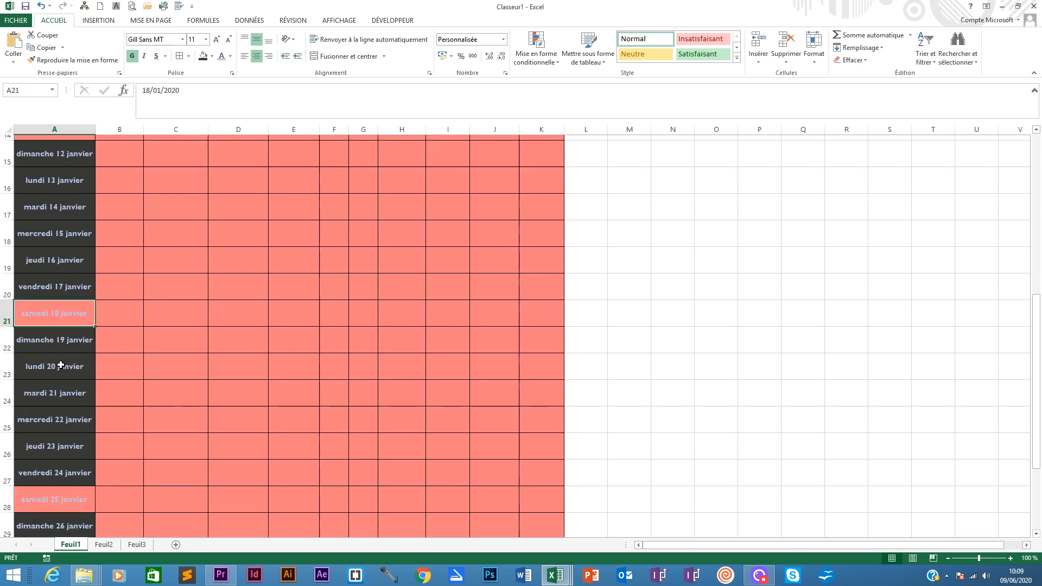
pyautogui.scroll(5, 61, 365)
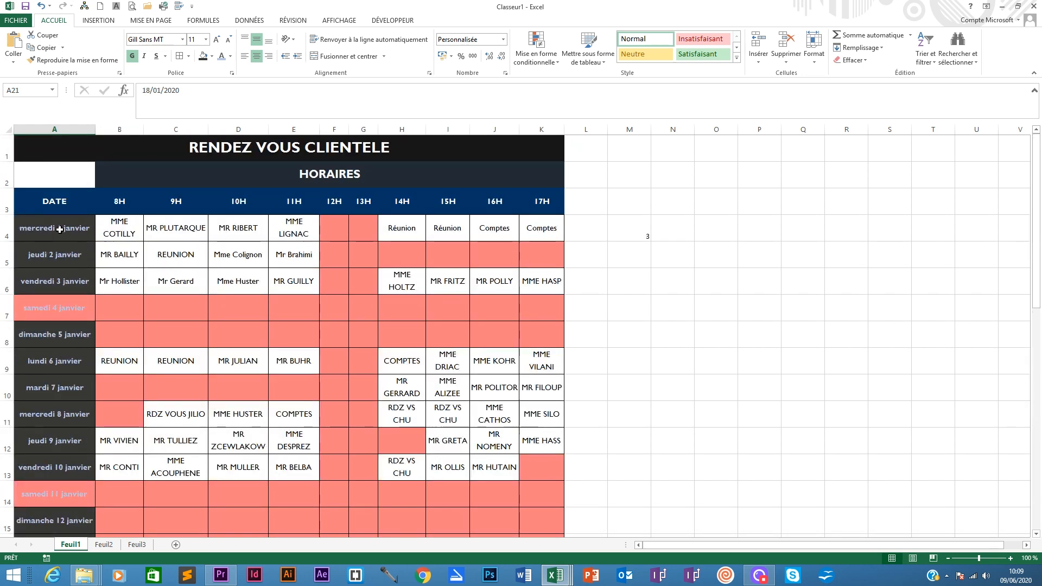
# - Add a second formula rule =JOURSEM(A4;2)=7 to the date cells with the same custom salmon fill, and check the Sunday rows
pyautogui.moveTo(60, 228); pyautogui.dragTo(89, 496)
pyautogui.scroll(6, 195, 295)
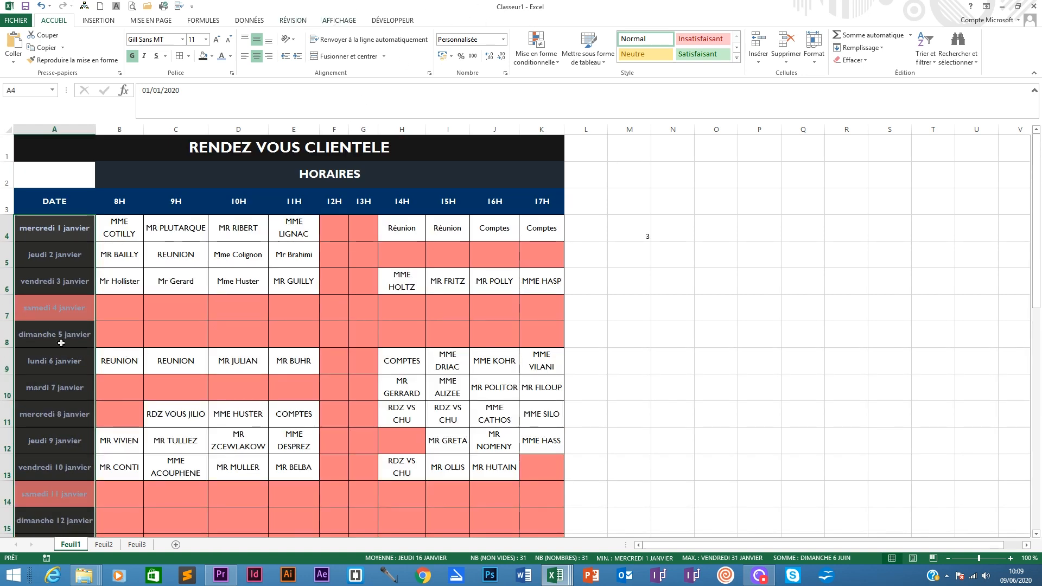
pyautogui.click(536, 49)
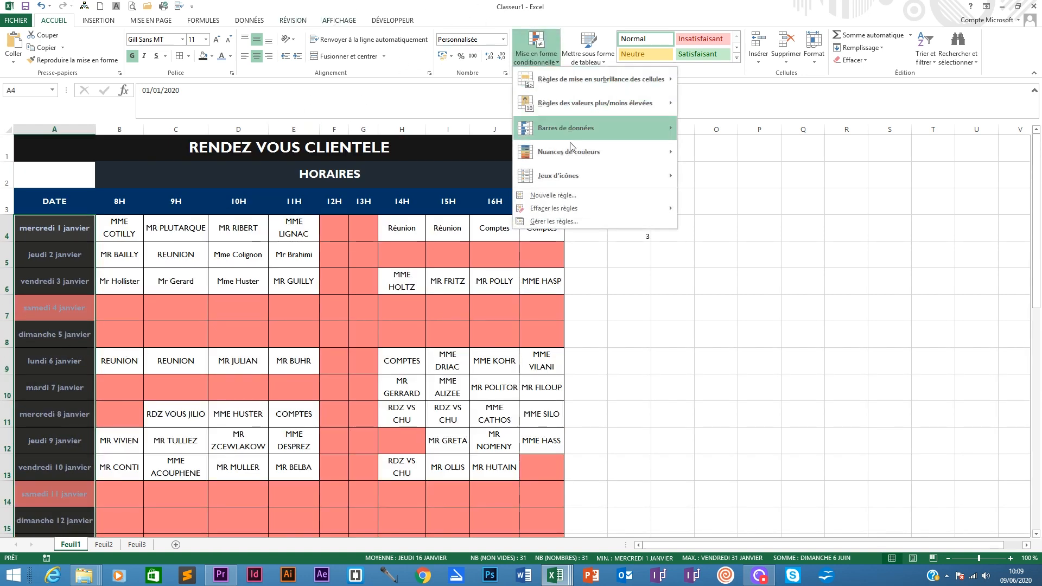
pyautogui.click(560, 196)
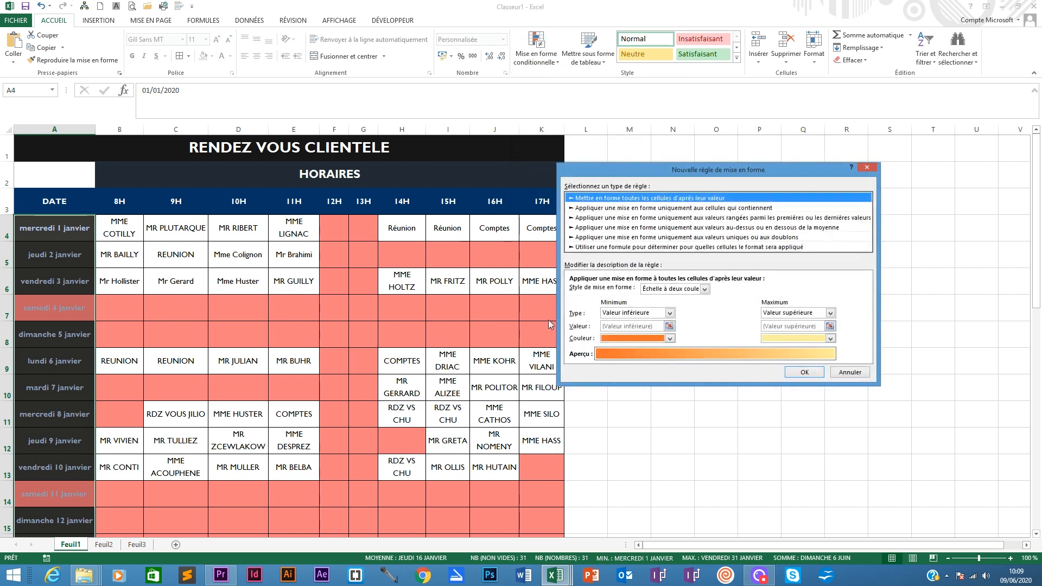
pyautogui.click(638, 249)
pyautogui.click(580, 293)
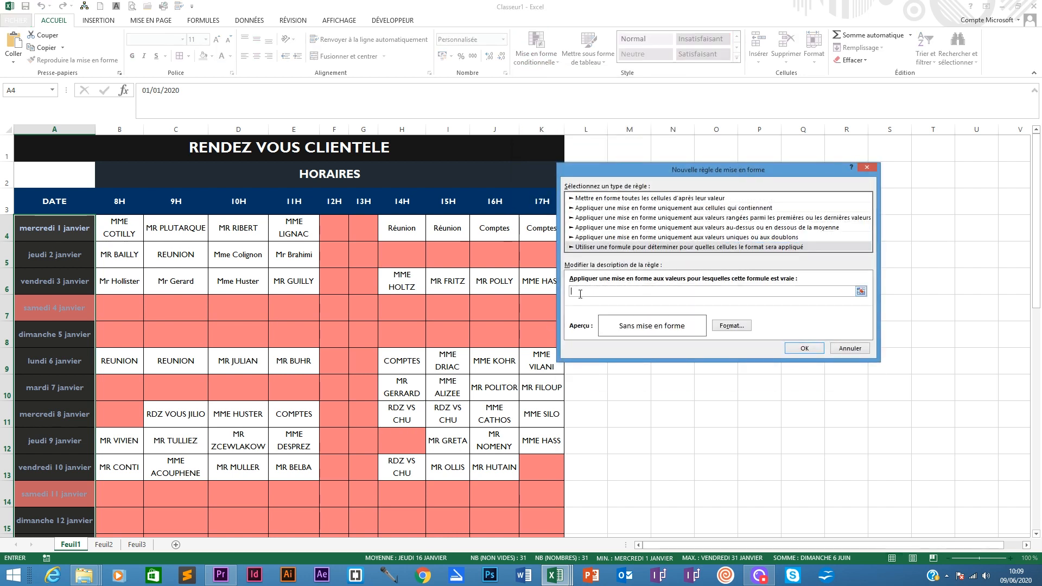
pyautogui.write('JOURSEM(A4;2)')
pyautogui.write('=')
pyautogui.click(732, 326)
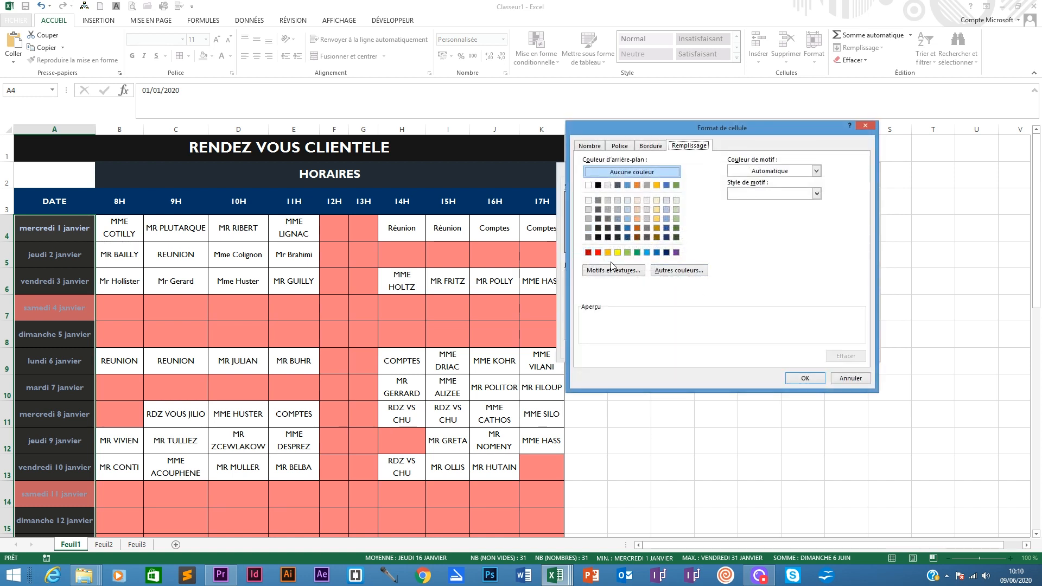
pyautogui.click(674, 272)
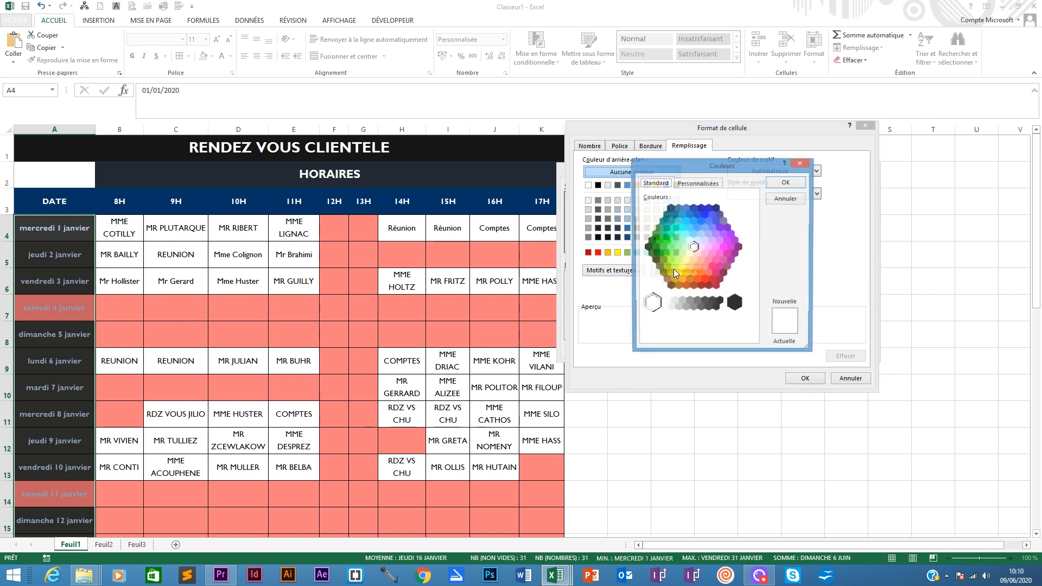
pyautogui.click(706, 265)
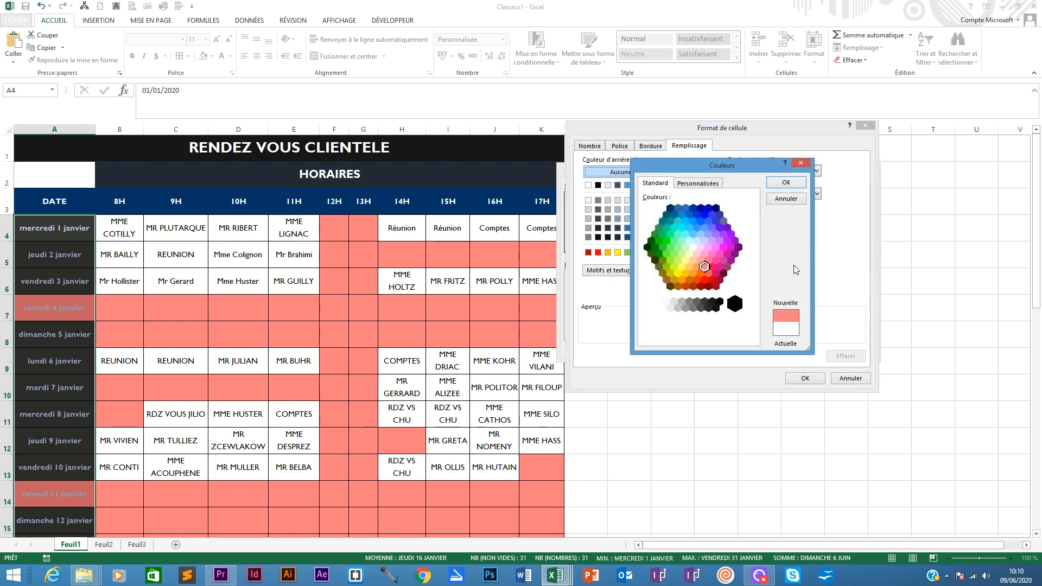
pyautogui.click(786, 182)
pyautogui.click(811, 377)
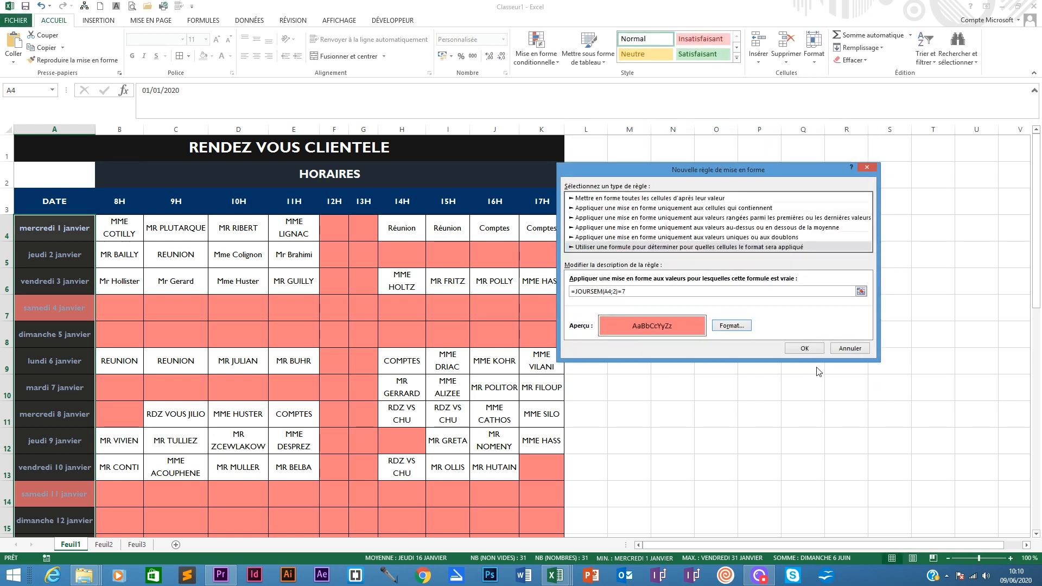
pyautogui.click(804, 349)
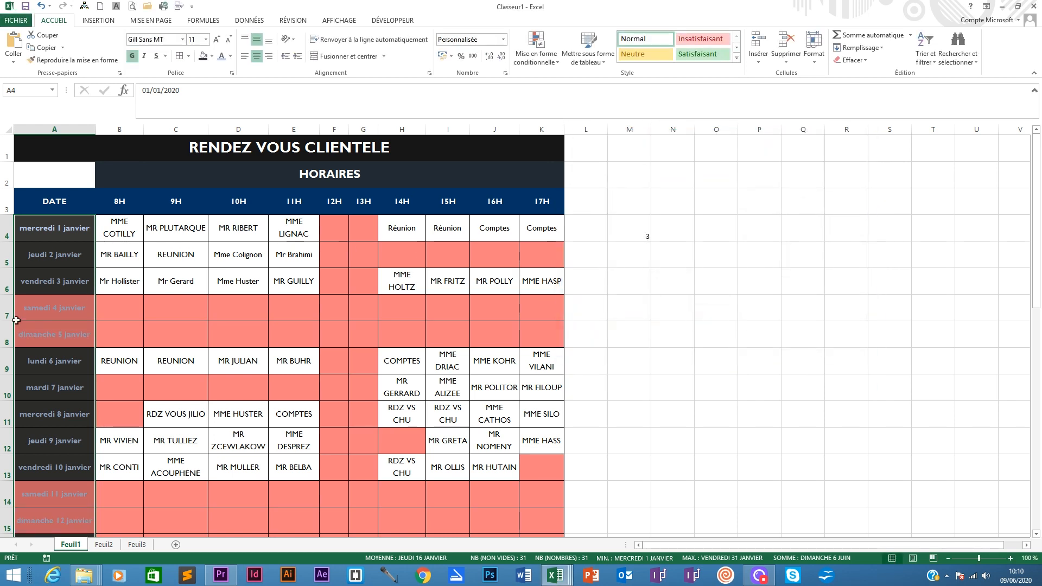
pyautogui.click(41, 331)
pyautogui.scroll(-4, 65, 332)
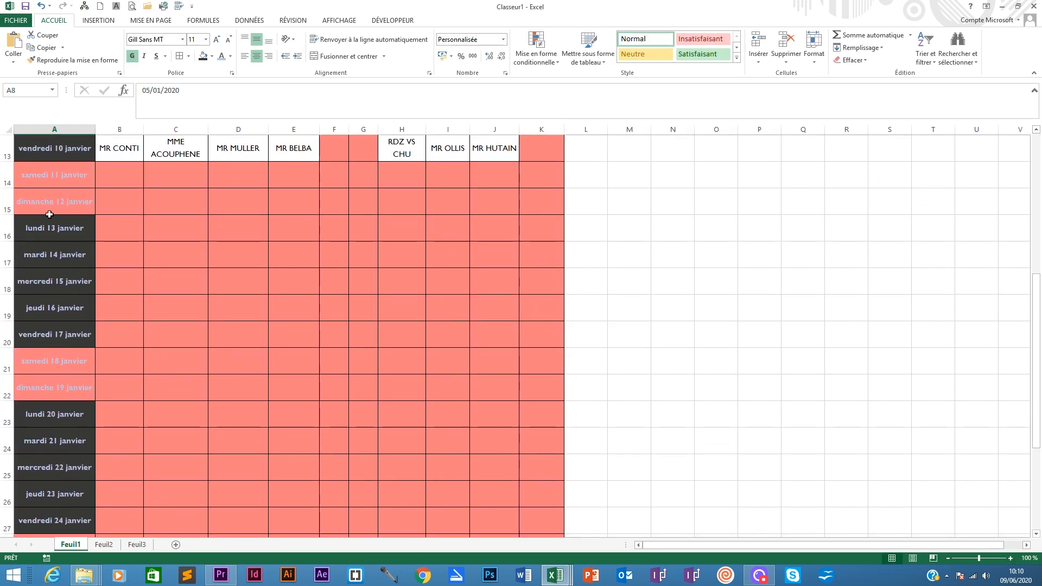
pyautogui.scroll(4, 168, 293)
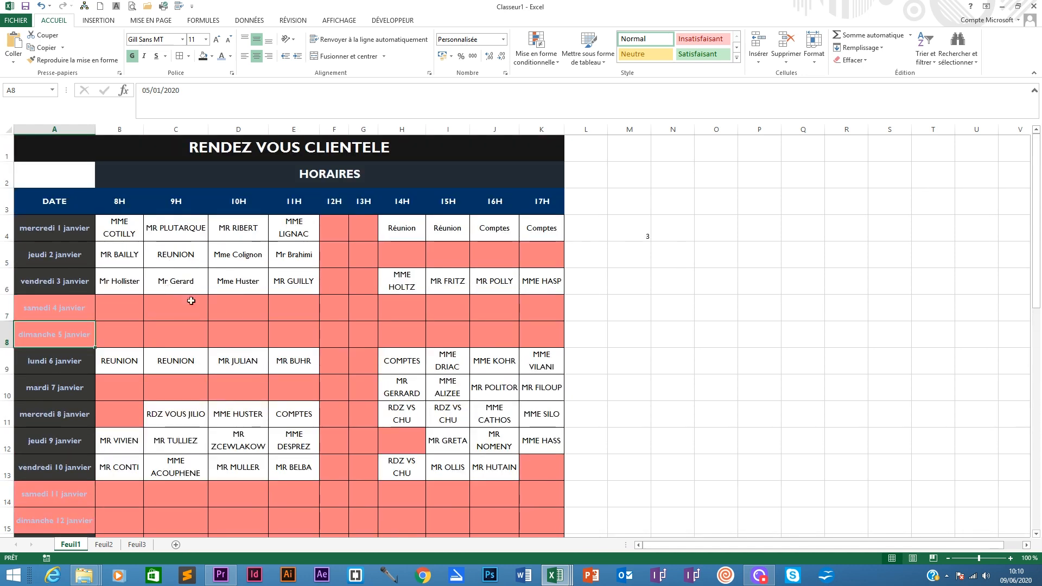
# - Apply all borders to the header row A3:K3
pyautogui.moveTo(58, 193); pyautogui.dragTo(543, 209)
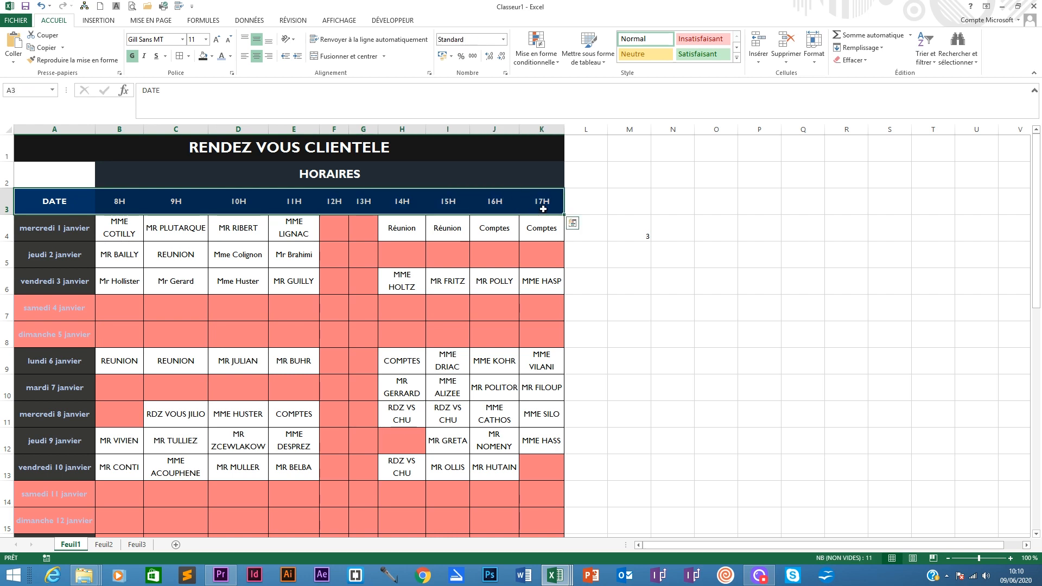
pyautogui.click(188, 56)
pyautogui.click(204, 148)
pyautogui.click(211, 57)
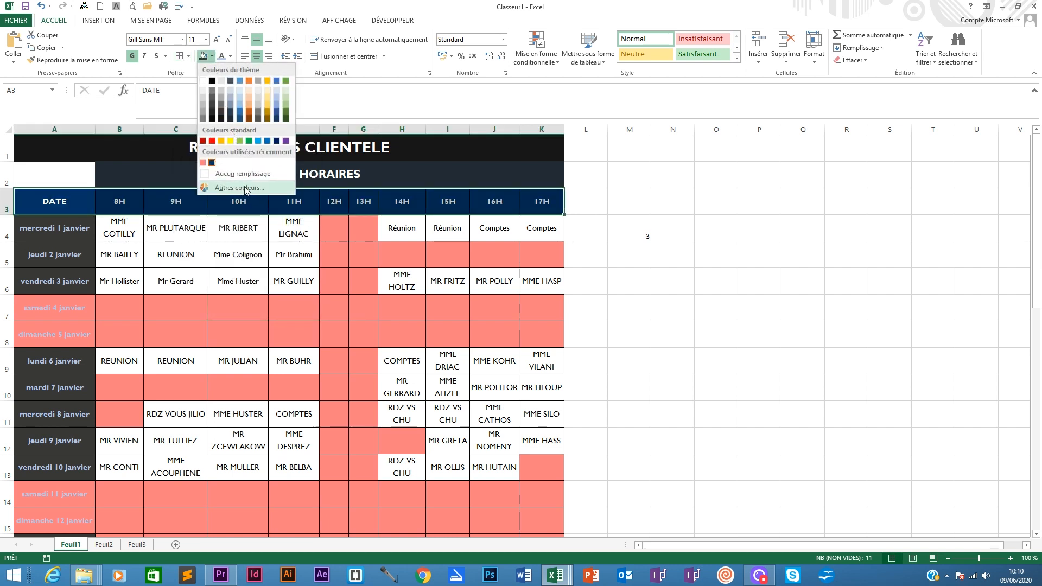
pyautogui.click(189, 57)
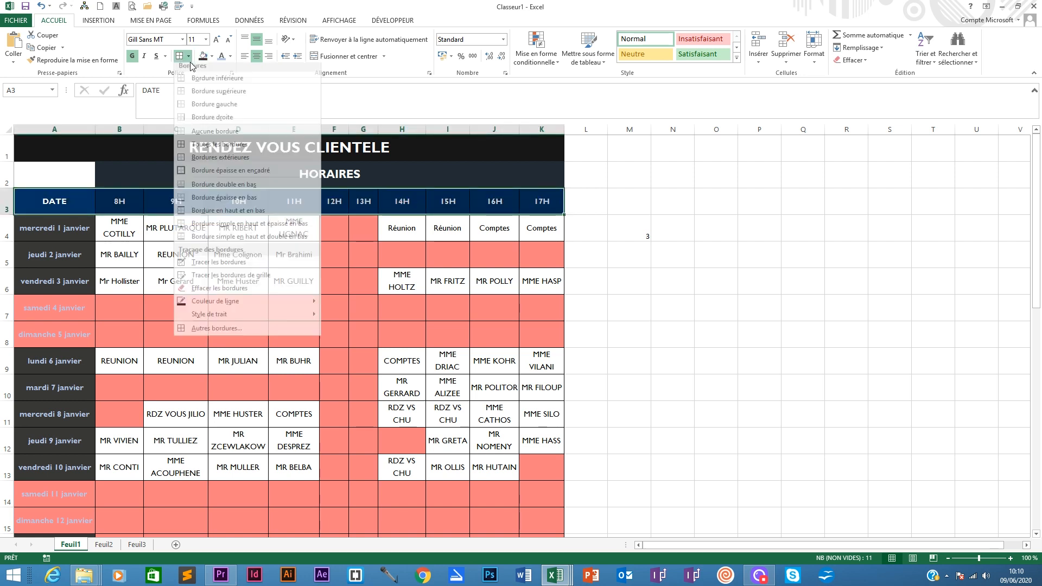
pyautogui.click(189, 57)
pyautogui.click(189, 57)
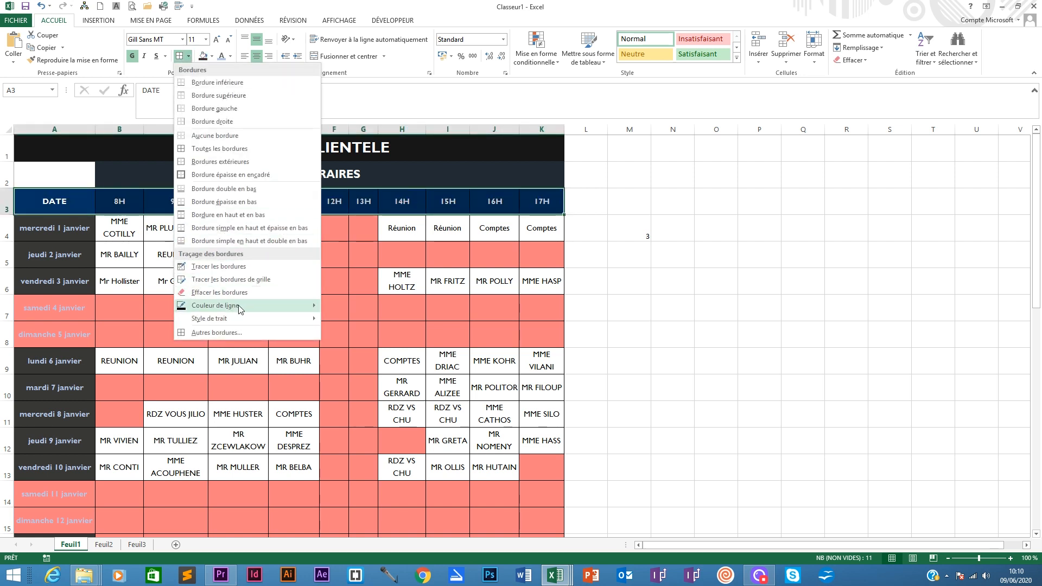
pyautogui.moveTo(242, 307)
pyautogui.click(326, 331)
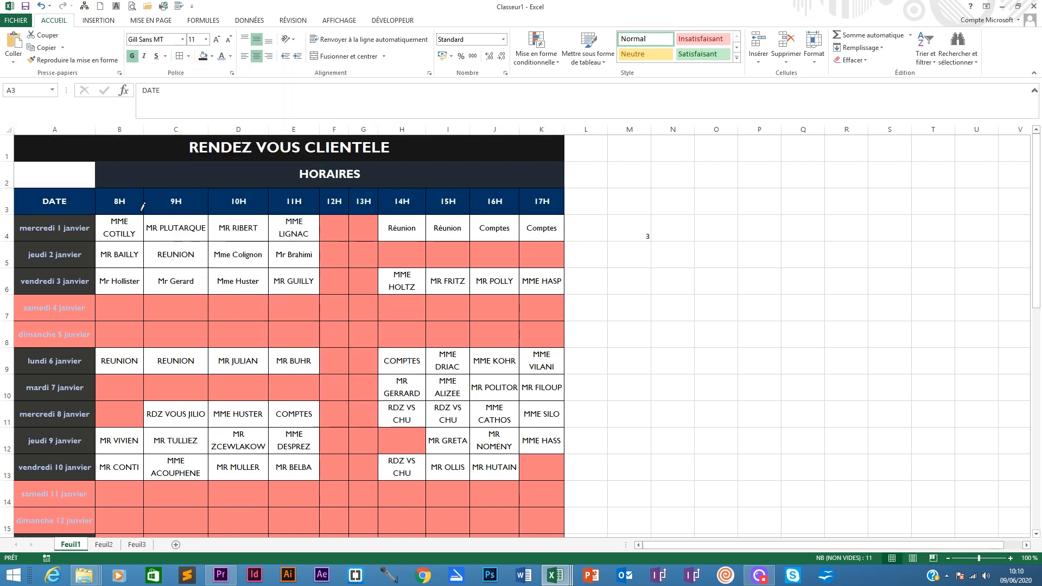
# - Try to copy the HORAIRES cell's formatting onto cell A2 with the format painter
pyautogui.click(181, 178)
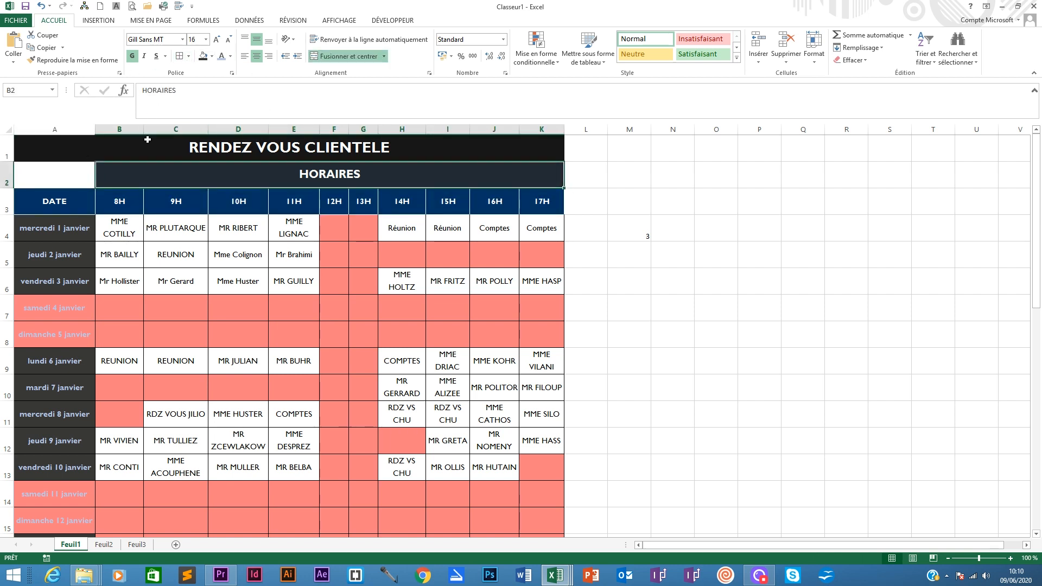
pyautogui.click(167, 144)
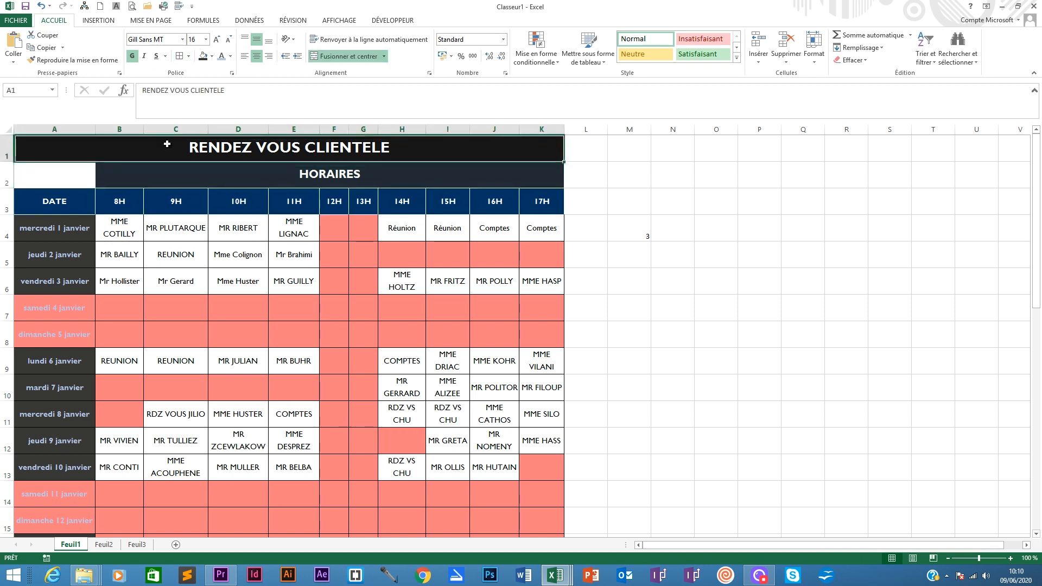
pyautogui.click(629, 256)
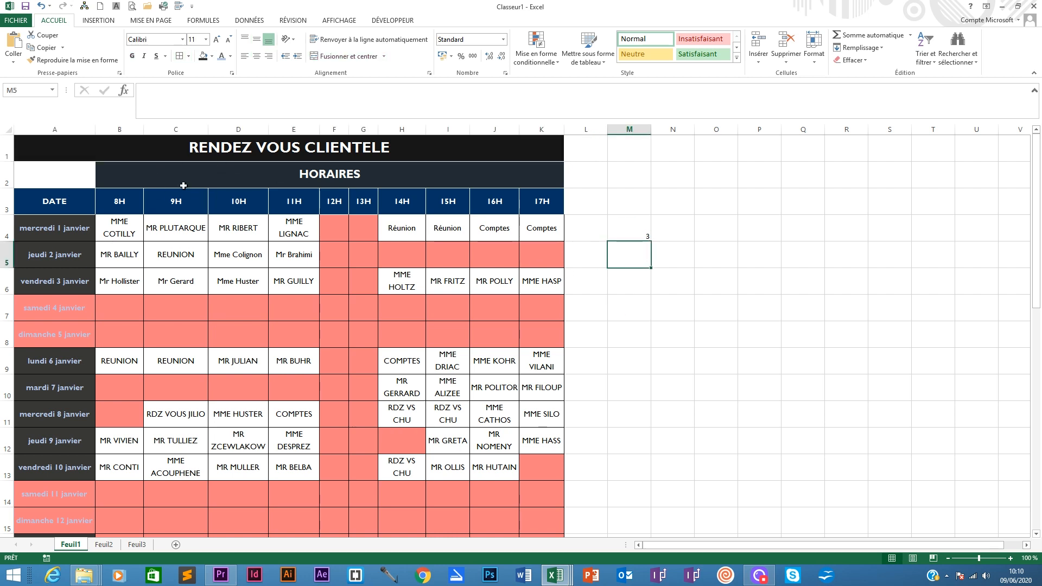
pyautogui.click(86, 168)
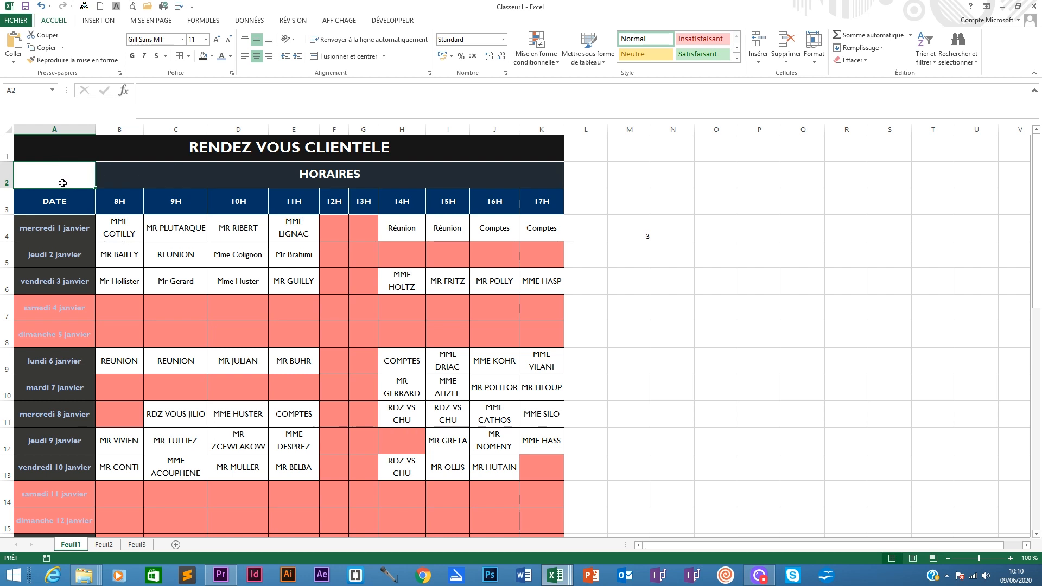
pyautogui.click(155, 177)
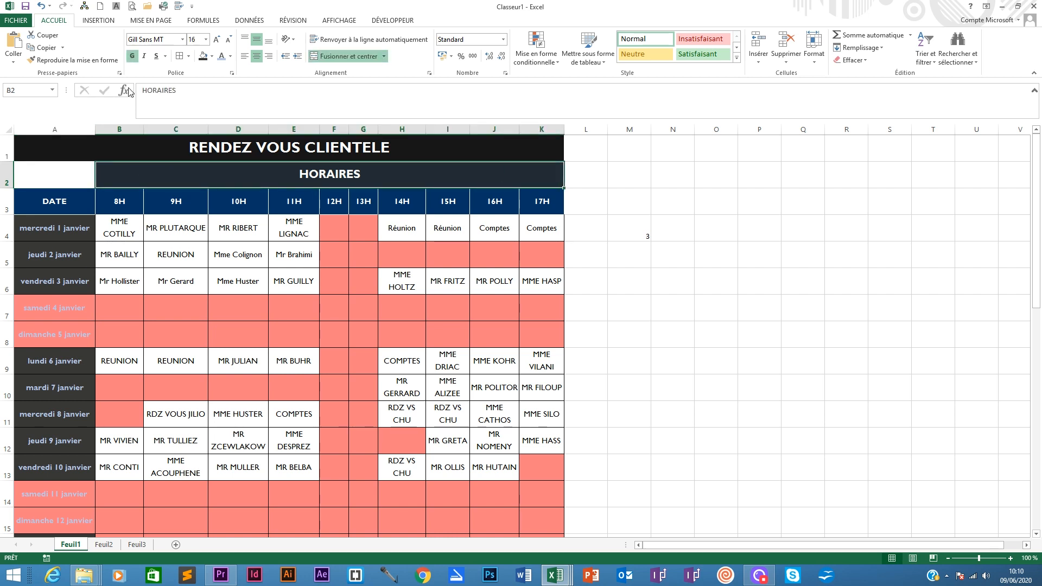
pyautogui.click(68, 60)
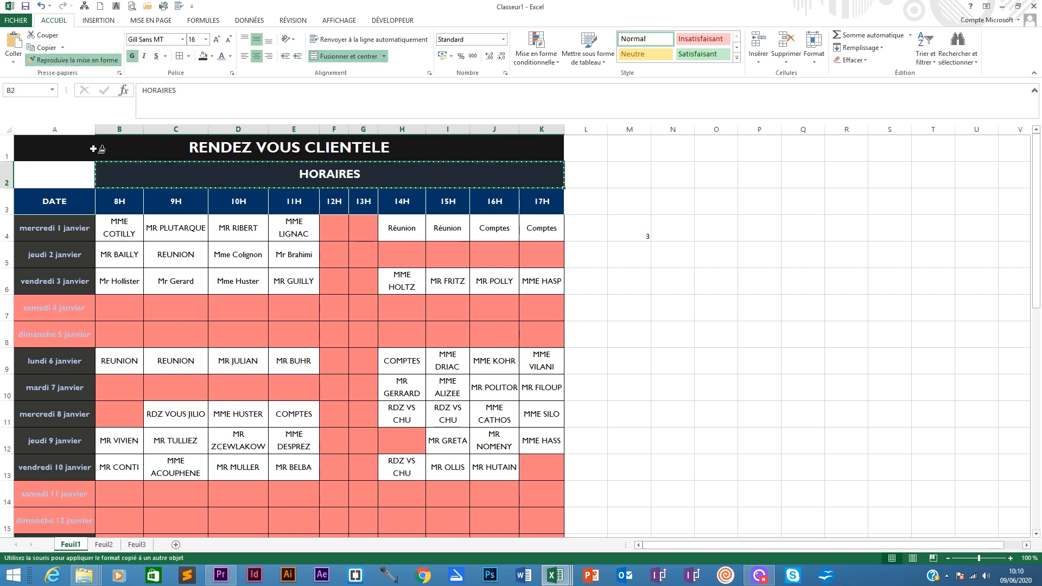
pyautogui.click(50, 170)
pyautogui.click(519, 317)
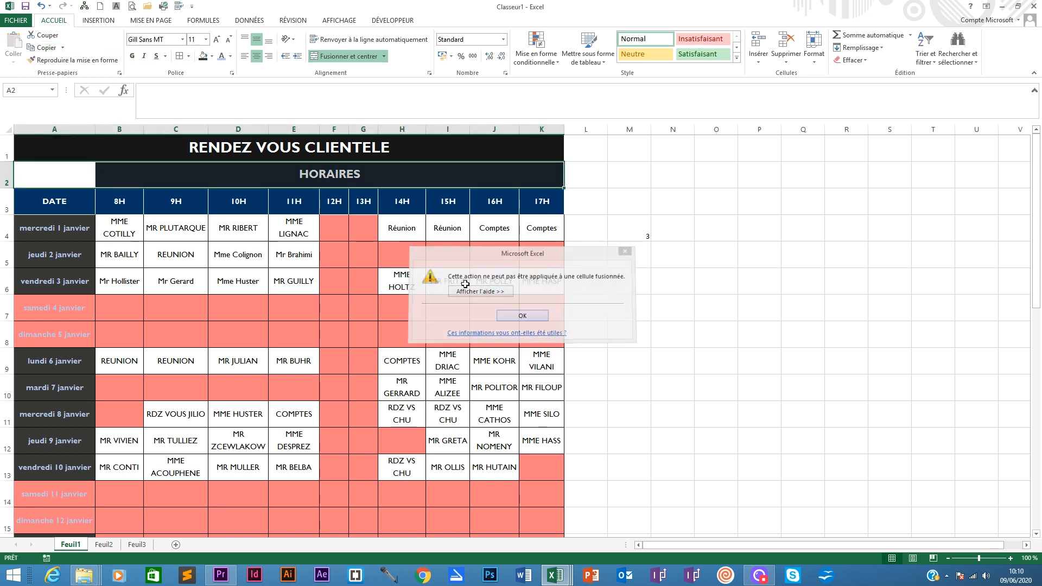
# - Fill the empty cell A2 beside the HORAIRES header with a dark theme colour
pyautogui.click(54, 170)
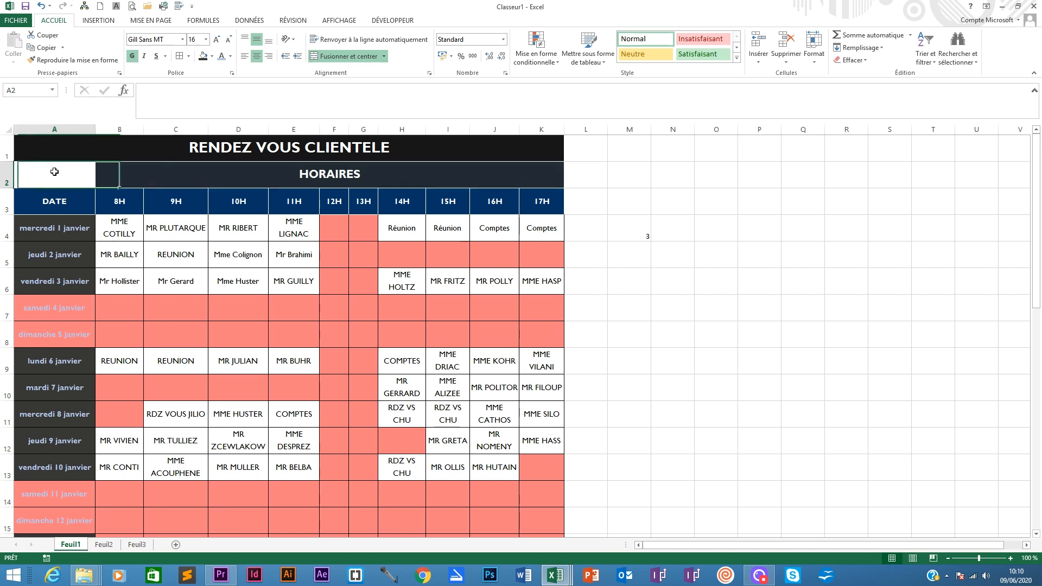
pyautogui.click(202, 56)
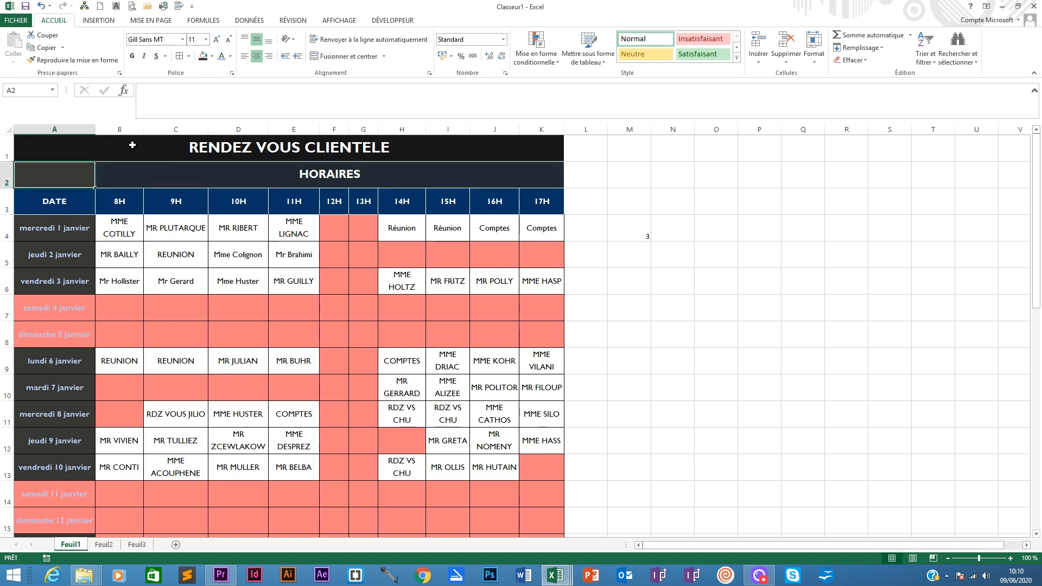
pyautogui.click(212, 56)
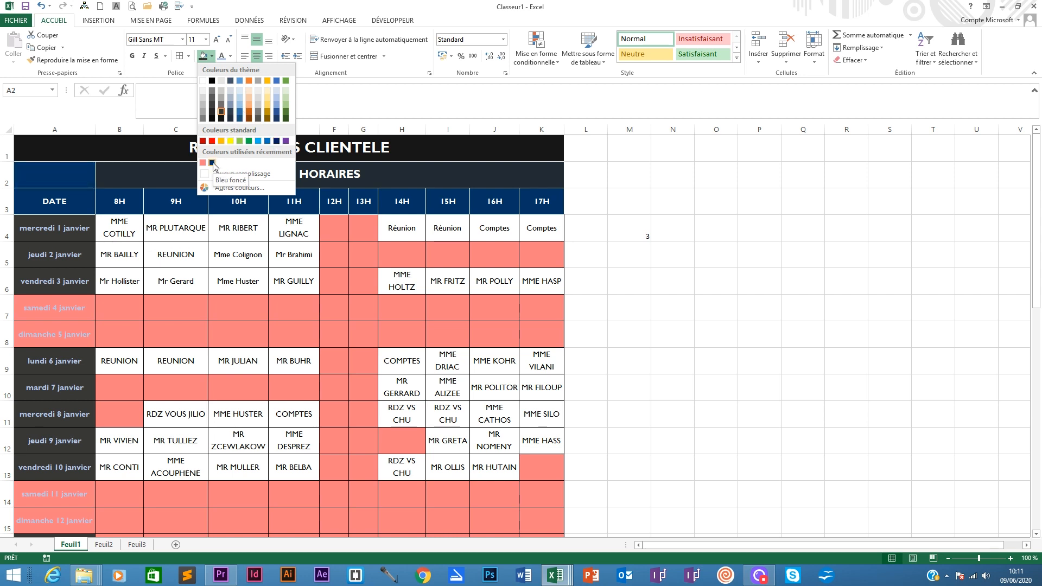
pyautogui.click(230, 119)
pyautogui.click(570, 168)
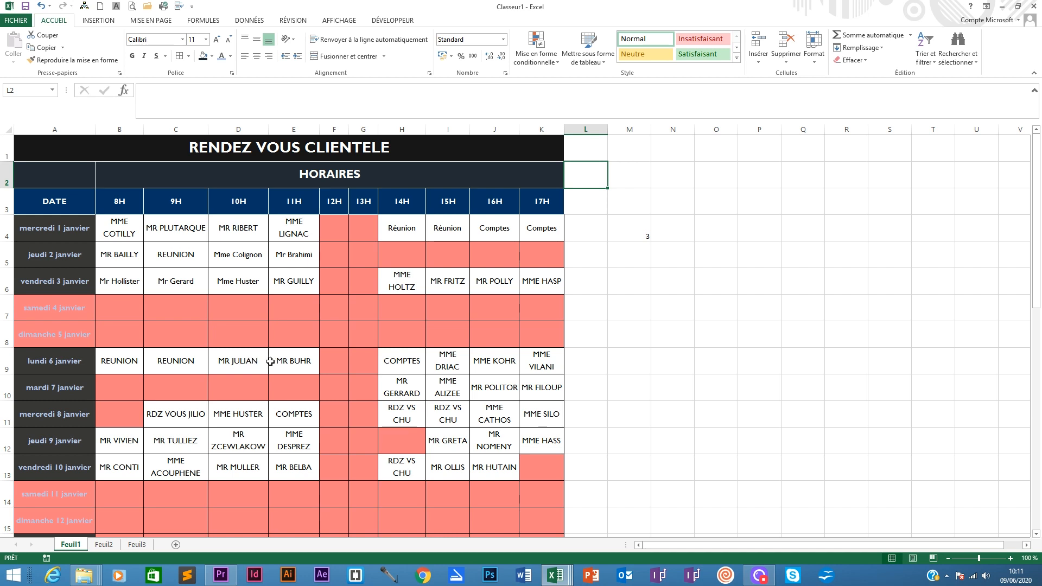
pyautogui.scroll(-1, 385, 286)
pyautogui.scroll(1, 385, 286)
pyautogui.scroll(-1, 384, 290)
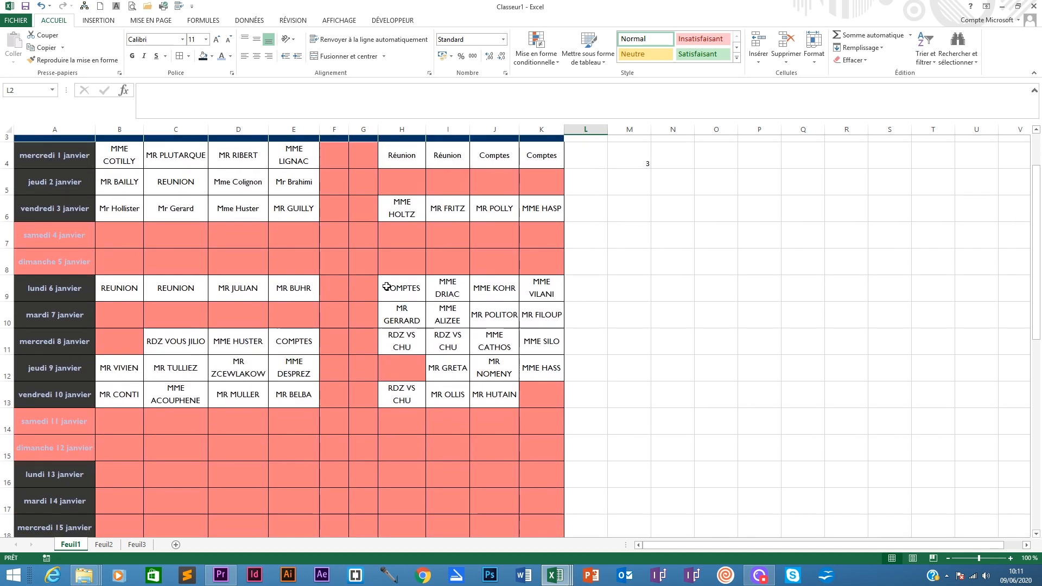
pyautogui.click(132, 466)
pyautogui.scroll(-2, 181, 453)
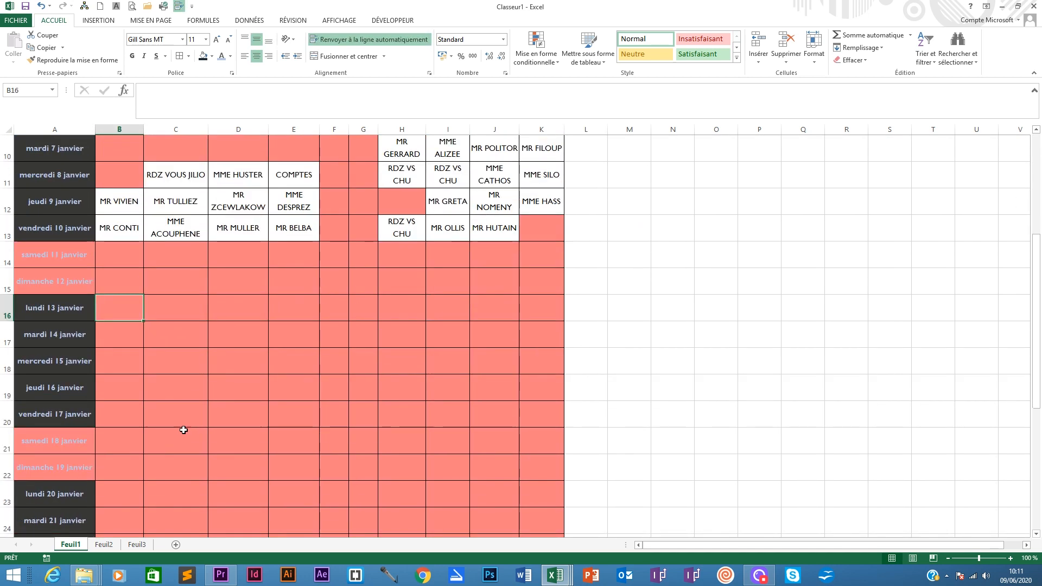
pyautogui.scroll(1, 209, 418)
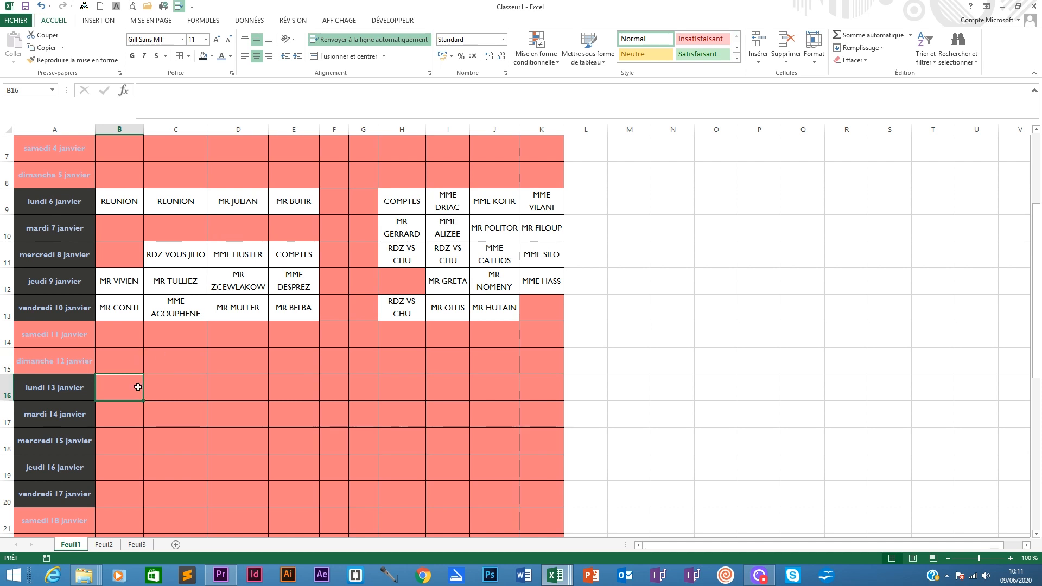
pyautogui.write('Mme')
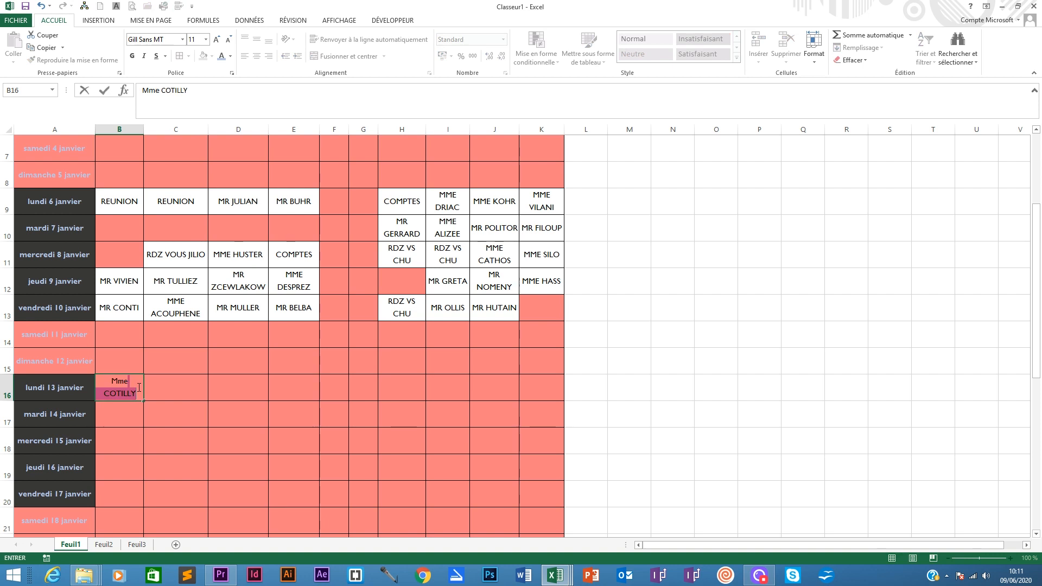
pyautogui.press('Tab')
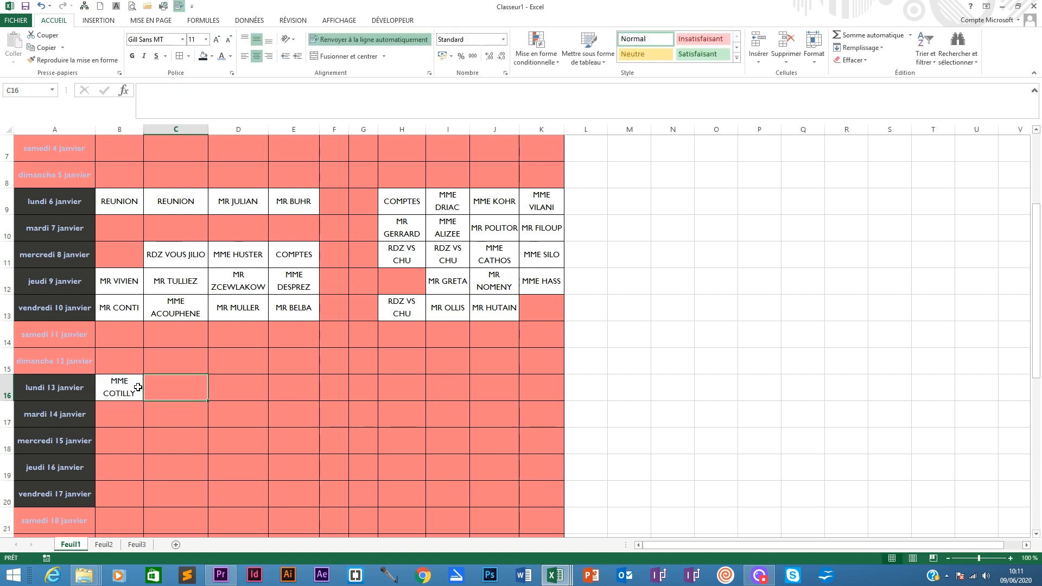
# - Enter Mr Schmurtz as the 9H appointment for lundi 13 janvier
pyautogui.write('M')
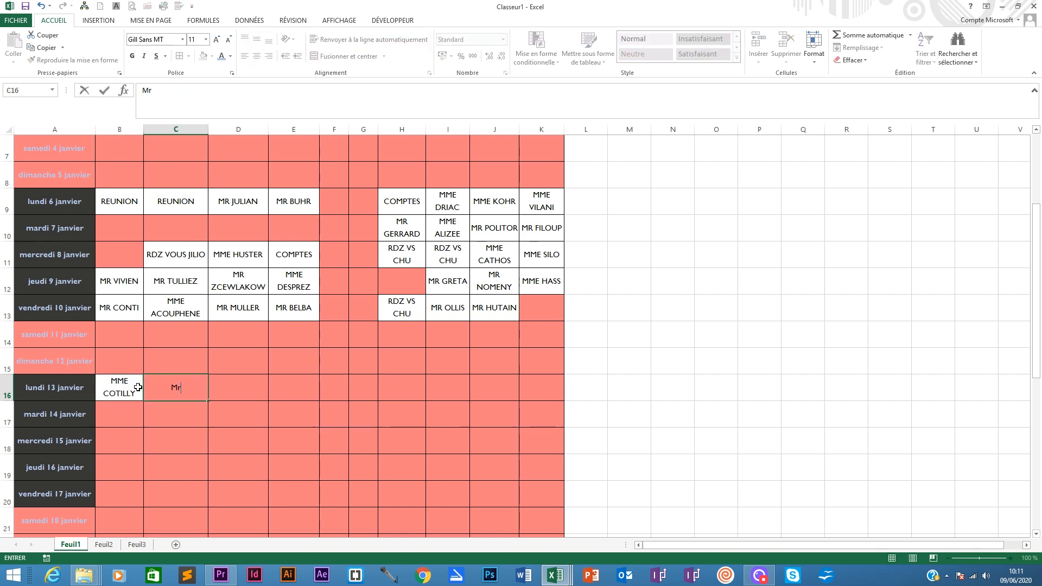
pyautogui.write('r Schmurtz')
pyautogui.press('Return')
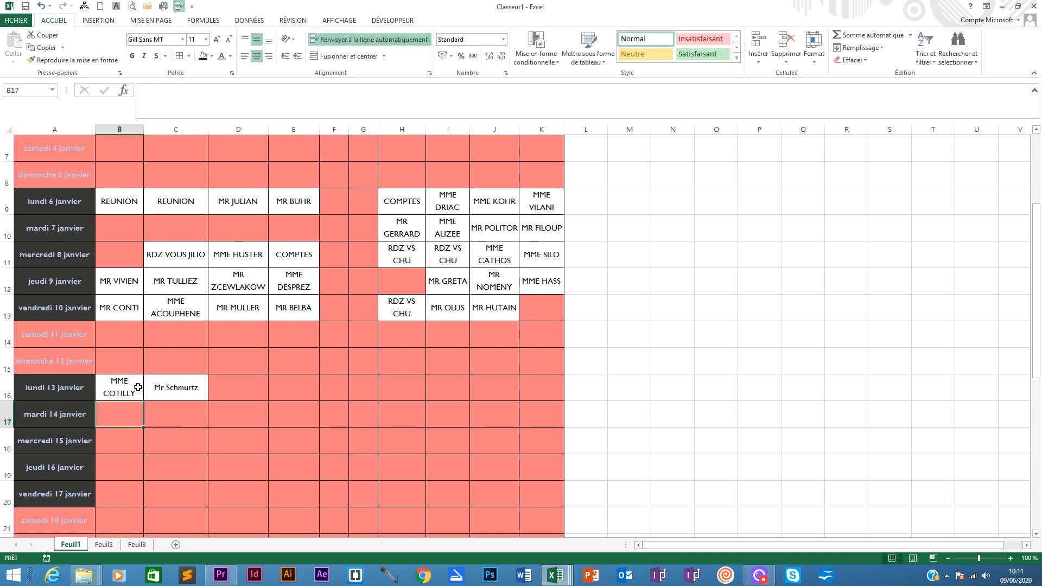
# - Clear the Mr Schmurtz entry from the 9H slot of lundi 13 janvier
pyautogui.click(138, 387)
pyautogui.click(150, 383)
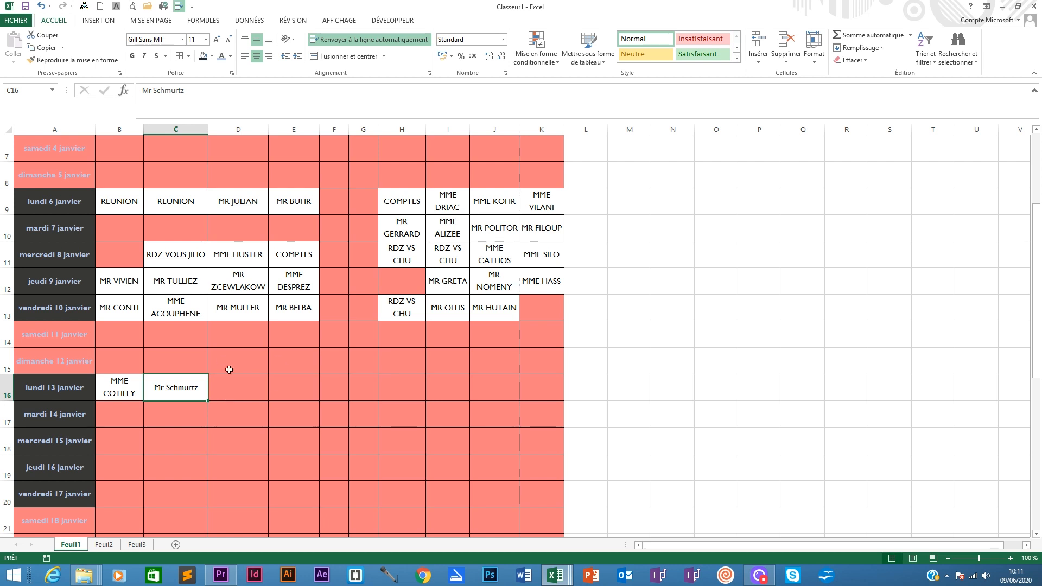
pyautogui.click(236, 394)
pyautogui.click(171, 390)
pyautogui.press('Delete')
pyautogui.moveTo(170, 388)
pyautogui.mouseDown()
pyautogui.moveTo(170, 410)
pyautogui.moveTo(178, 383)
pyautogui.mouseUp()
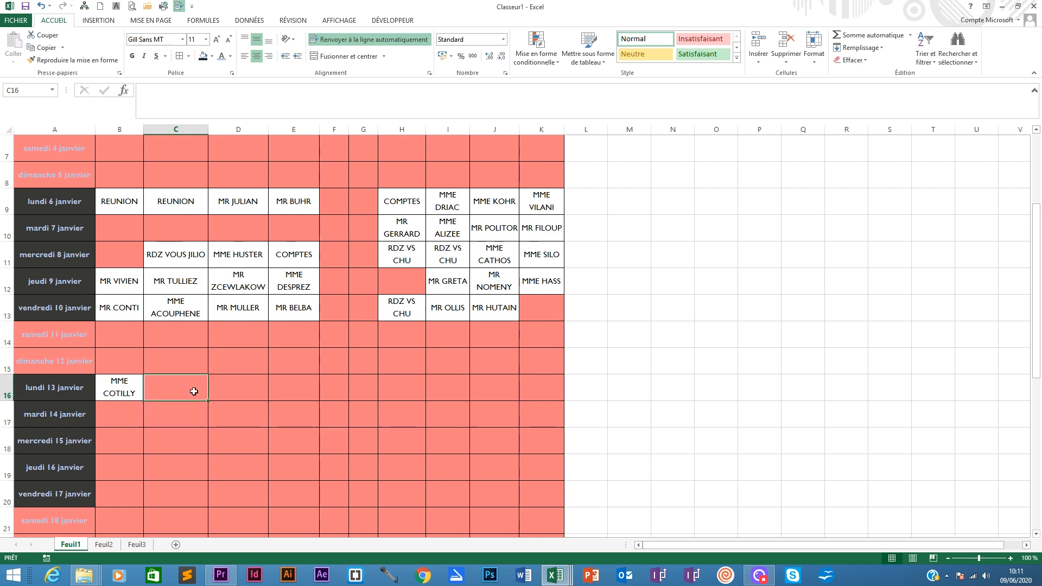
# - Rename the planning sheet Feuil1 to Planning Janvier 2020
pyautogui.rightClick(76, 542)
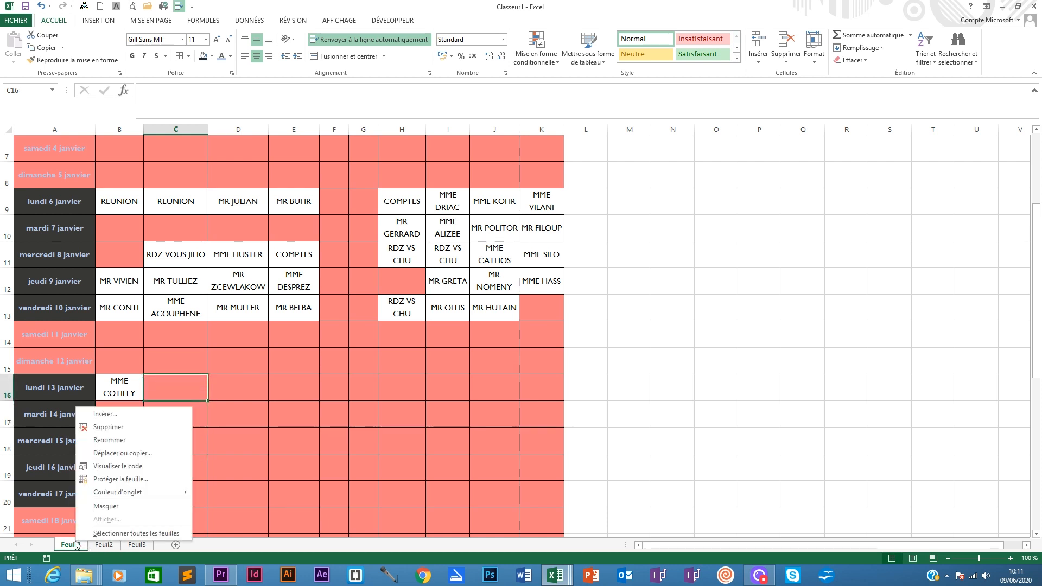
pyautogui.click(111, 441)
pyautogui.write('Pl')
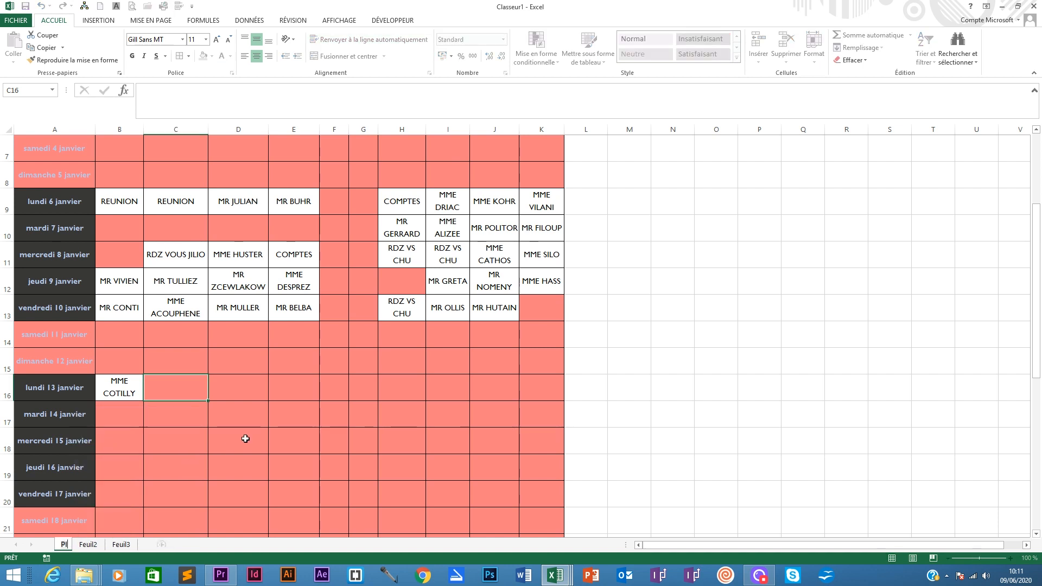
pyautogui.write('anning')
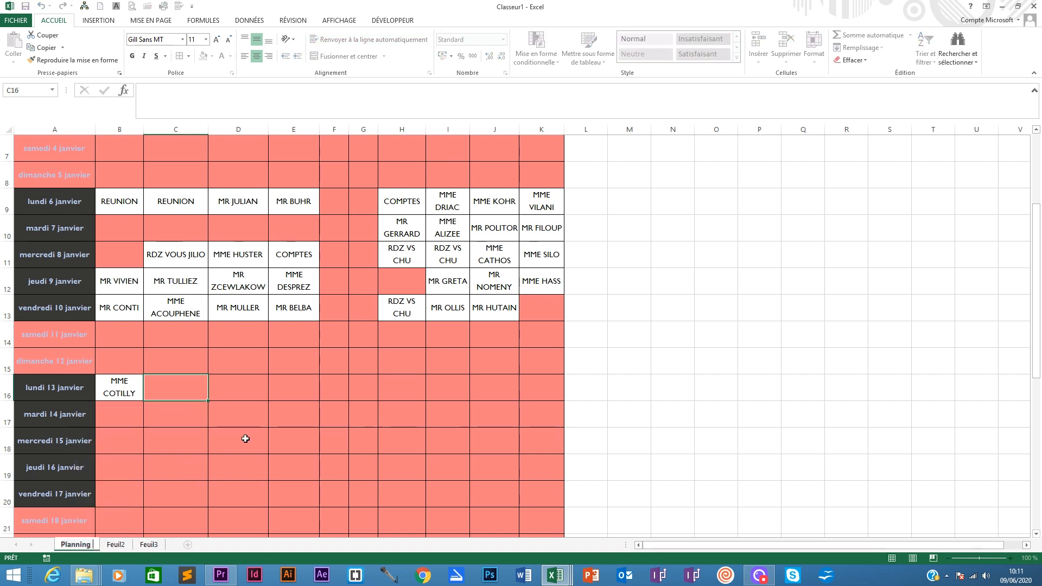
pyautogui.write(' Janvier 2020')
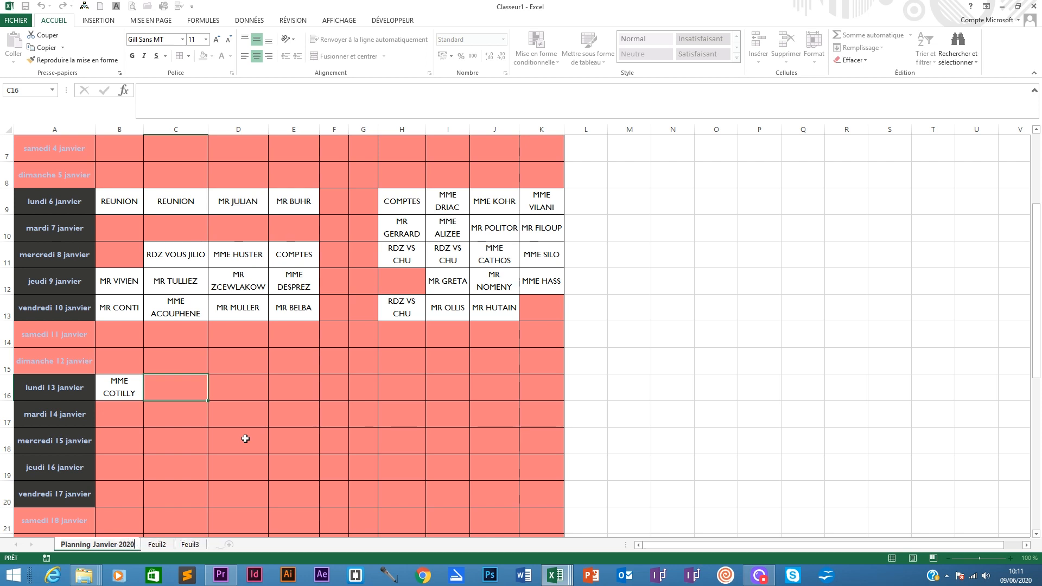
pyautogui.press('Return')
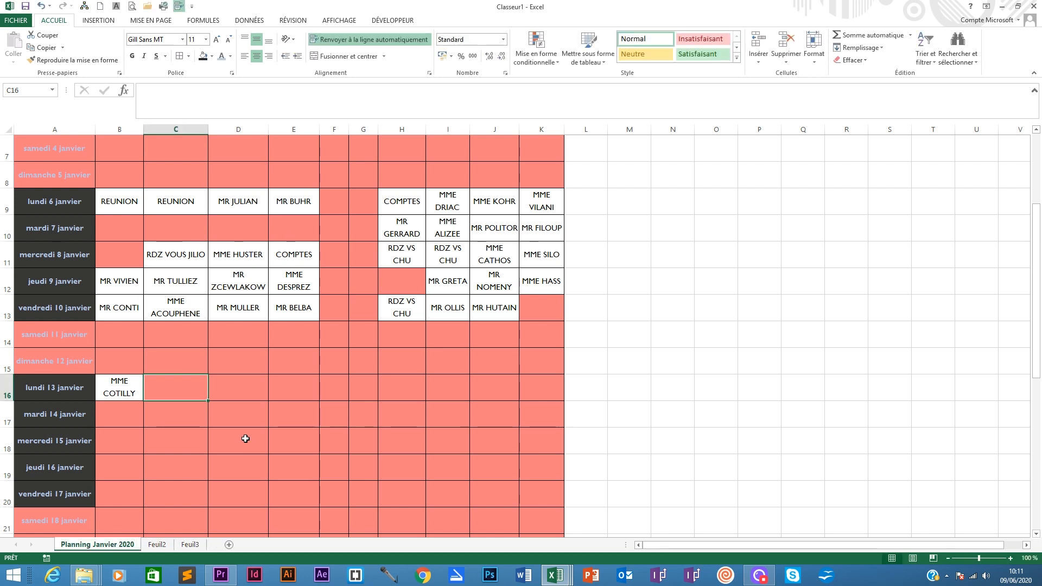
# - Move the Feuil2 sheet to the first position, before Planning Janvier 2020
pyautogui.scroll(2, 245, 438)
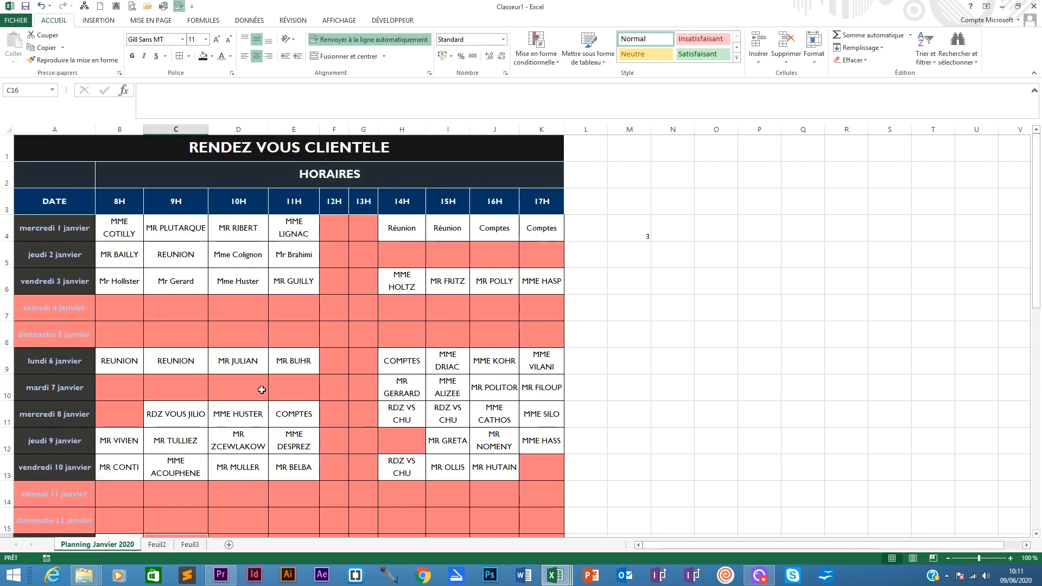
pyautogui.click(156, 547)
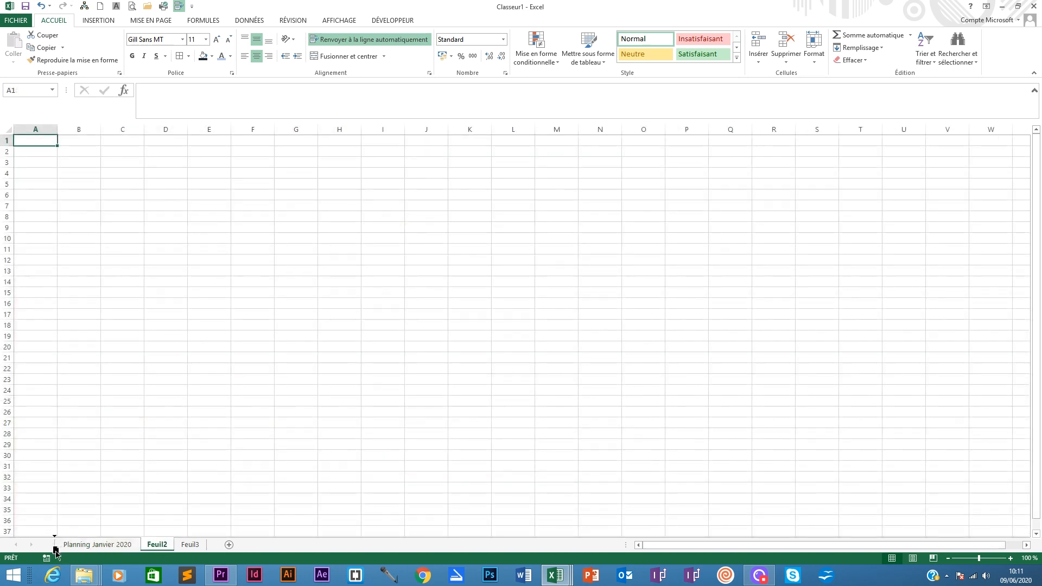
pyautogui.moveTo(157, 549); pyautogui.dragTo(73, 545)
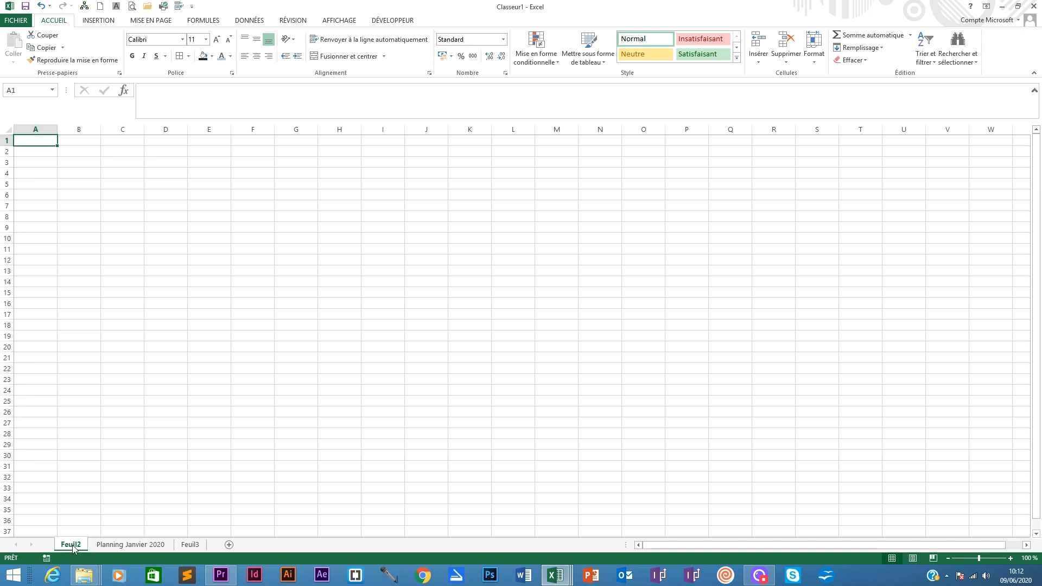
# - Rename the first sheet to Planning interactif
pyautogui.rightClick(74, 548)
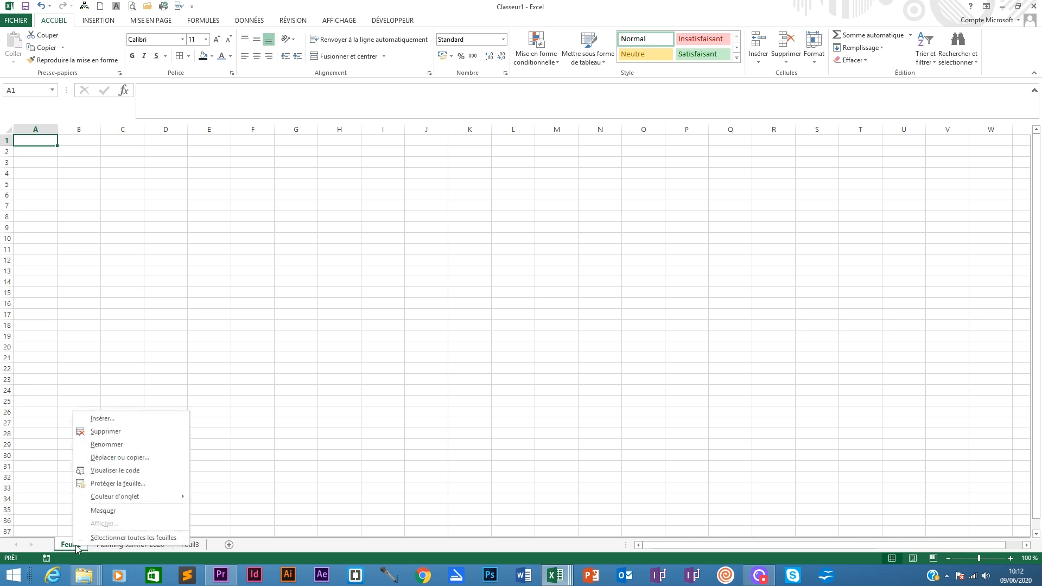
pyautogui.click(115, 445)
pyautogui.write('Liste')
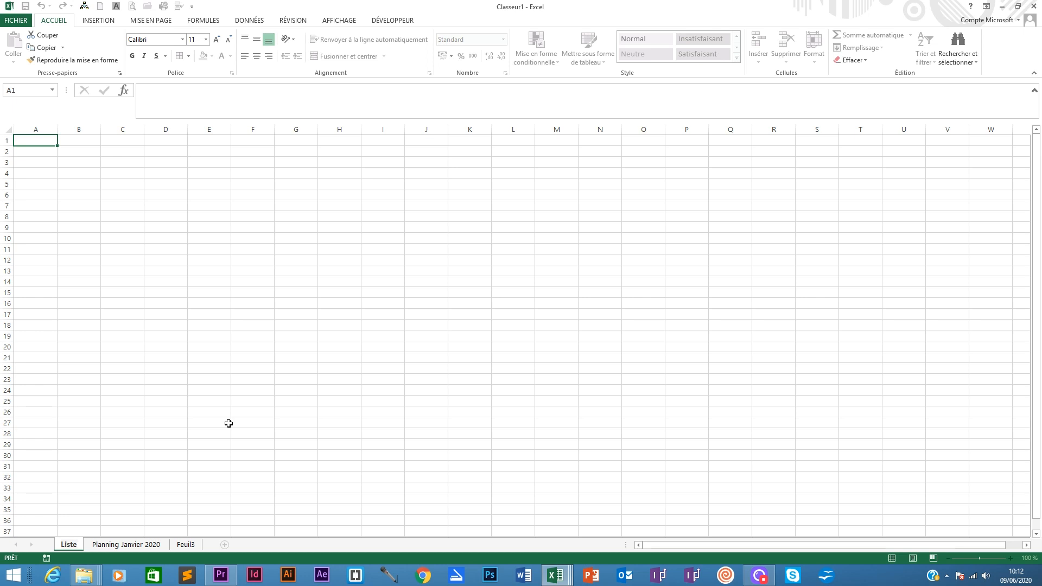
pyautogui.press('BackSpace')
pyautogui.press('BackSpace')
pyautogui.press('BackSpace')
pyautogui.press('BackSpace')
pyautogui.press('BackSpace')
pyautogui.write('Plan')
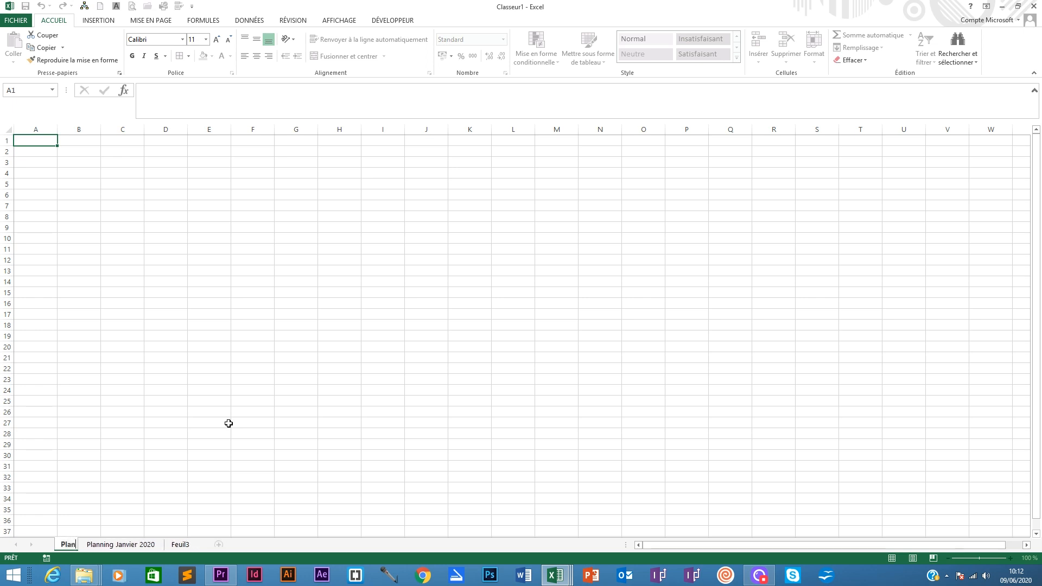
pyautogui.write('ning interactif')
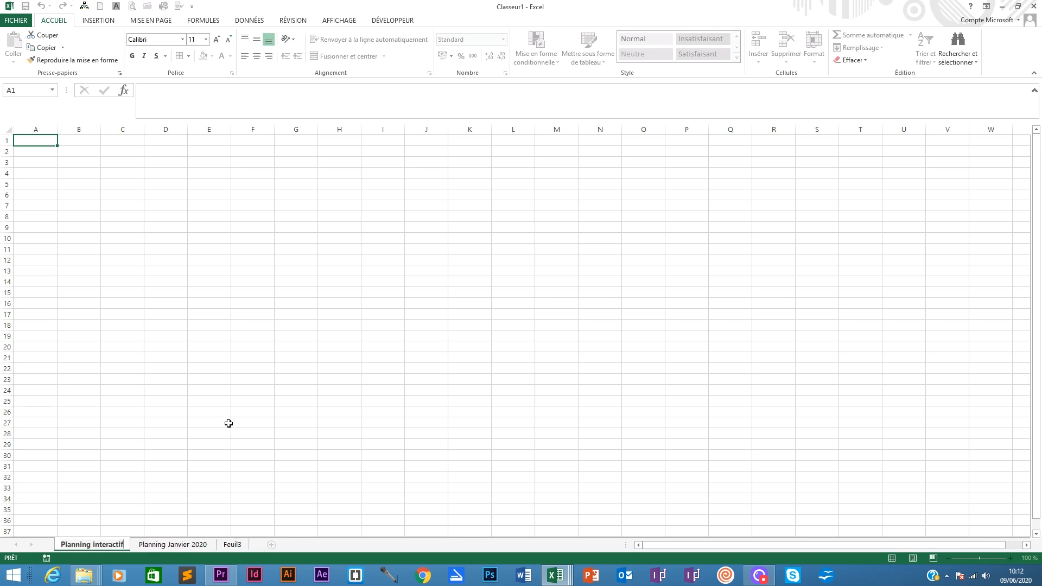
pyautogui.press('Return')
pyautogui.click(749, 578)
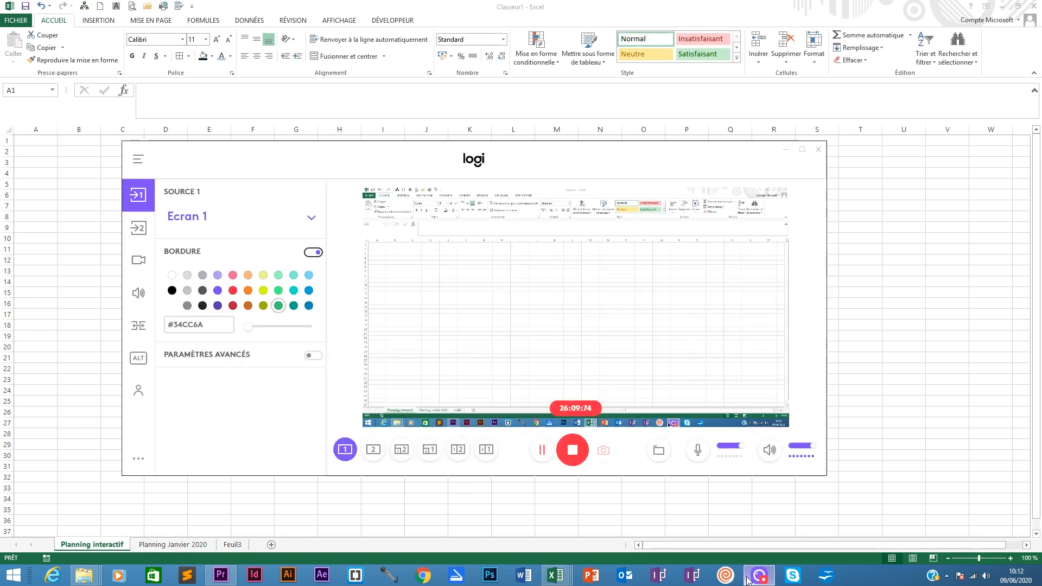
pyautogui.click(747, 579)
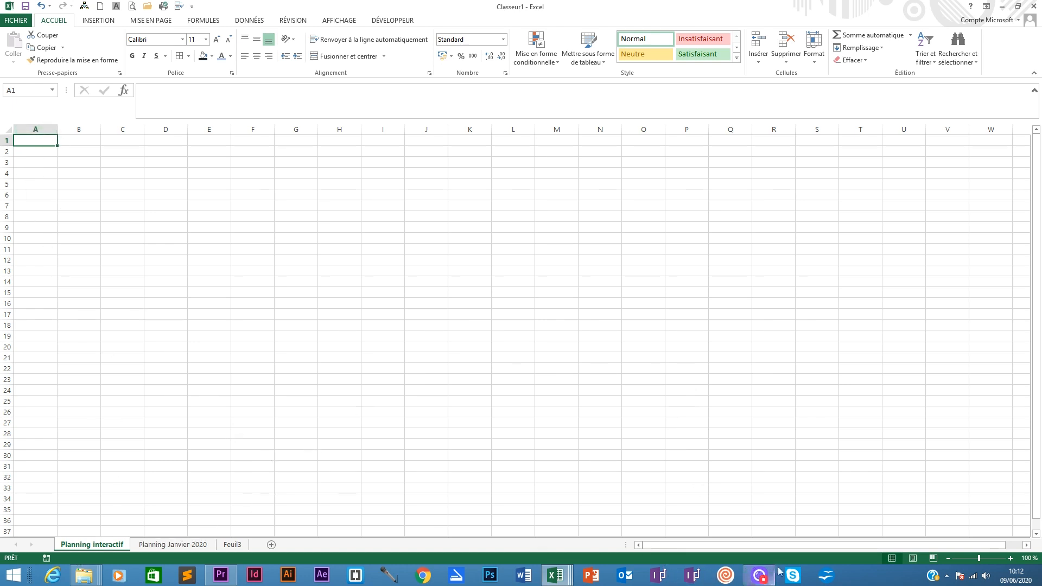
# - Switch to the Planning interactif dynamique workbook and copy the range A2:K4 on its PLANNING RAPIDE sheet
pyautogui.moveTo(550, 579)
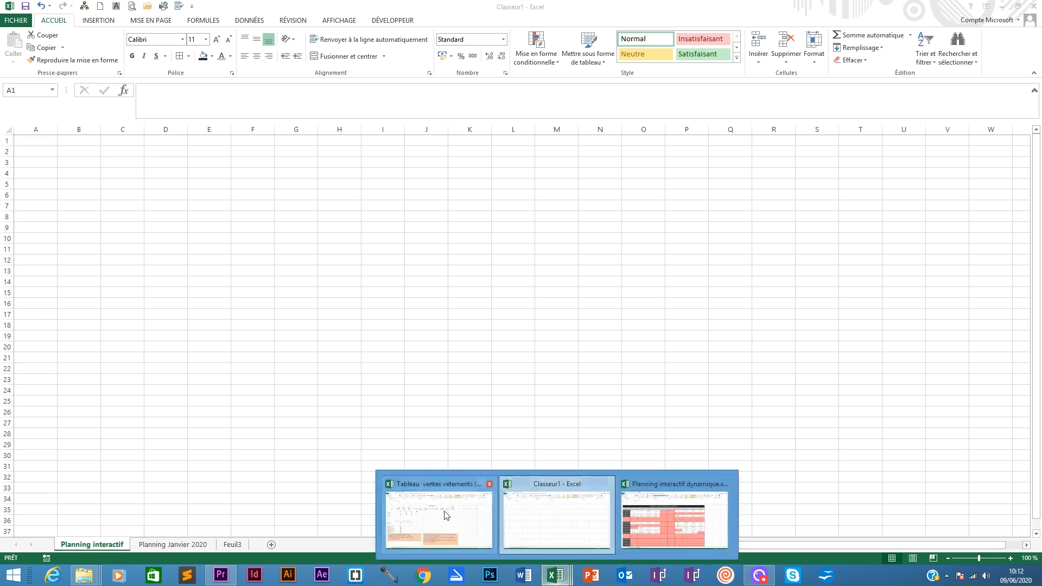
pyautogui.click(672, 521)
pyautogui.click(92, 544)
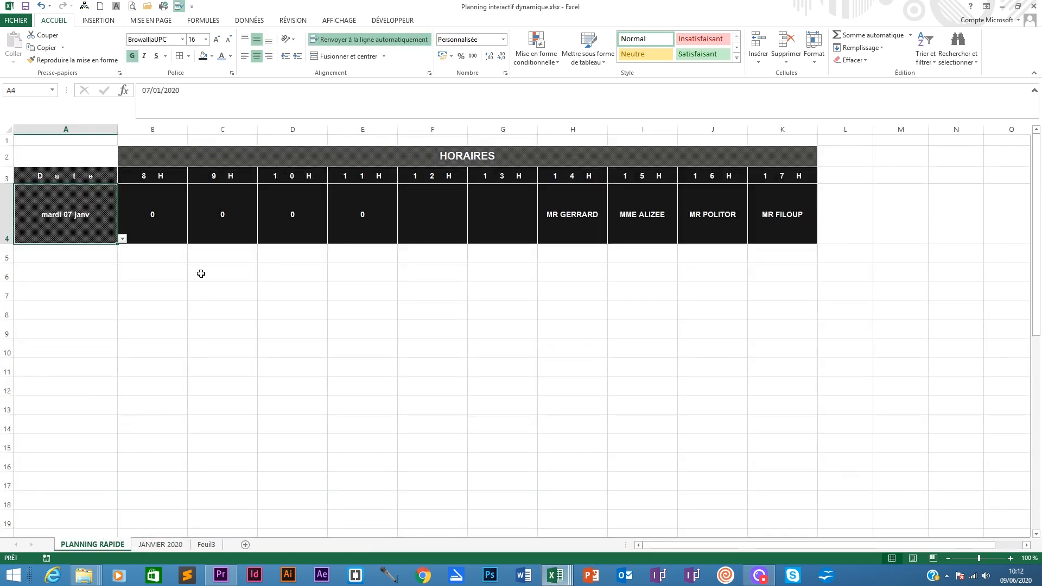
pyautogui.moveTo(47, 156); pyautogui.dragTo(307, 213)
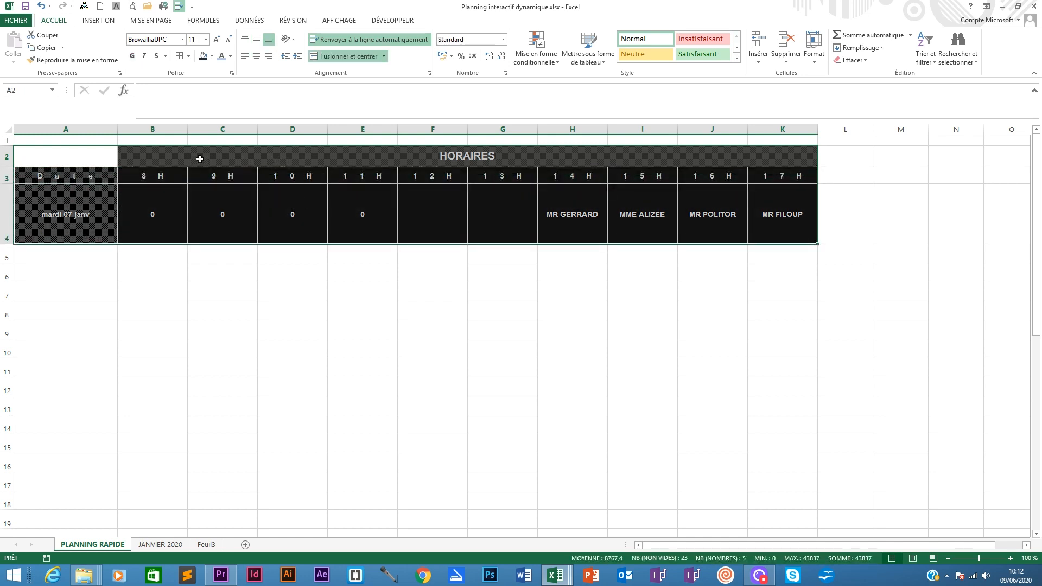
pyautogui.rightClick(247, 157)
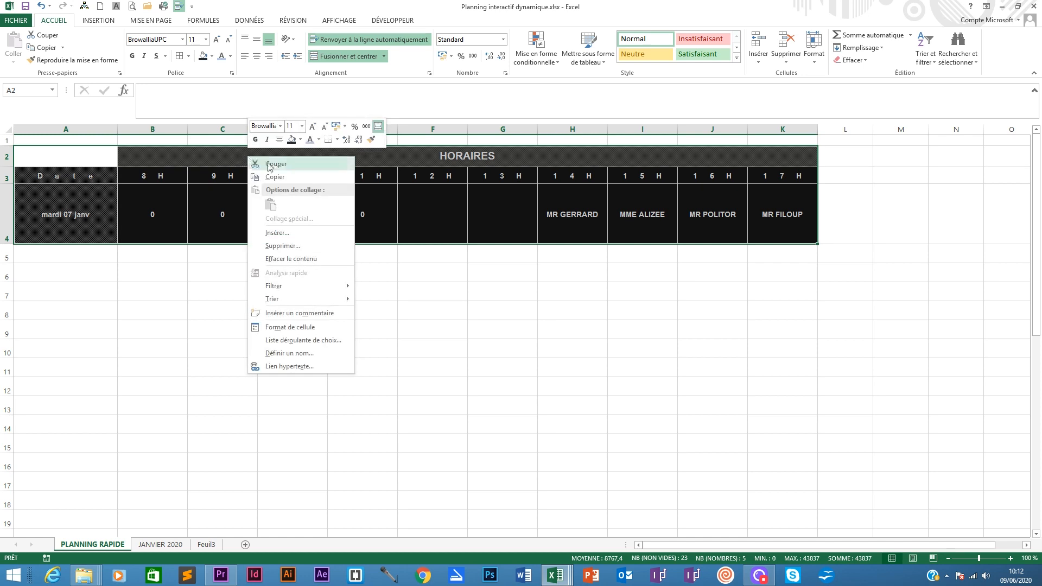
pyautogui.click(282, 176)
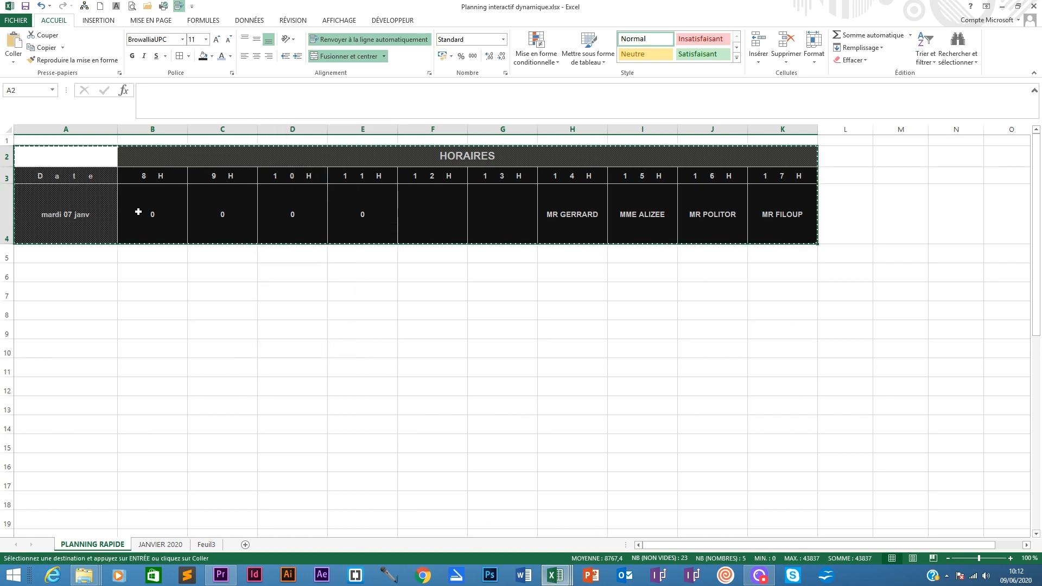
pyautogui.click(567, 577)
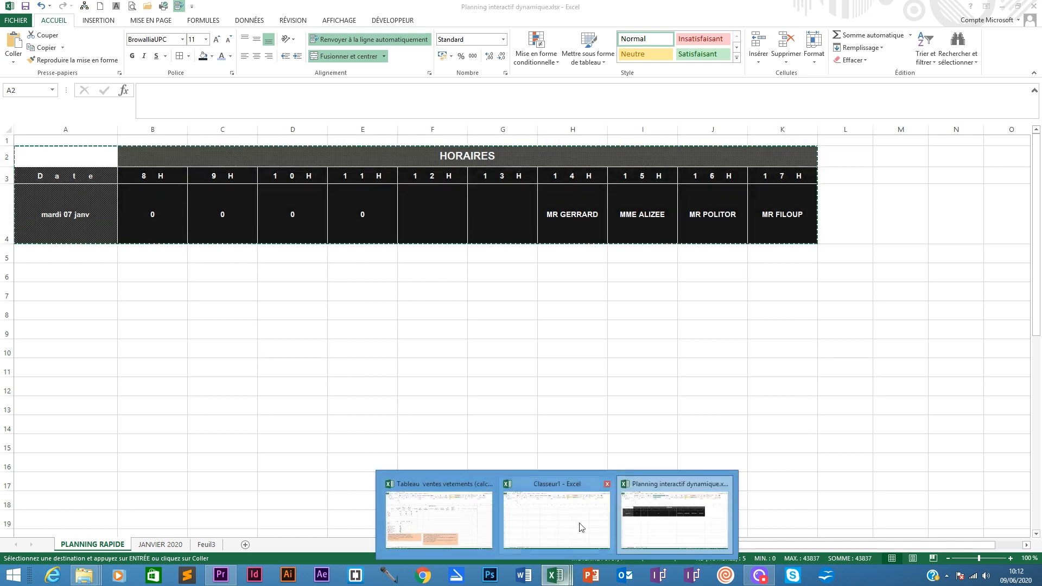
pyautogui.click(685, 516)
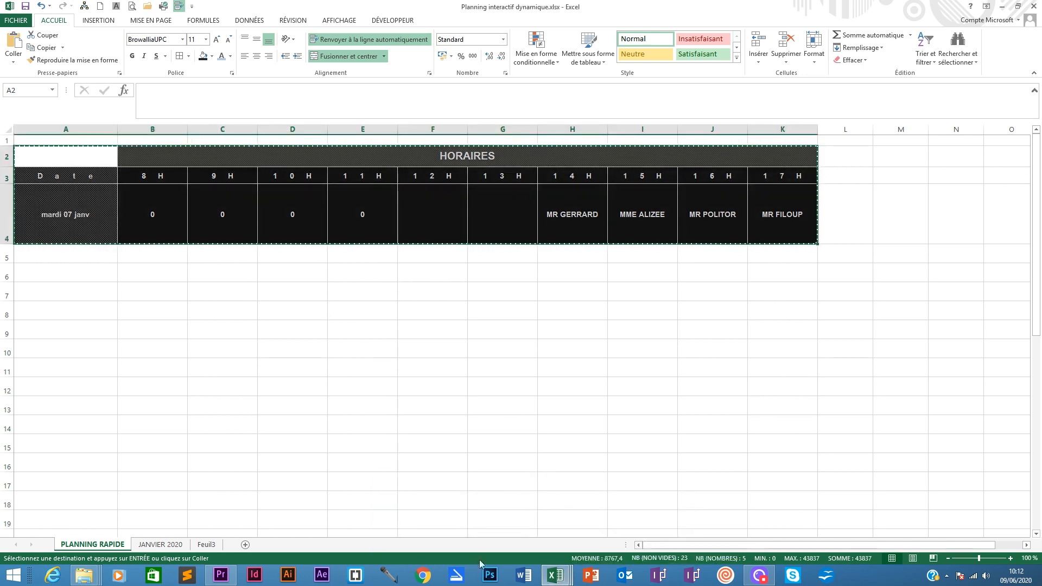
# - Switch back to Classeur1, paste the copied table at A2 of Planning interactif, and autofit columns B to K
pyautogui.click(555, 575)
pyautogui.click(558, 514)
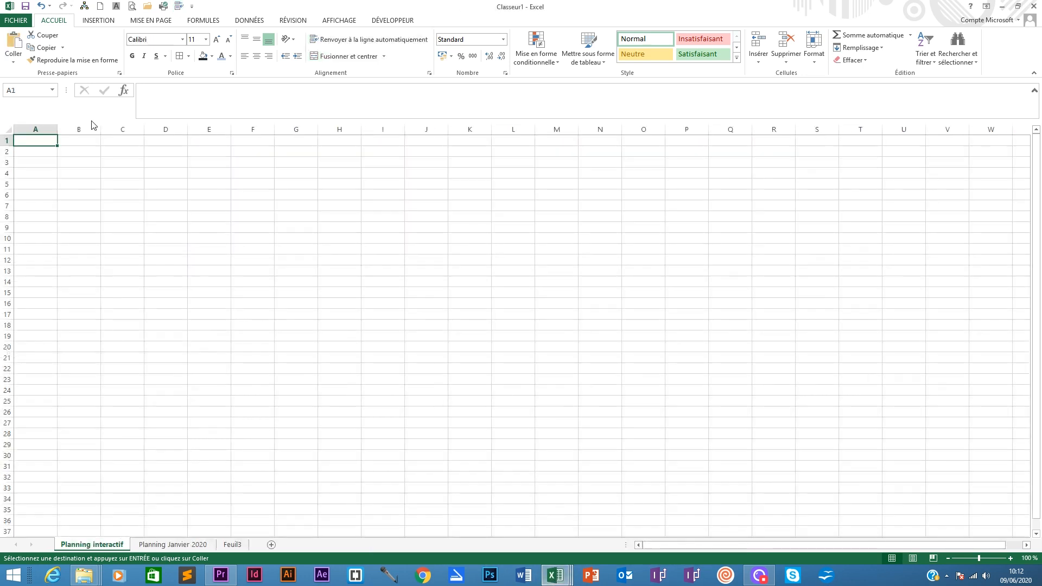
pyautogui.click(37, 151)
pyautogui.hotkey('ctrl', 'v')
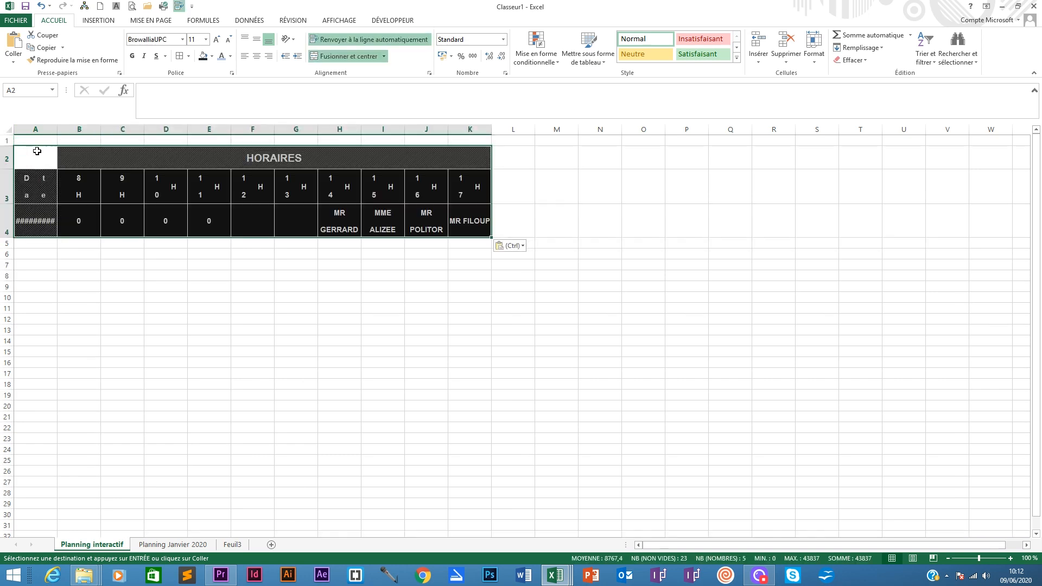
pyautogui.moveTo(61, 126); pyautogui.dragTo(485, 126)
pyautogui.doubleClick(63, 128)
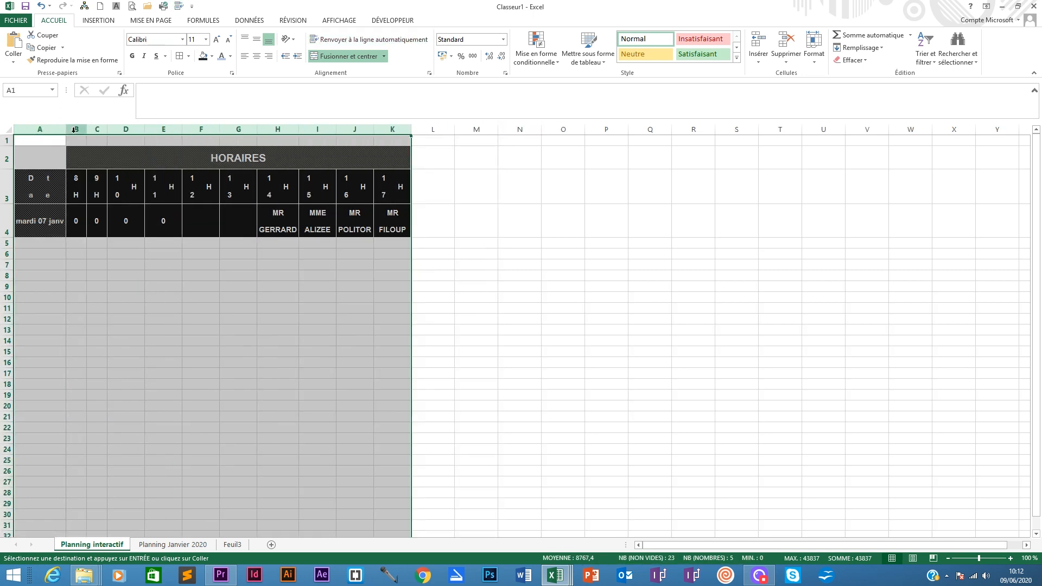
# - Clear the formatting of the hour header row A3:K3 and of the merged HORAIRES title
pyautogui.moveTo(54, 182); pyautogui.dragTo(405, 185)
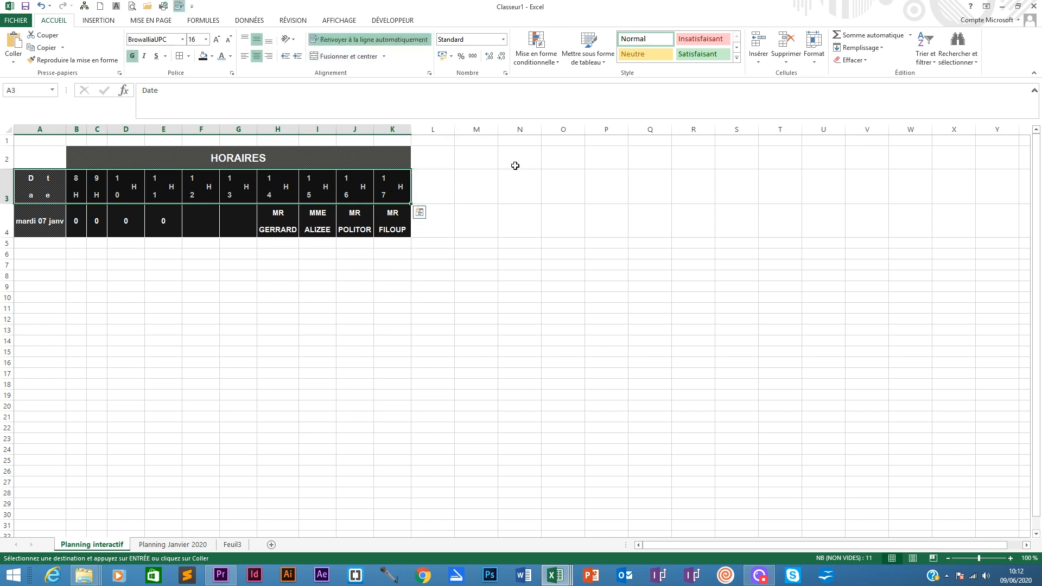
pyautogui.click(852, 60)
pyautogui.click(866, 82)
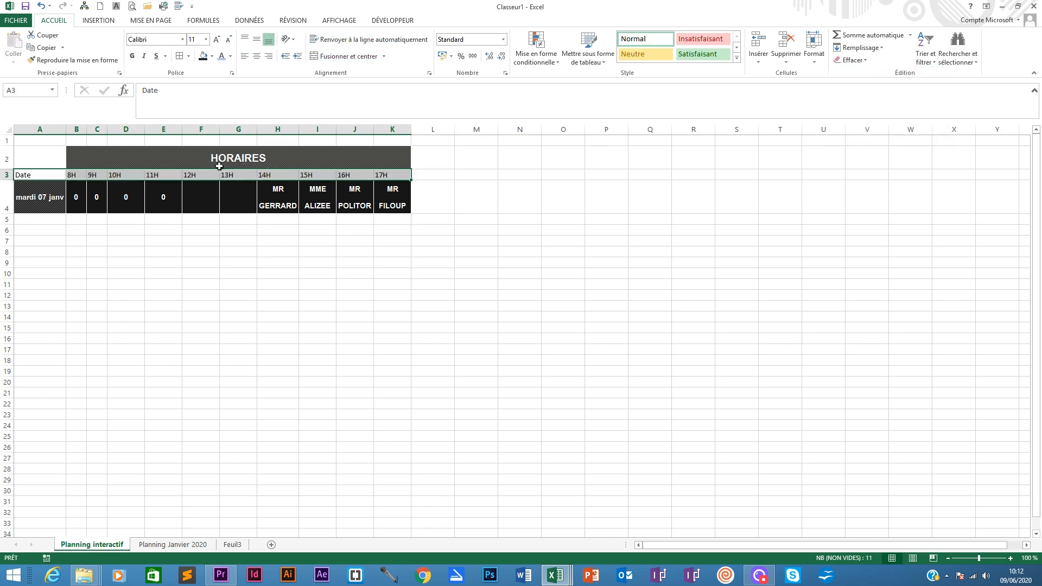
pyautogui.click(215, 161)
pyautogui.click(862, 61)
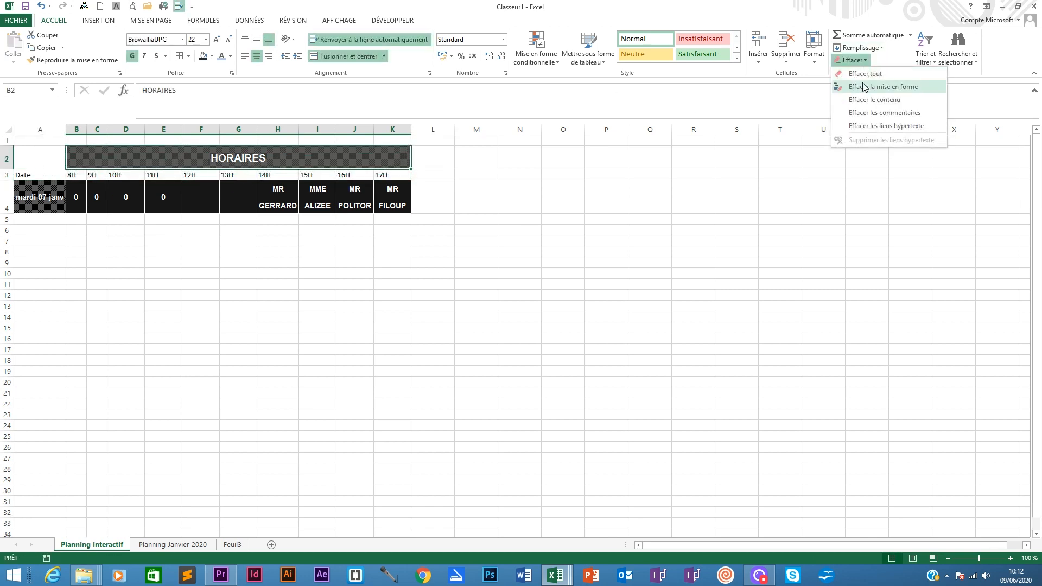
pyautogui.click(865, 80)
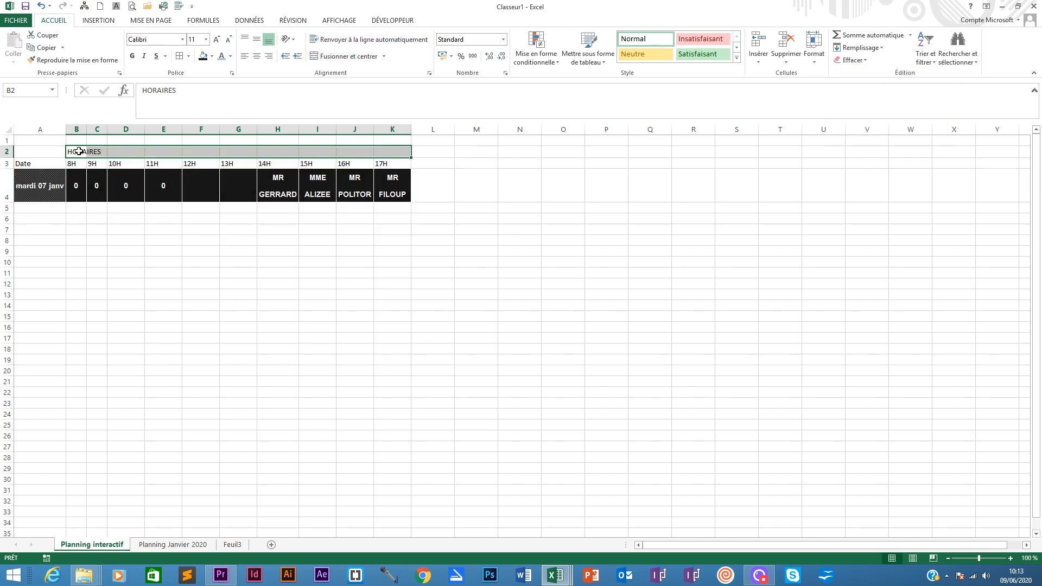
# - Clear everything from the appointment row A4:K4
pyautogui.moveTo(24, 185); pyautogui.dragTo(396, 187)
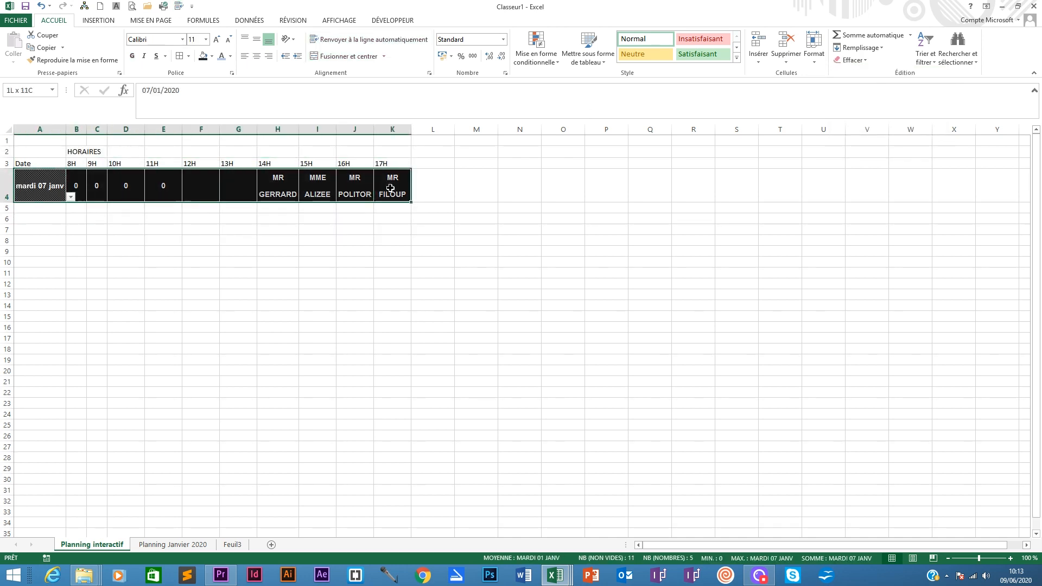
pyautogui.click(870, 60)
pyautogui.click(865, 74)
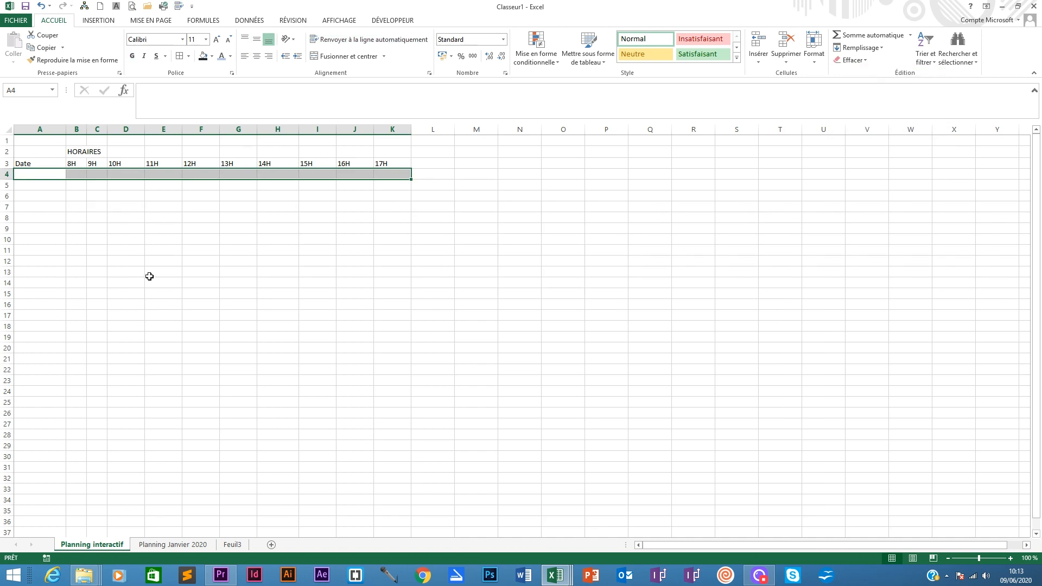
# - Give the HORAIRES title range B2:K2 a dark fill and white font colour
pyautogui.moveTo(80, 151); pyautogui.dragTo(390, 151)
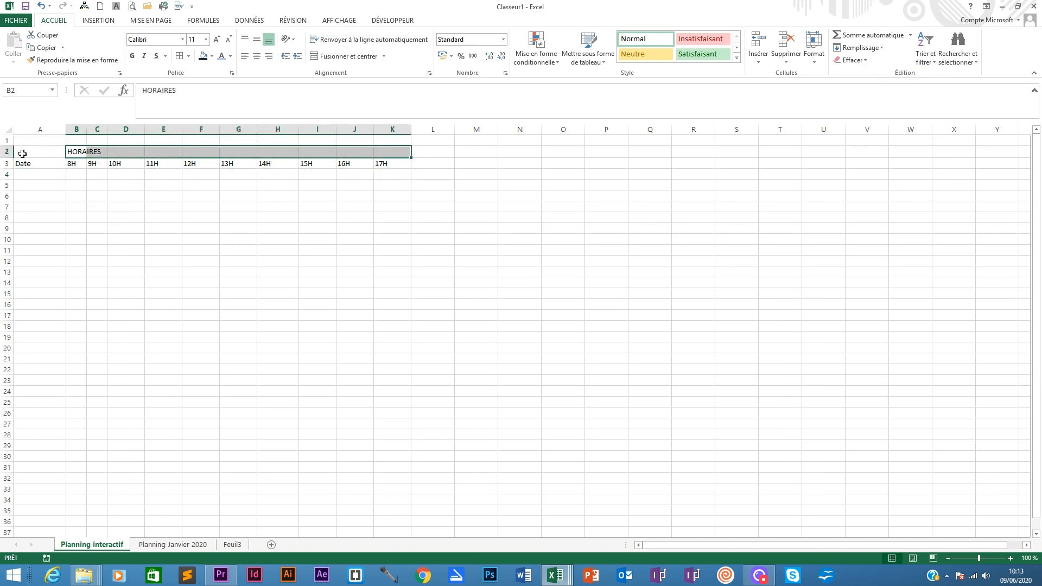
pyautogui.click(203, 58)
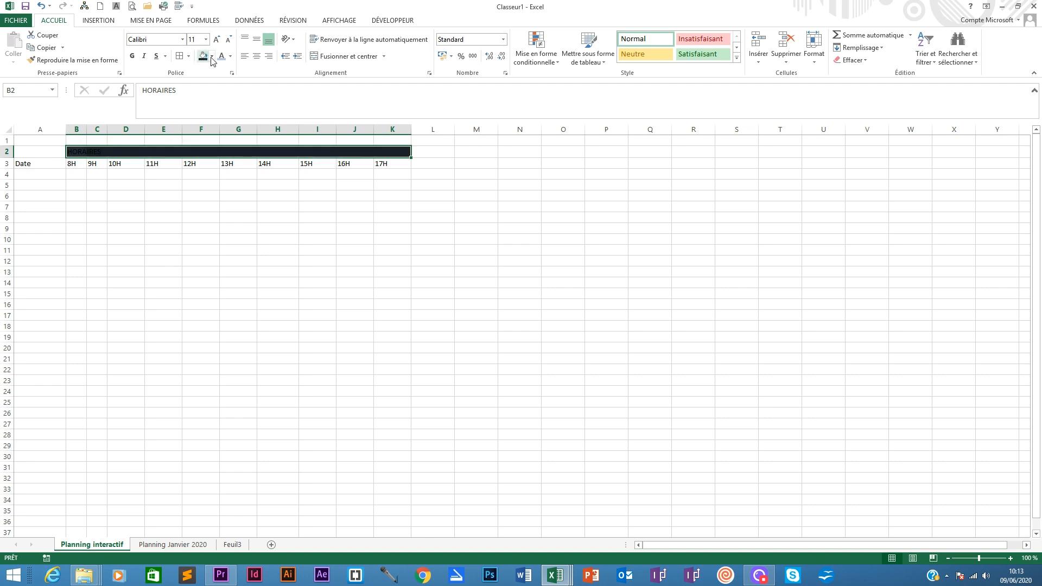
pyautogui.click(231, 57)
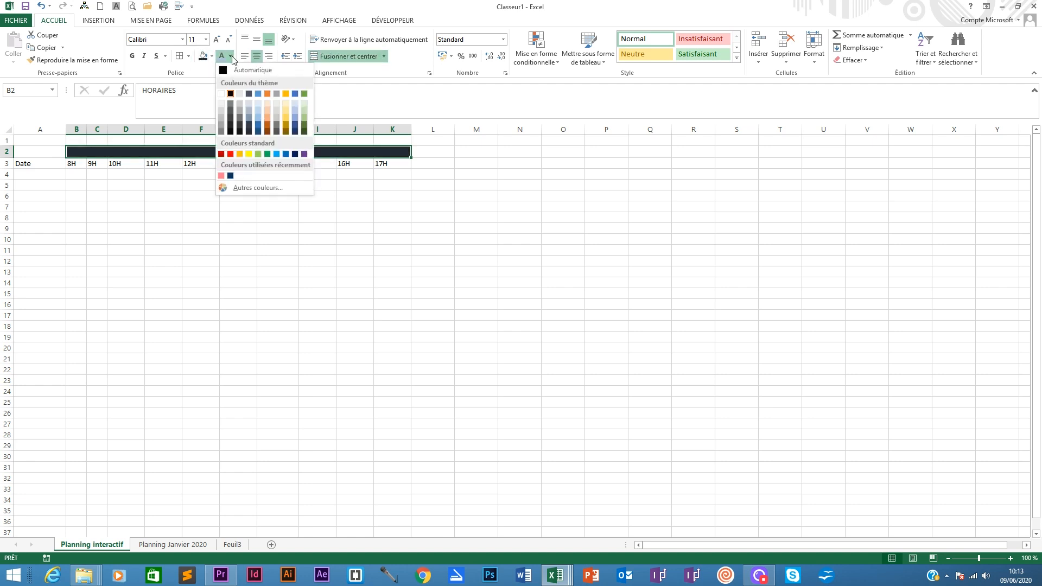
pyautogui.click(259, 102)
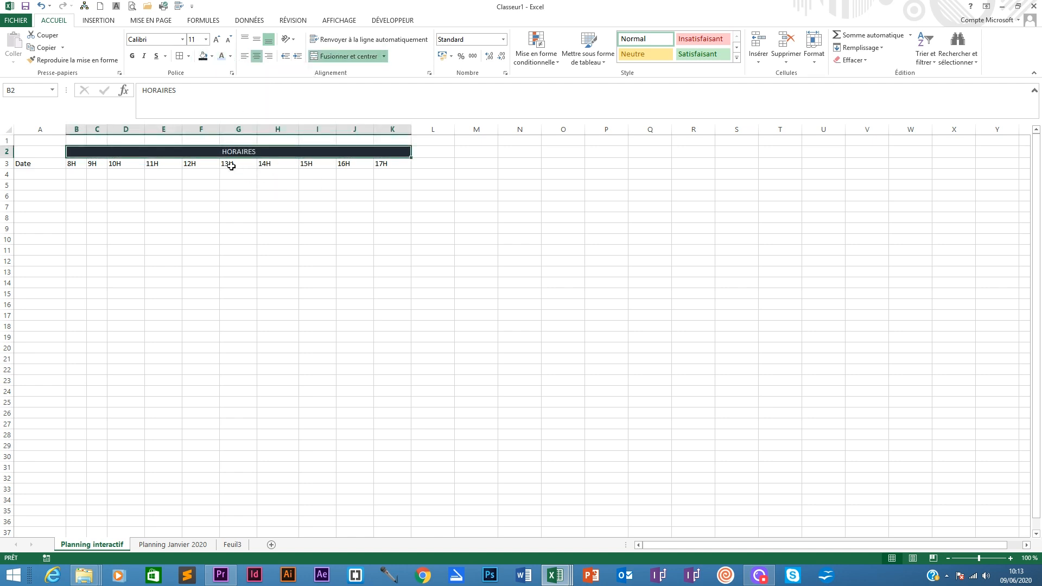
# - Heighten row 2 and make the HORAIRES title vertically centred, bold and 18 pt
pyautogui.moveTo(9, 157); pyautogui.dragTo(9, 170)
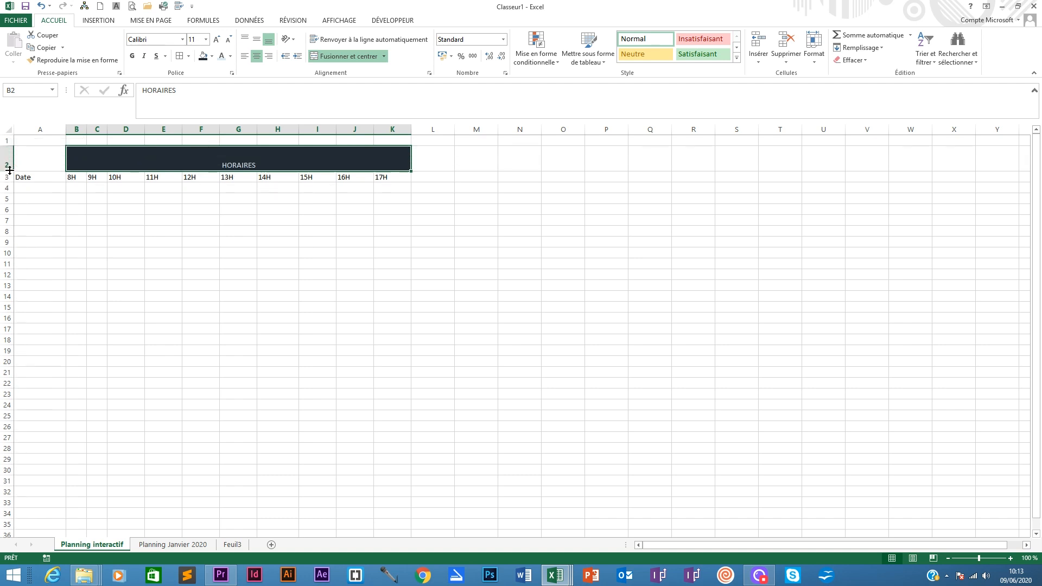
pyautogui.click(256, 39)
pyautogui.click(136, 56)
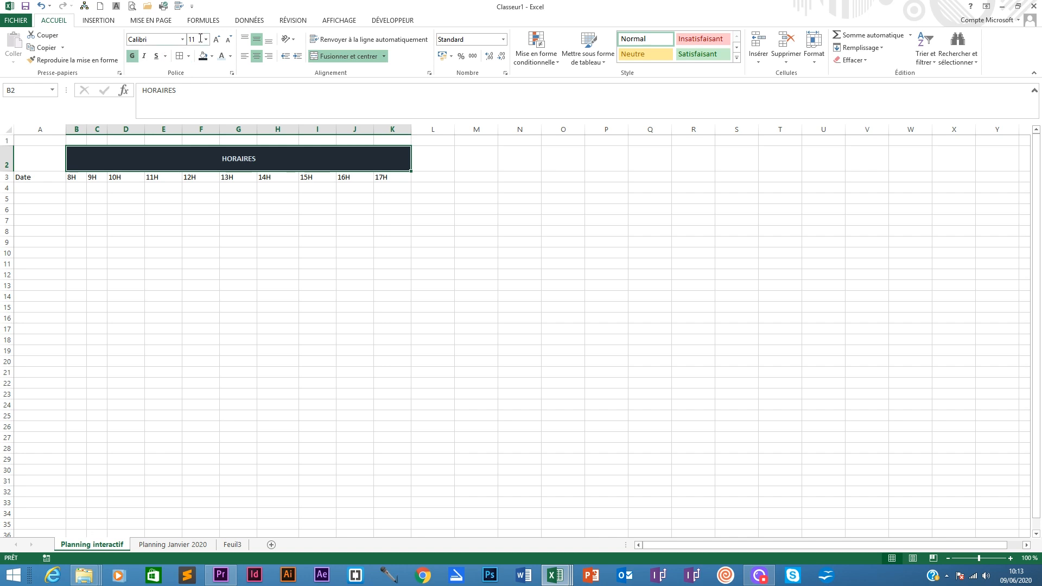
pyautogui.click(205, 39)
pyautogui.click(193, 127)
# - Give the header row A3:K3 a dark fill and white text
pyautogui.moveTo(37, 176); pyautogui.dragTo(399, 173)
pyautogui.click(212, 56)
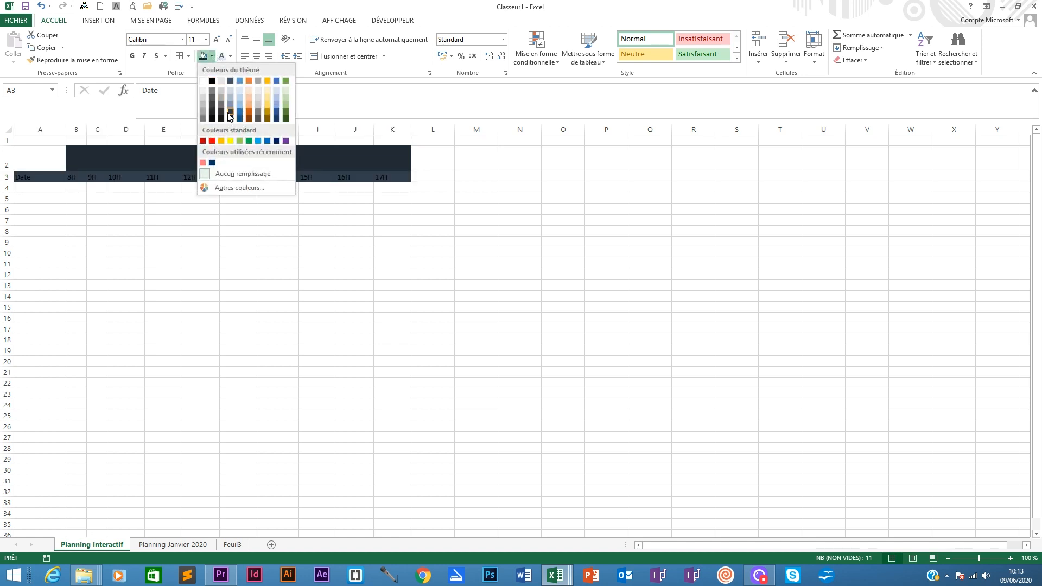
pyautogui.click(230, 114)
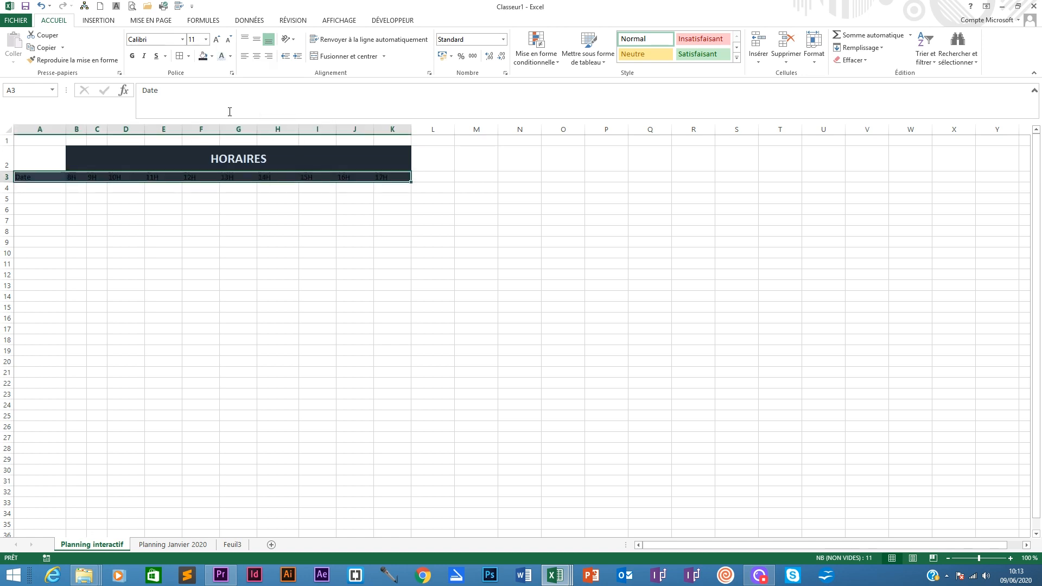
pyautogui.click(222, 56)
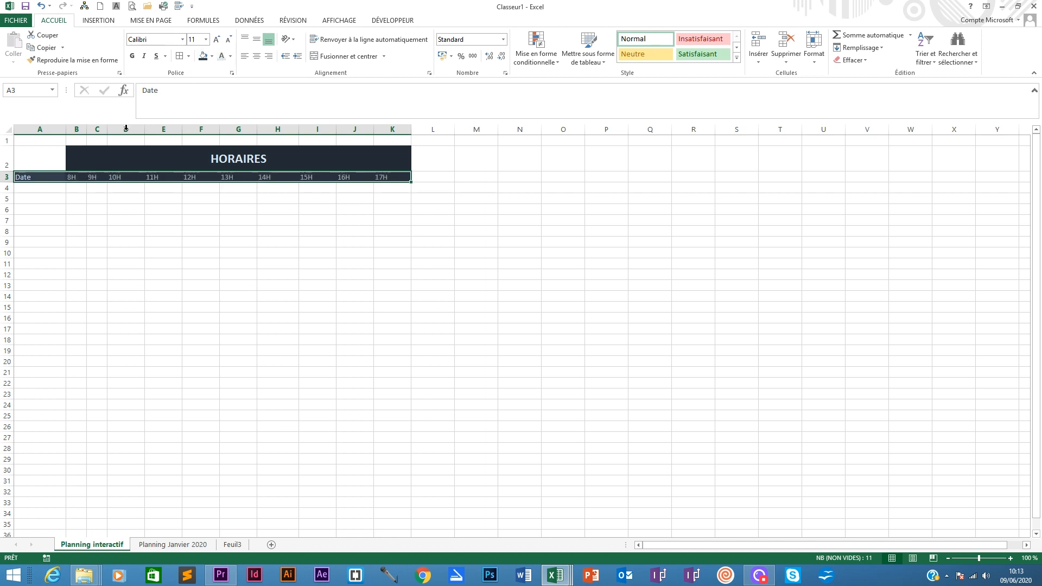
# - Heighten row 3 and centre the Date and hour headers vertically and horizontally
pyautogui.moveTo(11, 182); pyautogui.dragTo(392, 179)
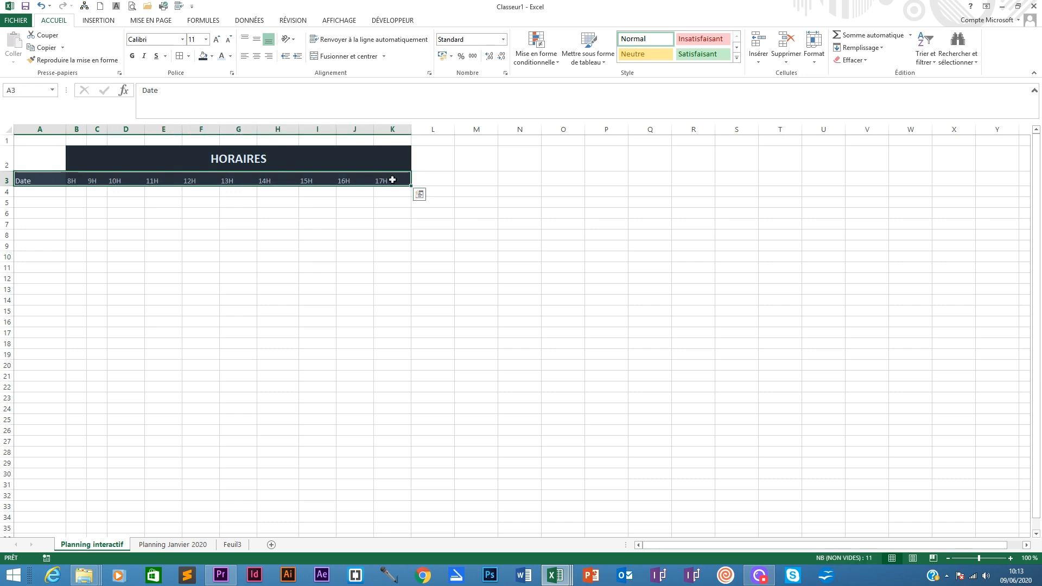
pyautogui.click(256, 39)
pyautogui.click(256, 56)
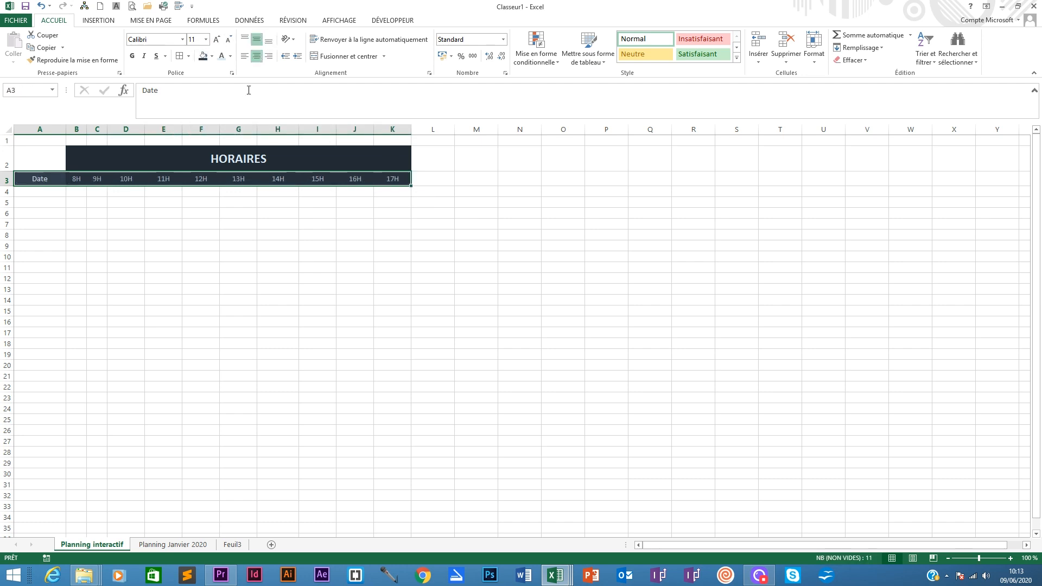
# - Add all borders to the header row A3:K3
pyautogui.click(39, 191)
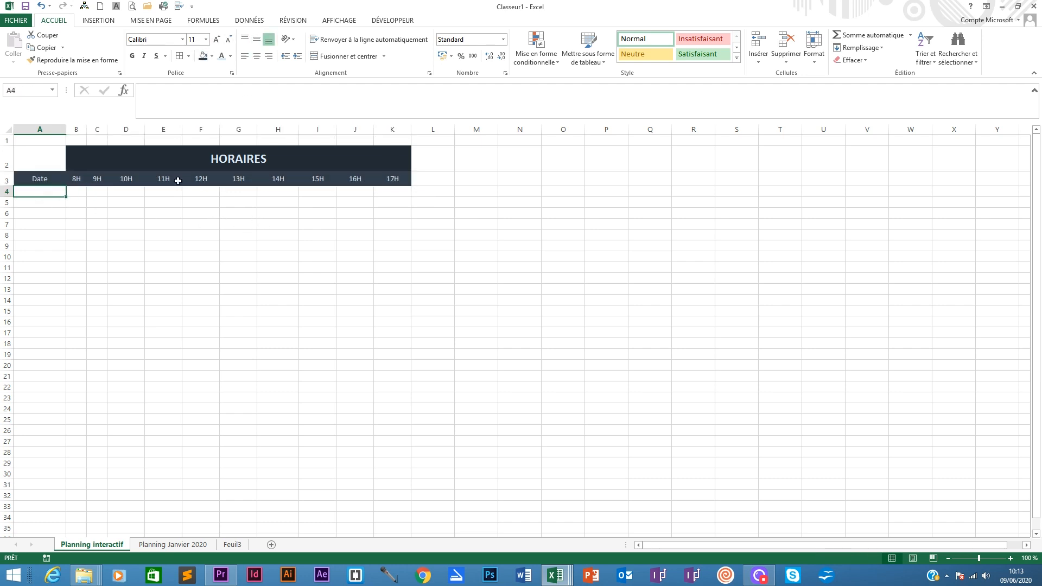
pyautogui.moveTo(36, 178); pyautogui.dragTo(392, 179)
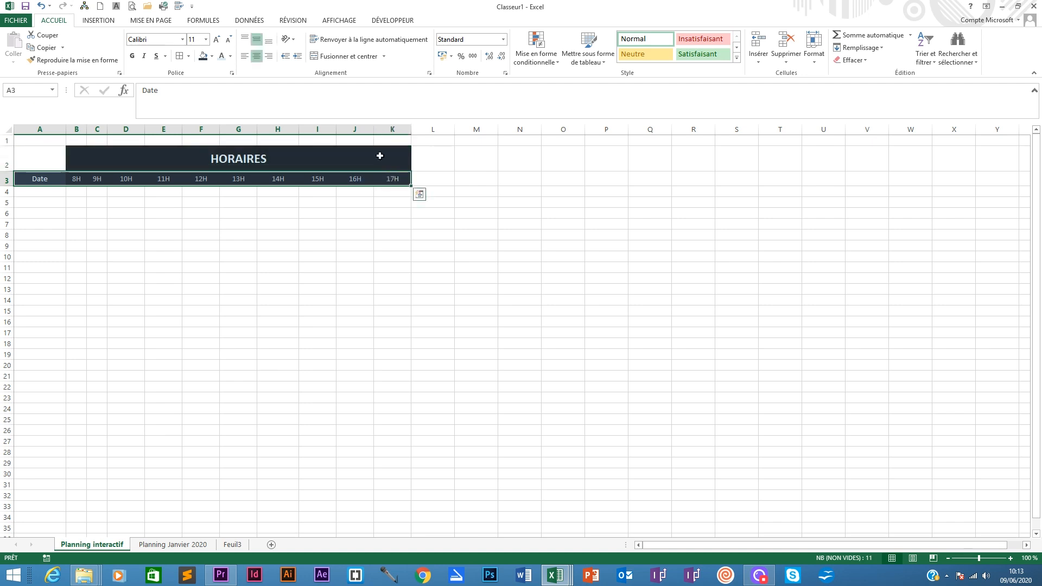
pyautogui.click(181, 57)
pyautogui.click(109, 154)
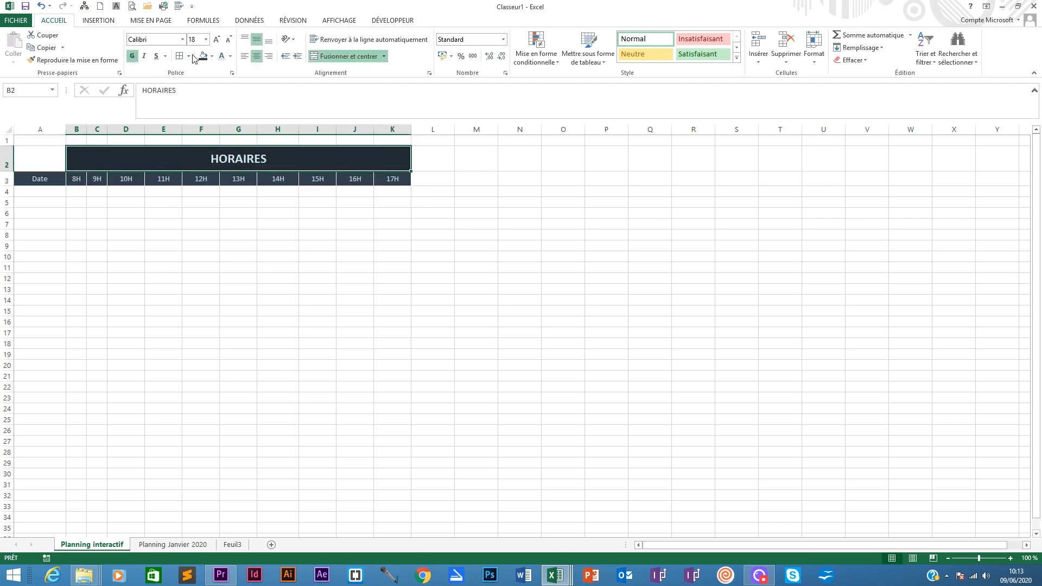
pyautogui.click(50, 188)
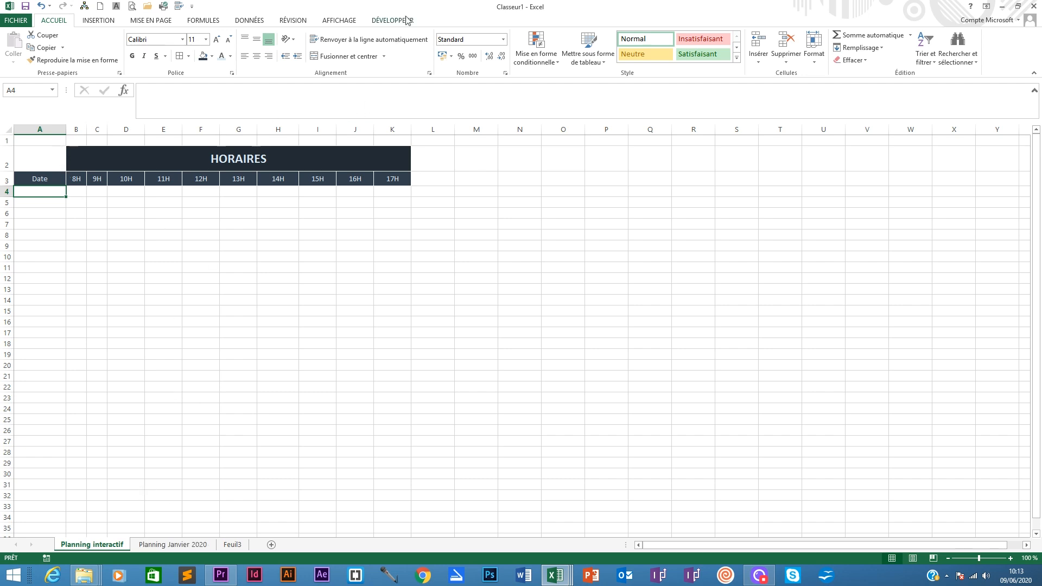
# - Add a list data validation to A4 with source 'Planning Janvier 2020'!$A$4:$A$34
pyautogui.click(261, 22)
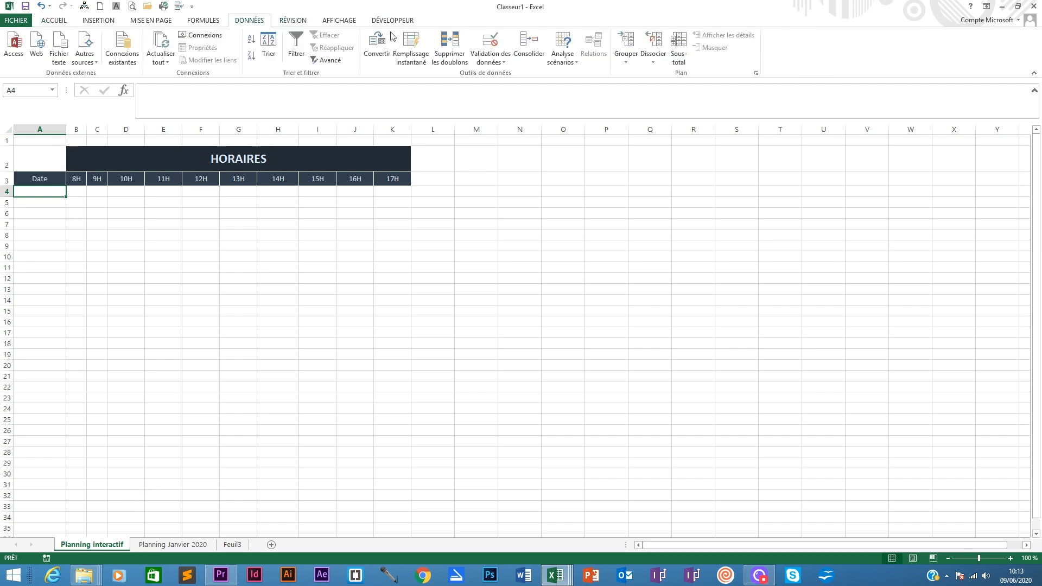
pyautogui.click(490, 58)
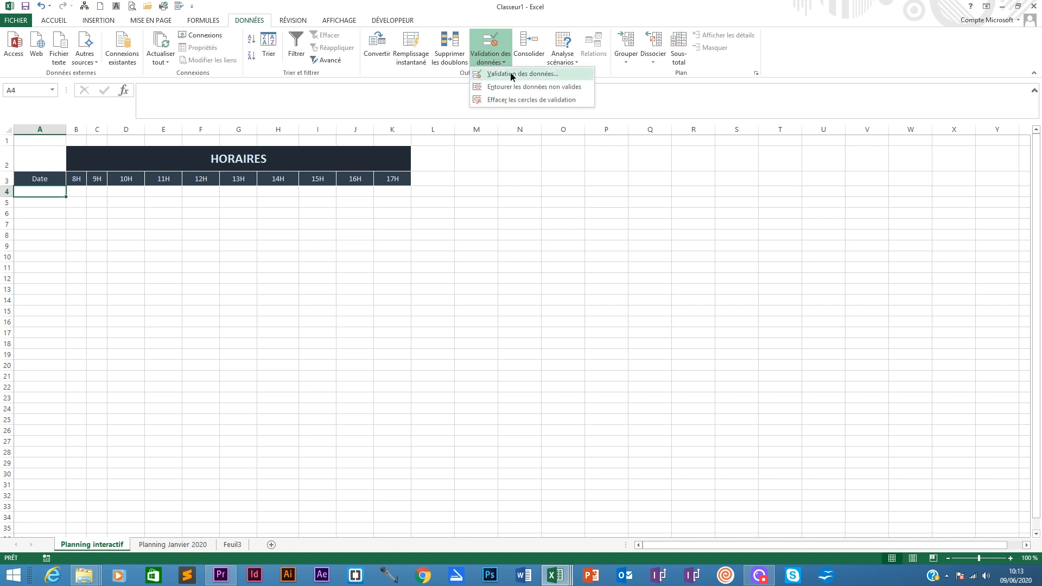
pyautogui.click(512, 75)
pyautogui.click(704, 220)
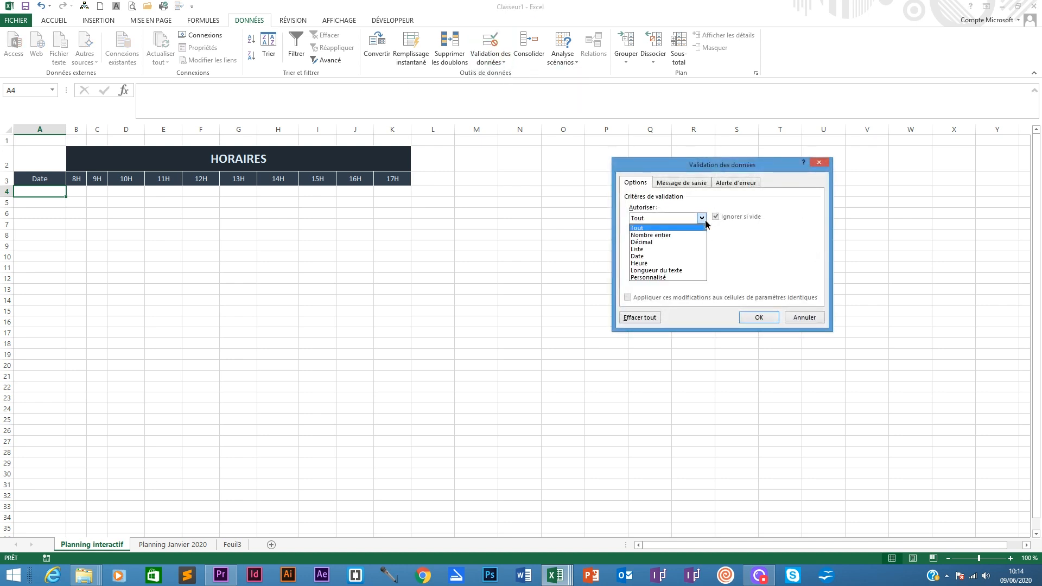
pyautogui.click(643, 251)
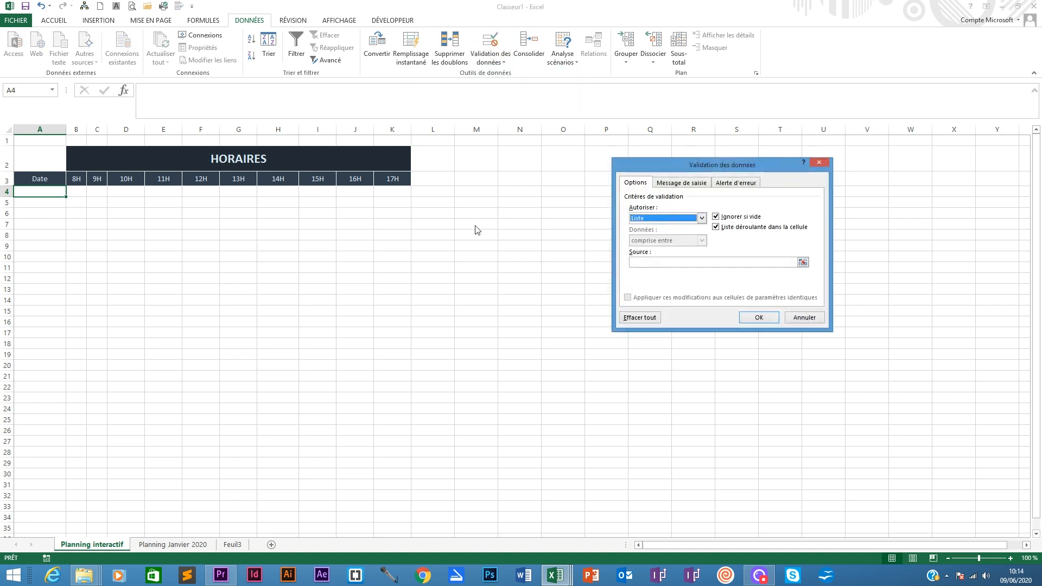
pyautogui.click(639, 261)
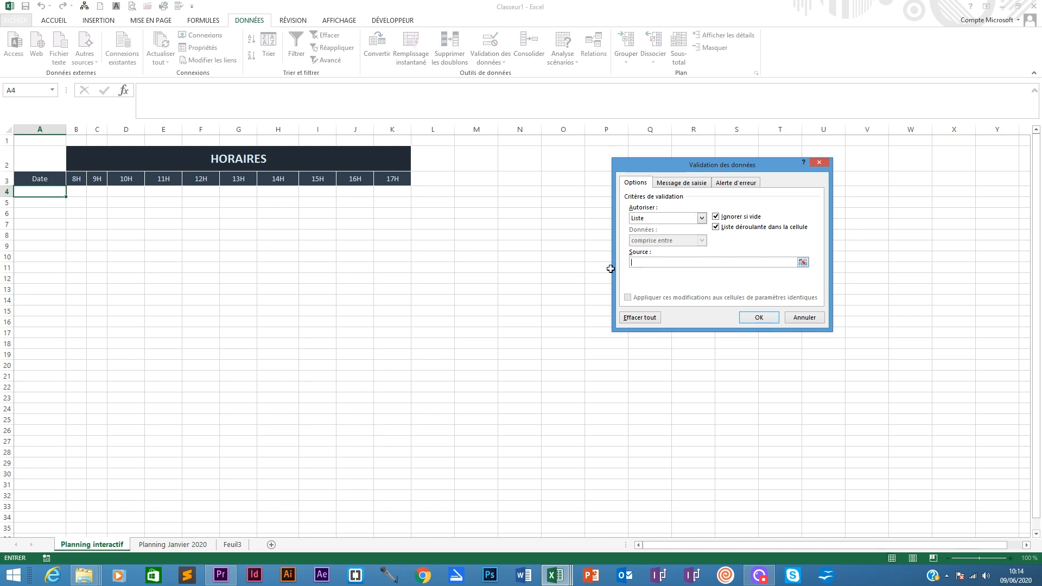
pyautogui.click(173, 544)
pyautogui.click(59, 228)
pyautogui.moveTo(59, 229); pyautogui.dragTo(74, 493)
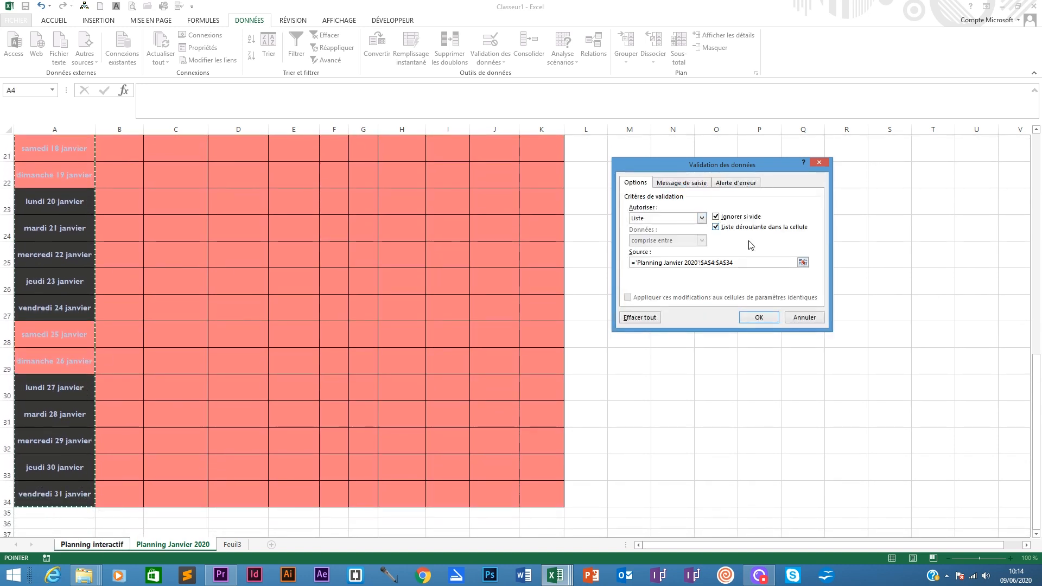
pyautogui.click(759, 317)
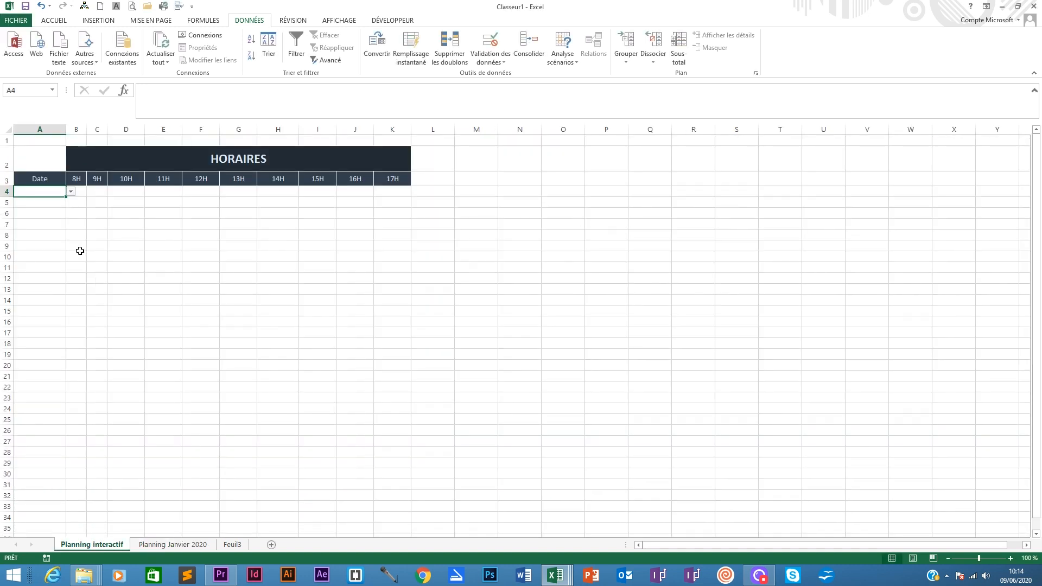
# - Choose the first date from A4's drop-down list and apply the long date format to A4
pyautogui.click(72, 191)
pyautogui.click(57, 203)
pyautogui.click(61, 22)
pyautogui.click(503, 39)
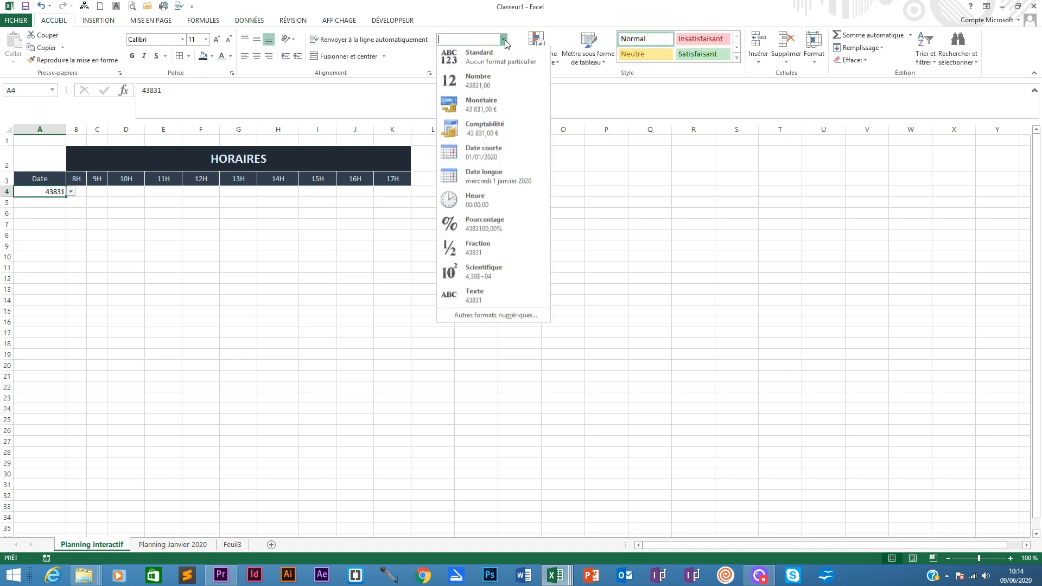
pyautogui.click(490, 176)
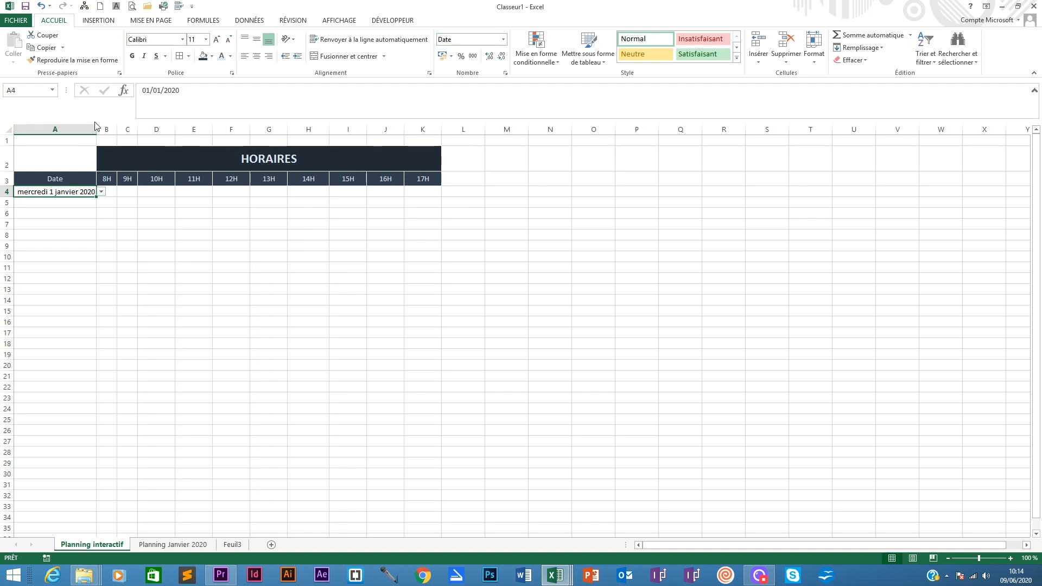
# - Choose mardi 7 janvier from A4's drop-down list of dates
pyautogui.click(101, 192)
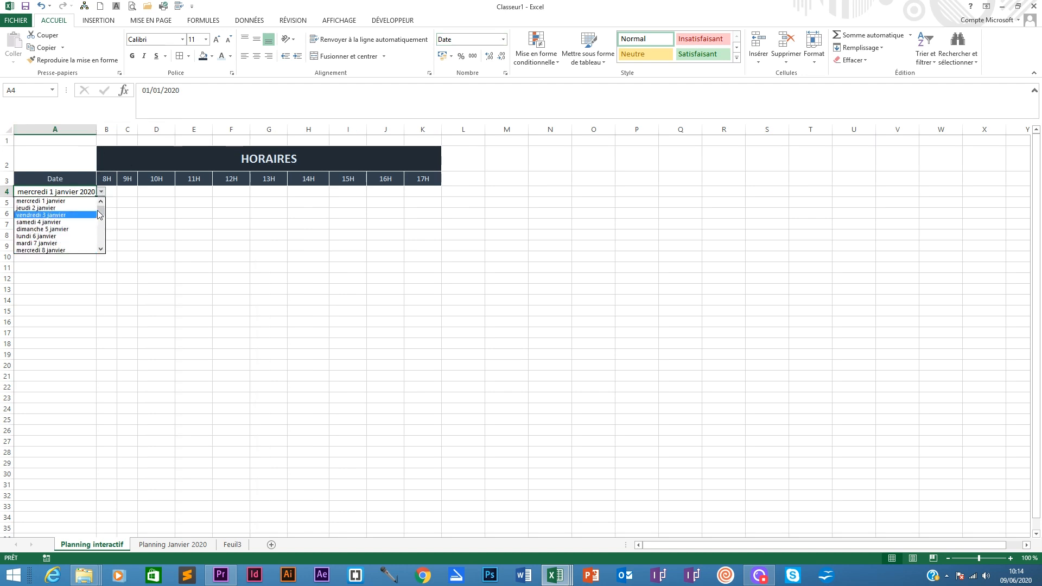
pyautogui.moveTo(100, 211); pyautogui.dragTo(103, 220)
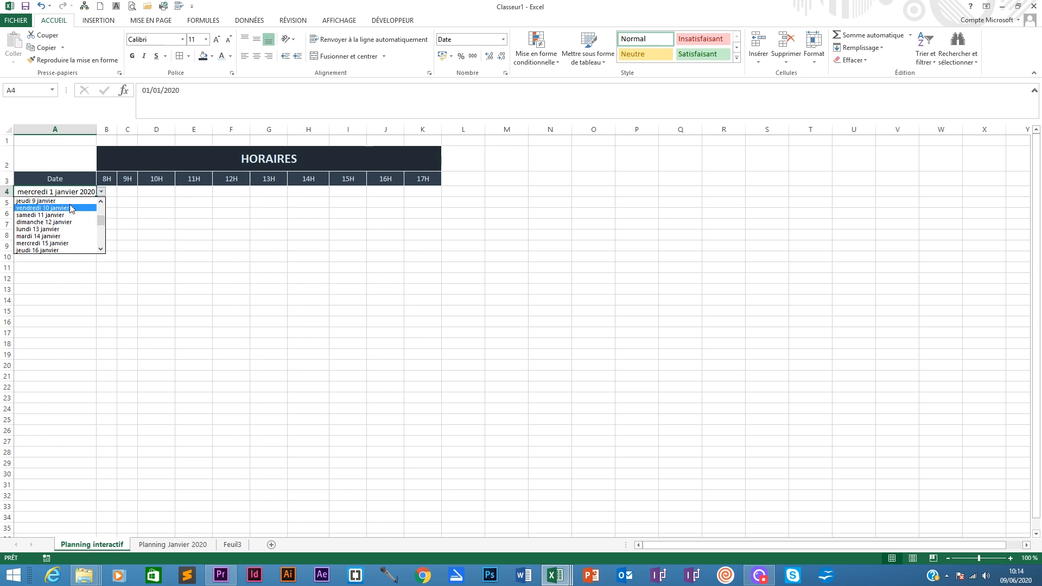
pyautogui.click(101, 202)
pyautogui.click(101, 202)
pyautogui.click(102, 203)
pyautogui.click(101, 203)
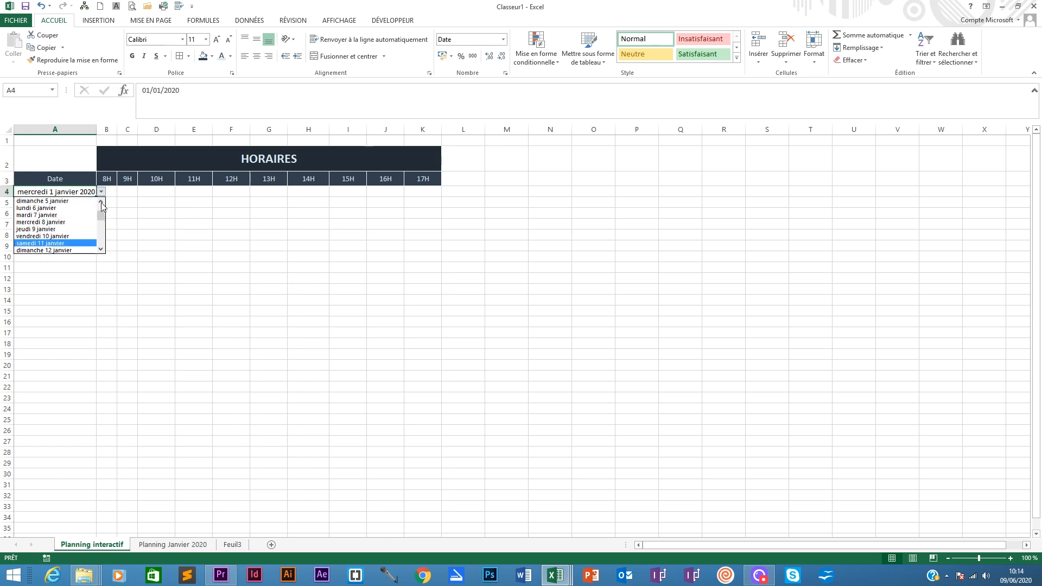
pyautogui.click(101, 203)
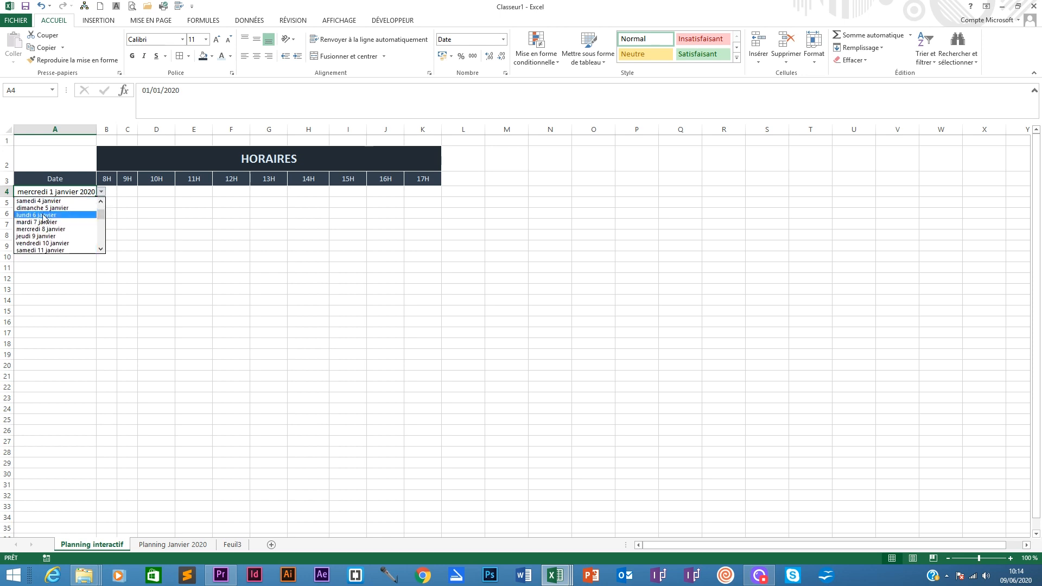
pyautogui.click(43, 222)
# - Review the Planning Janvier 2020 sheet and return to the Planning interactif sheet
pyautogui.click(201, 544)
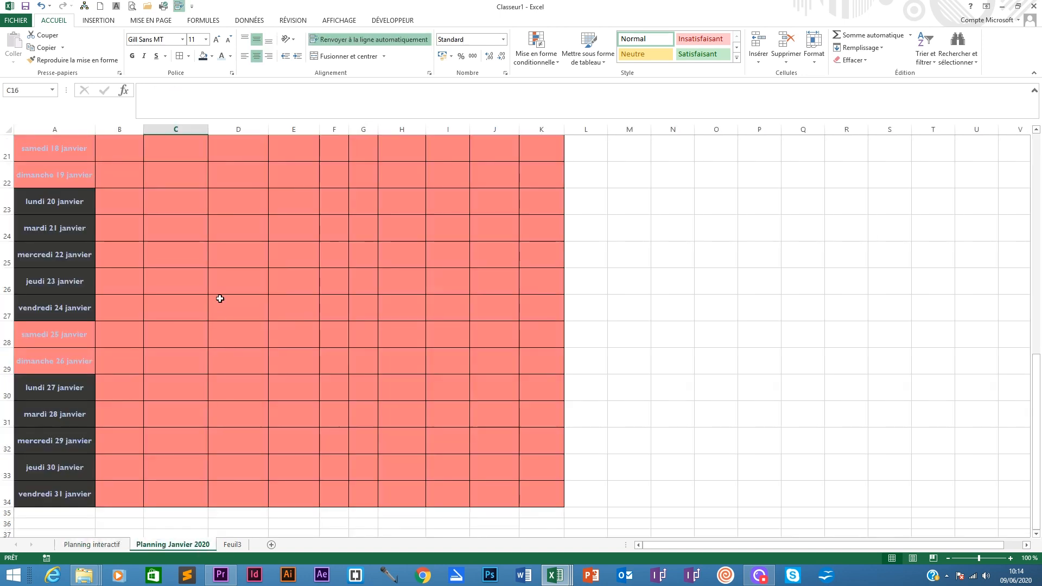
pyautogui.scroll(5, 214, 277)
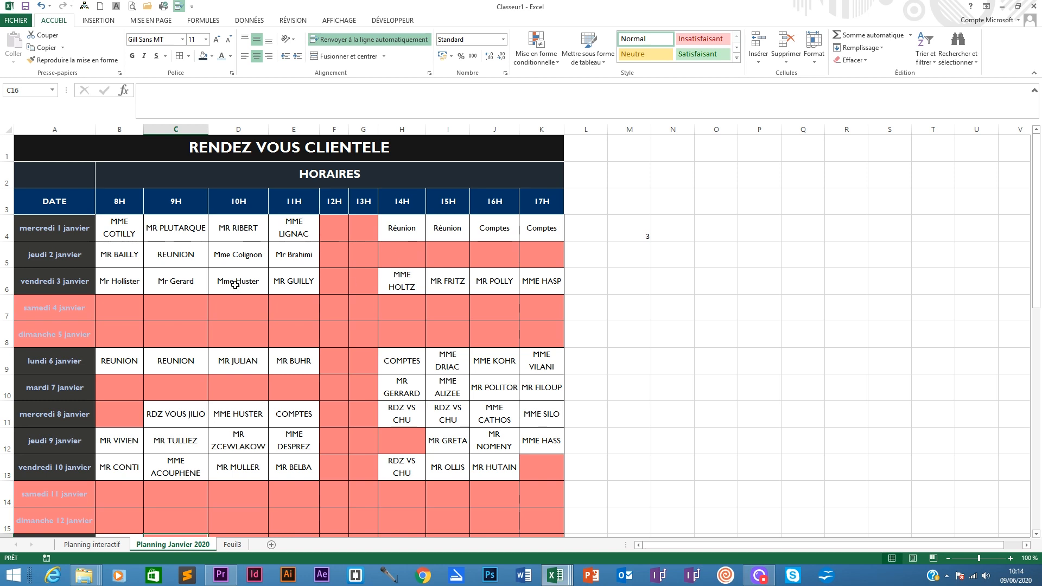
pyautogui.click(107, 536)
pyautogui.click(98, 544)
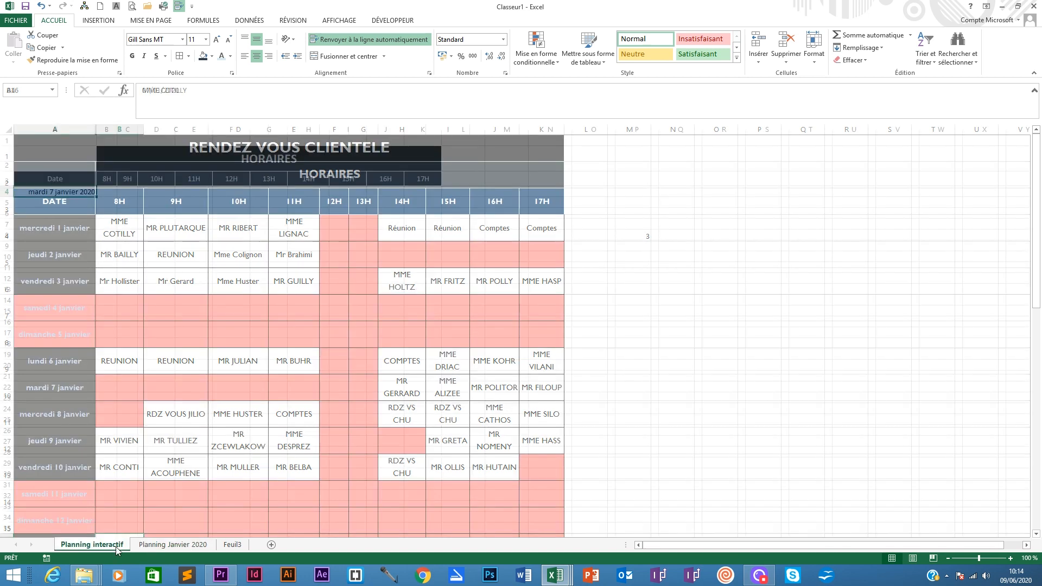
# - Choose vendredi 3 janvier from A4's drop-down list of dates
pyautogui.click(102, 193)
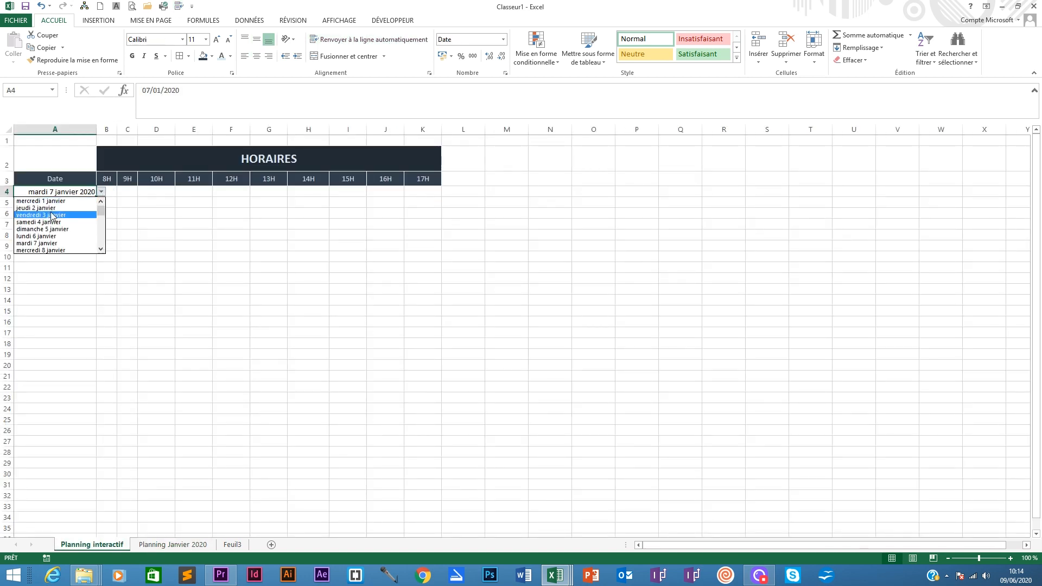
pyautogui.click(54, 216)
pyautogui.click(113, 191)
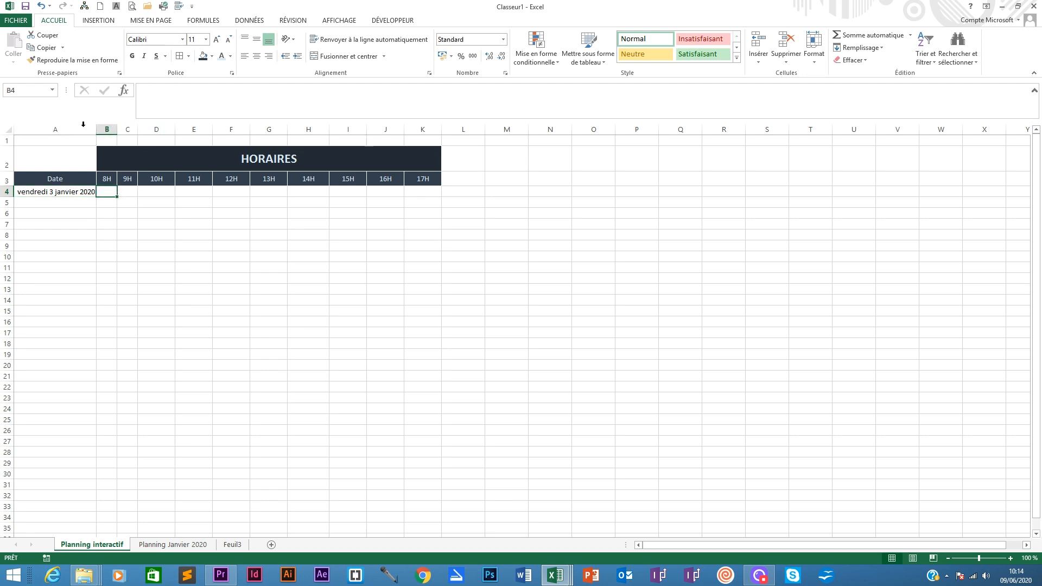
# - Widen columns A through K of the Planning interactif sheet
pyautogui.moveTo(83, 124); pyautogui.dragTo(416, 128)
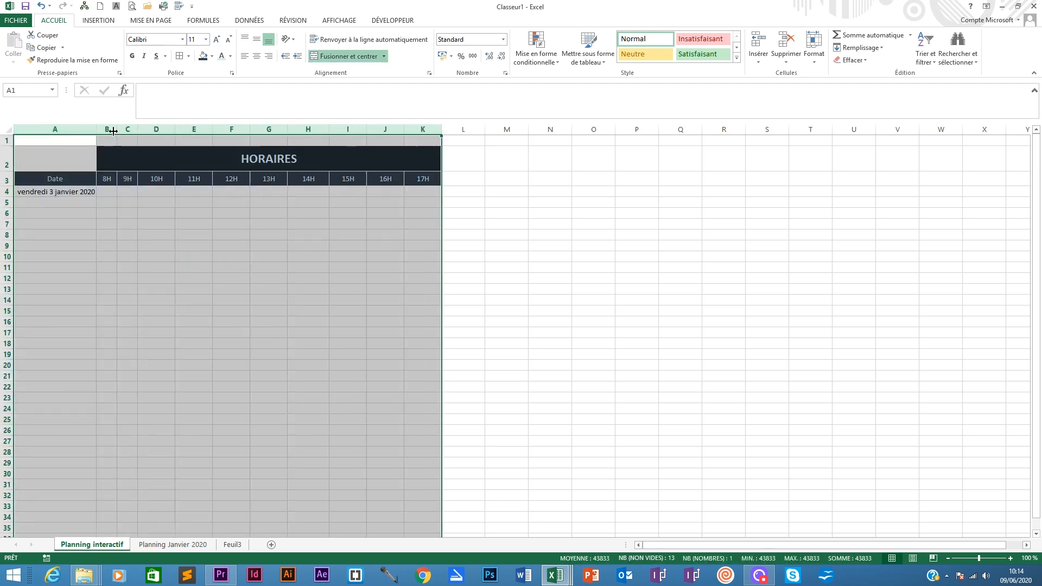
pyautogui.moveTo(112, 130); pyautogui.dragTo(175, 128)
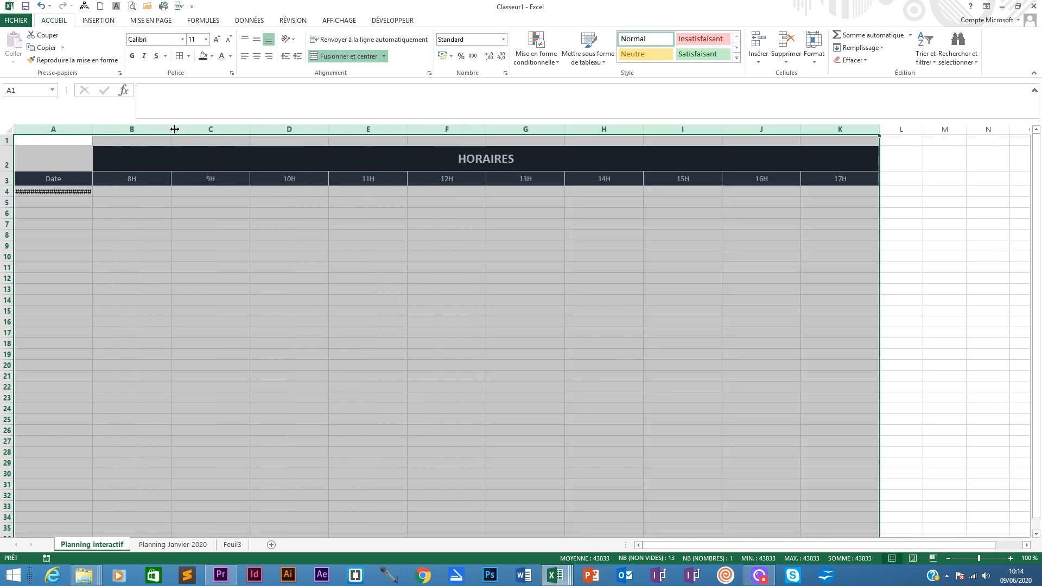
pyautogui.click(98, 193)
pyautogui.moveTo(94, 129); pyautogui.dragTo(105, 129)
# - Heighten row 4 and centre A4:K4 vertically and horizontally
pyautogui.moveTo(11, 197); pyautogui.dragTo(12, 213)
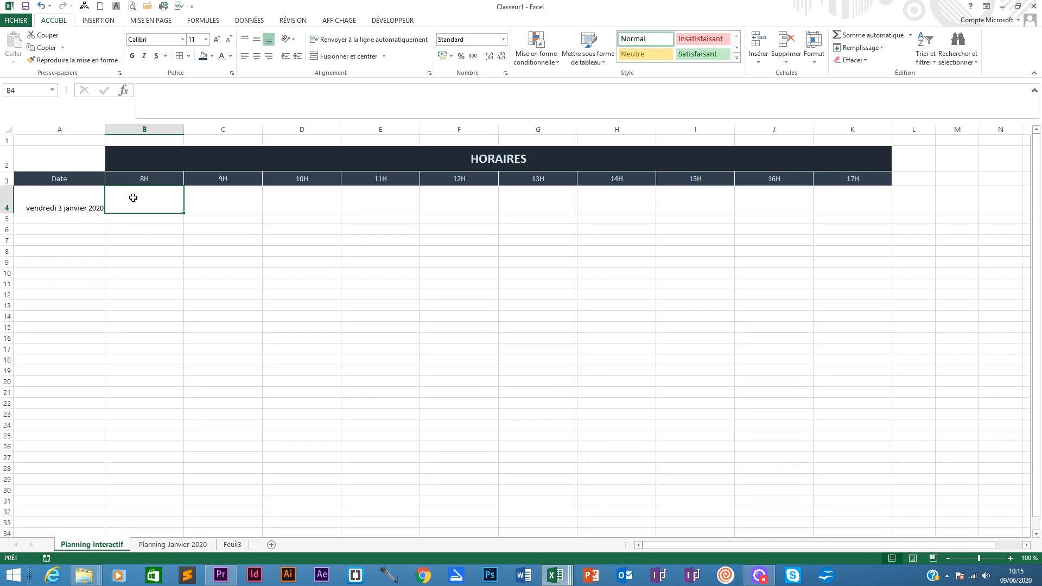
pyautogui.click(72, 207)
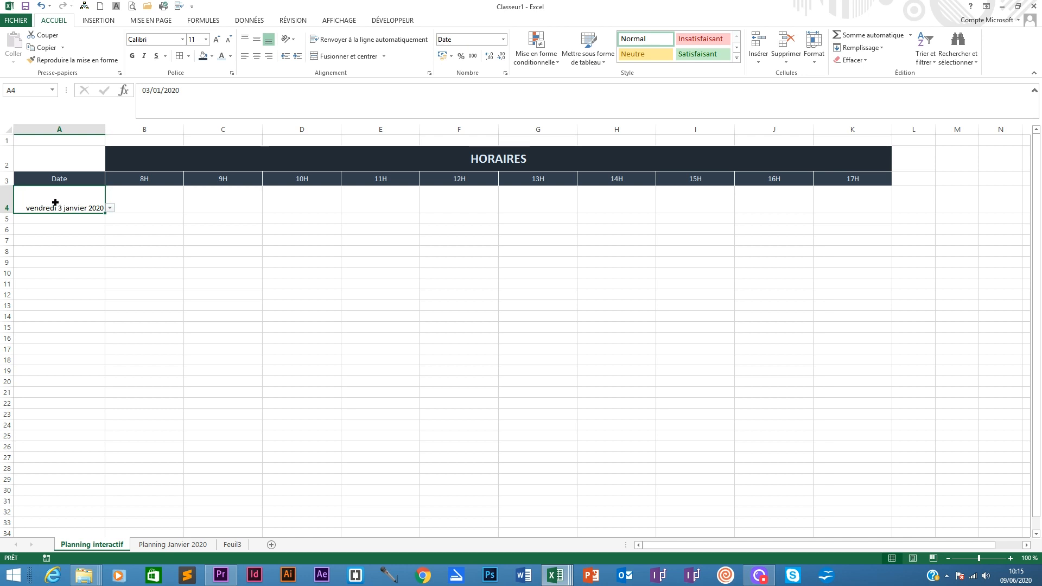
pyautogui.moveTo(55, 202); pyautogui.dragTo(860, 198)
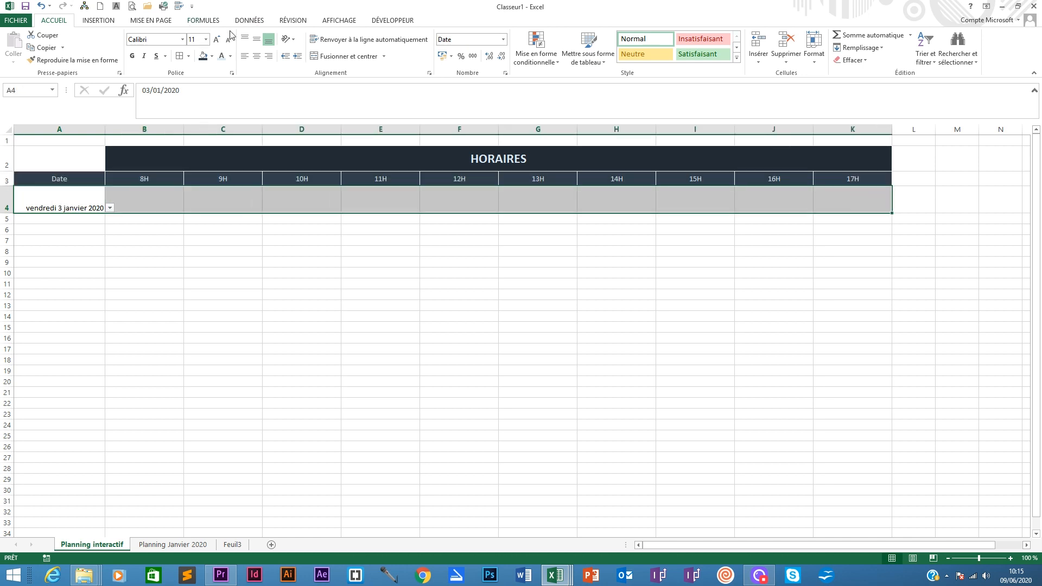
pyautogui.click(256, 39)
pyautogui.click(256, 56)
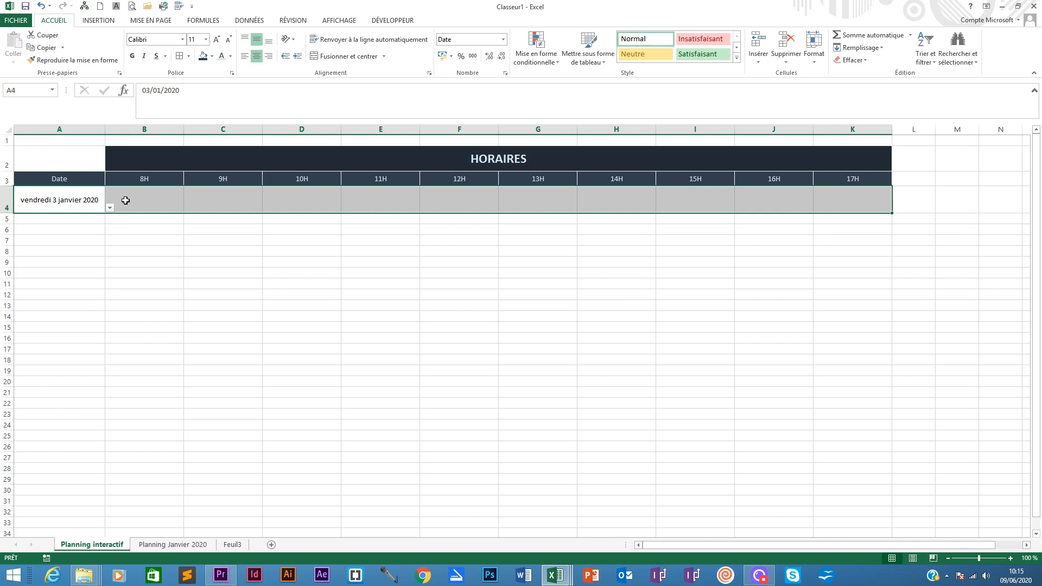
pyautogui.click(148, 199)
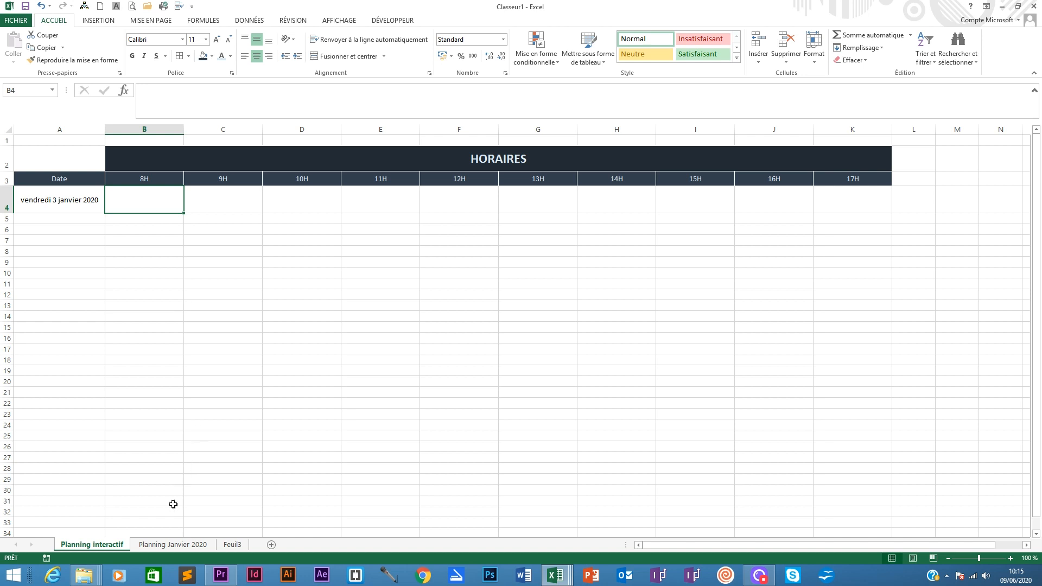
# - Define the name Planning2_janvier for the range A4:K34 on the Planning Janvier 2020 sheet
pyautogui.click(174, 543)
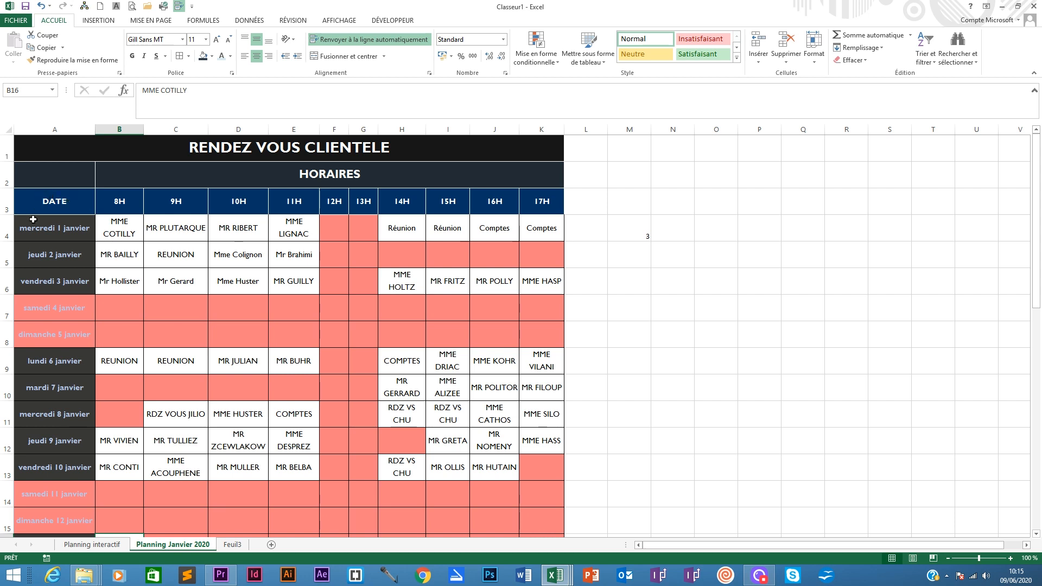
pyautogui.moveTo(52, 228); pyautogui.dragTo(542, 461)
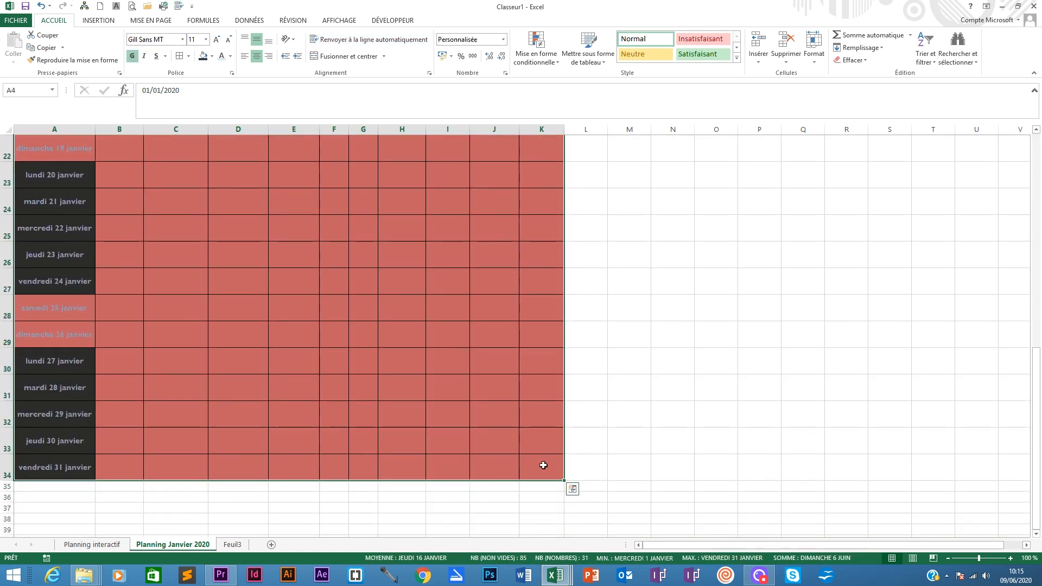
pyautogui.scroll(4, 320, 441)
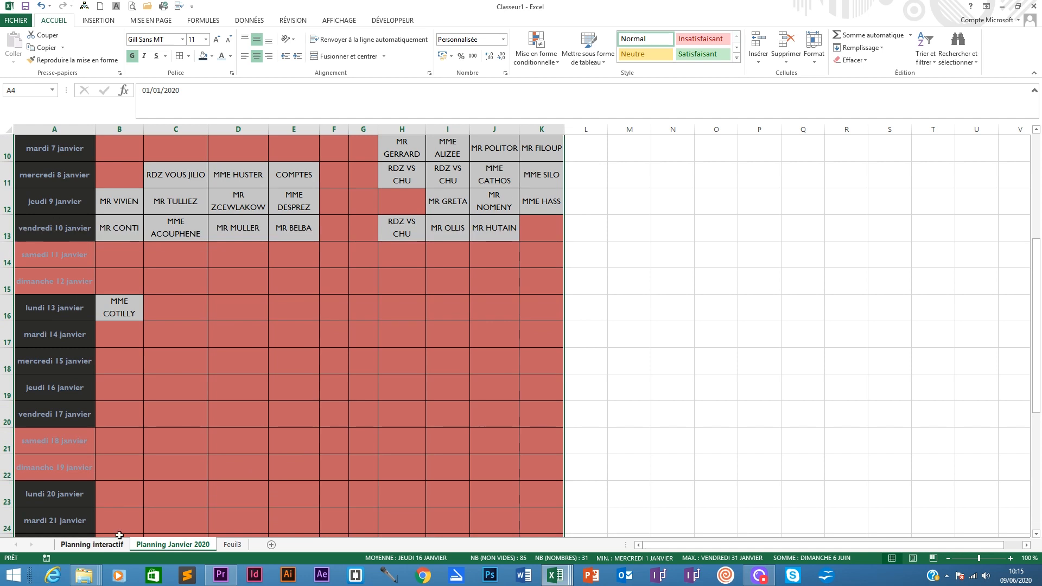
pyautogui.scroll(3, 228, 423)
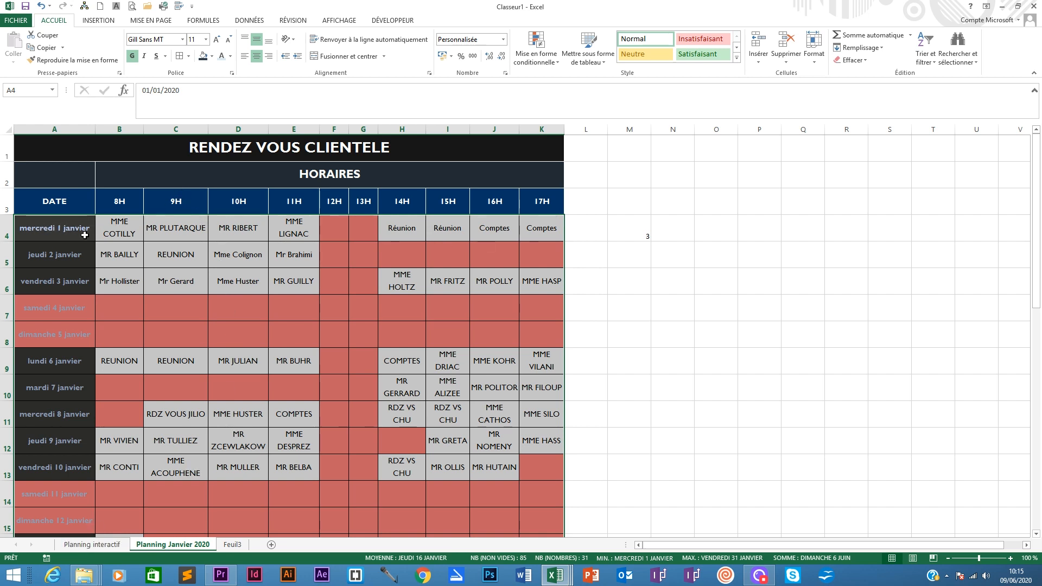
pyautogui.rightClick(59, 230)
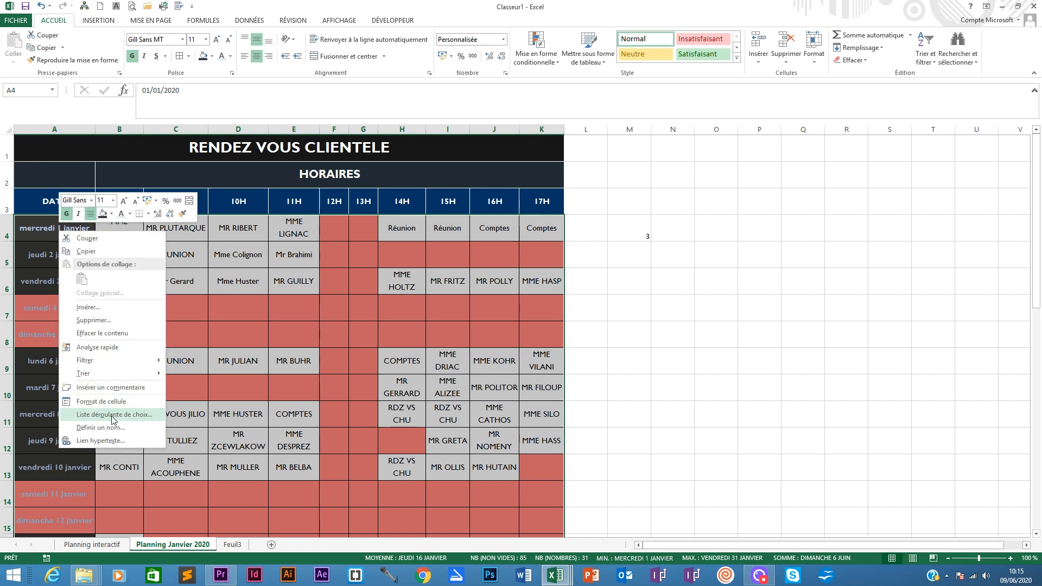
pyautogui.click(99, 428)
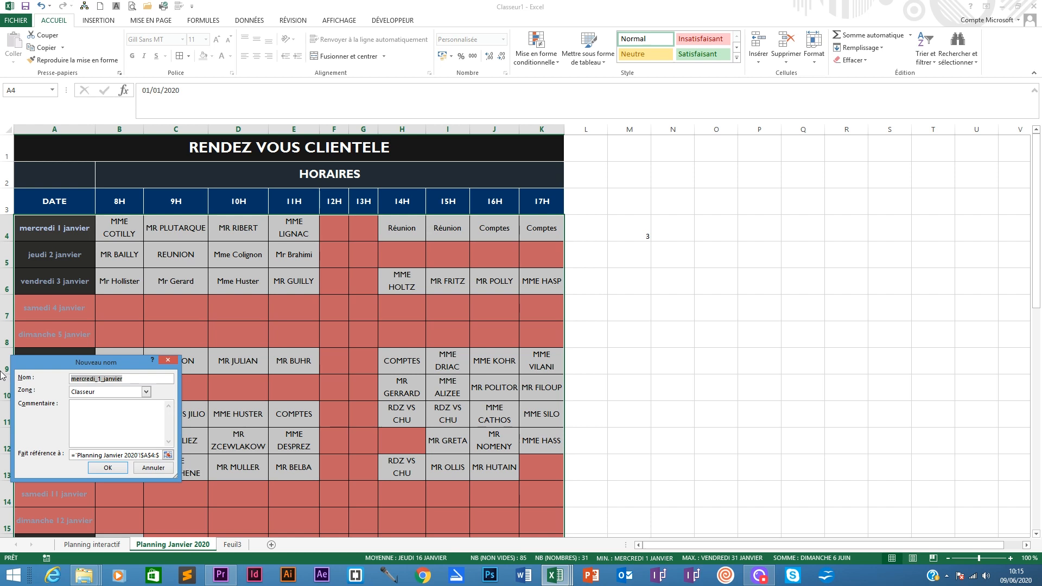
pyautogui.write('Planning')
pyautogui.click(107, 467)
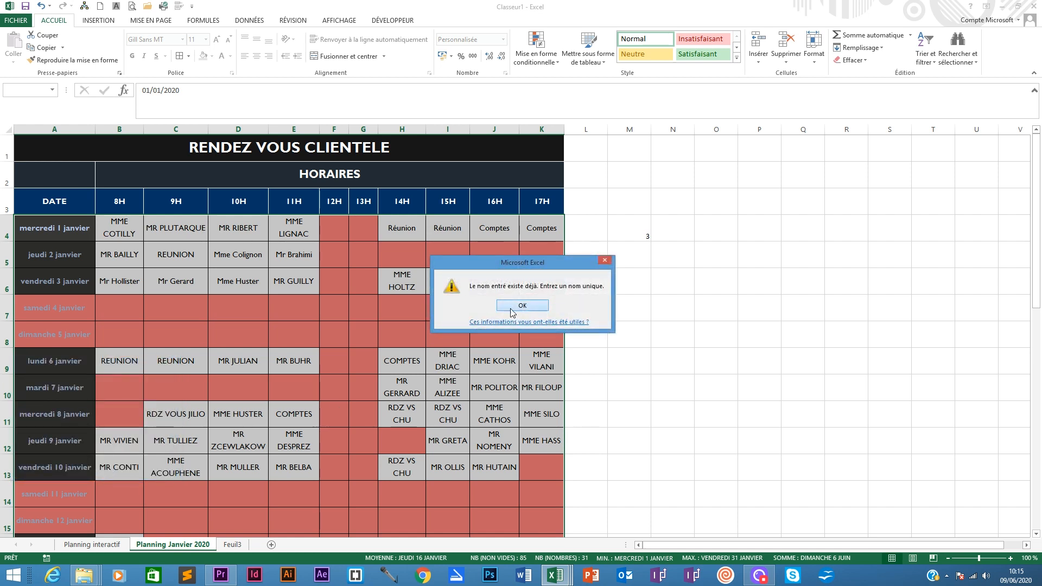
pyautogui.click(527, 304)
pyautogui.click(130, 379)
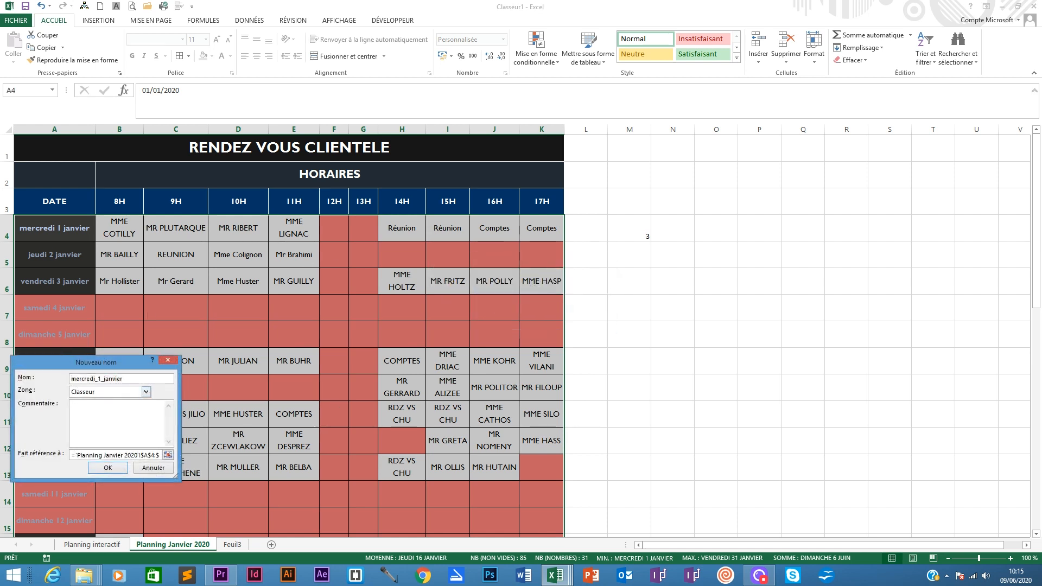
pyautogui.doubleClick(119, 378)
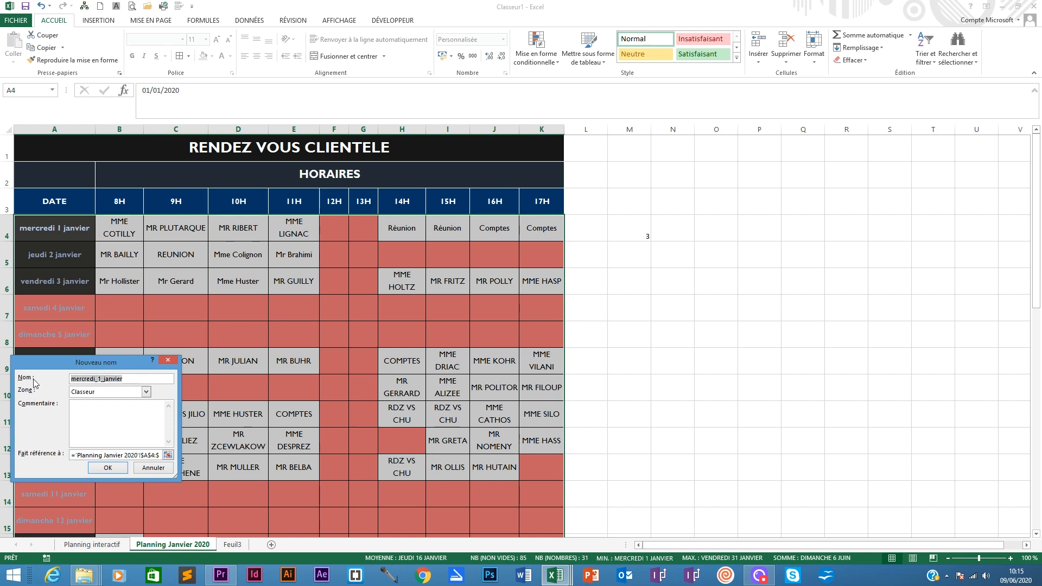
pyautogui.write('Planning2')
pyautogui.click(107, 467)
# - Enter in B4 a RECHERCHEV formula that looks up A4 in Planning2_janvier, returning column 2 with exact match FAUX
pyautogui.click(102, 549)
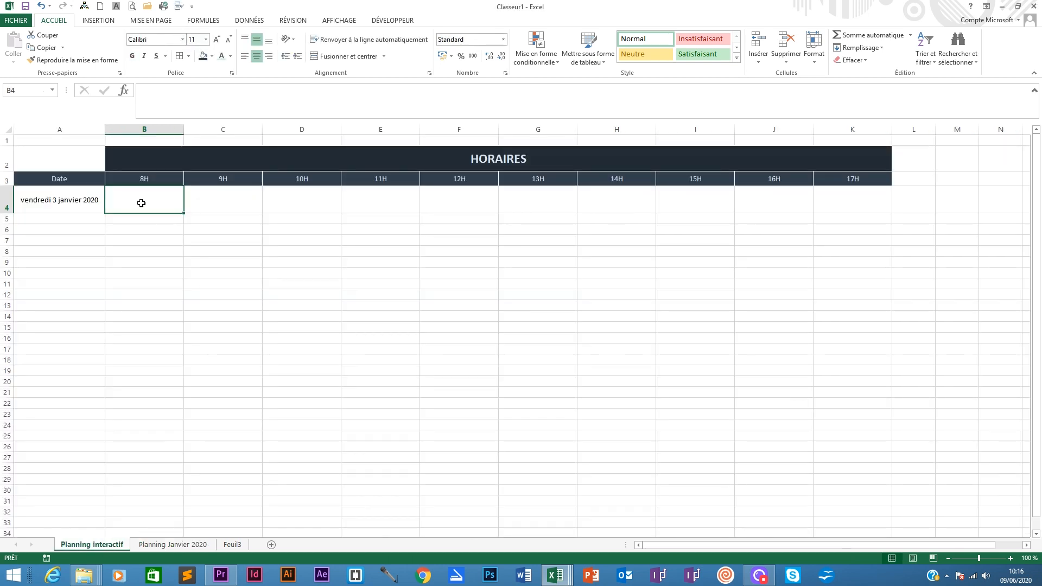
pyautogui.write('=')
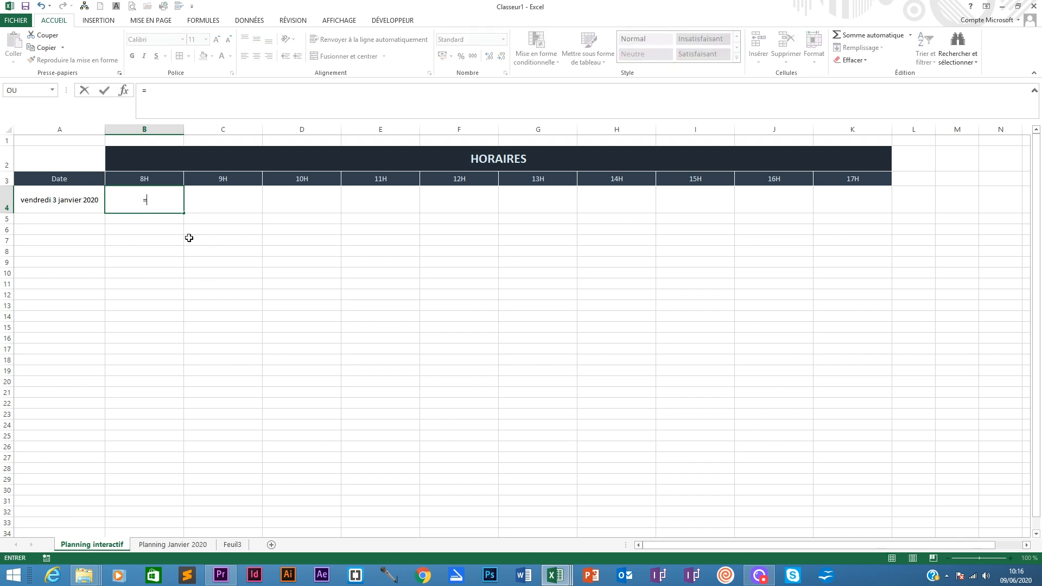
pyautogui.write('rech')
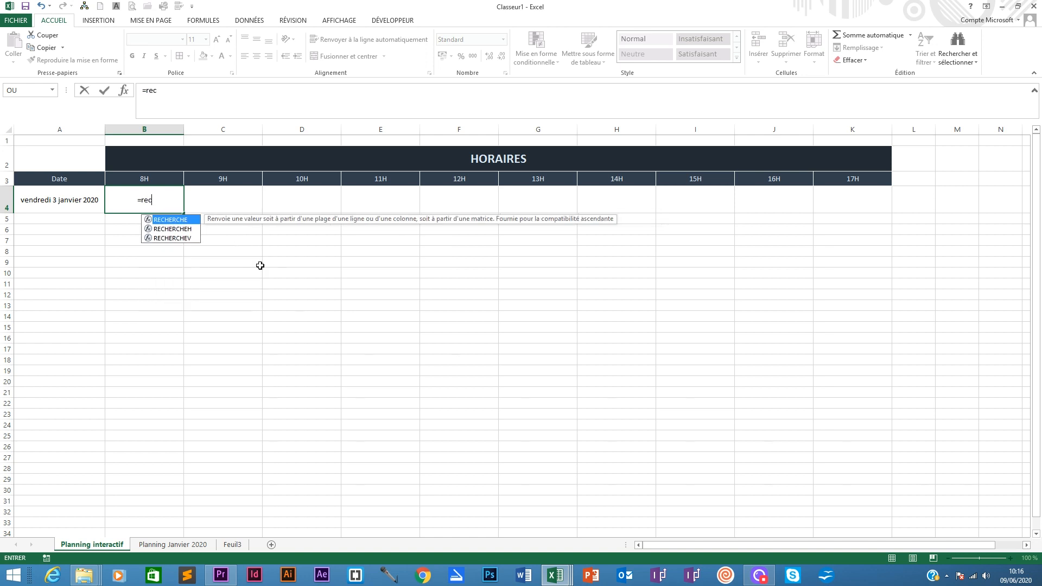
pyautogui.doubleClick(178, 239)
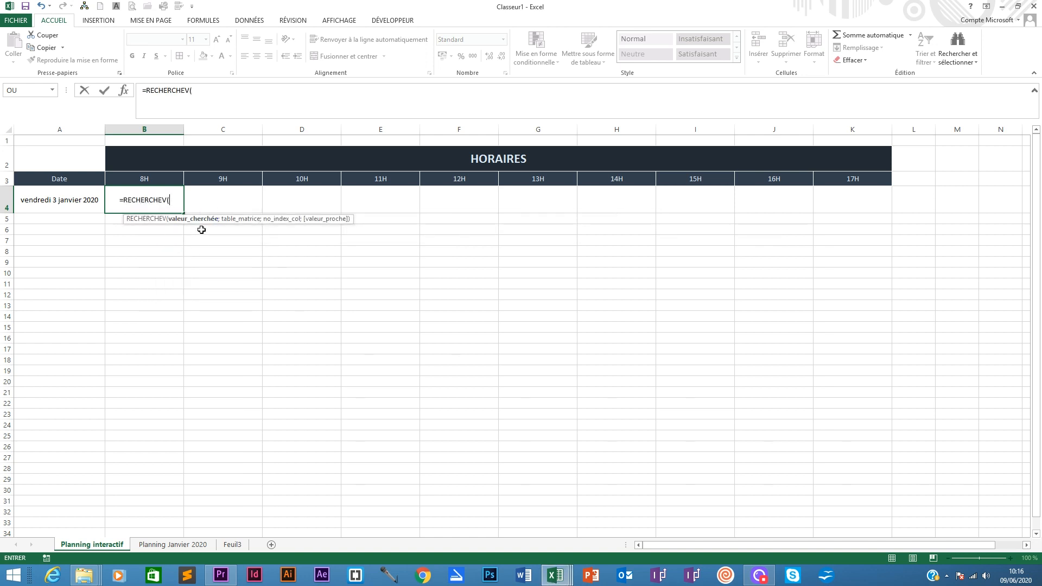
pyautogui.click(64, 198)
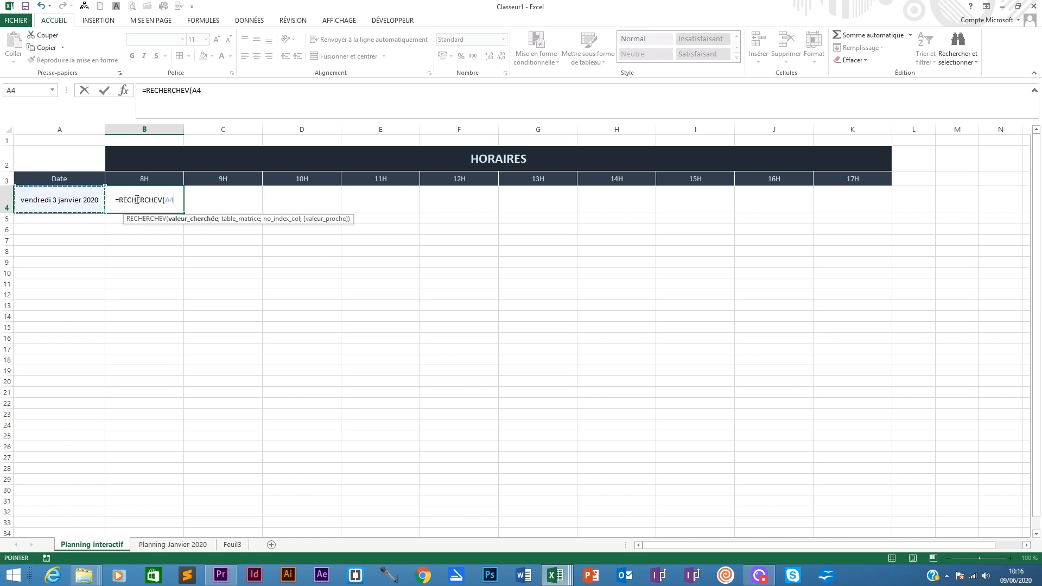
pyautogui.write(';')
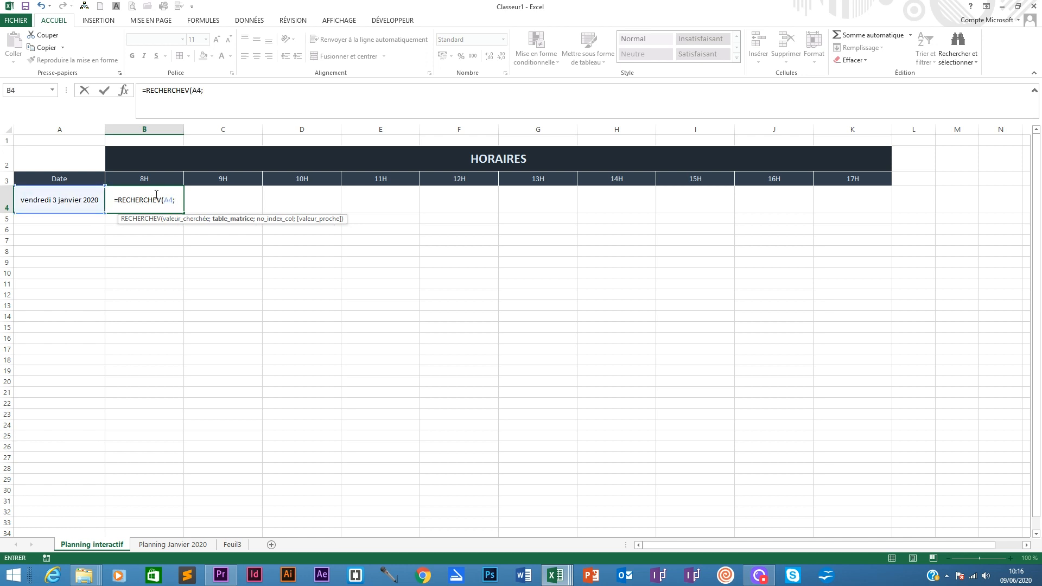
pyautogui.write('pl')
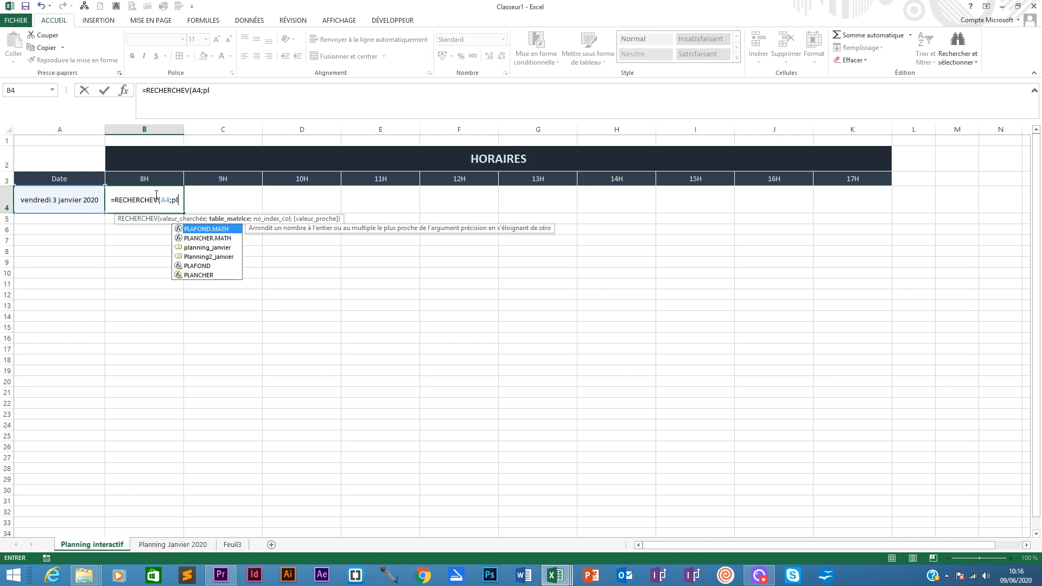
pyautogui.doubleClick(205, 256)
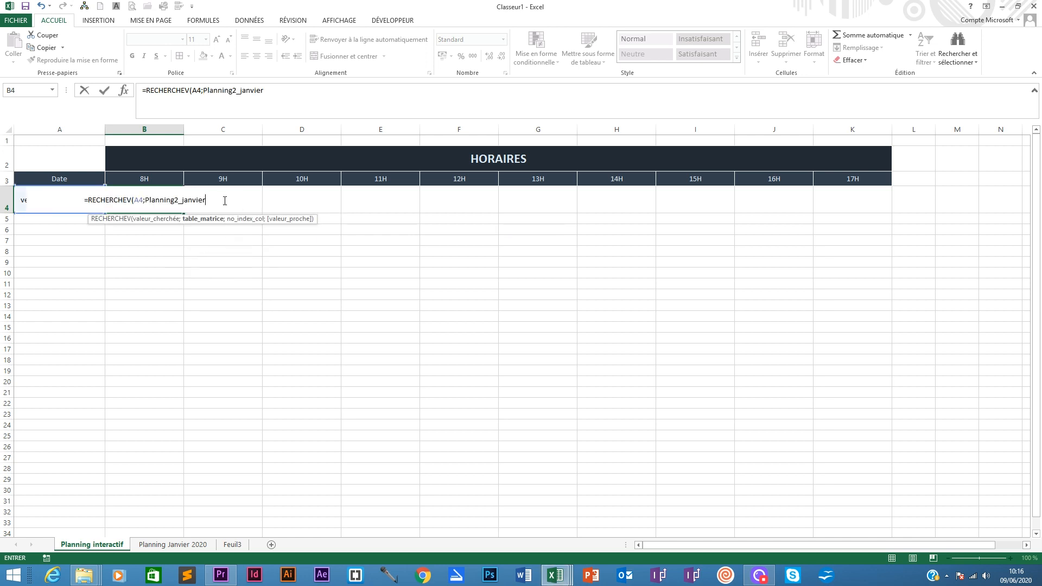
pyautogui.write(';')
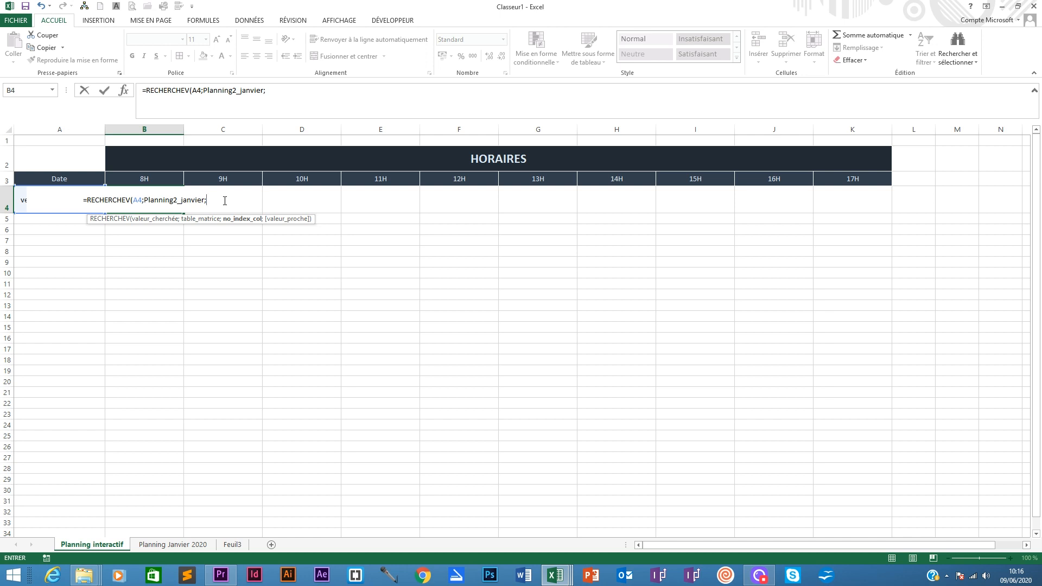
pyautogui.write('2')
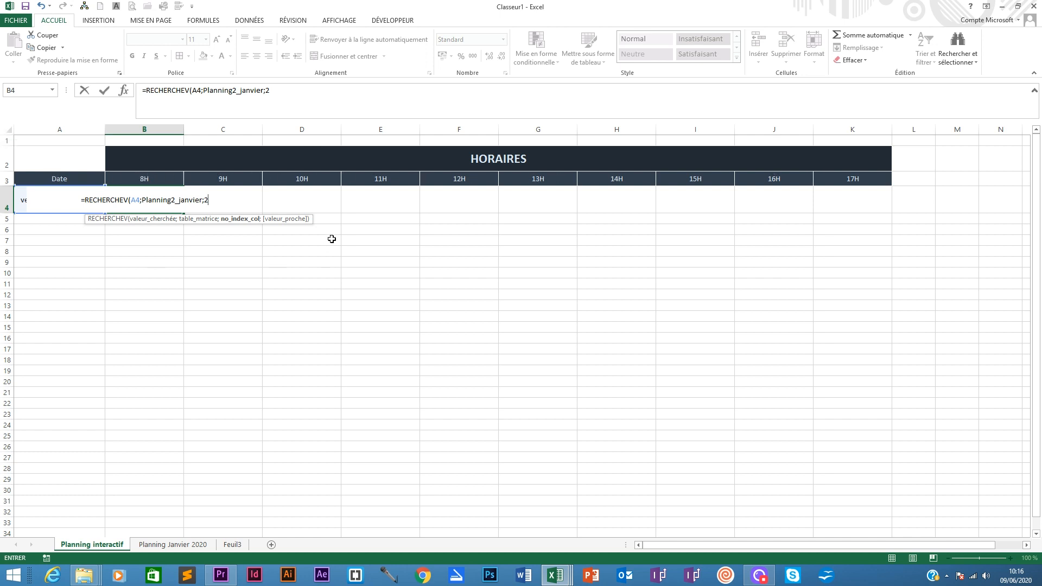
pyautogui.write(';')
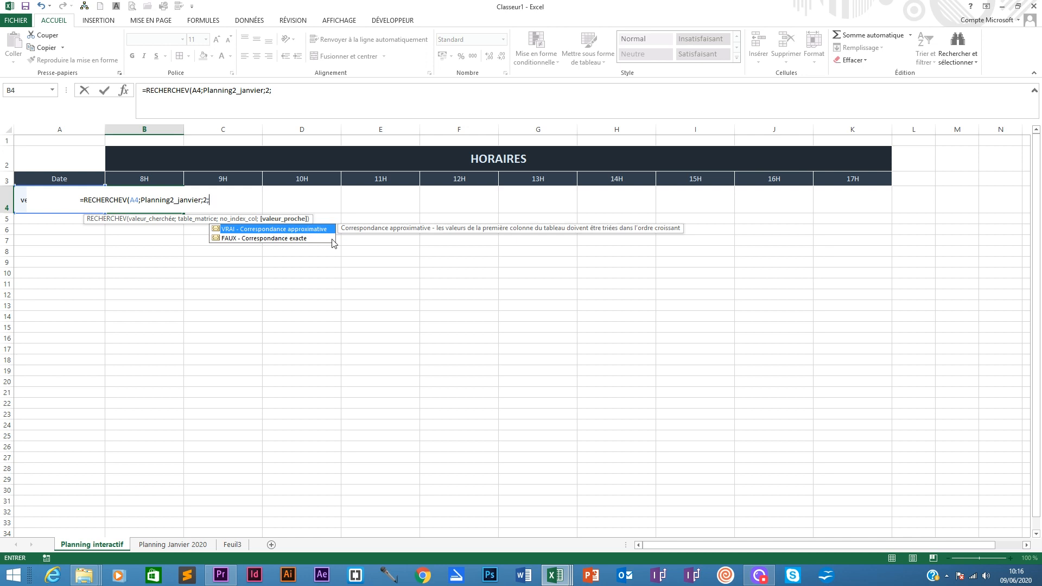
pyautogui.doubleClick(260, 238)
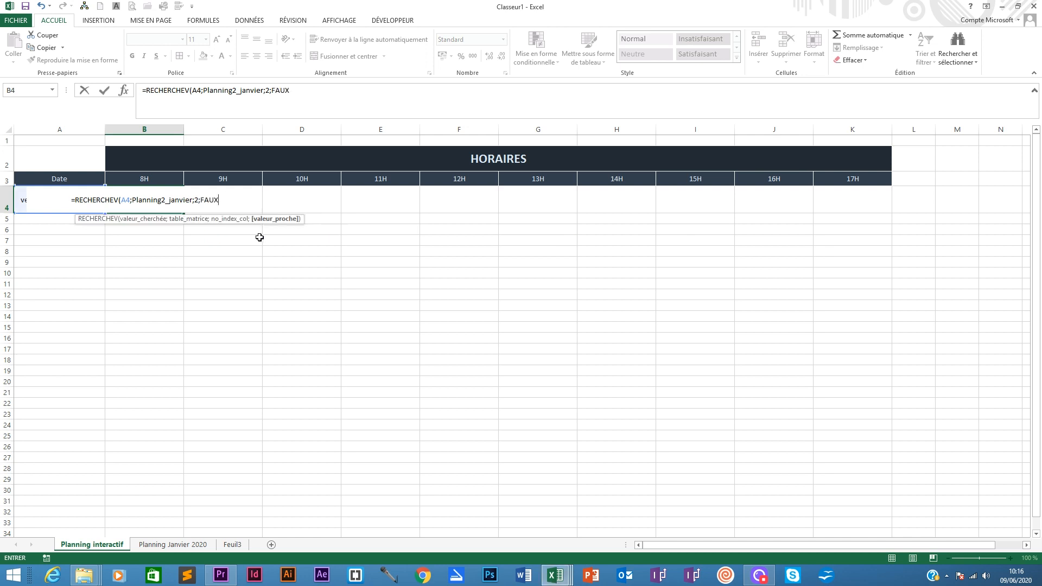
pyautogui.write(')')
pyautogui.press('Return')
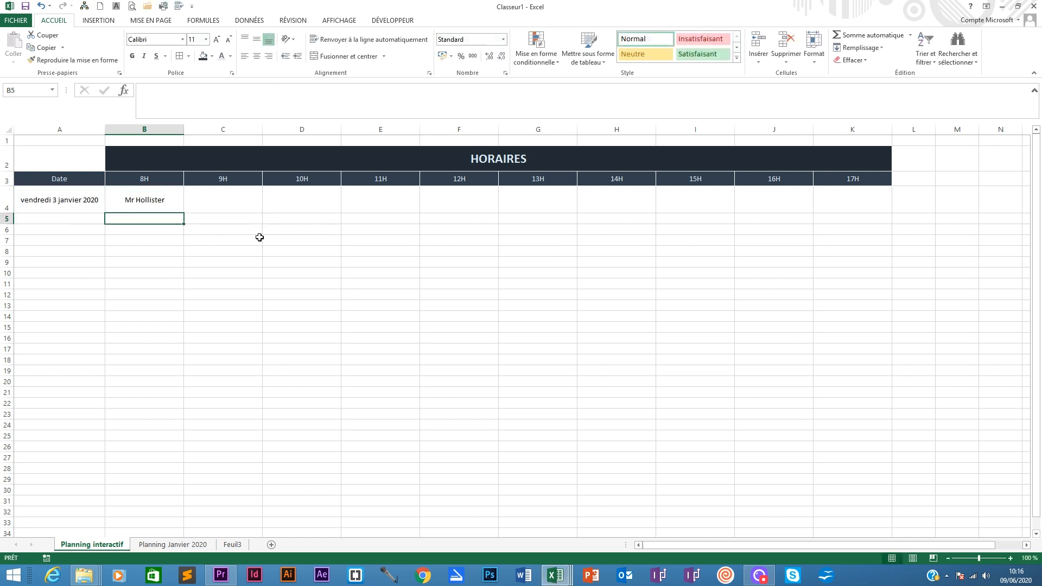
pyautogui.click(152, 202)
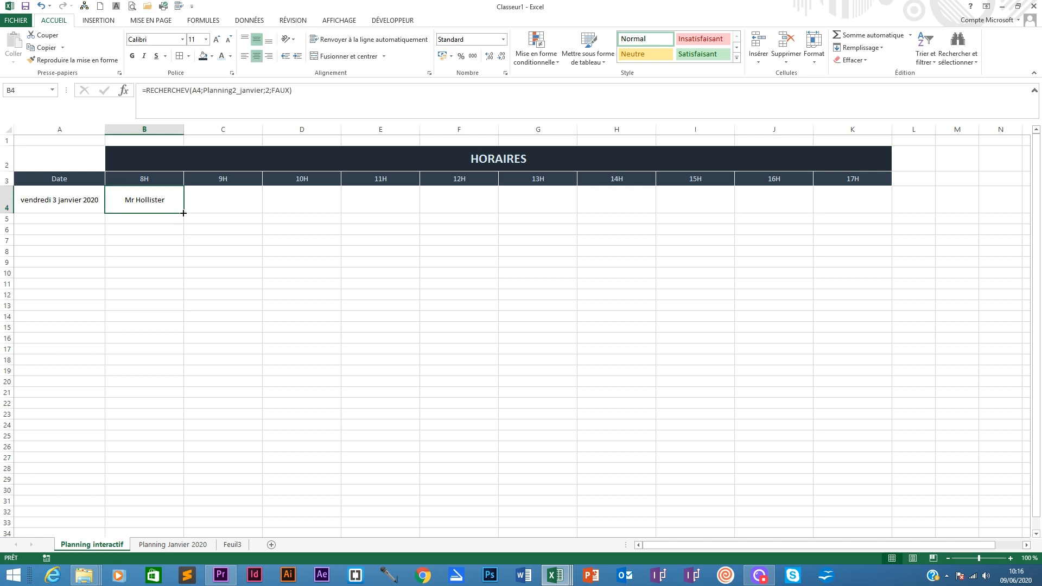
pyautogui.moveTo(183, 214); pyautogui.dragTo(406, 217)
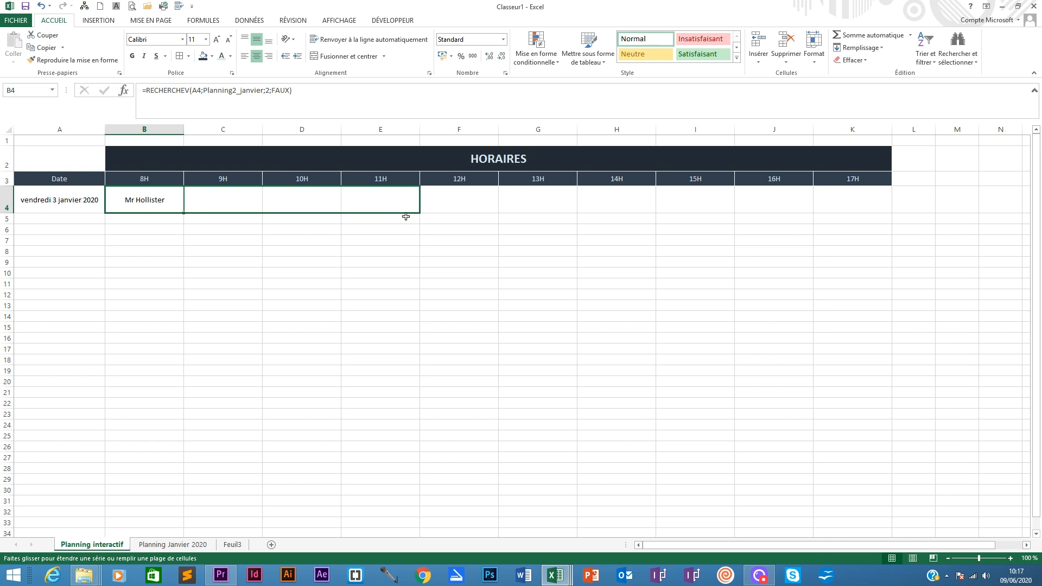
pyautogui.moveTo(405, 217); pyautogui.dragTo(184, 212)
pyautogui.click(195, 90)
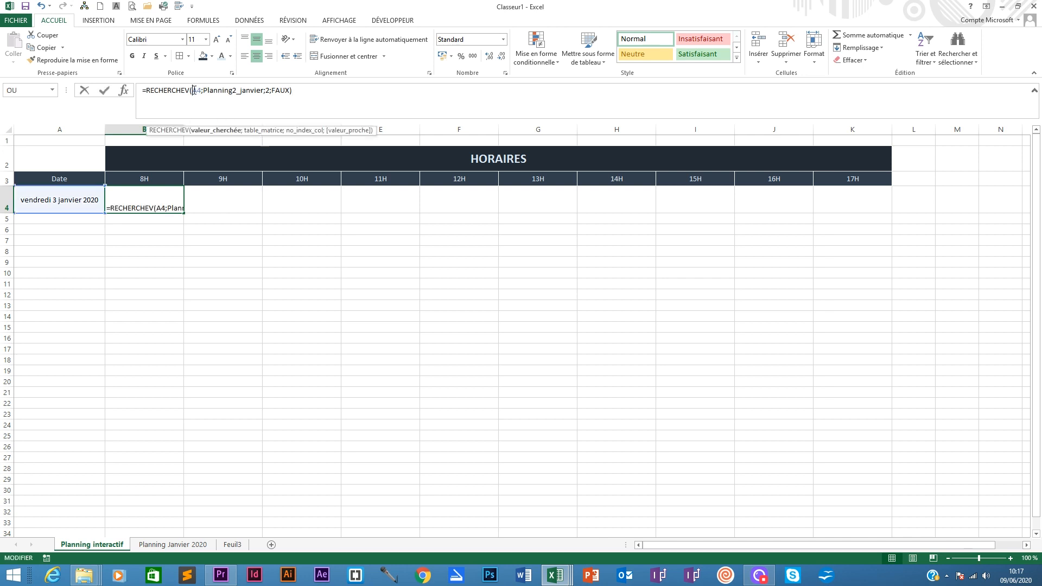
pyautogui.doubleClick(196, 90)
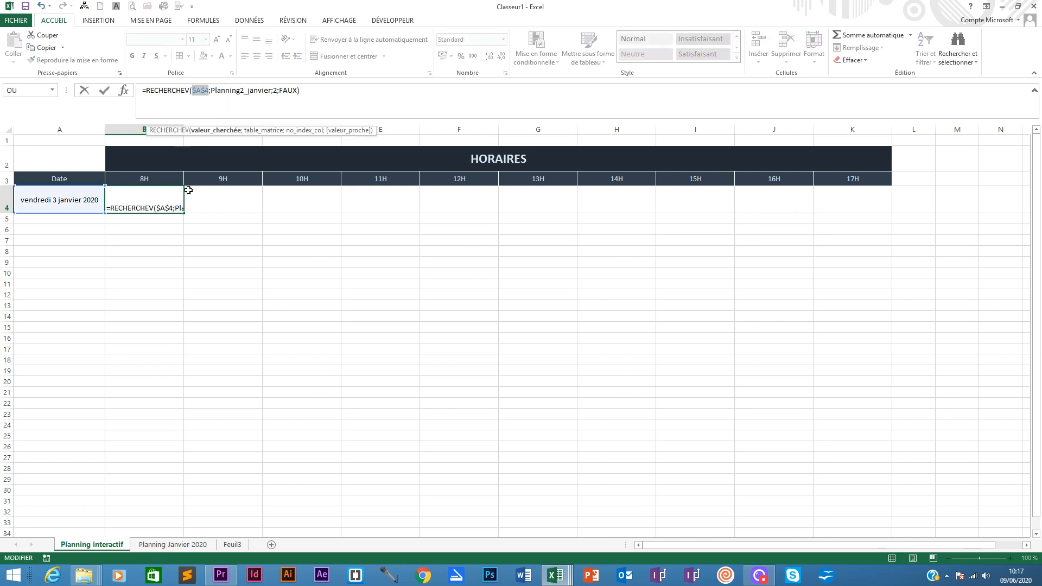
pyautogui.click(217, 198)
pyautogui.click(160, 200)
pyautogui.press('Escape')
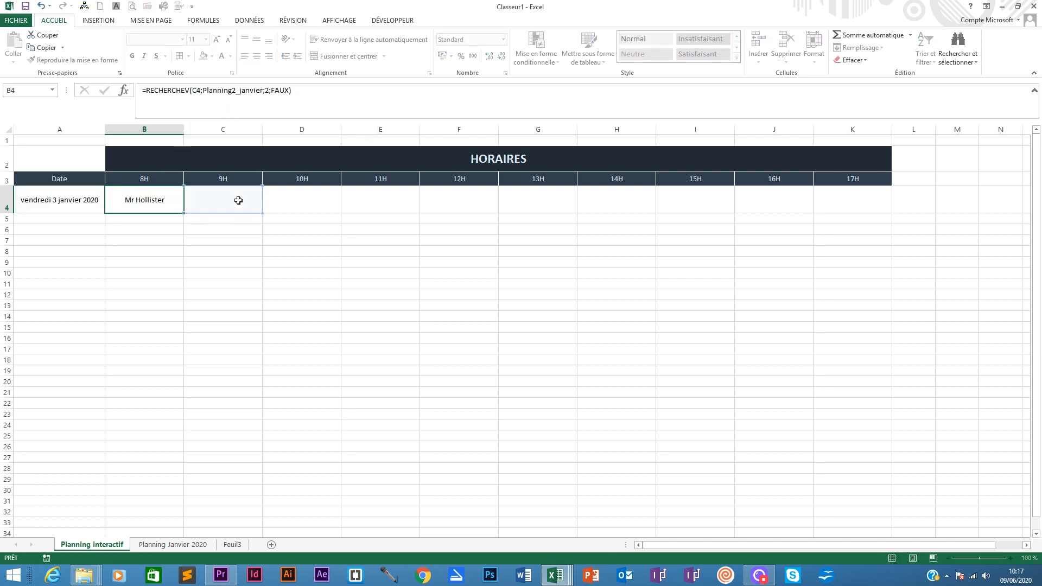
# - Copy B4's lookup formula across C4:K4 and undo the fill
pyautogui.moveTo(184, 214); pyautogui.dragTo(862, 208)
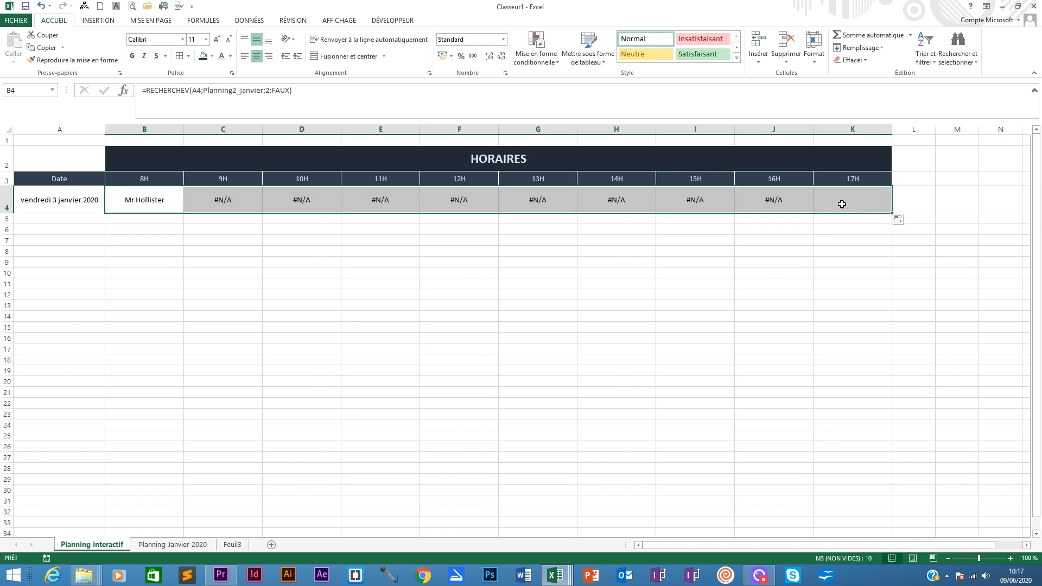
pyautogui.click(152, 203)
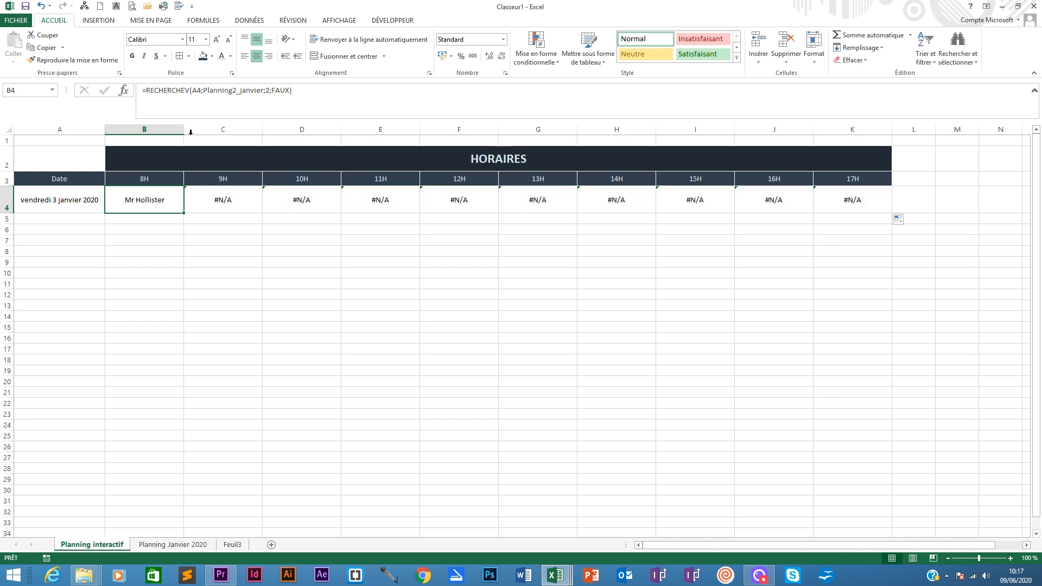
pyautogui.hotkey('ctrl', 'z')
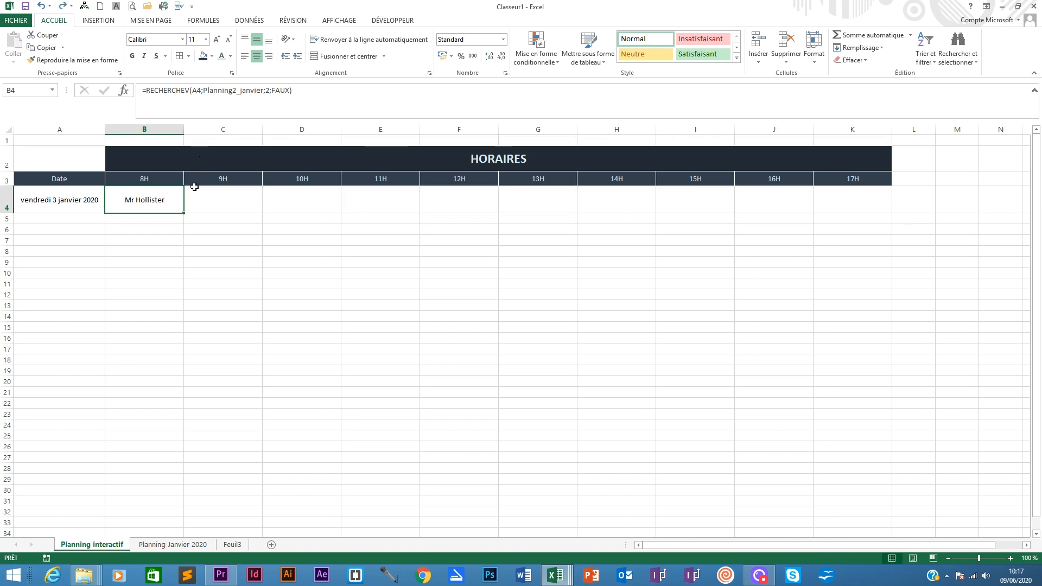
# - Make the A4 reference absolute ($A$4) in B4's formula and copy it across C4:K4
pyautogui.click(191, 87)
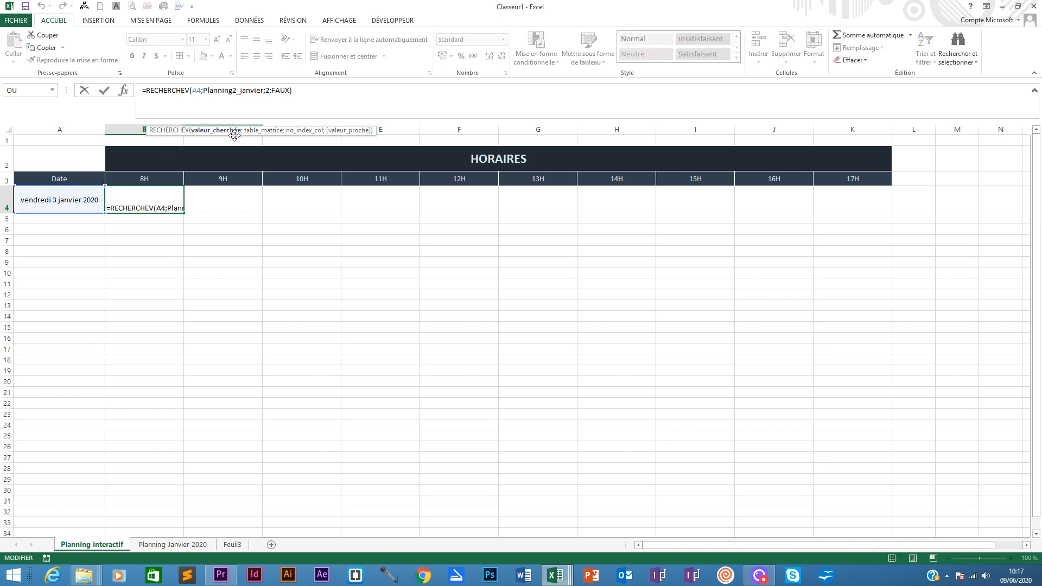
pyautogui.press('F4')
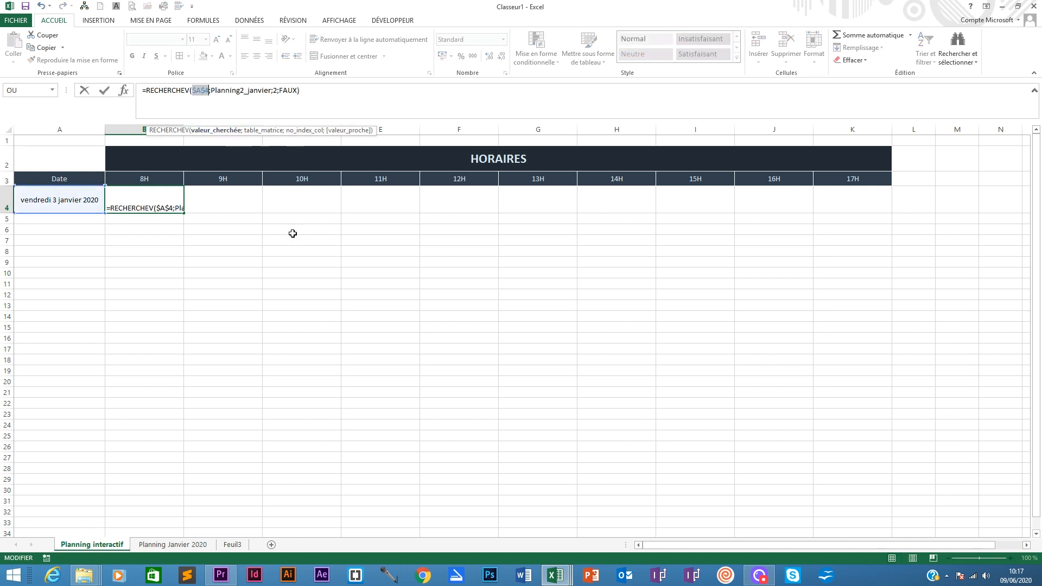
pyautogui.press('Return')
pyautogui.click(146, 199)
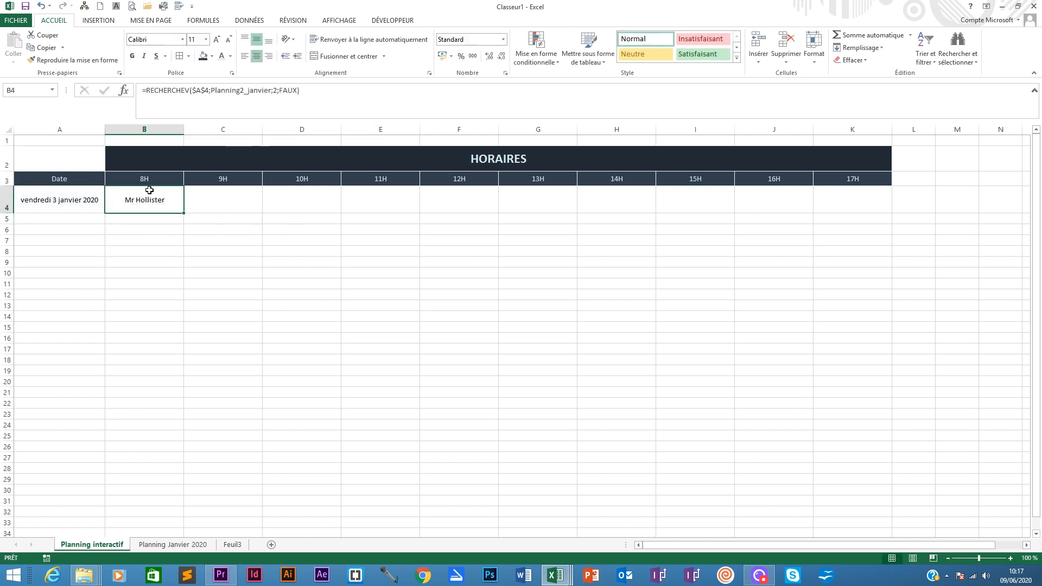
pyautogui.moveTo(185, 213); pyautogui.dragTo(860, 201)
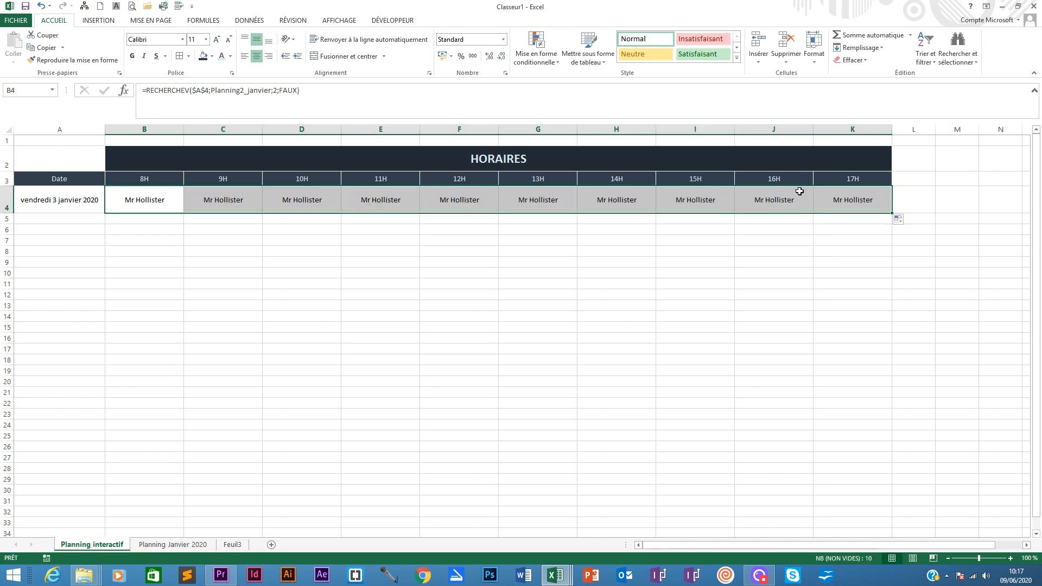
# - Set the column index in C4's lookup formula to 3
pyautogui.click(239, 198)
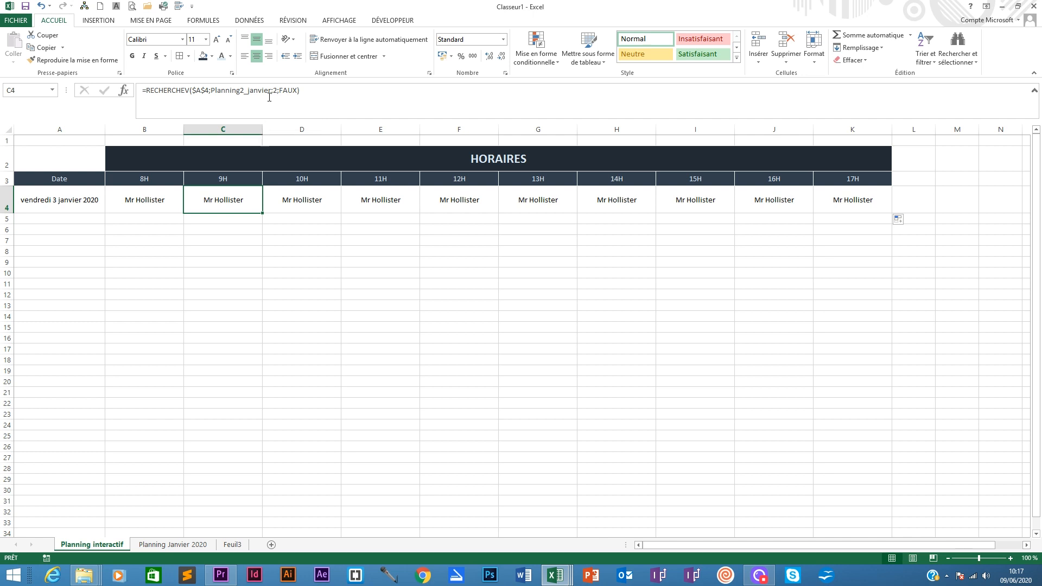
pyautogui.click(274, 90)
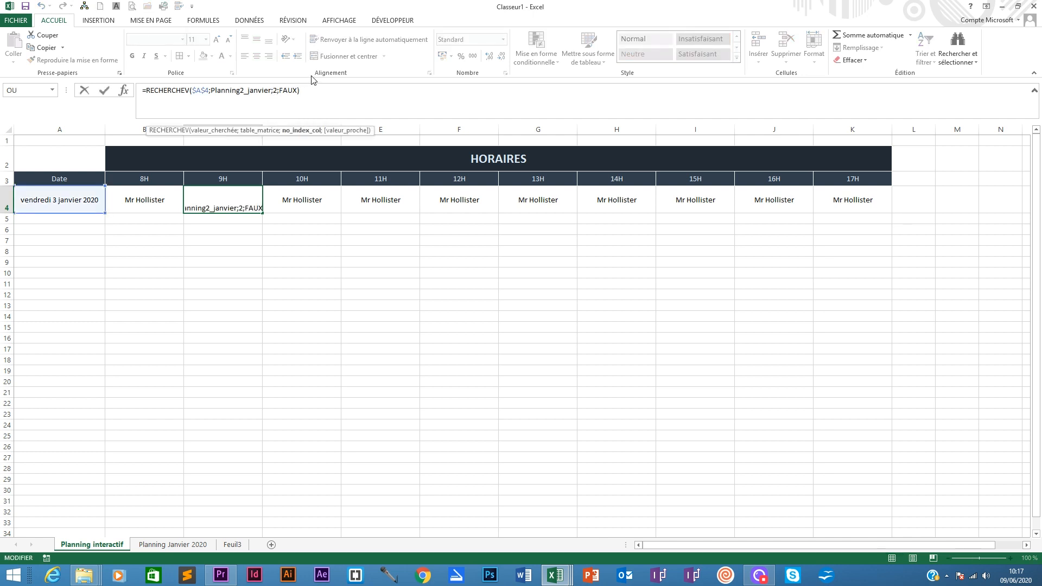
pyautogui.press('BackSpace')
pyautogui.write('3')
pyautogui.press('Return')
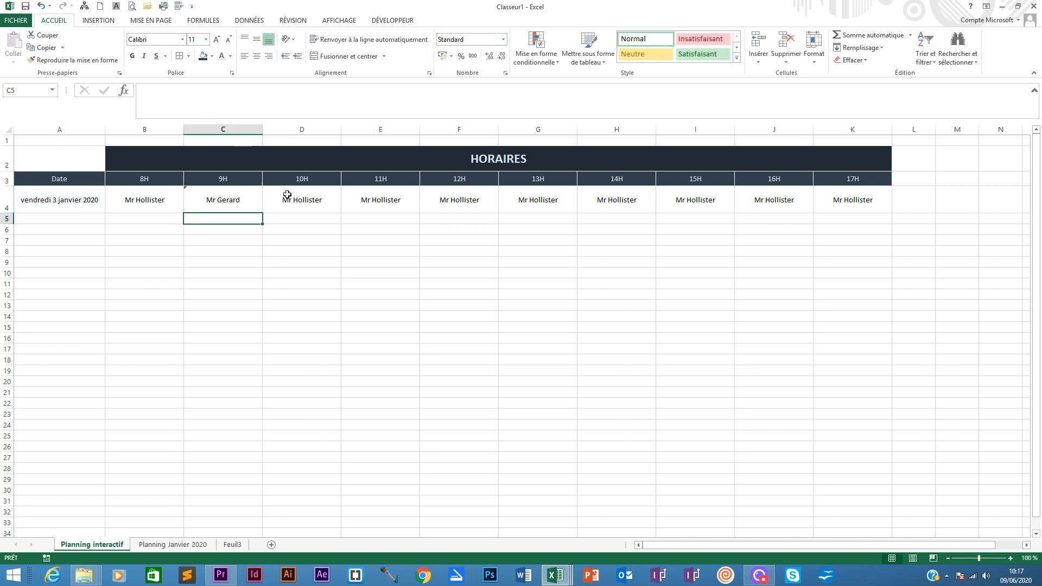
# - Set the column index in D4's lookup formula to 3
pyautogui.click(287, 195)
pyautogui.click(278, 92)
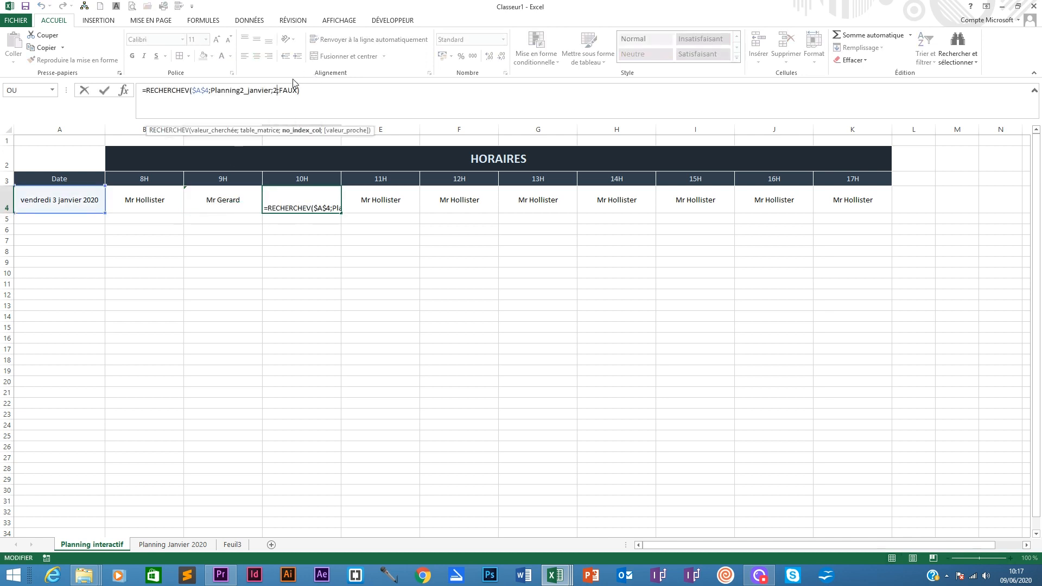
pyautogui.press('BackSpace')
pyautogui.write('3')
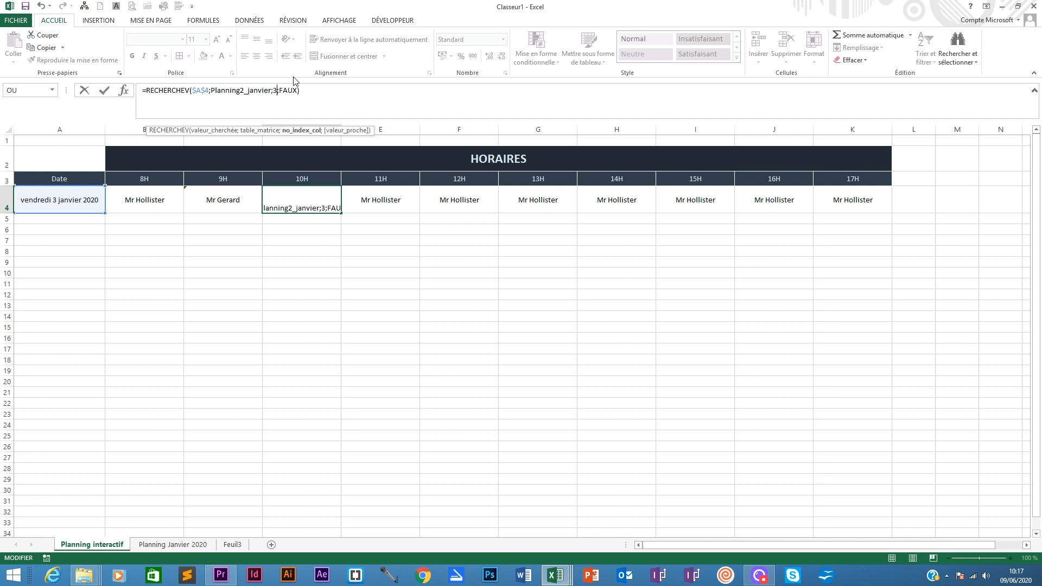
pyautogui.press('Return')
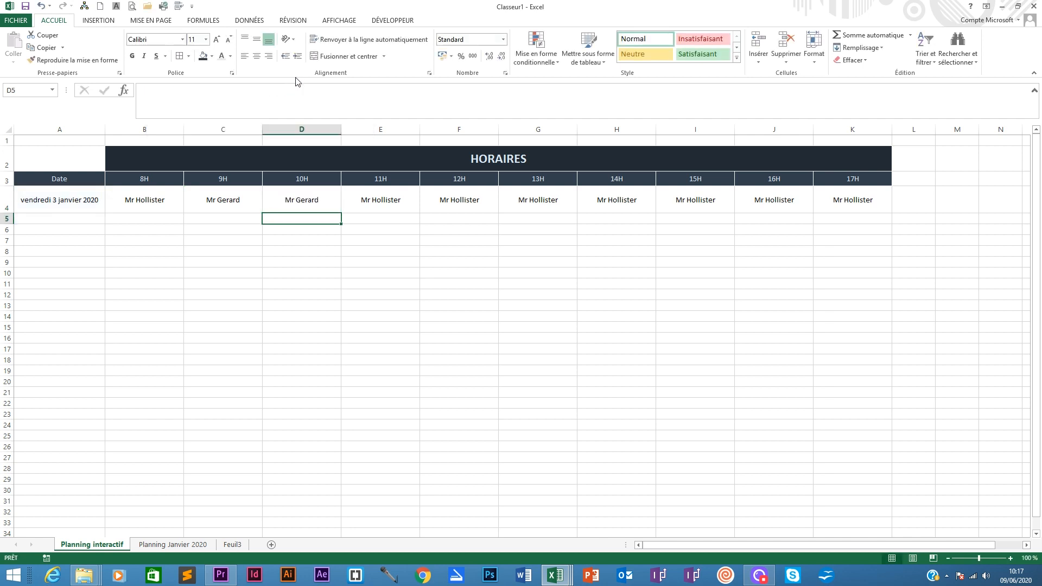
# - Set the column index in D4's lookup formula to 4
pyautogui.click(321, 198)
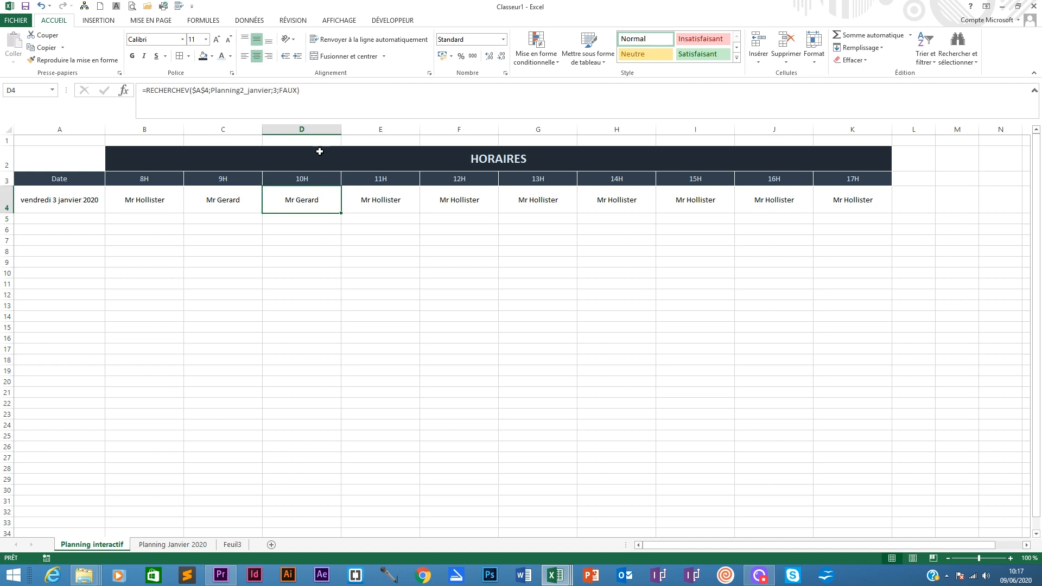
pyautogui.click(278, 90)
pyautogui.press('BackSpace')
pyautogui.write('4')
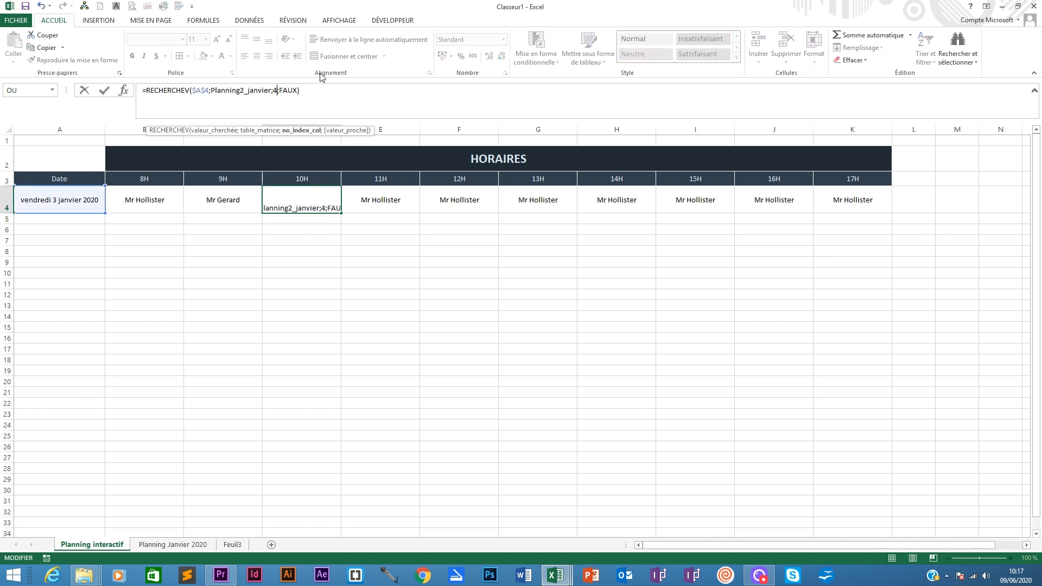
pyautogui.press('Return')
# - Set the column index in E4's lookup formula to 5
pyautogui.click(387, 201)
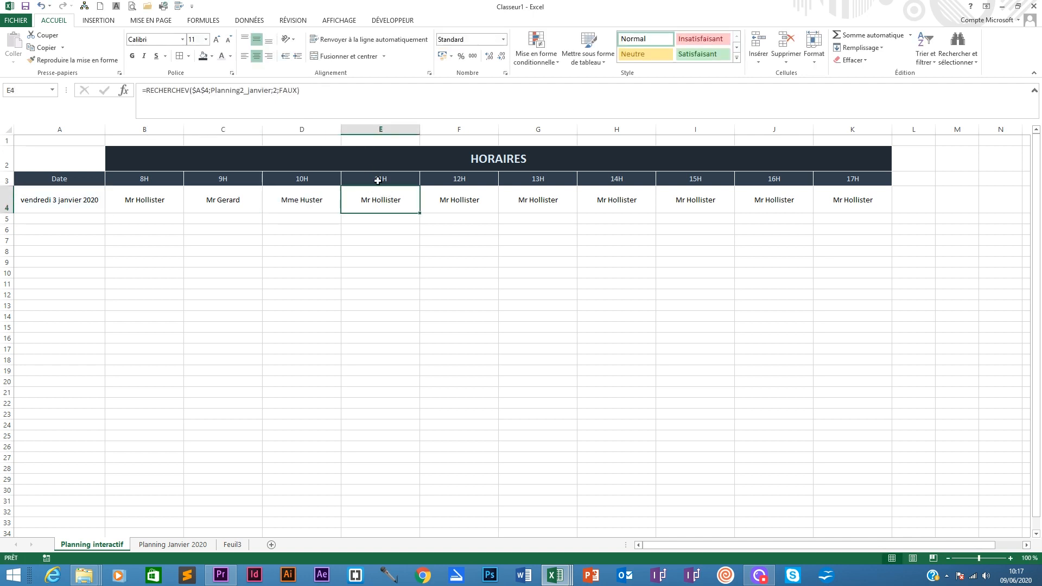
pyautogui.click(278, 90)
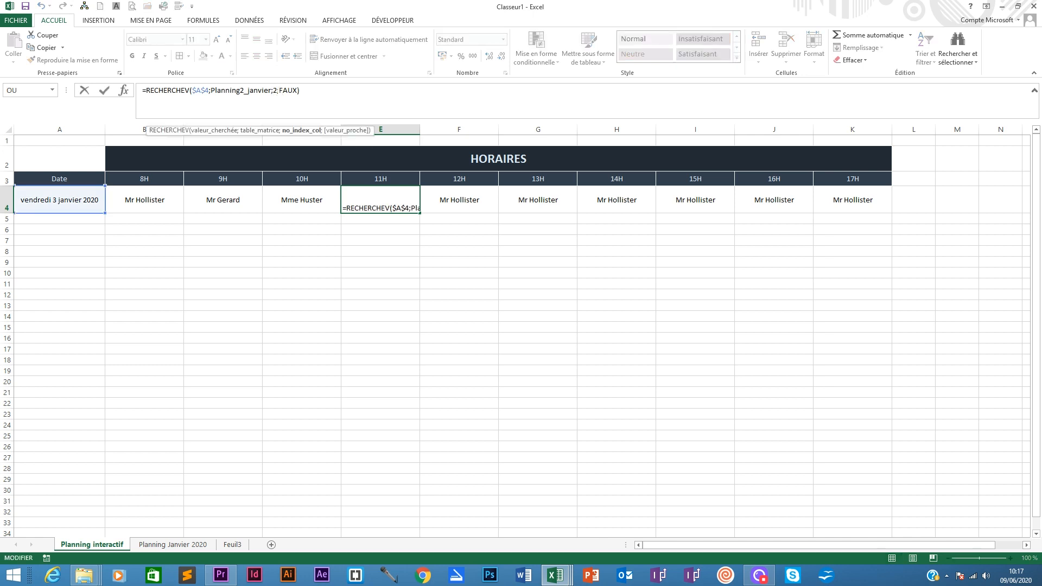
pyautogui.write('5')
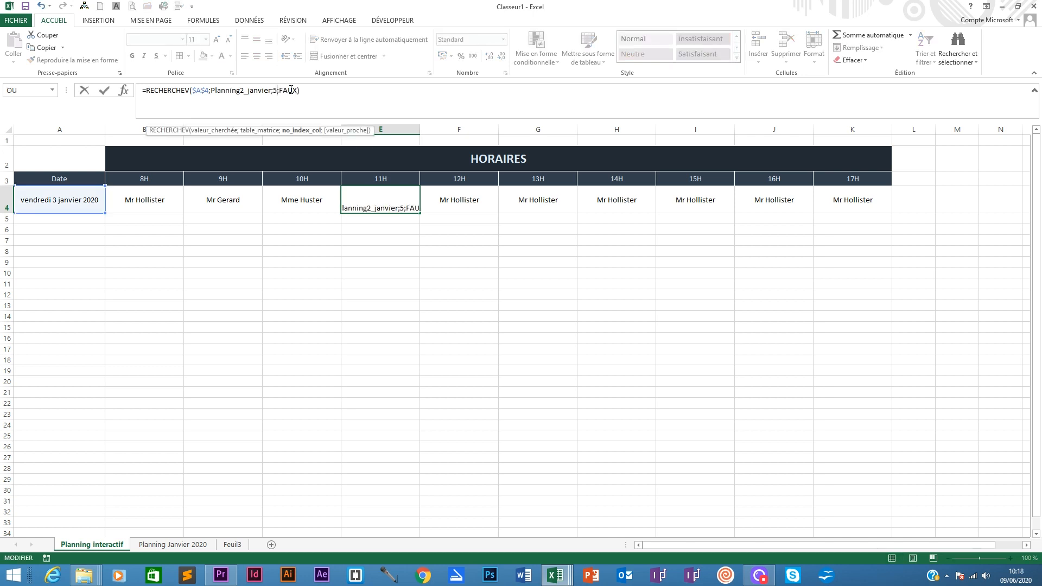
pyautogui.click(432, 195)
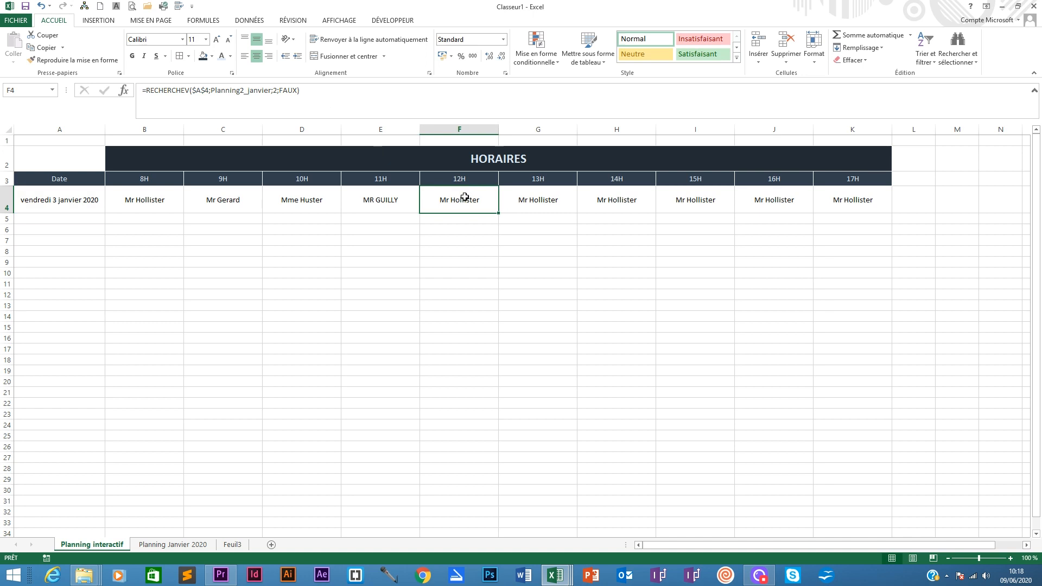
# - Set the column index in F4's lookup formula to 6
pyautogui.click(280, 89)
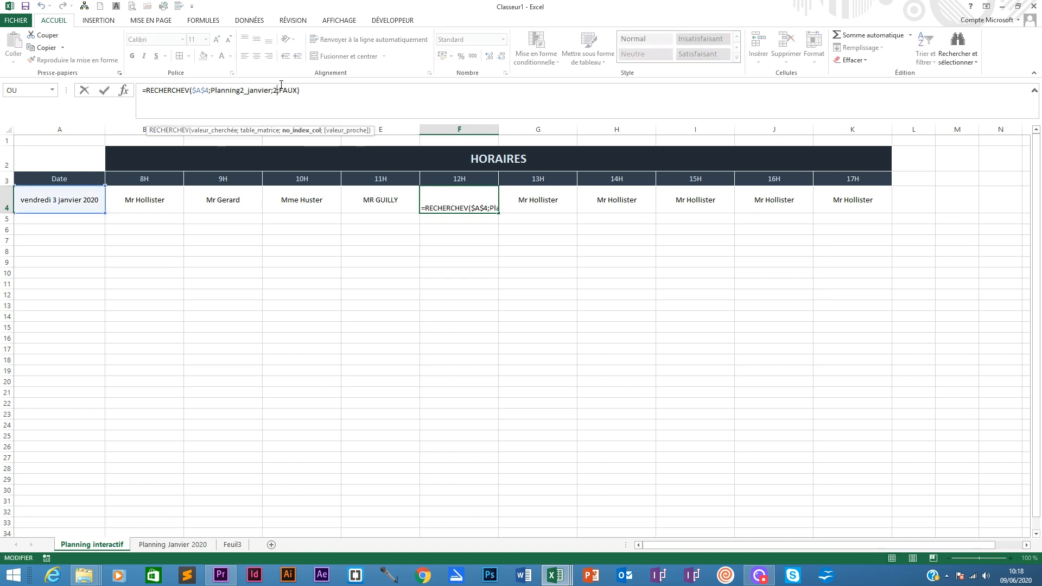
pyautogui.press('BackSpace')
pyautogui.write('0')
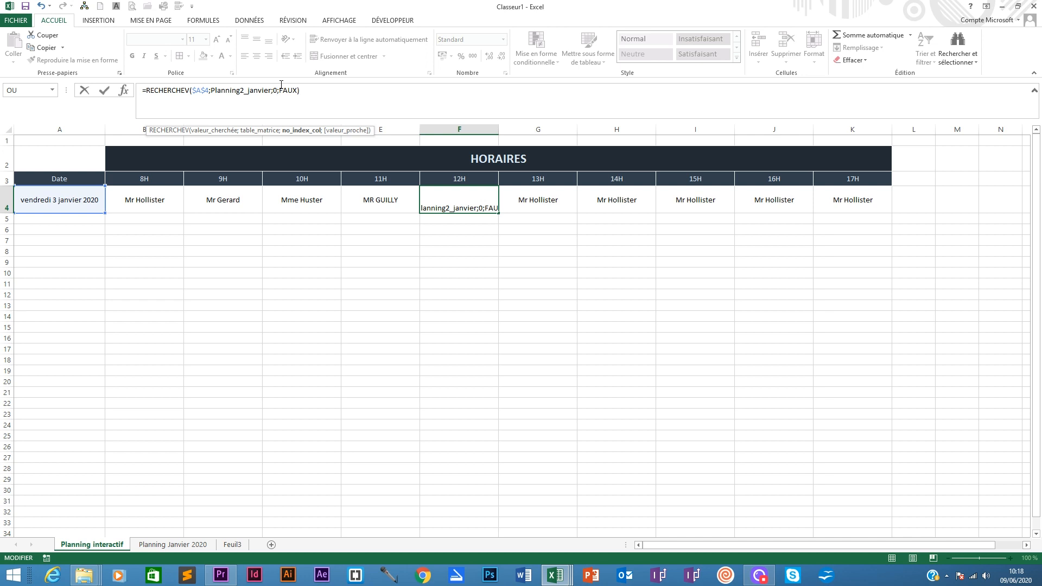
pyautogui.press('BackSpace')
pyautogui.write('6')
pyautogui.click(527, 192)
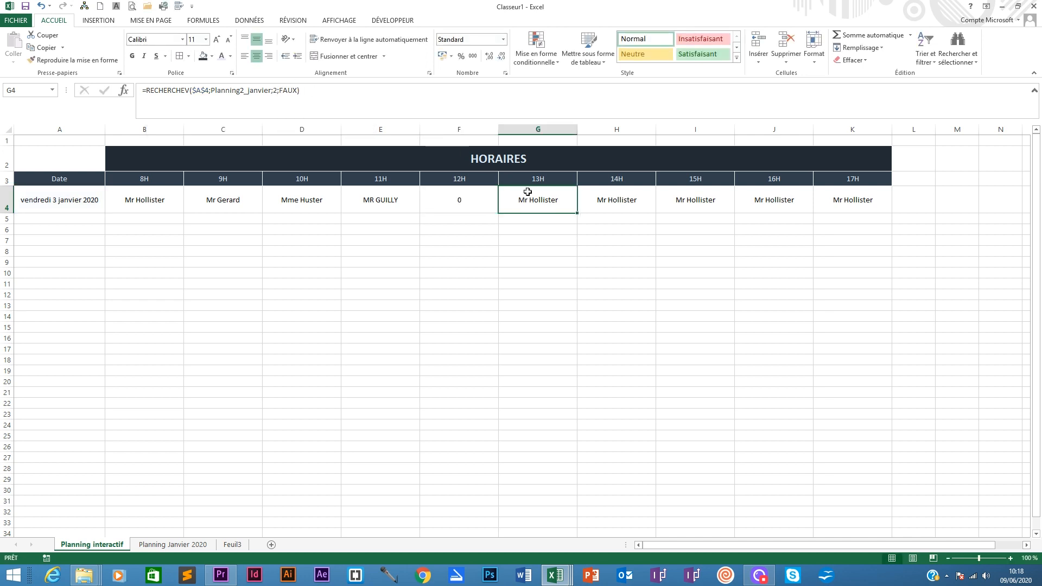
# - Set the column index in G4's lookup formula to 7
pyautogui.click(277, 89)
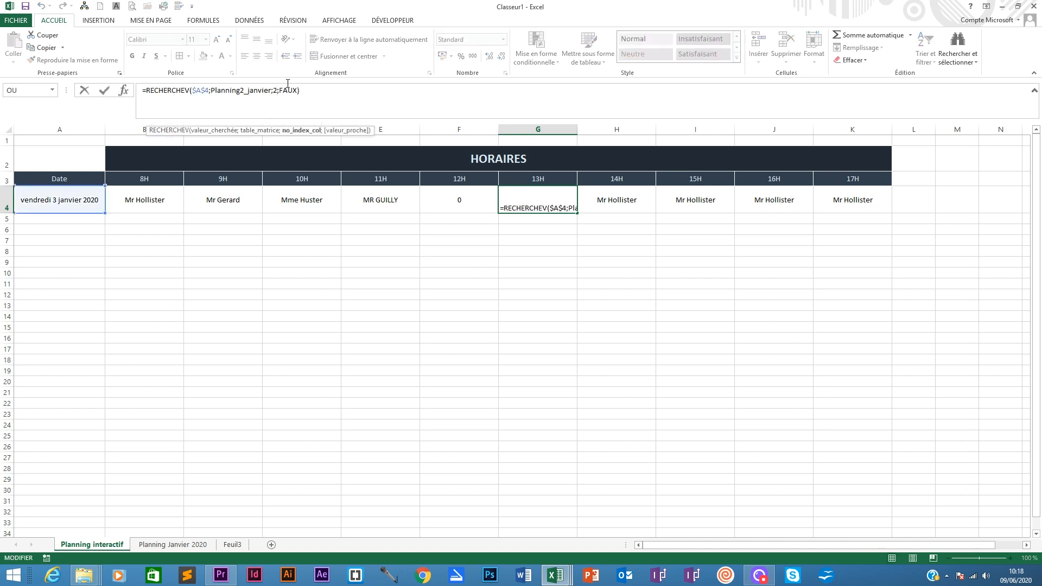
pyautogui.press('BackSpace')
pyautogui.write('7')
pyautogui.click(607, 209)
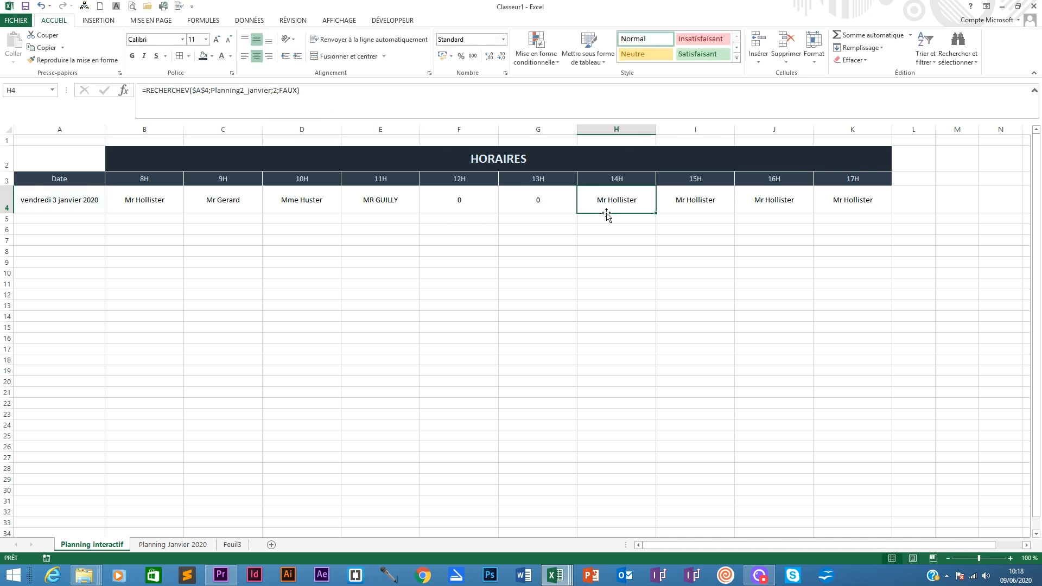
# - Set the column index in H4's lookup formula to 8
pyautogui.click(276, 93)
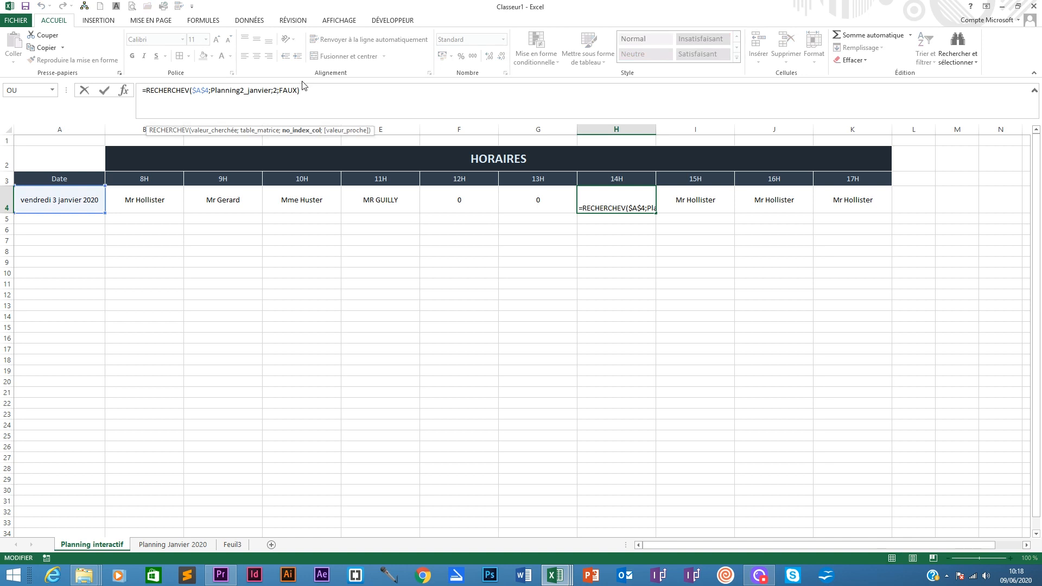
pyautogui.press('BackSpace')
pyautogui.write('8')
pyautogui.press('Tab')
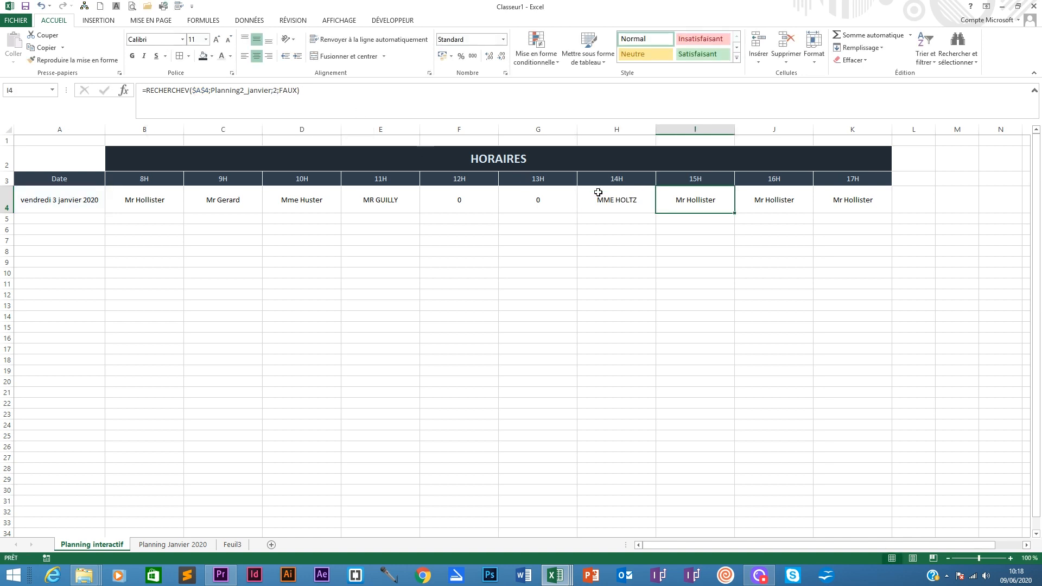
# - Set the column index in I4's lookup formula to 9
pyautogui.click(277, 91)
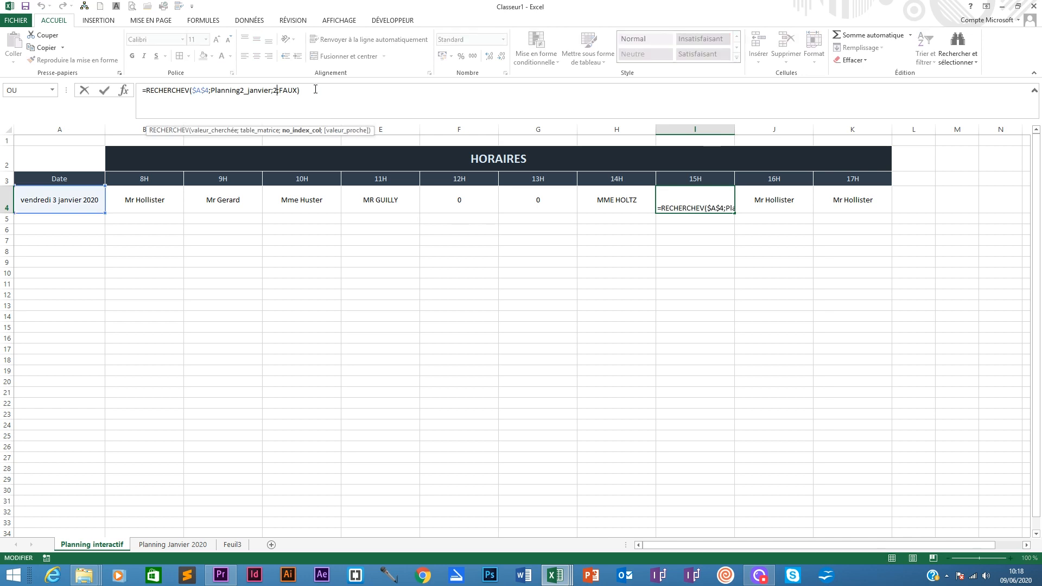
pyautogui.press('BackSpace')
pyautogui.write('2')
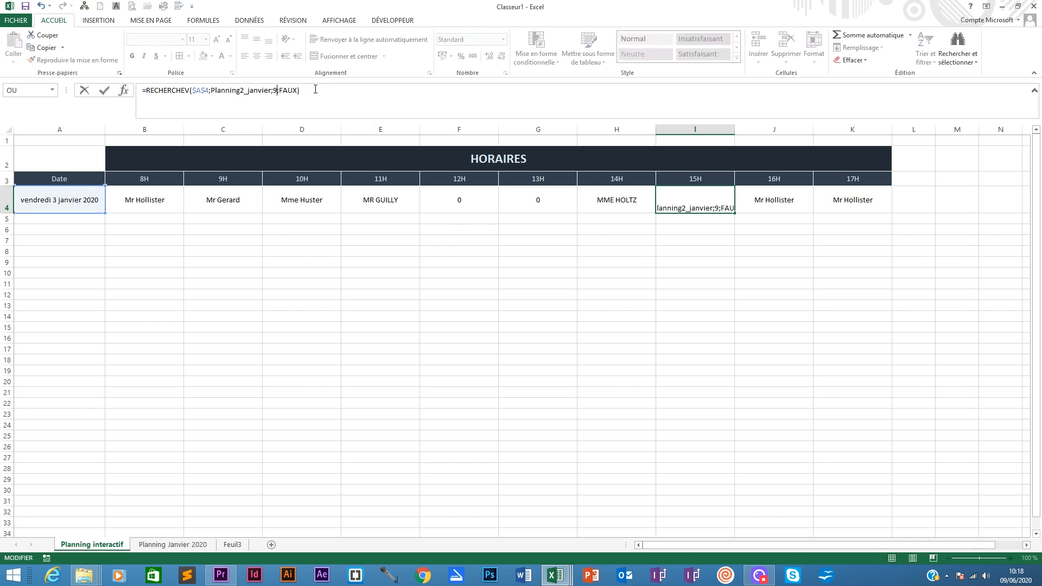
pyautogui.press('Tab')
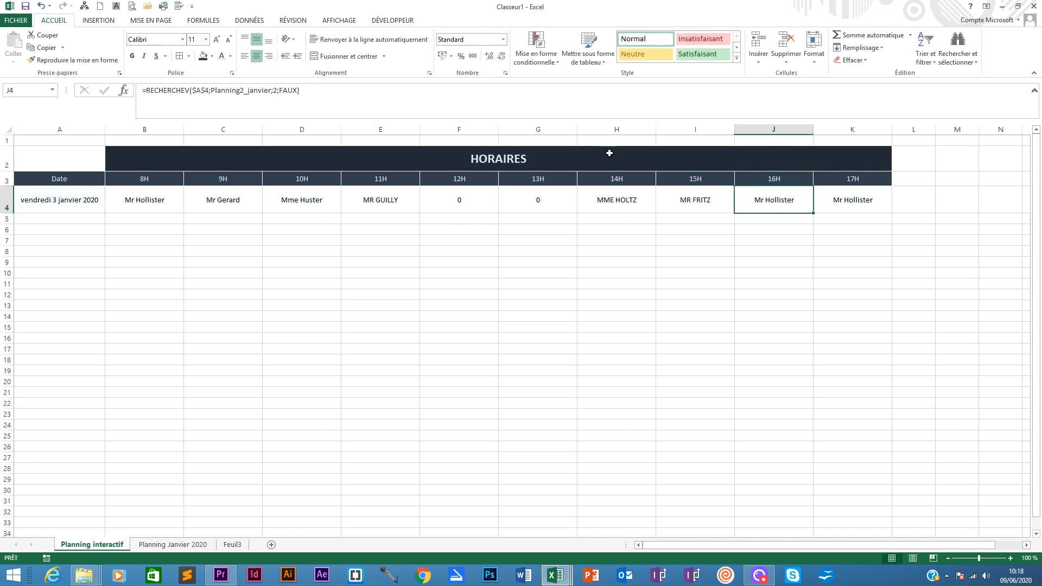
# - Update the column index in J4's lookup formula to match the 16H column
pyautogui.click(278, 90)
pyautogui.press('BackSpace')
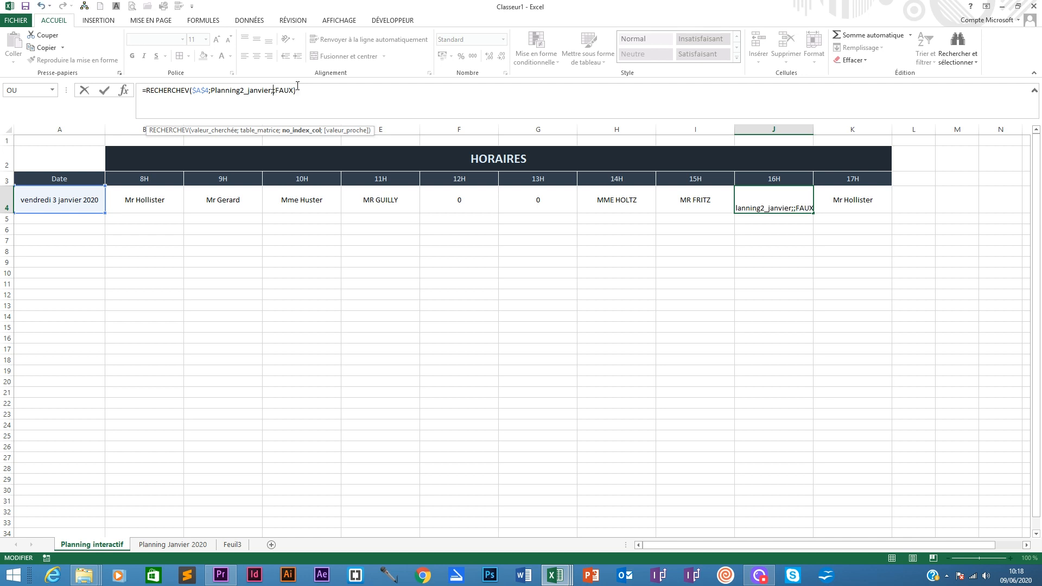
pyautogui.write('2')
pyautogui.press('Tab')
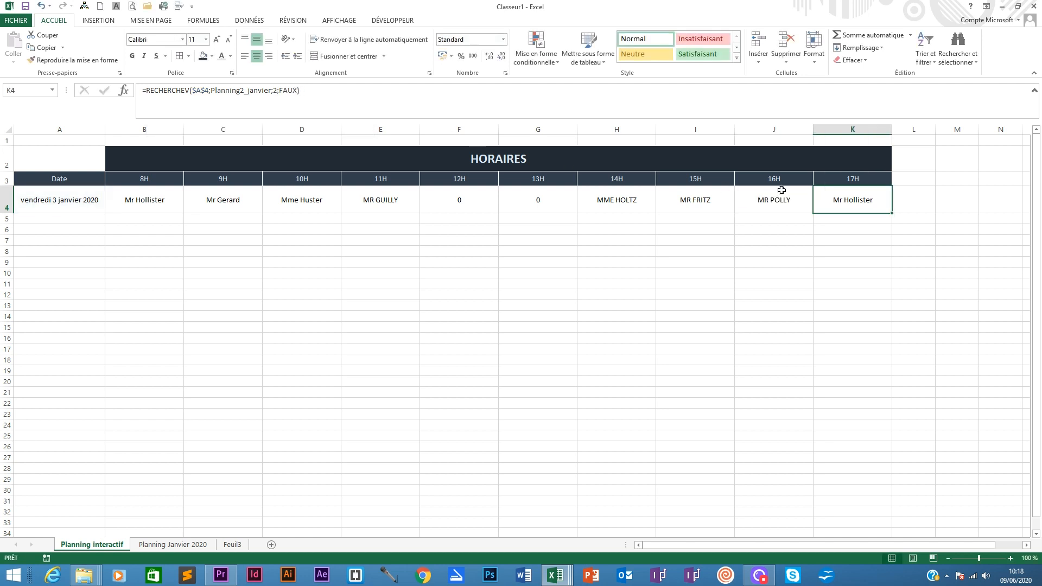
# - Set the column index in K4's lookup formula to 11
pyautogui.click(279, 92)
pyautogui.press('BackSpace')
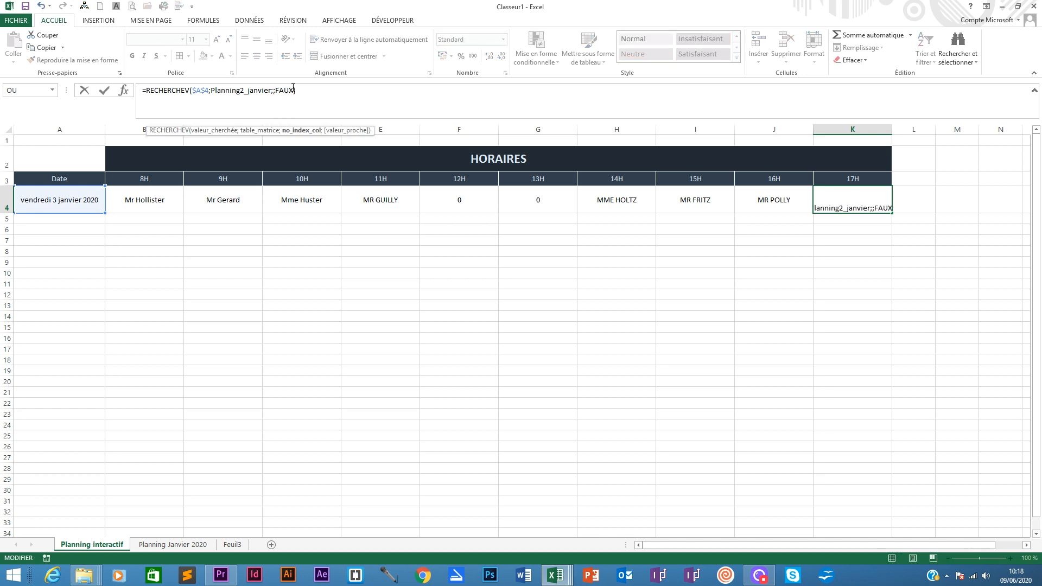
pyautogui.write('11')
pyautogui.press('Tab')
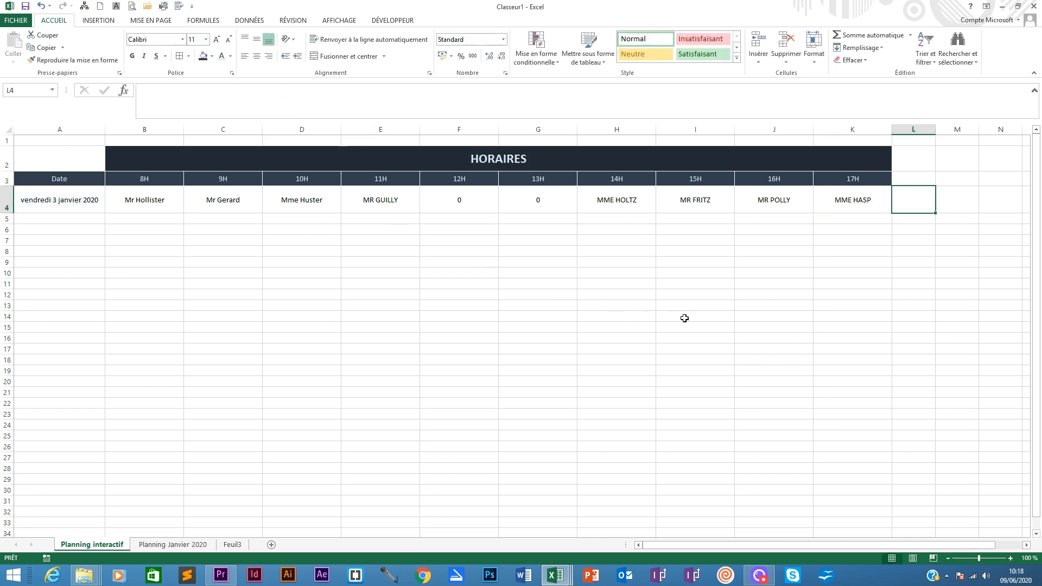
# - Compare the row 4 results with the Planning Janvier 2020 sheet
pyautogui.click(144, 201)
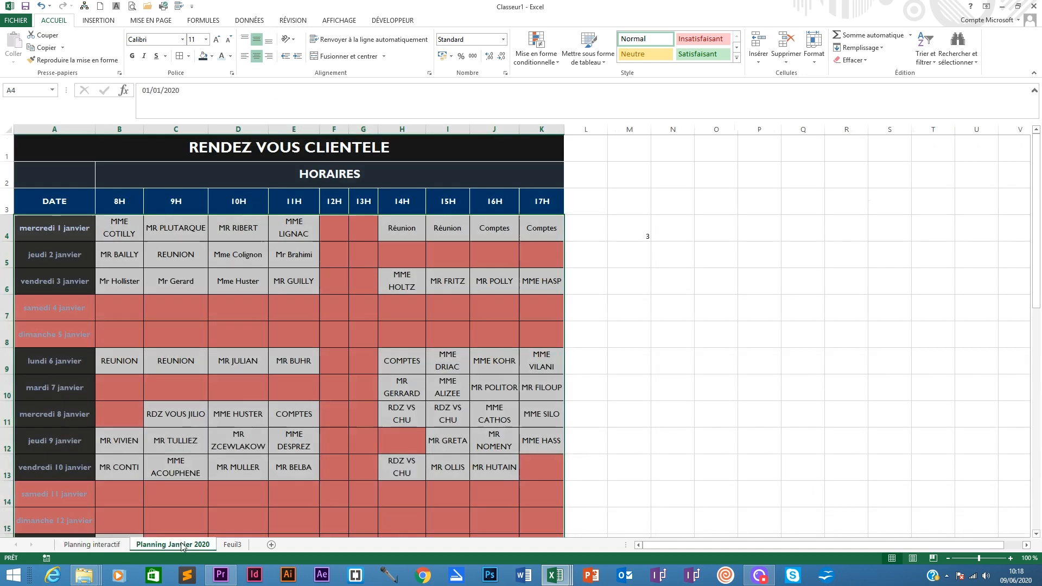
pyautogui.click(173, 544)
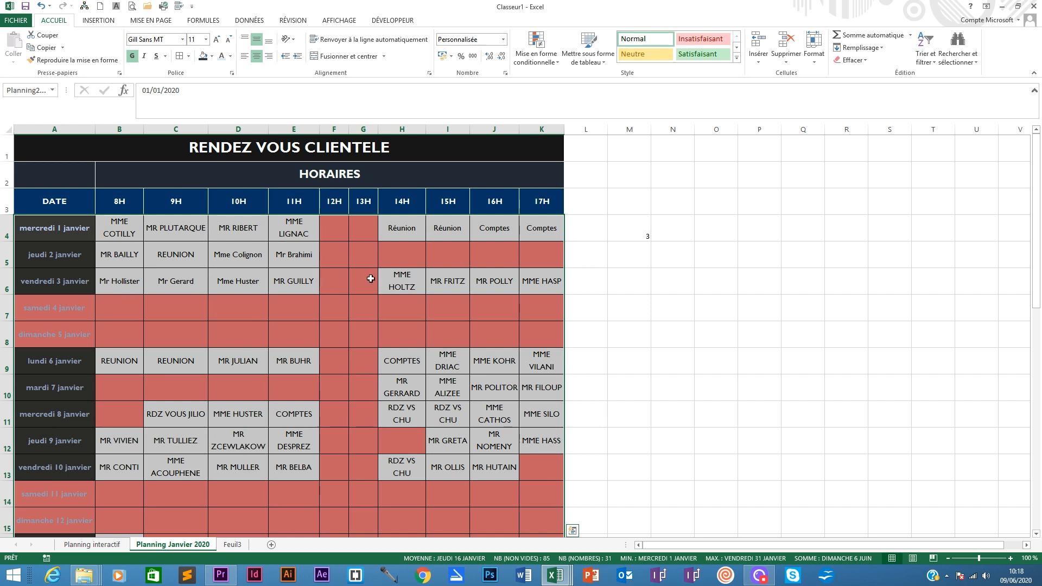
pyautogui.click(92, 545)
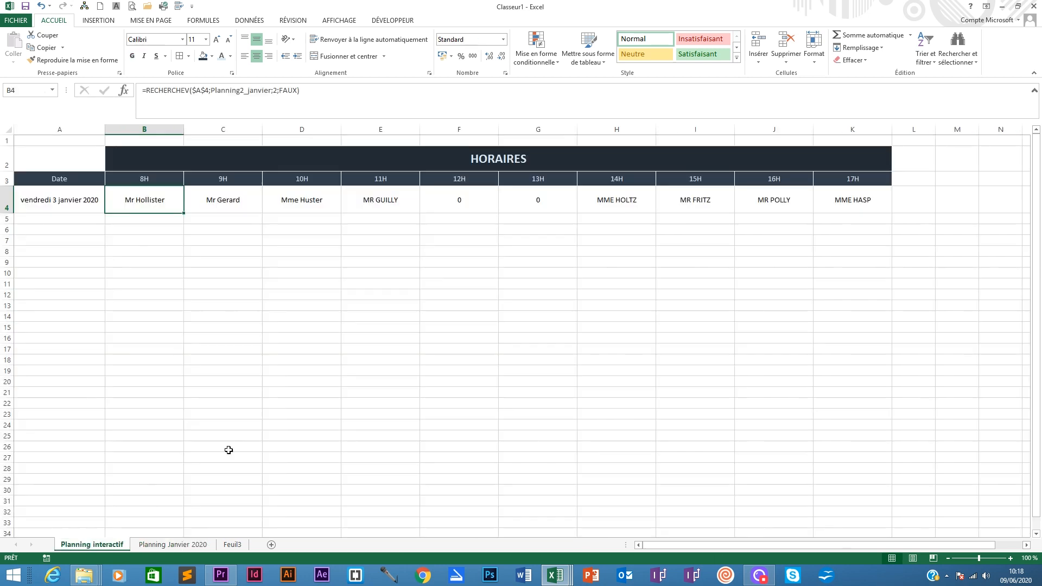
pyautogui.click(856, 201)
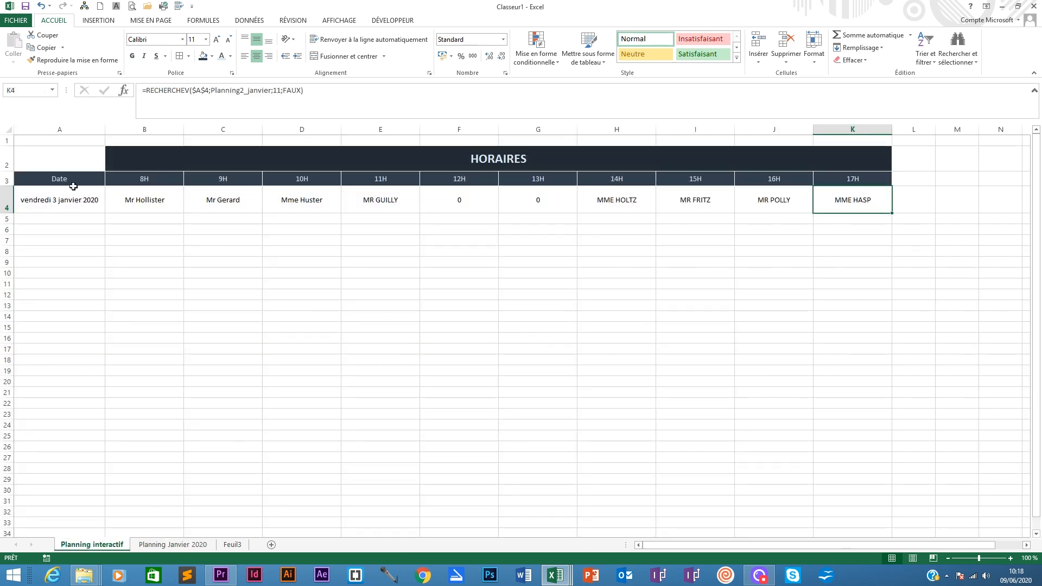
# - Apply a dark theme fill colour to A4:K4
pyautogui.moveTo(38, 197); pyautogui.dragTo(851, 198)
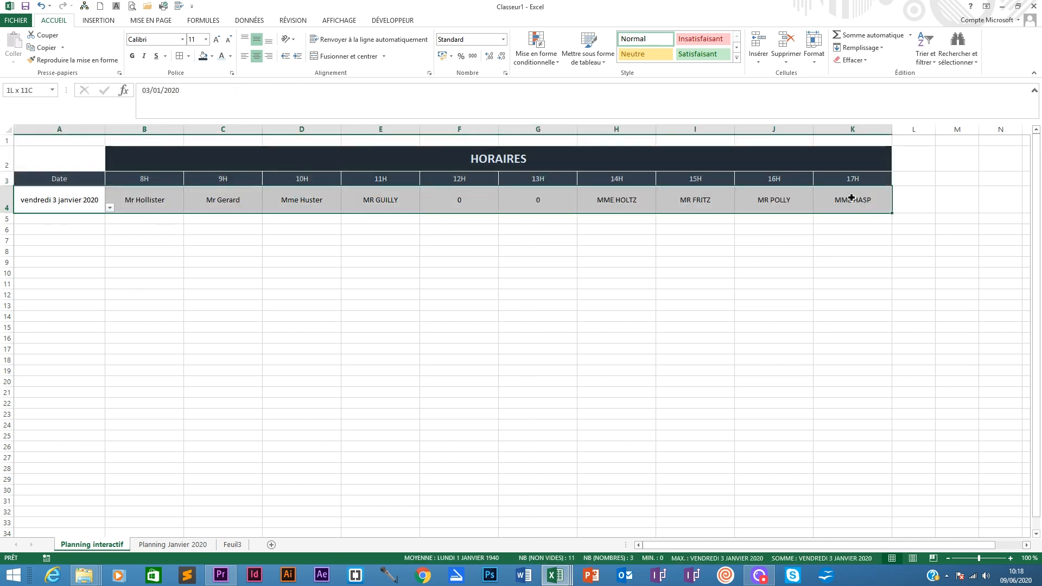
pyautogui.click(211, 57)
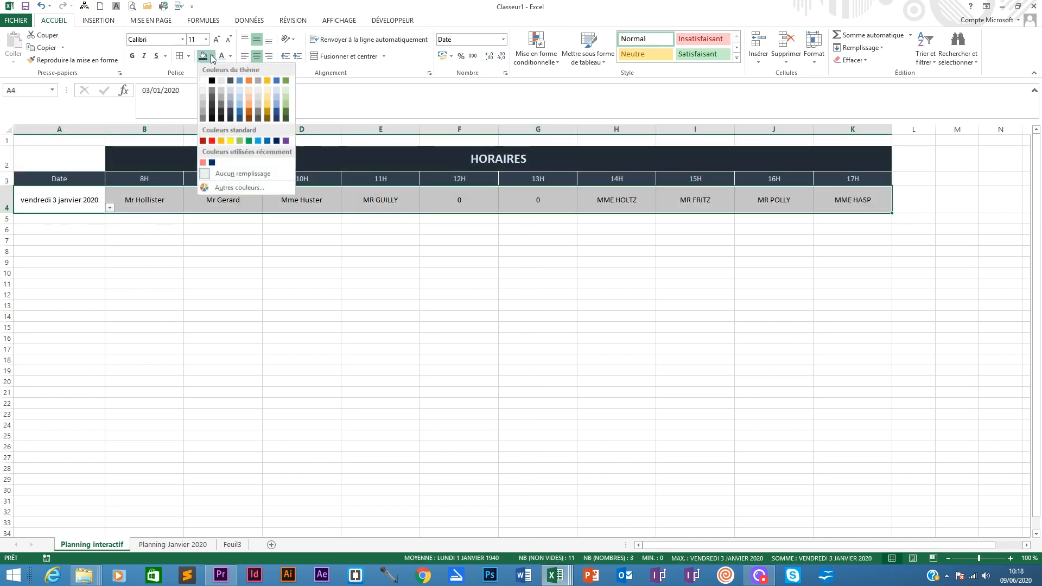
pyautogui.click(232, 104)
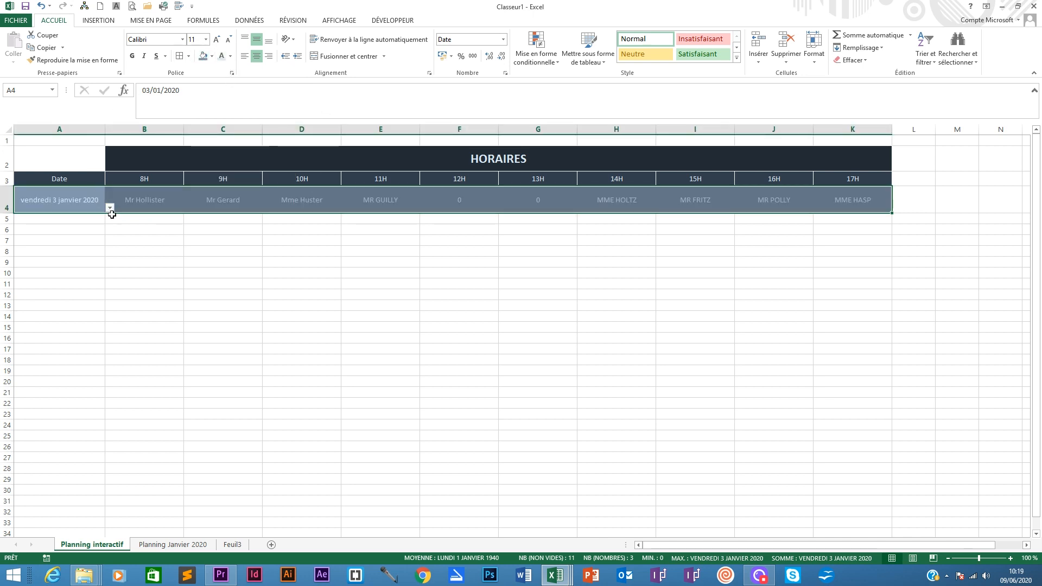
pyautogui.click(366, 221)
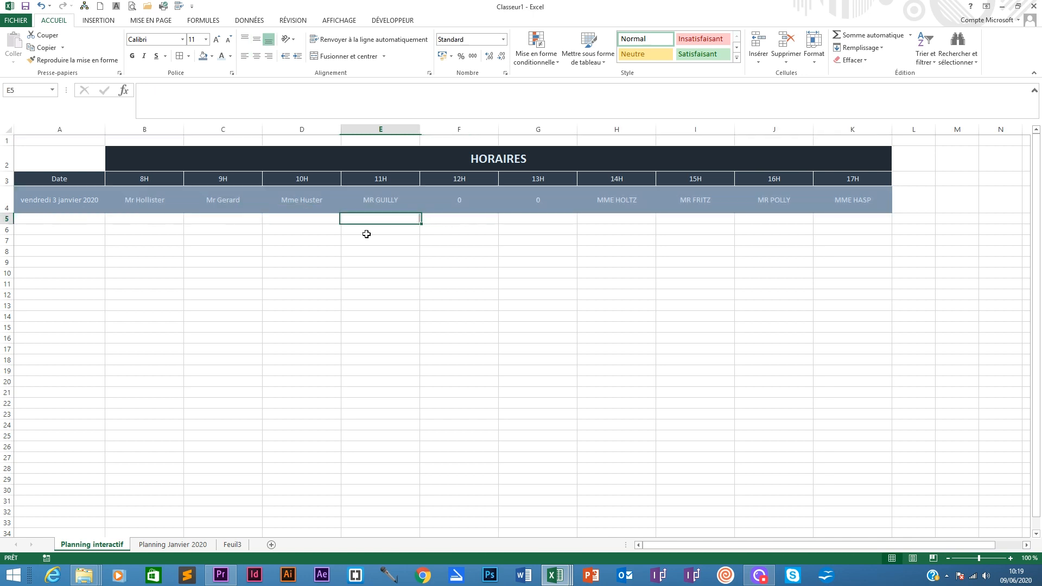
# - Fill A4:K4 with Bleu, Accentuation1, plus clair 80 %
pyautogui.moveTo(57, 197); pyautogui.dragTo(870, 201)
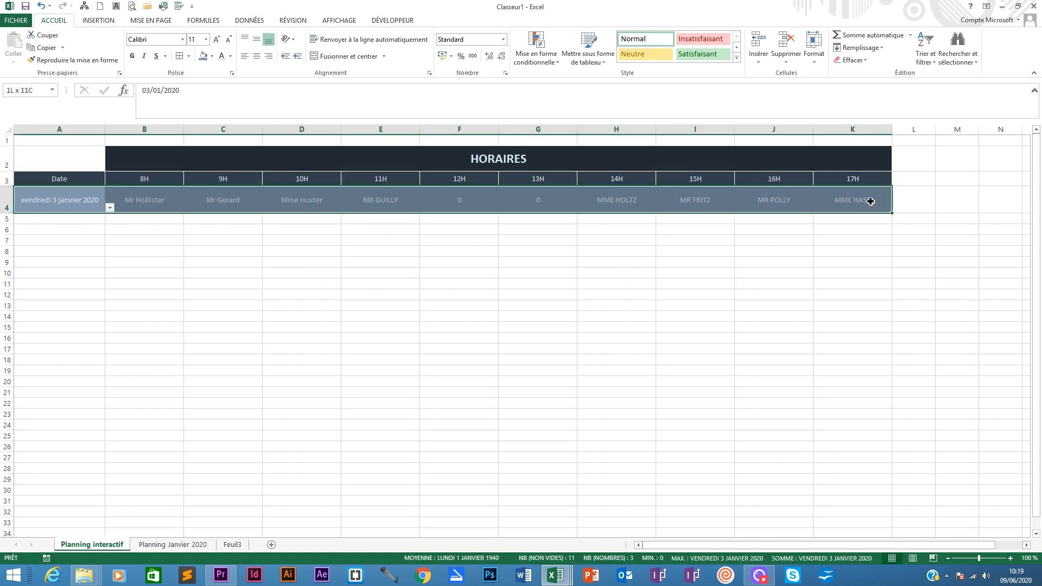
pyautogui.click(212, 56)
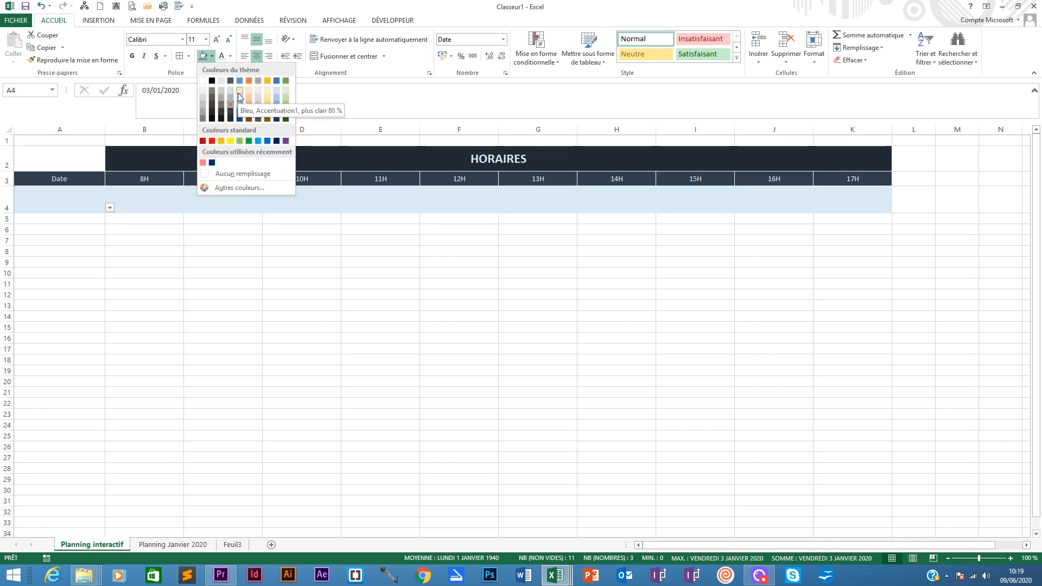
pyautogui.click(240, 91)
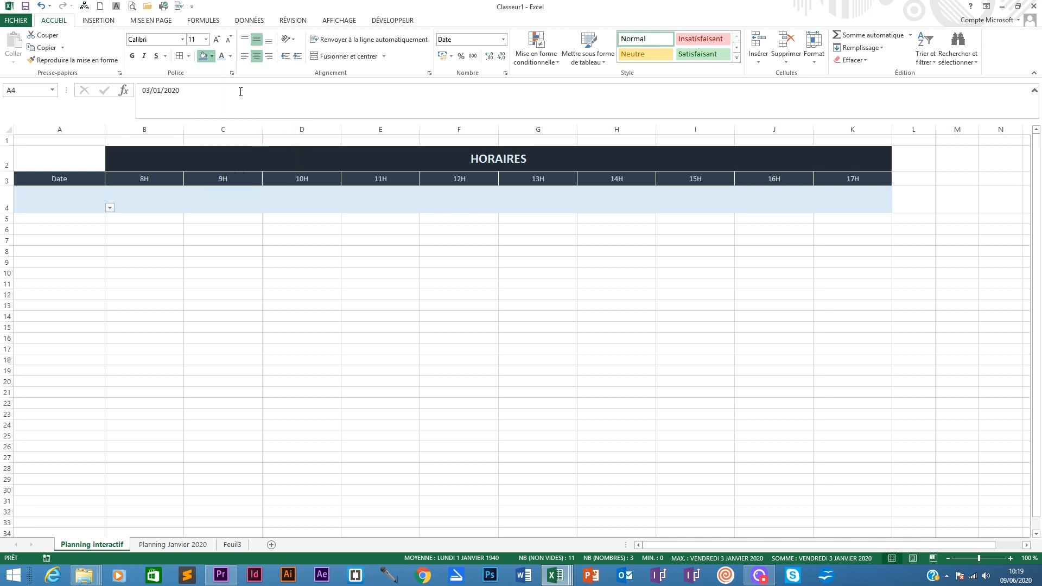
# - Give the A4:K4 text a dark theme font colour and make it bold
pyautogui.click(230, 56)
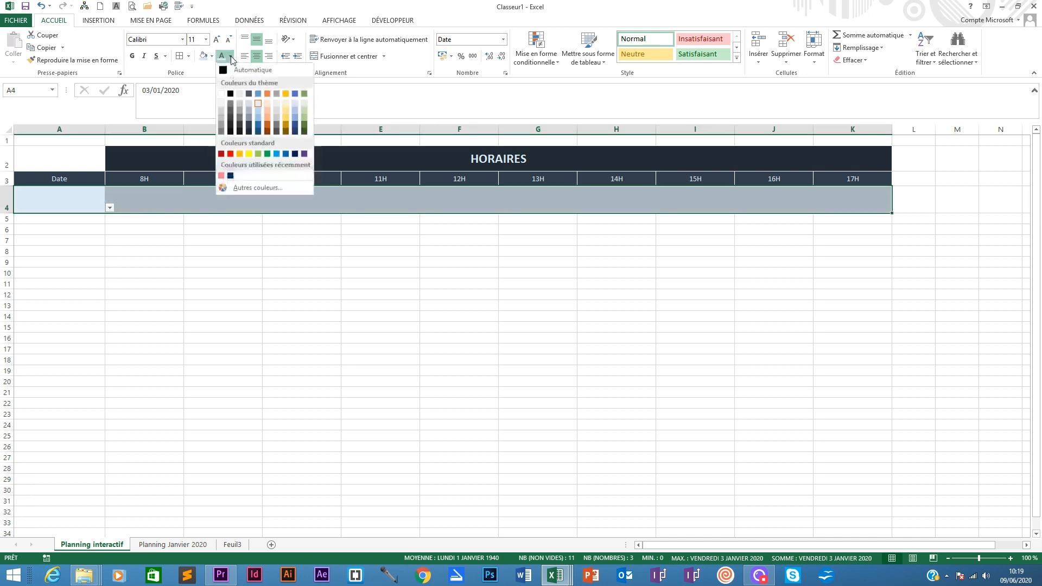
pyautogui.click(230, 118)
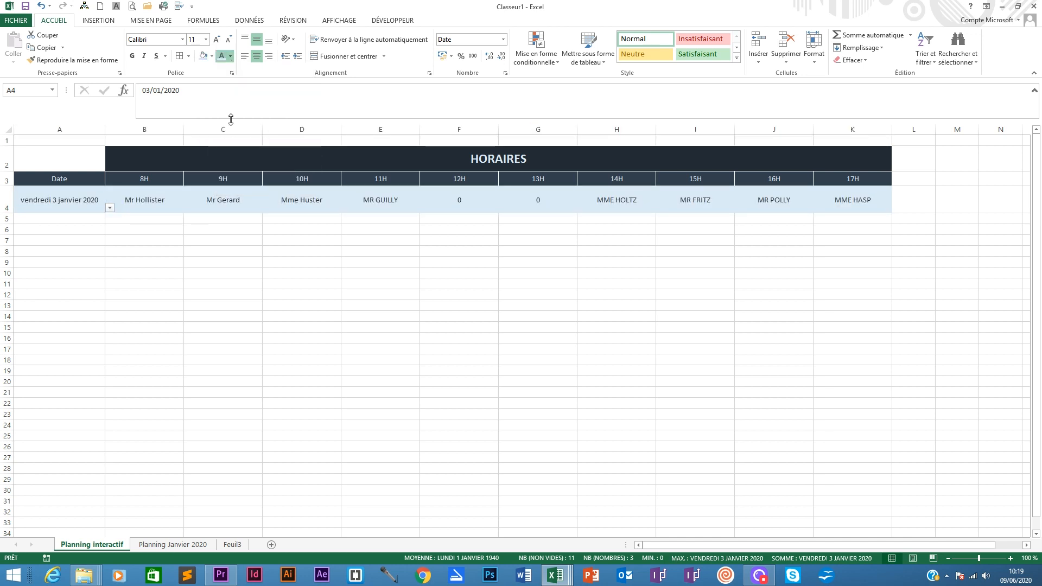
pyautogui.click(131, 56)
pyautogui.click(132, 56)
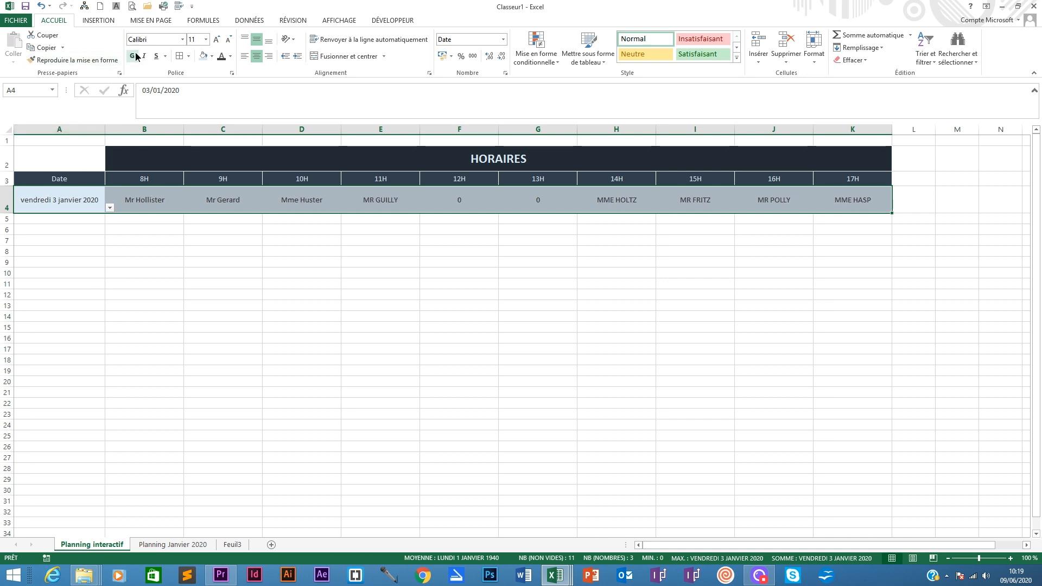
pyautogui.click(131, 56)
# - Set the font size of A4:K4 to 12
pyautogui.click(206, 39)
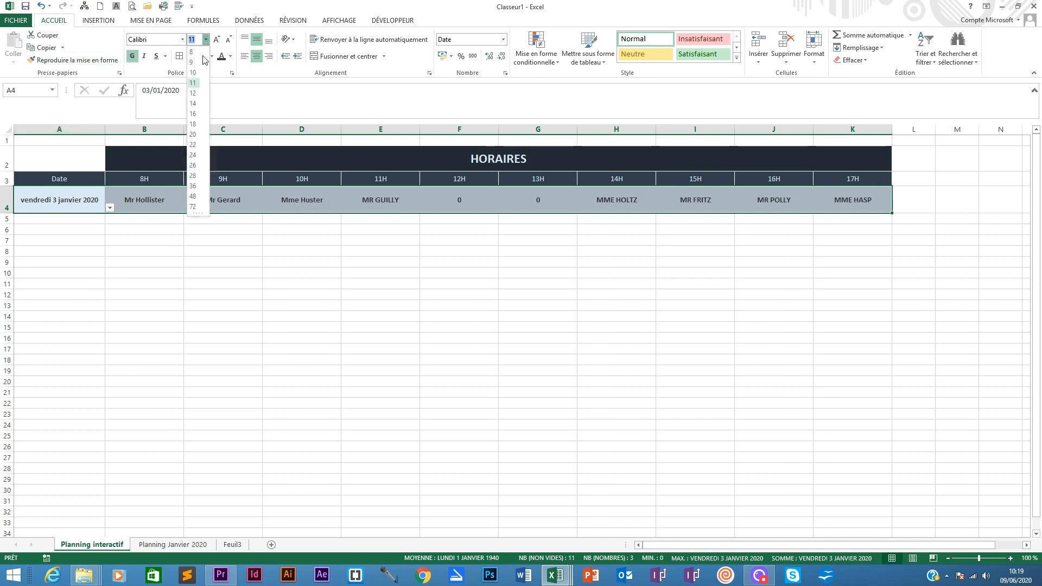
pyautogui.click(194, 95)
pyautogui.click(140, 276)
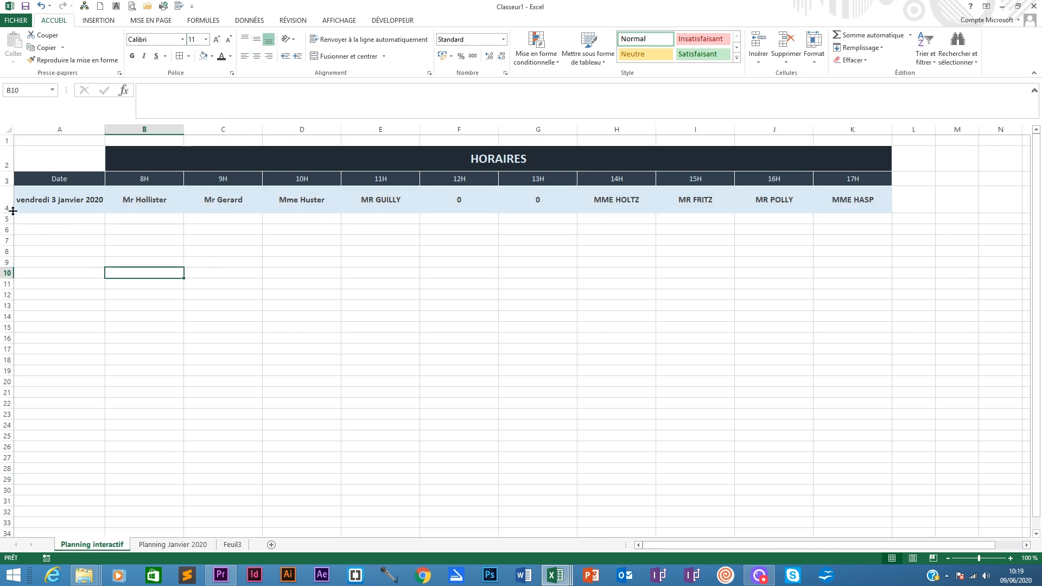
# - Apply all borders in a dark theme line colour to A4:K4
pyautogui.moveTo(13, 211); pyautogui.dragTo(852, 198)
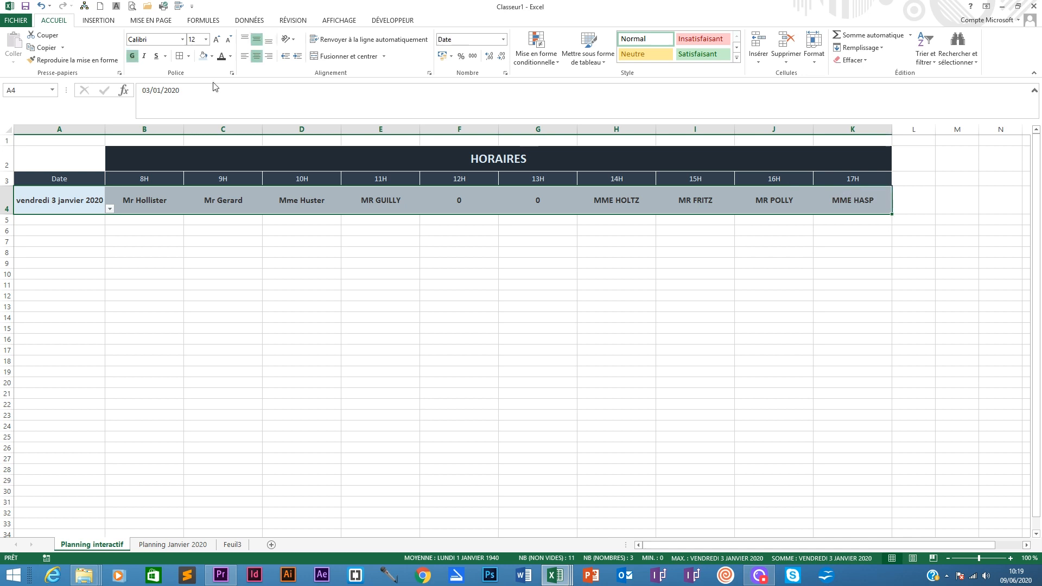
pyautogui.click(189, 57)
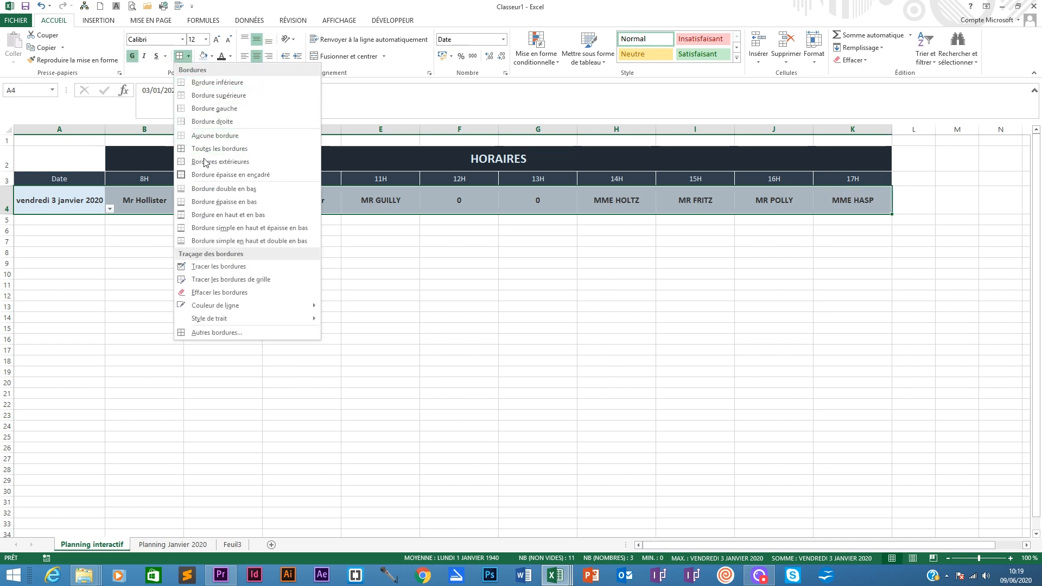
pyautogui.moveTo(231, 305)
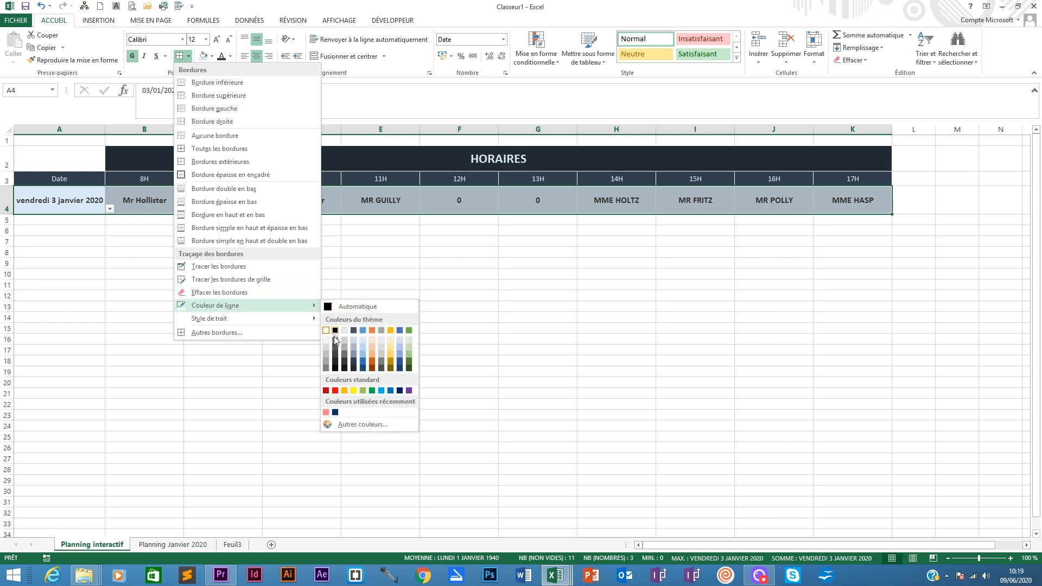
pyautogui.click(335, 331)
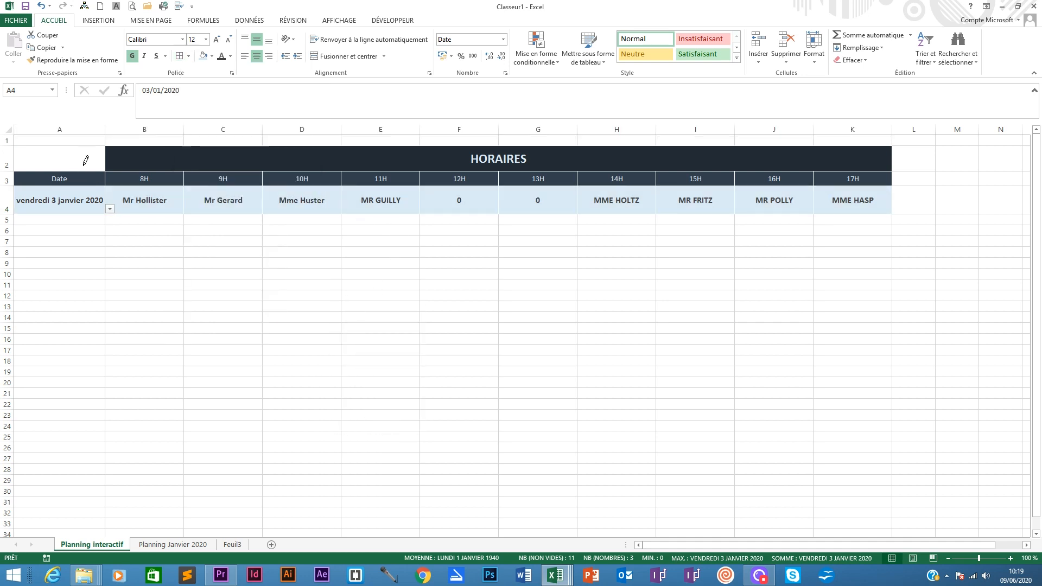
pyautogui.click(180, 57)
pyautogui.click(128, 315)
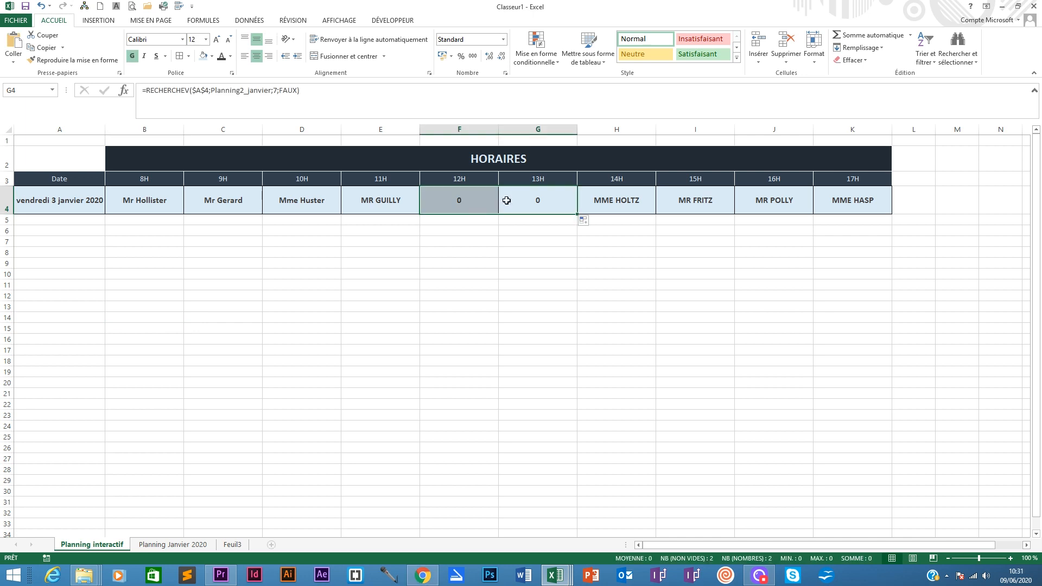
# - Compare the formulas in F4 and G4, then set the column index of F4's RECHERCHEV formula to 6
pyautogui.click(465, 202)
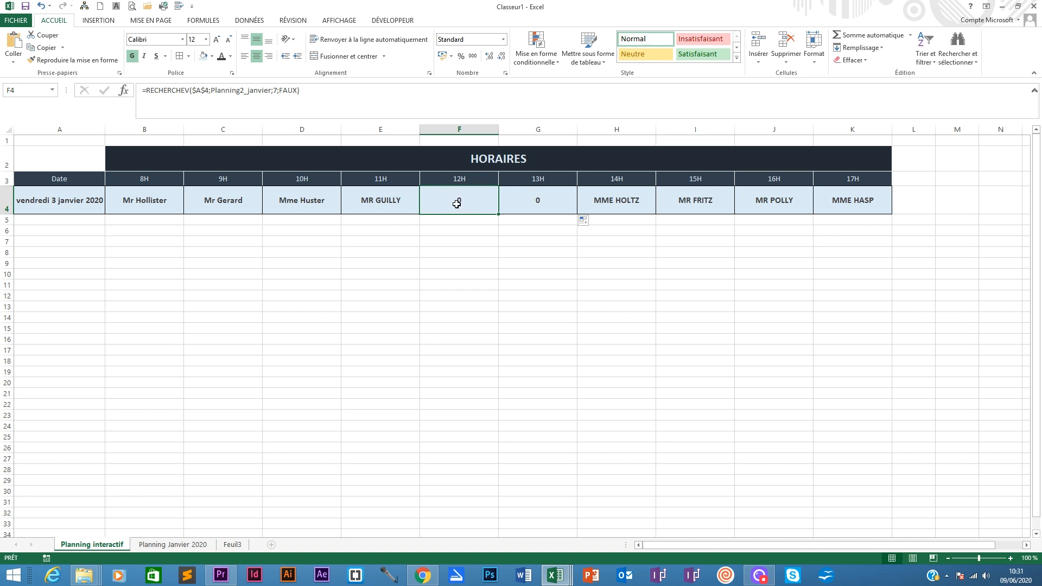
pyautogui.click(539, 200)
pyautogui.click(460, 197)
pyautogui.click(544, 204)
pyautogui.click(469, 198)
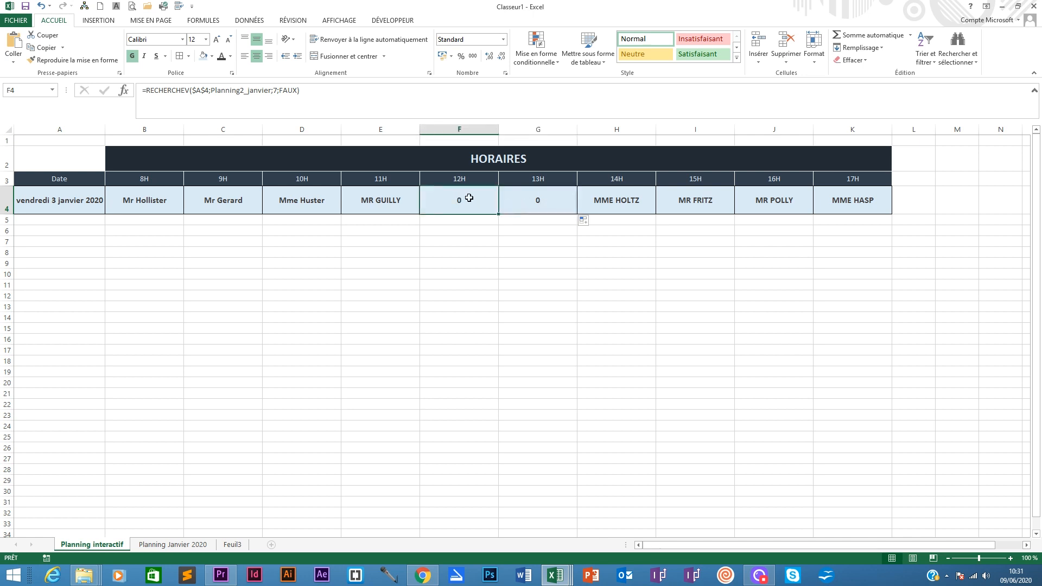
pyautogui.click(275, 90)
pyautogui.press('BackSpace')
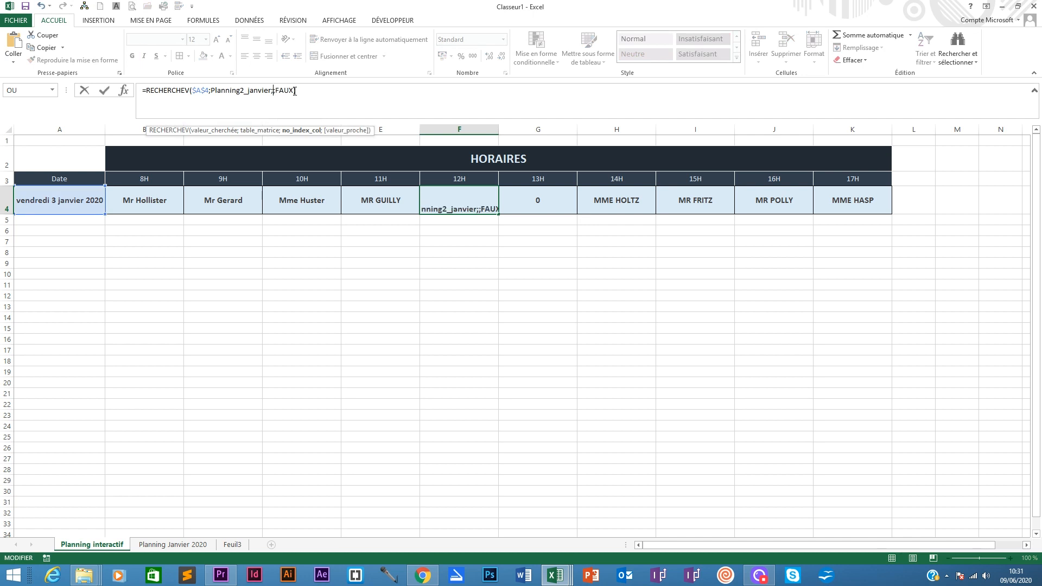
pyautogui.write('6')
pyautogui.press('Return')
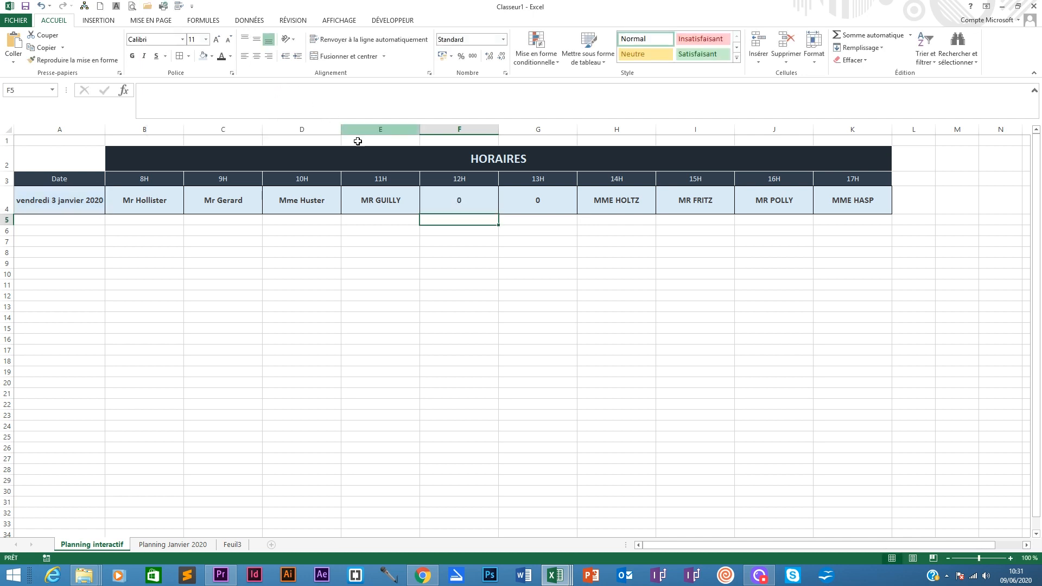
# - Copy F4's RECHERCHEV formula and clear it from the cell
pyautogui.moveTo(310, 92); pyautogui.dragTo(149, 90)
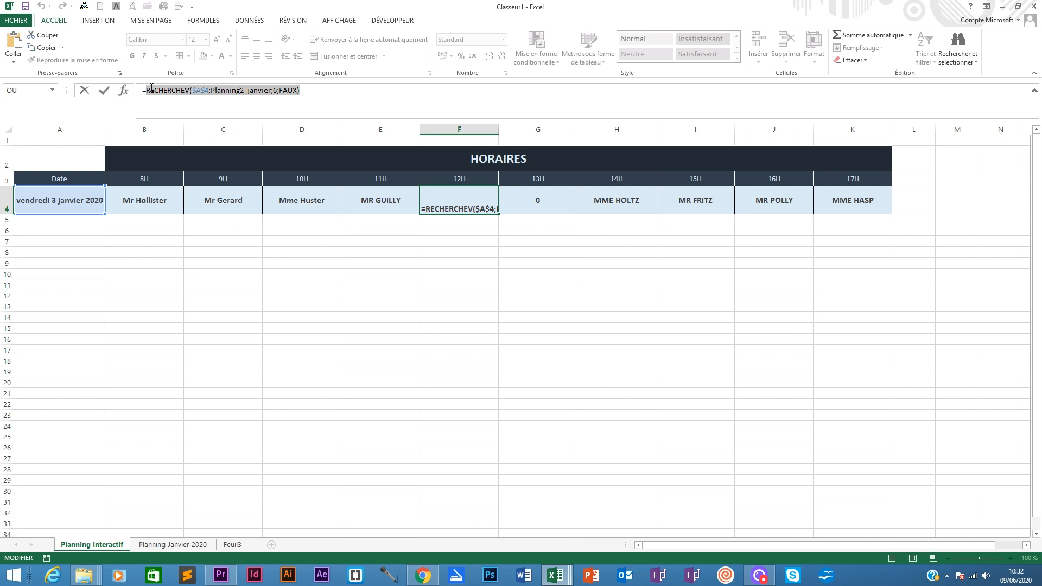
pyautogui.rightClick(203, 91)
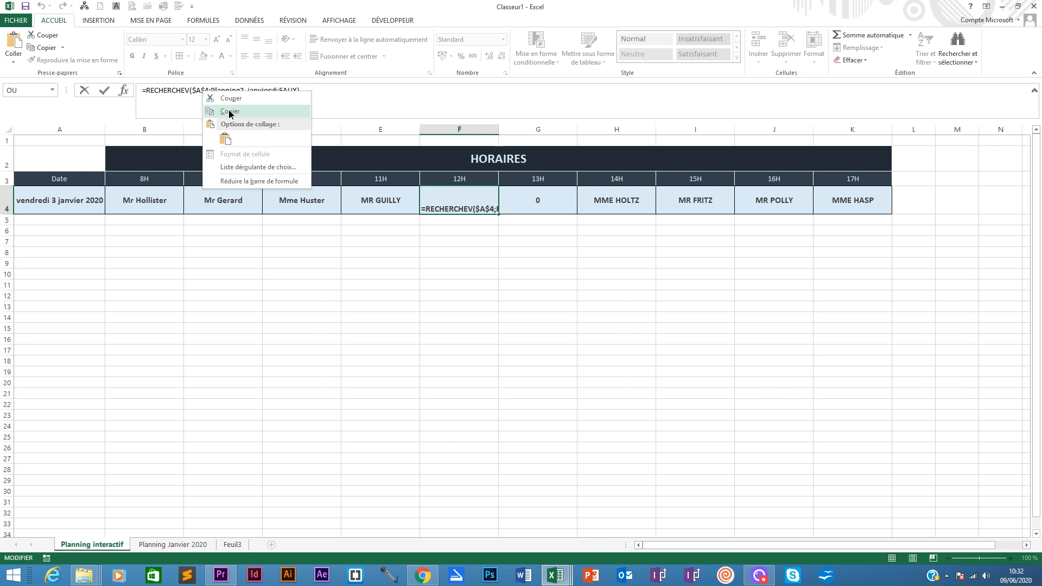
pyautogui.click(229, 111)
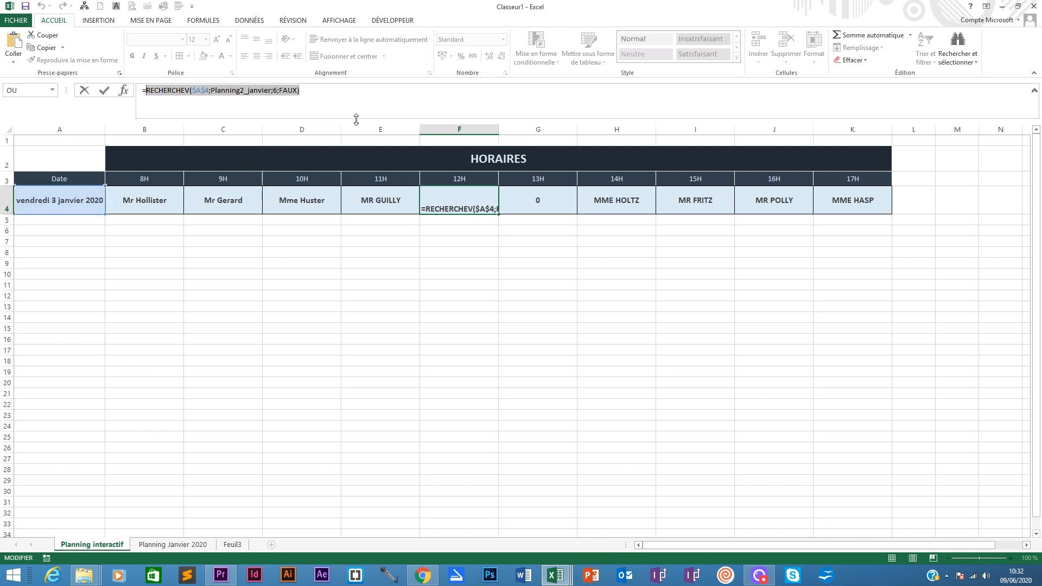
pyautogui.press('BackSpace')
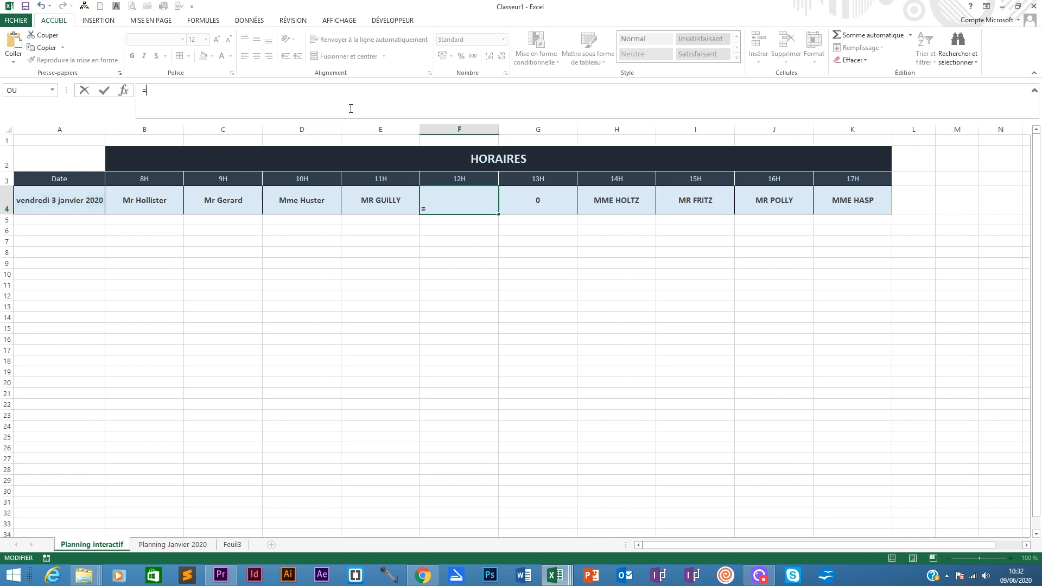
# - Start an SI function in F4 with the logical test 'Planning Janvier 2020'!F4<>""
pyautogui.write('si')
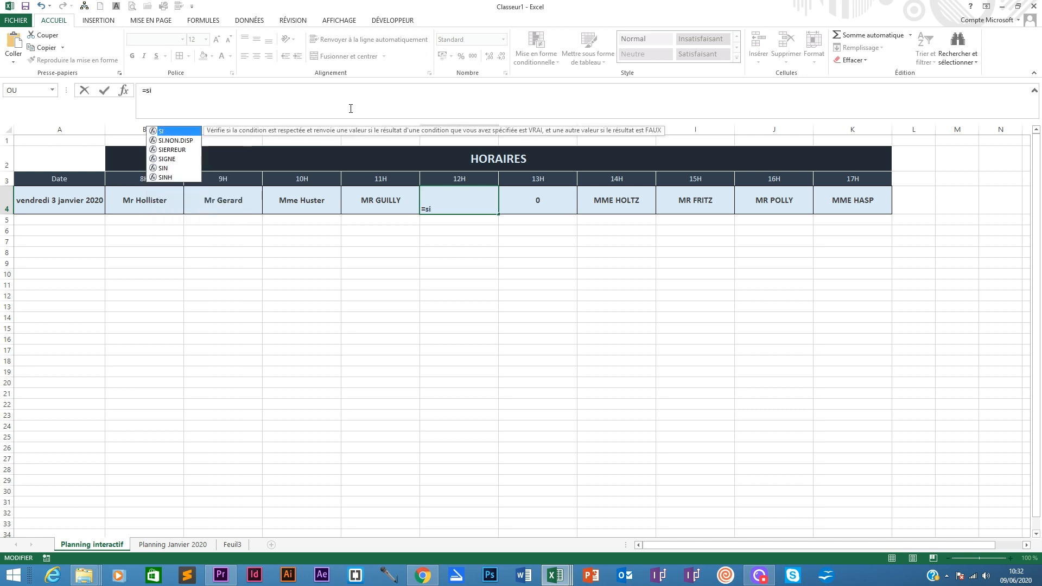
pyautogui.doubleClick(159, 131)
pyautogui.click(124, 90)
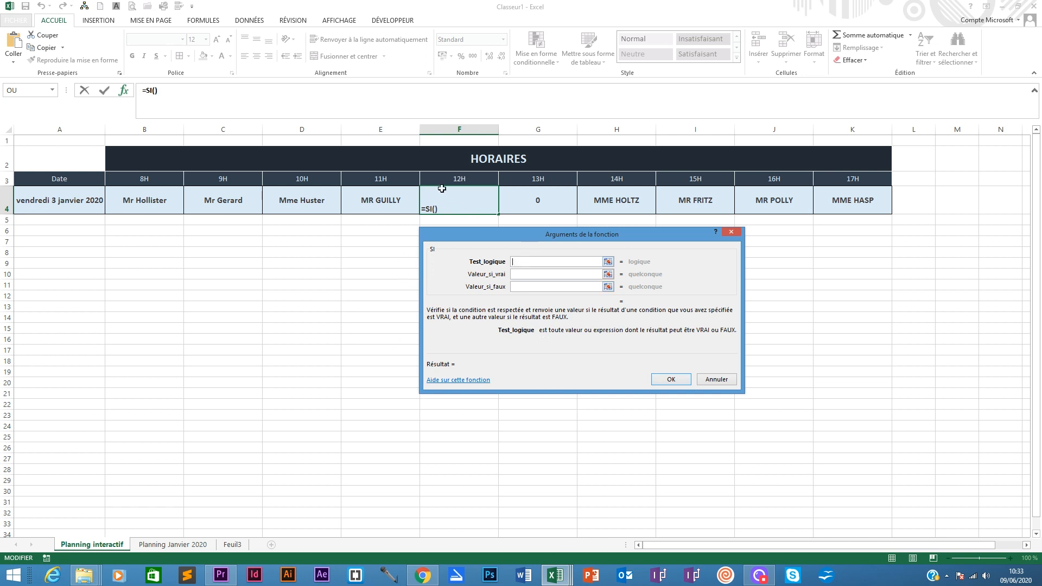
pyautogui.click(174, 545)
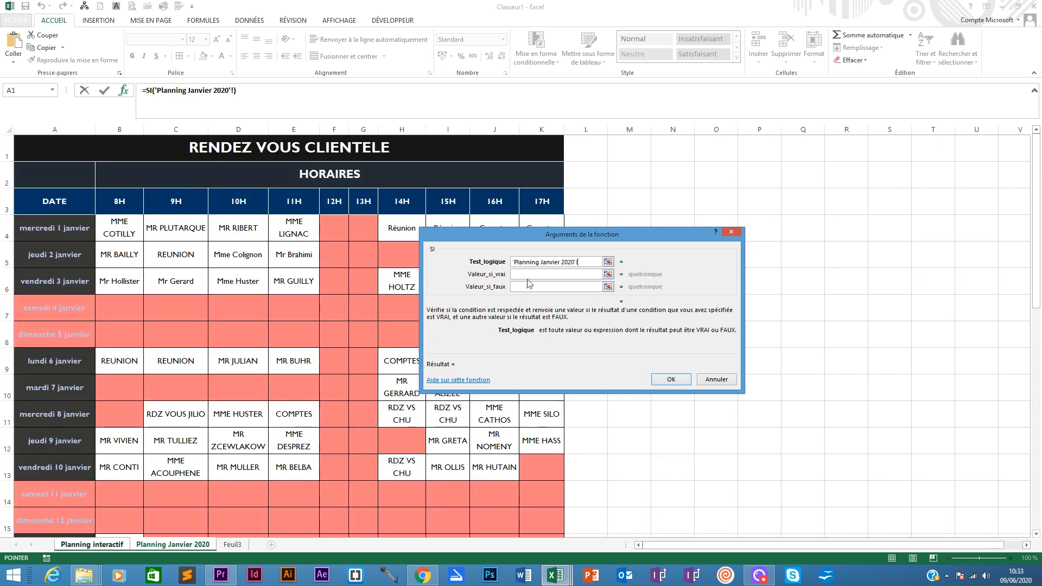
pyautogui.moveTo(446, 240); pyautogui.dragTo(466, 297)
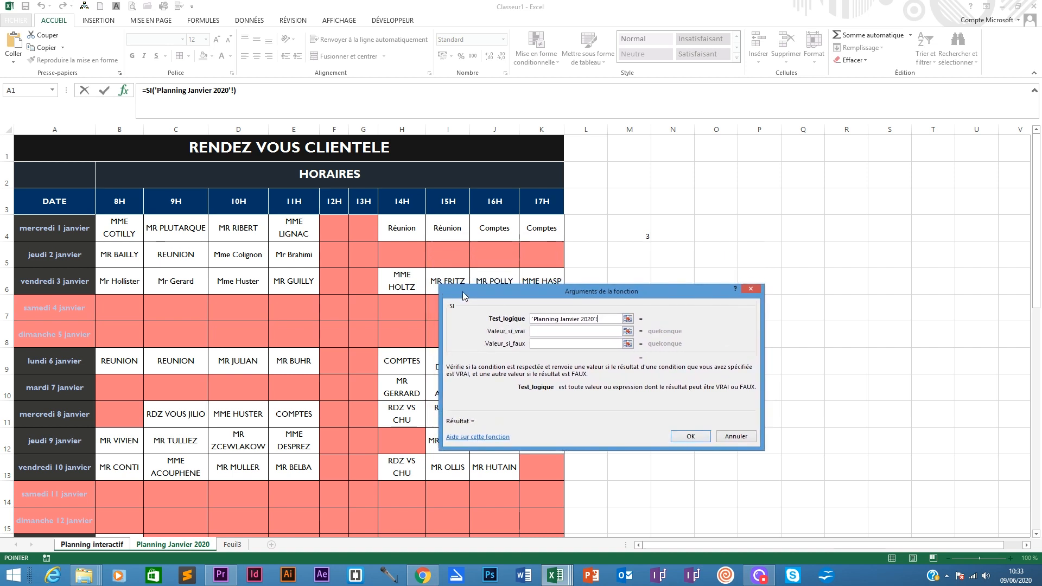
pyautogui.click(332, 226)
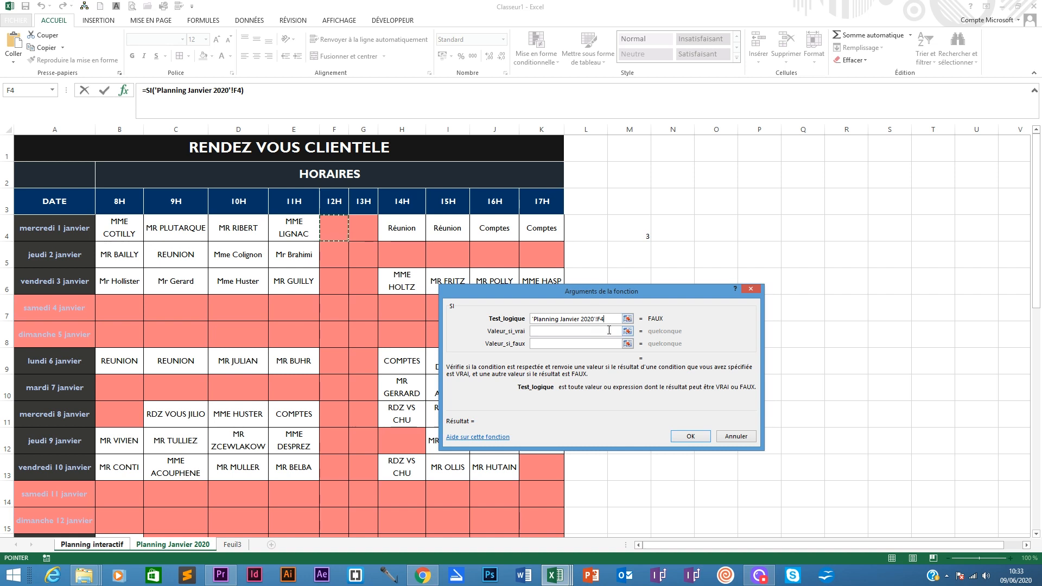
pyautogui.write('<>')
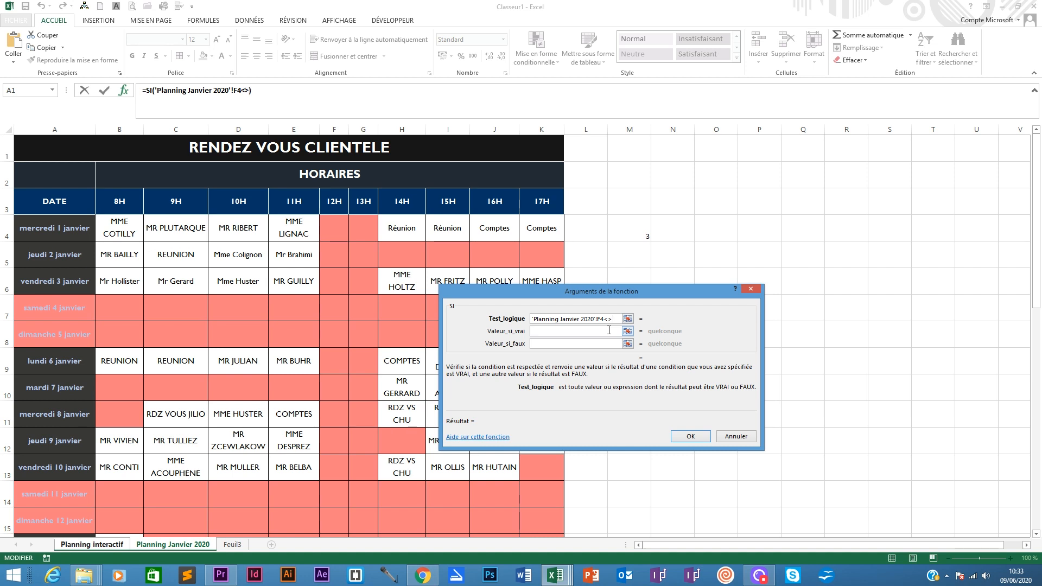
pyautogui.write('""')
# - Set the SI true value to the copied RECHERCHEV formula and the false value to "", then confirm
pyautogui.click(553, 332)
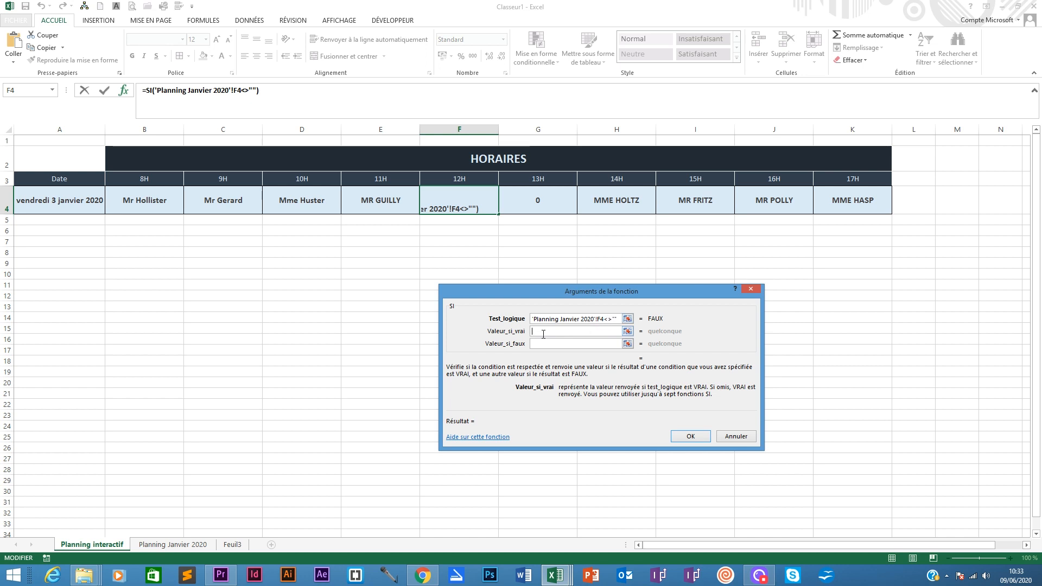
pyautogui.hotkey('ctrl', 'v')
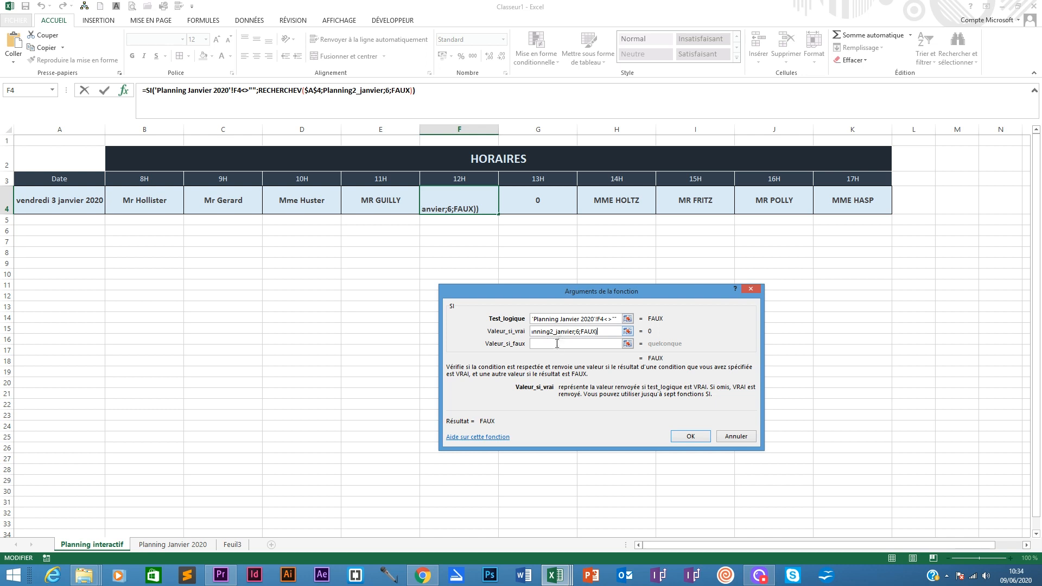
pyautogui.click(547, 343)
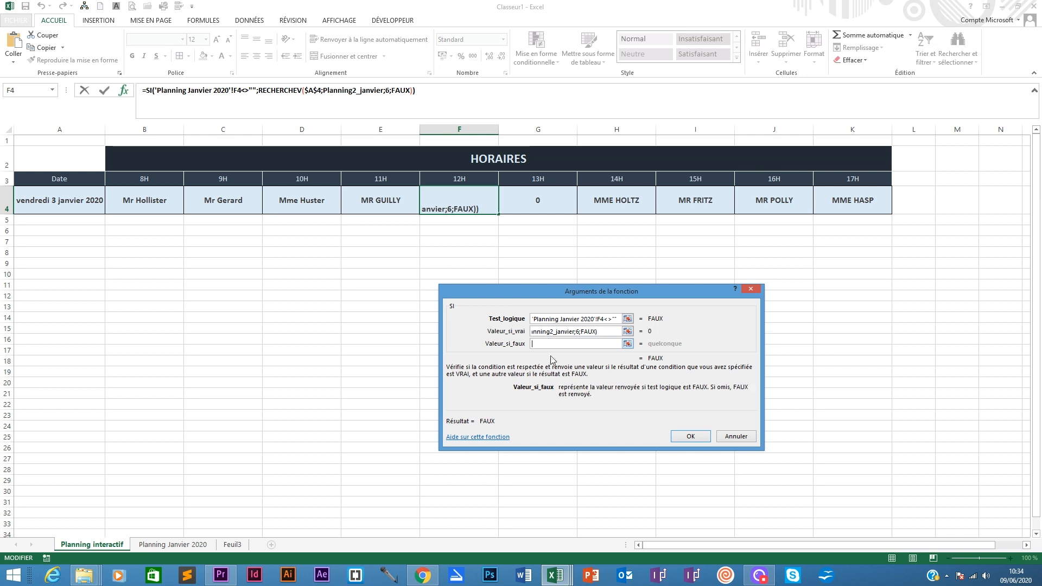
pyautogui.write('""')
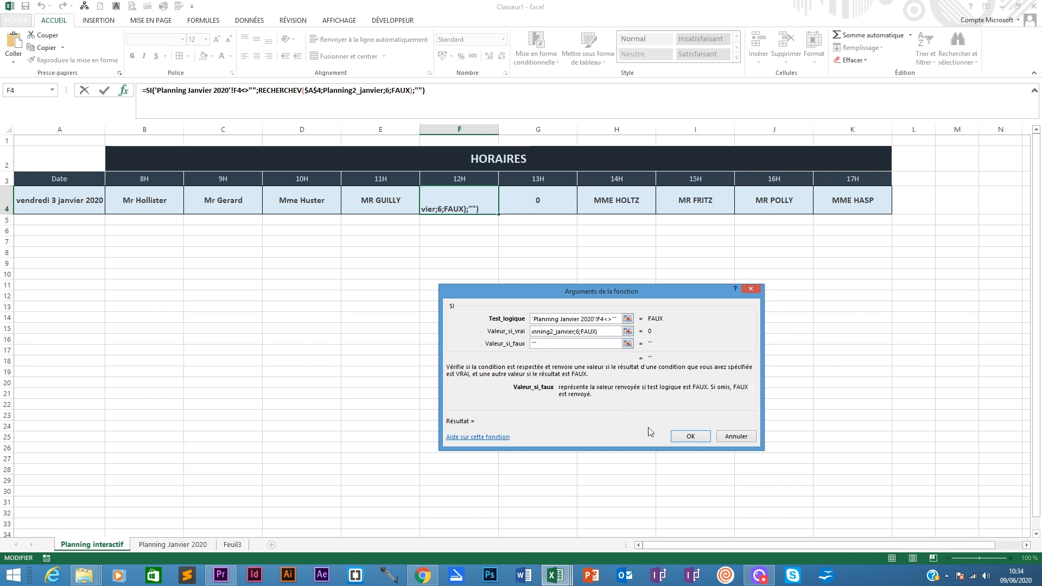
pyautogui.click(691, 436)
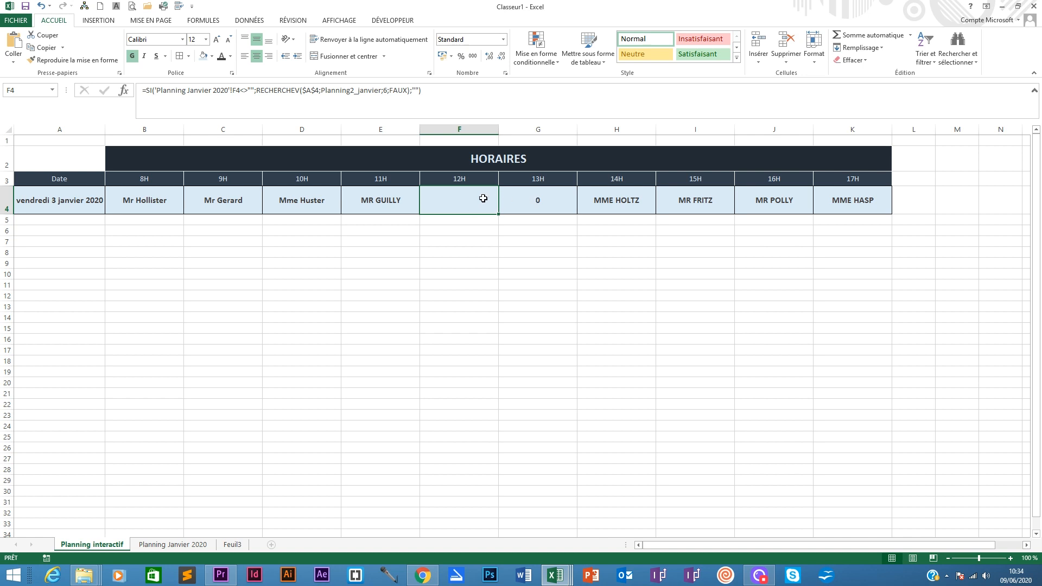
# - Copy the RECHERCHEV formula from G4
pyautogui.click(543, 199)
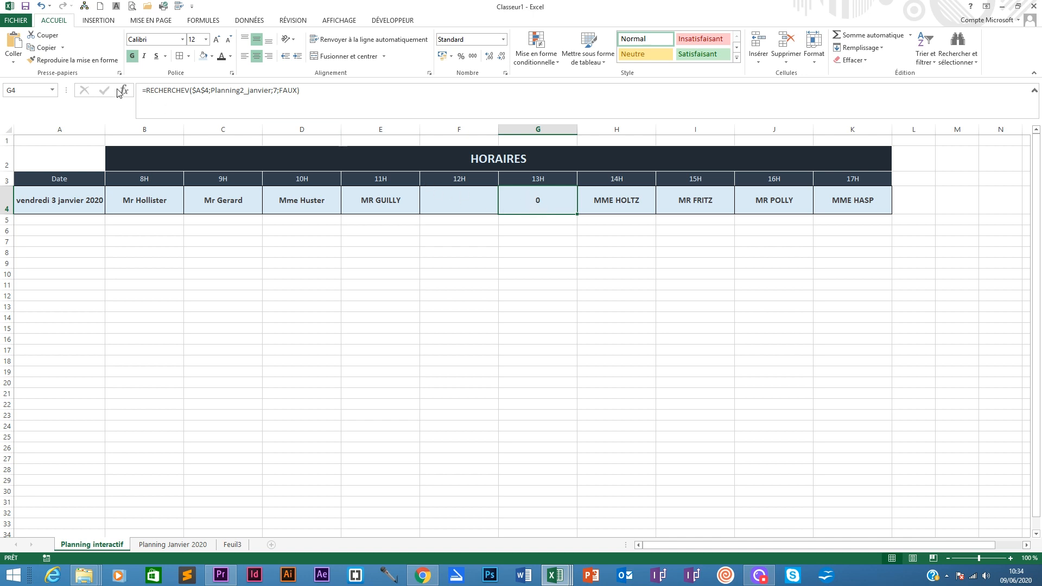
pyautogui.moveTo(298, 90); pyautogui.dragTo(154, 90)
pyautogui.rightClick(147, 90)
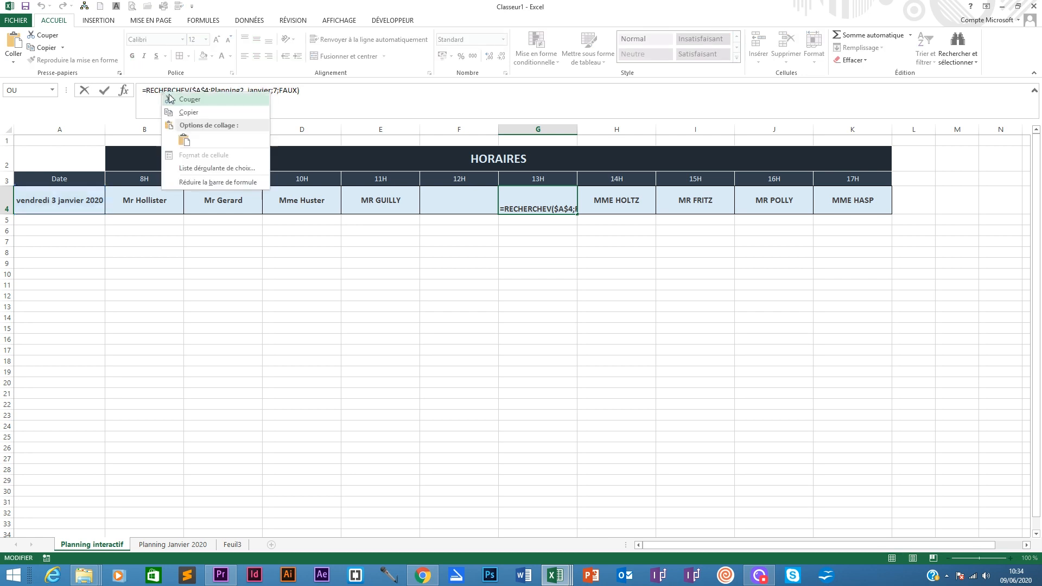
pyautogui.click(184, 109)
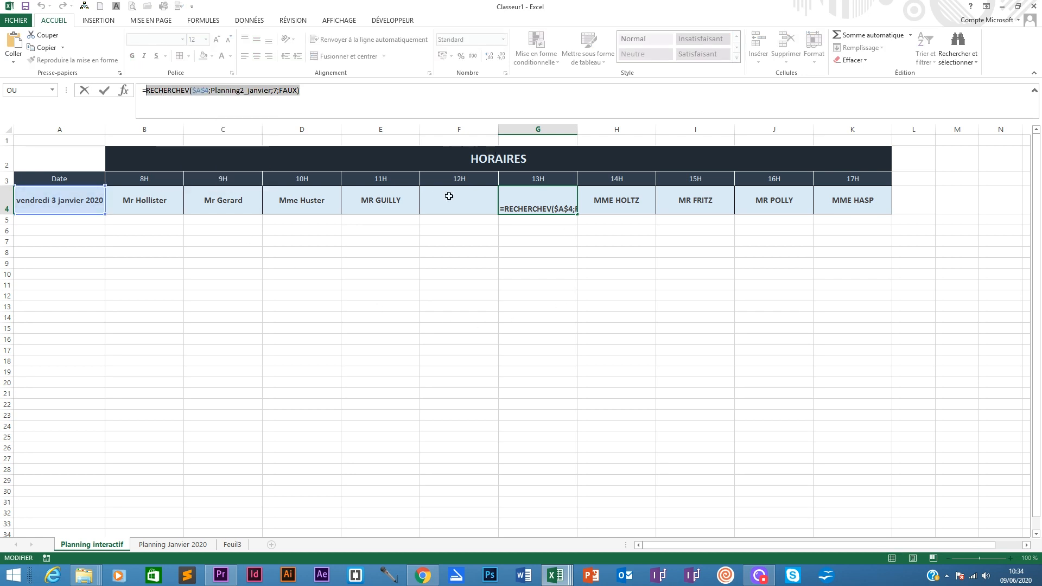
pyautogui.click(123, 92)
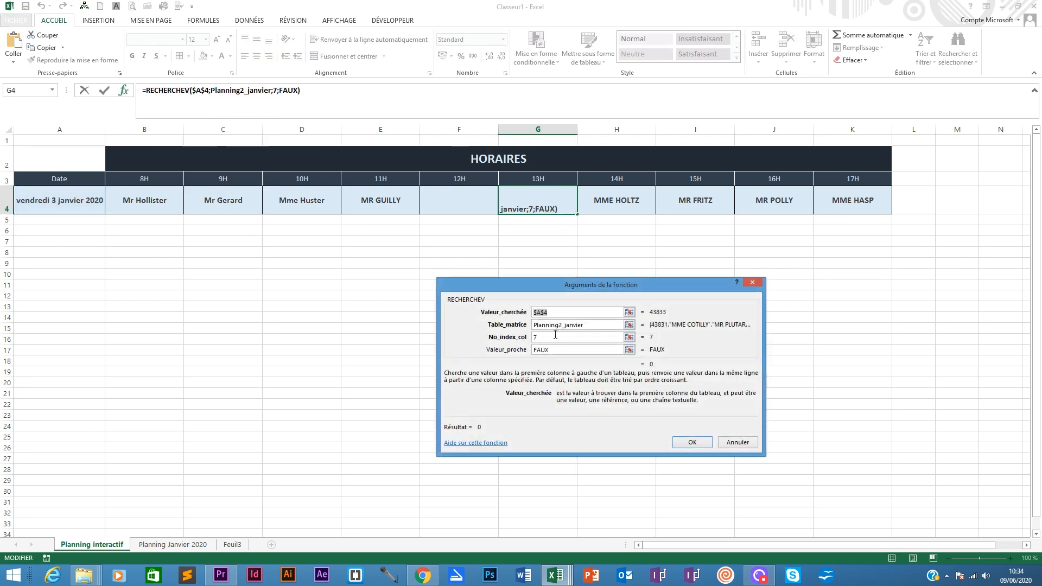
pyautogui.click(722, 440)
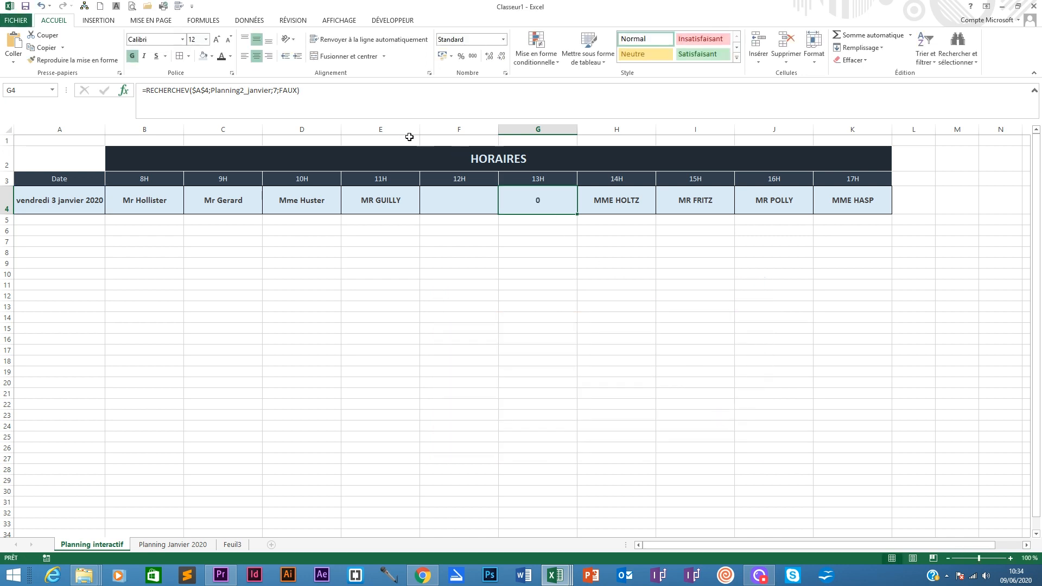
# - Replace G4 with an SI function whose logical test is 'Planning Janvier 2020'!G4<>""
pyautogui.write('=si')
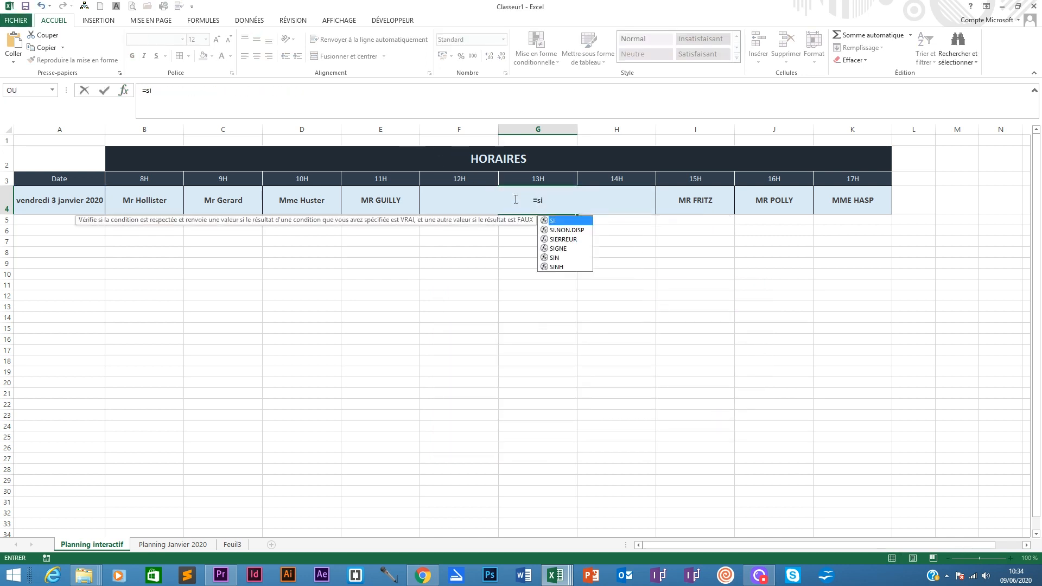
pyautogui.doubleClick(553, 221)
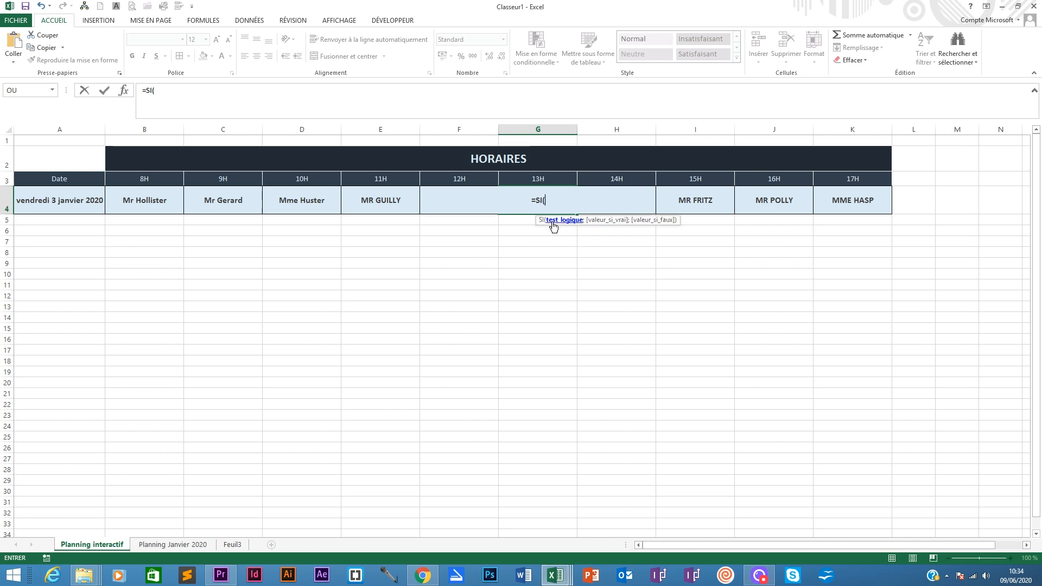
pyautogui.click(124, 91)
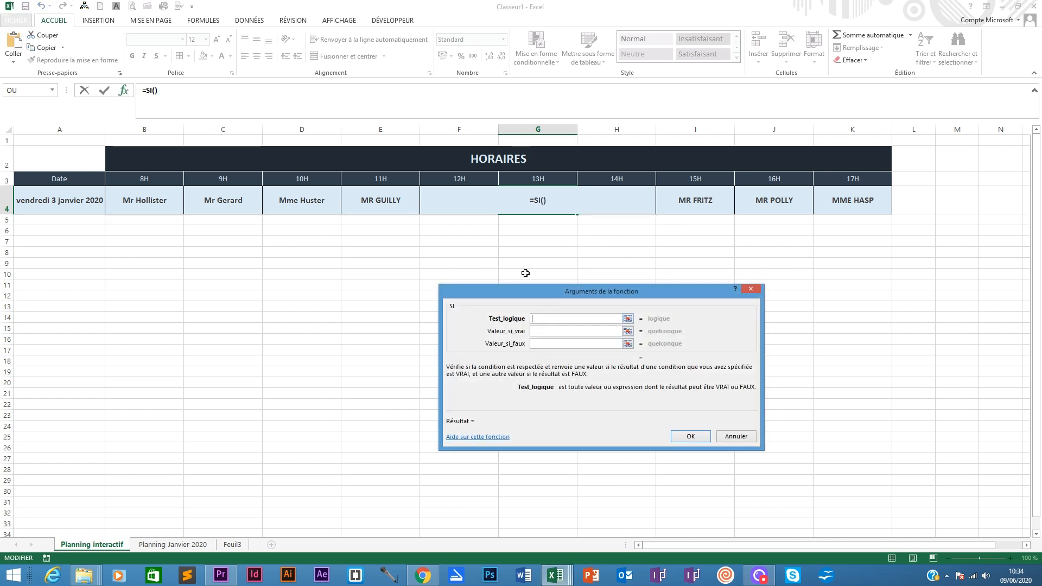
pyautogui.click(179, 544)
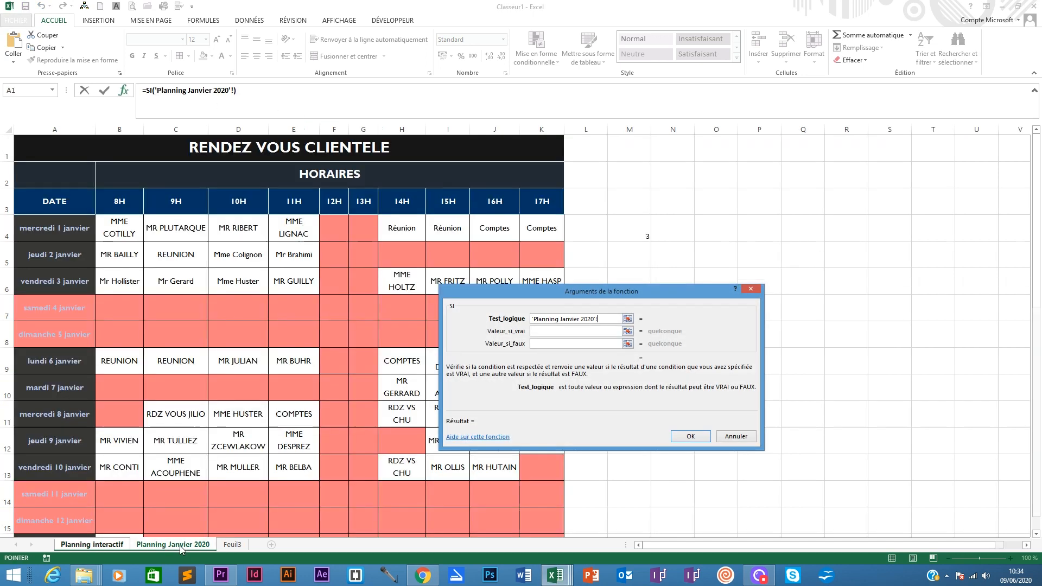
pyautogui.click(368, 224)
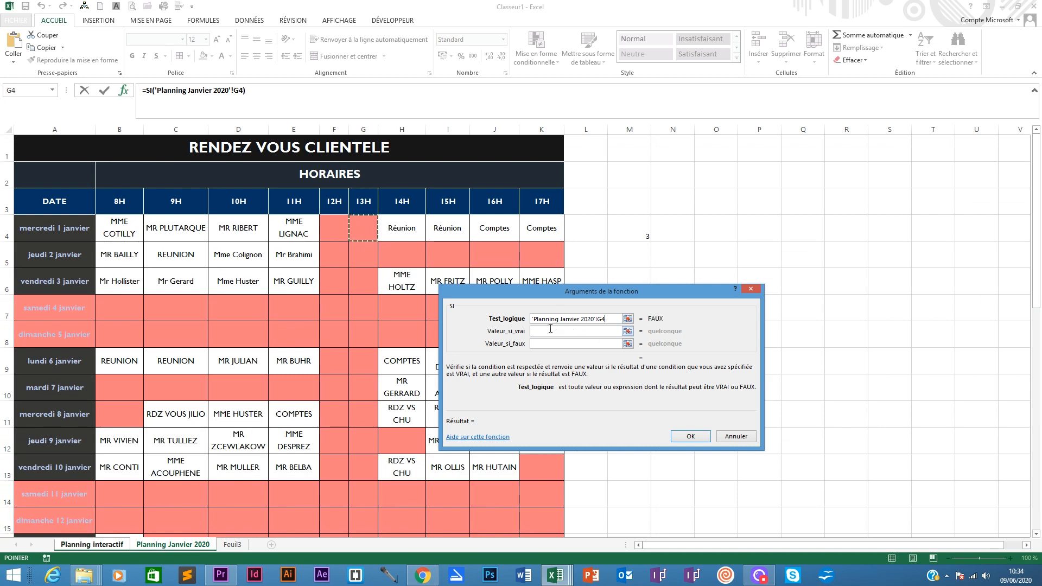
pyautogui.write('<>""')
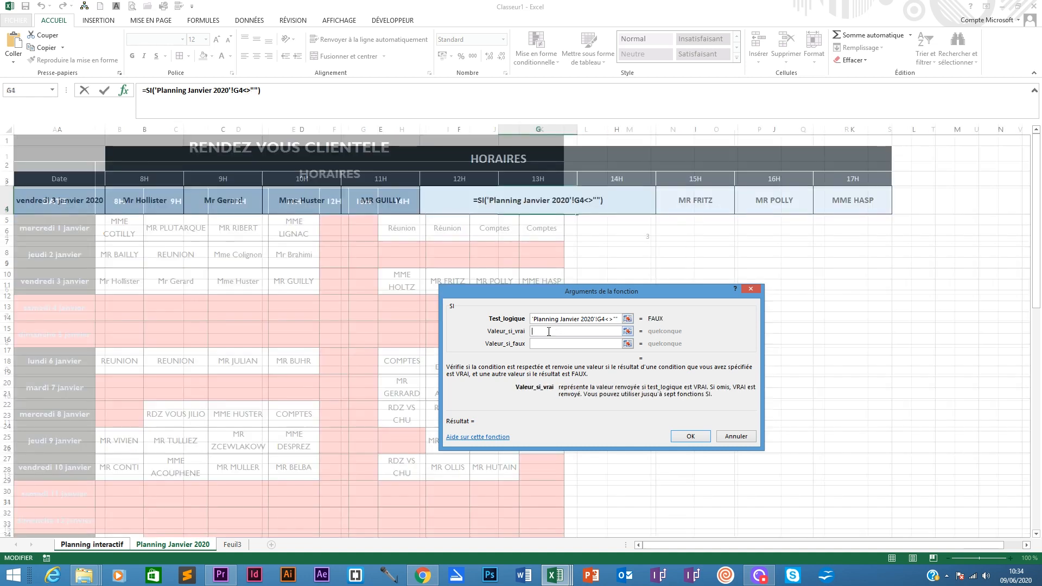
# - Paste the RECHERCHEV formula as the SI true value, set the false value to "", and confirm
pyautogui.hotkey('ctrl', 'v')
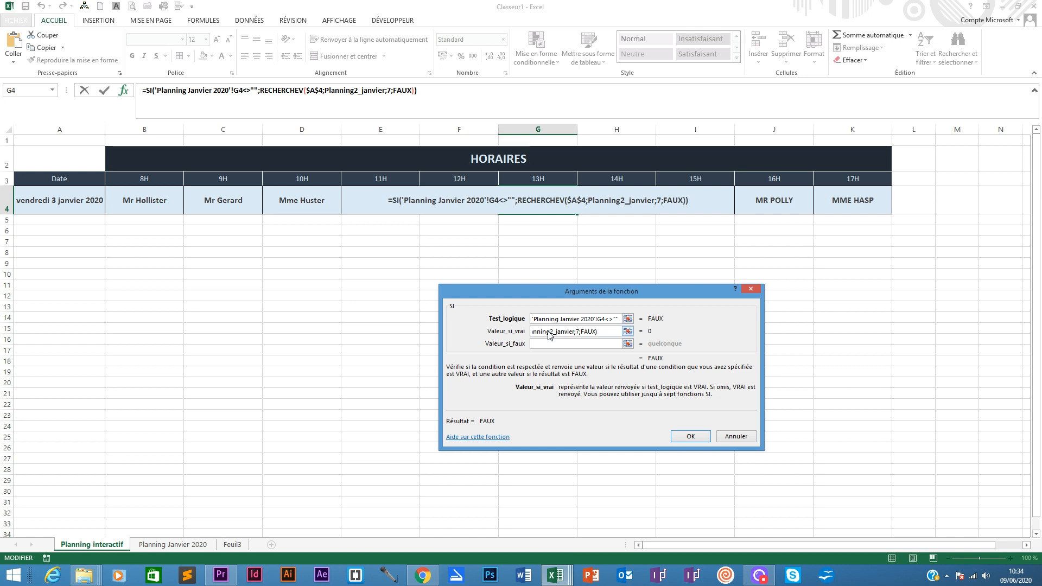
pyautogui.click(540, 342)
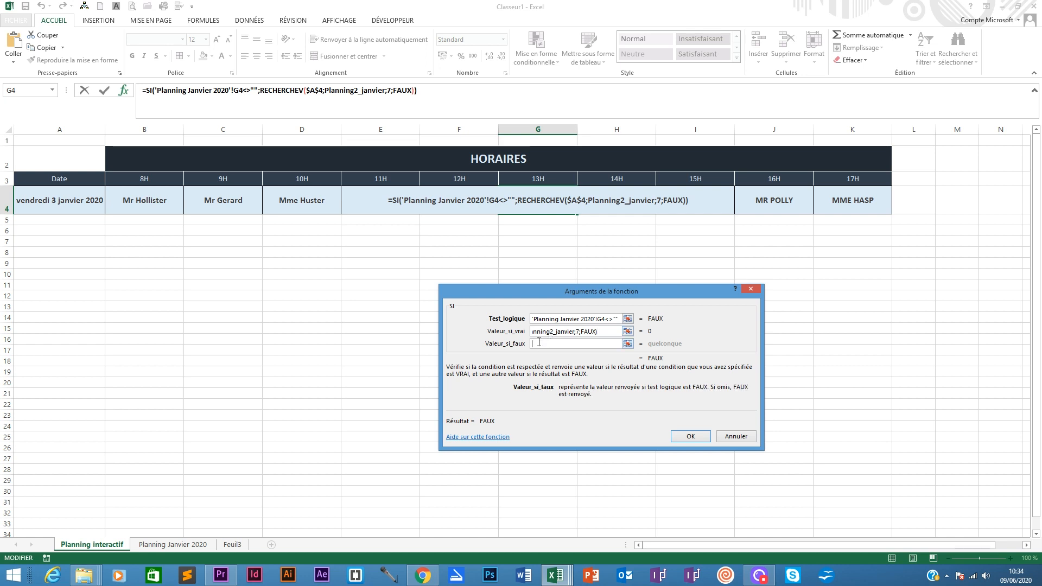
pyautogui.write('""')
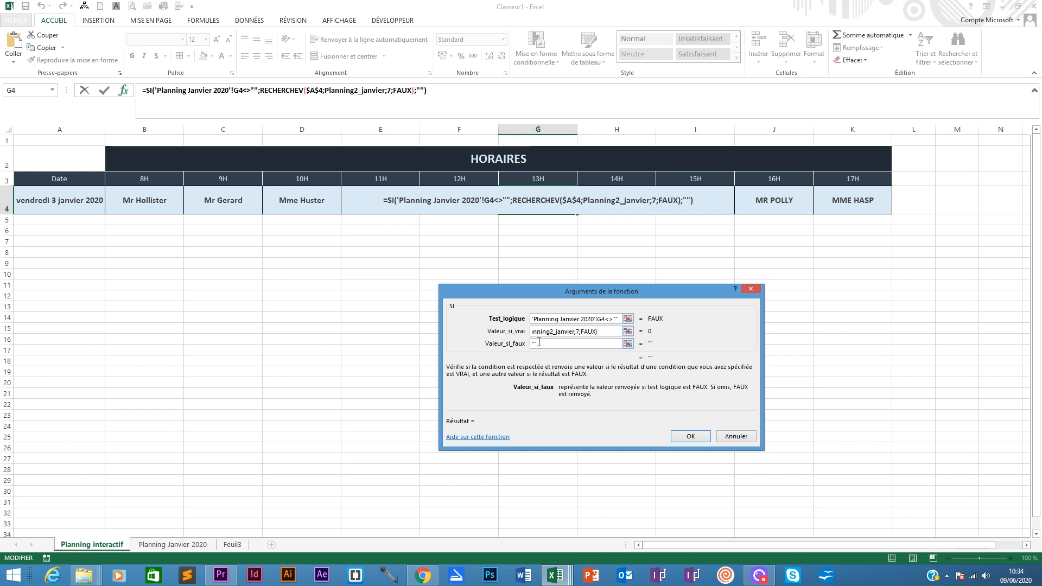
pyautogui.click(690, 436)
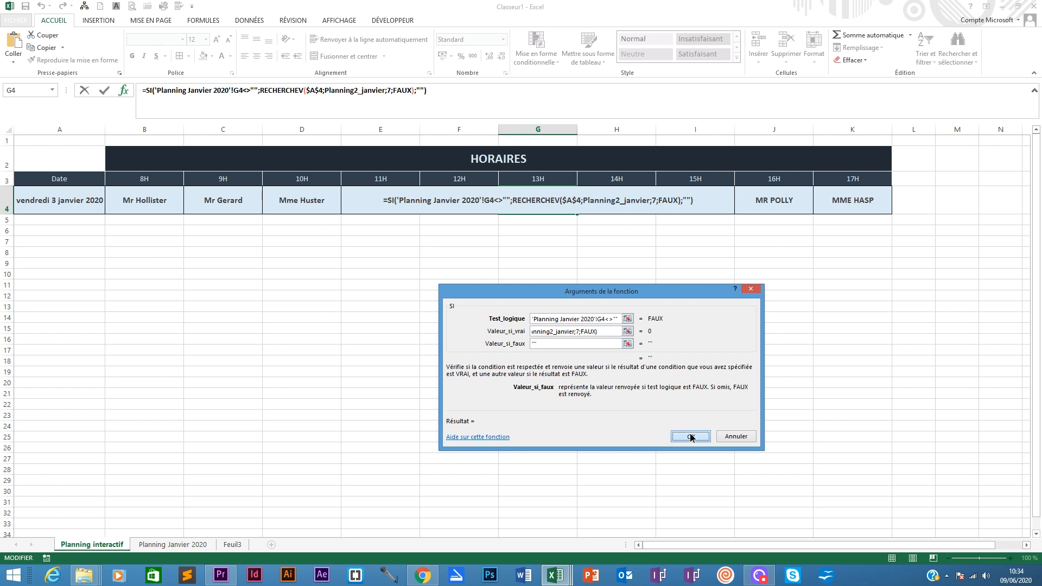
# - Check the 12H and 13H formulas, then pick vendredi 3 janvier from the A4 drop-down date list
pyautogui.click(477, 203)
pyautogui.click(534, 203)
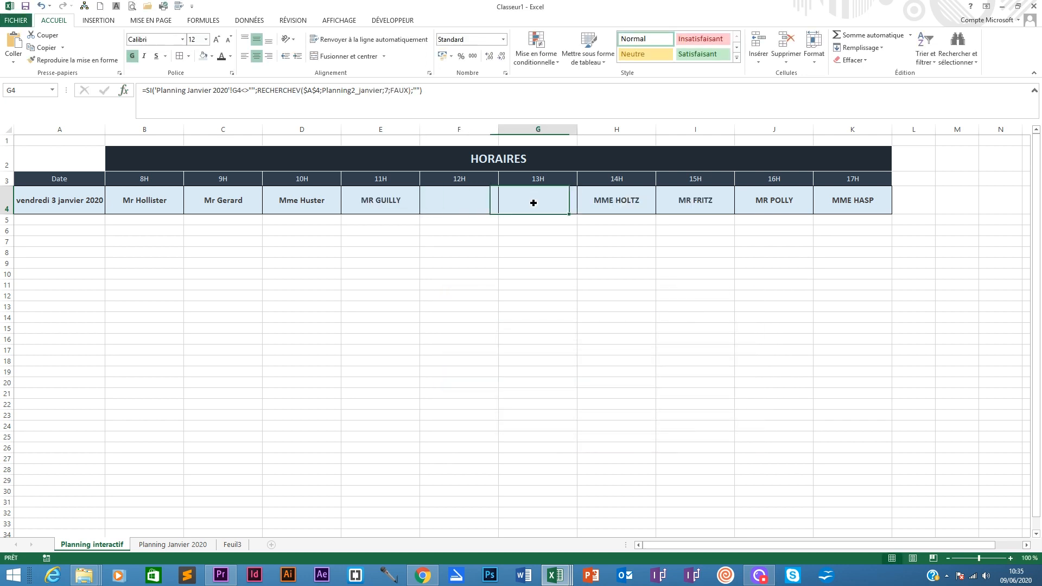
pyautogui.click(461, 200)
pyautogui.click(526, 199)
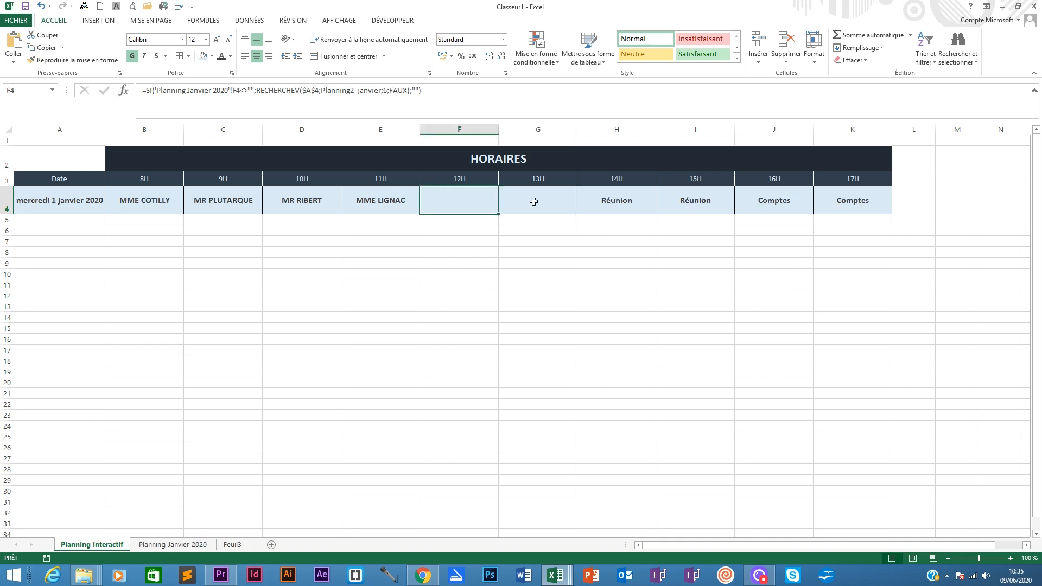
pyautogui.click(90, 198)
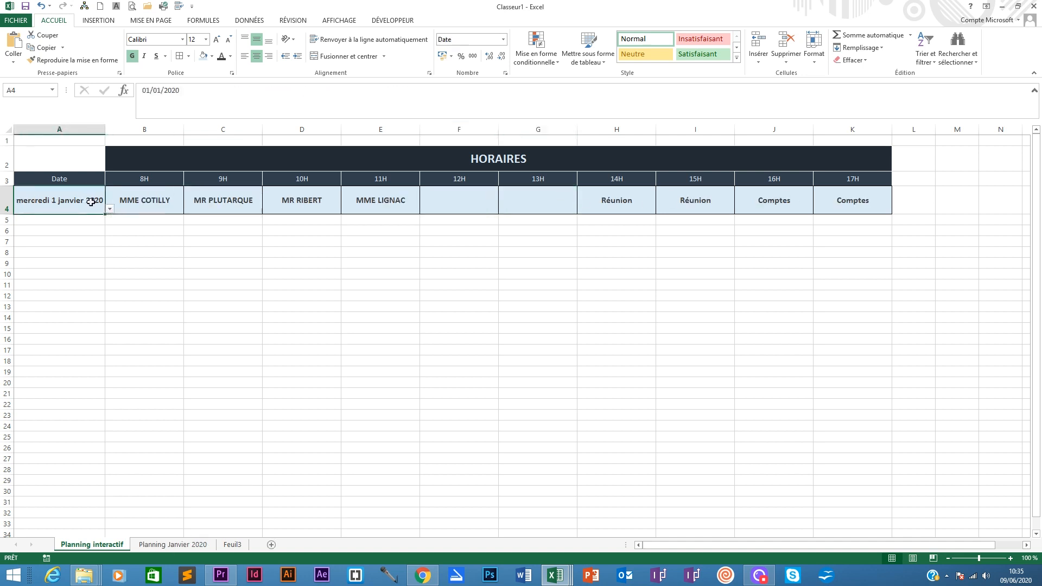
pyautogui.click(109, 209)
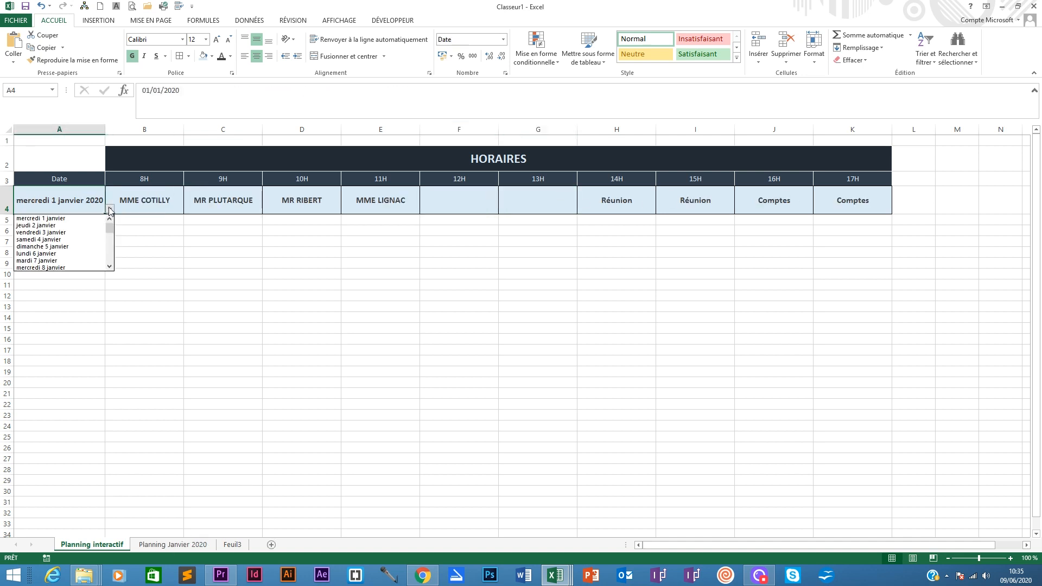
pyautogui.click(64, 233)
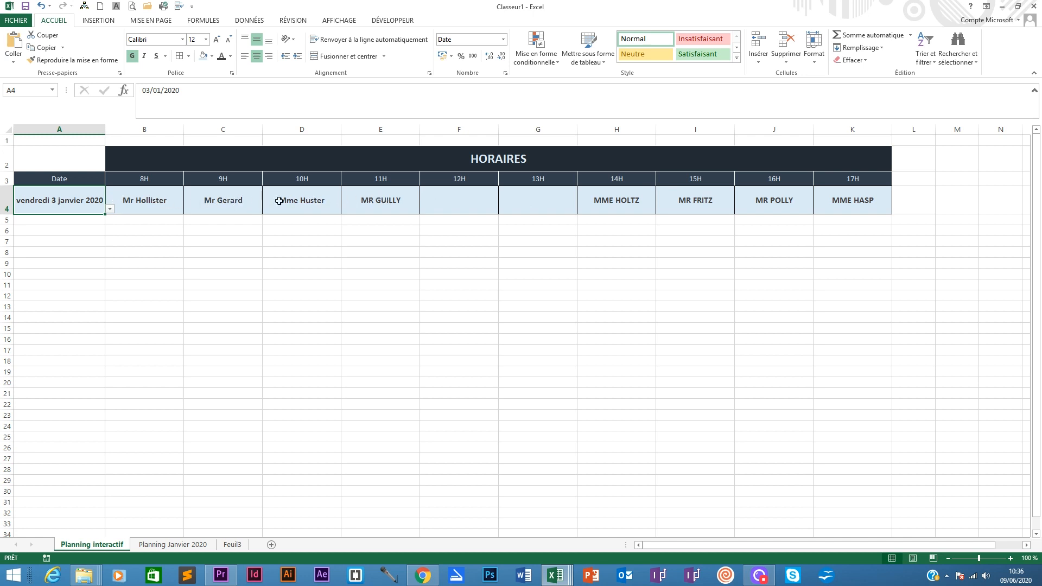
# - Examine the B4 and C4 lookup formulas and compare the row with the Planning Janvier 2020 sheet
pyautogui.click(163, 204)
pyautogui.click(225, 202)
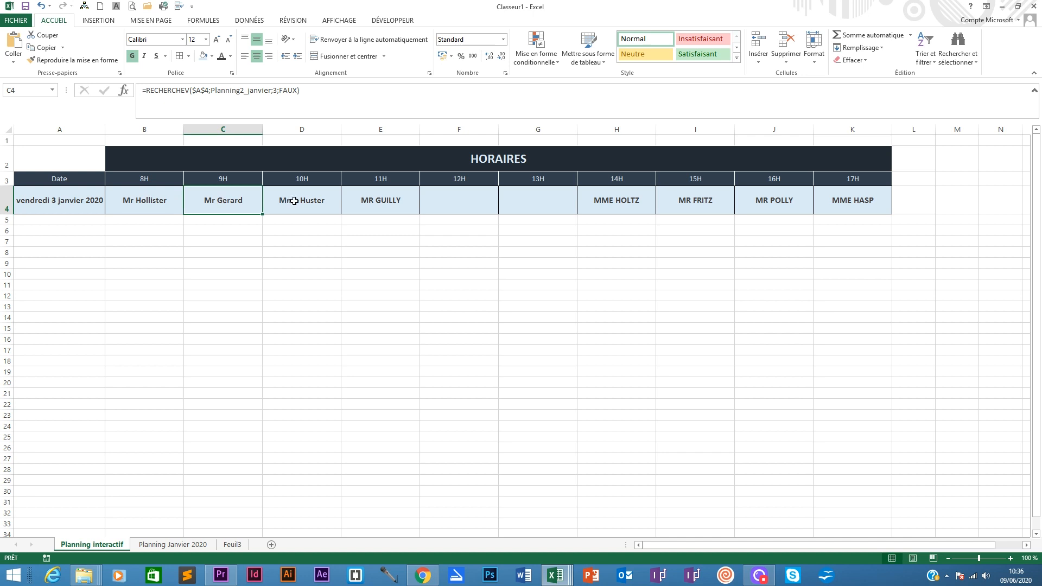
pyautogui.click(148, 204)
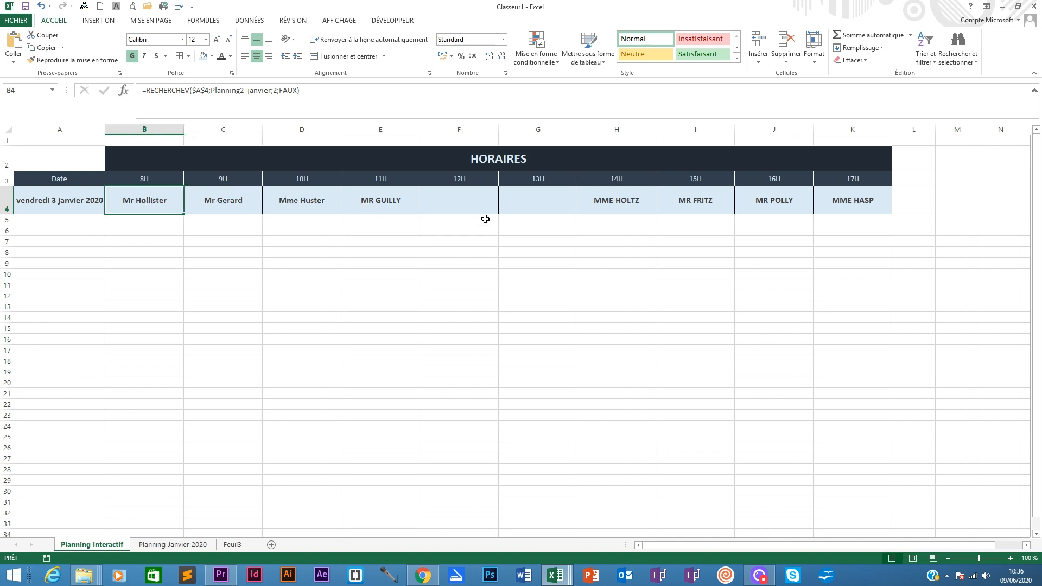
pyautogui.click(160, 544)
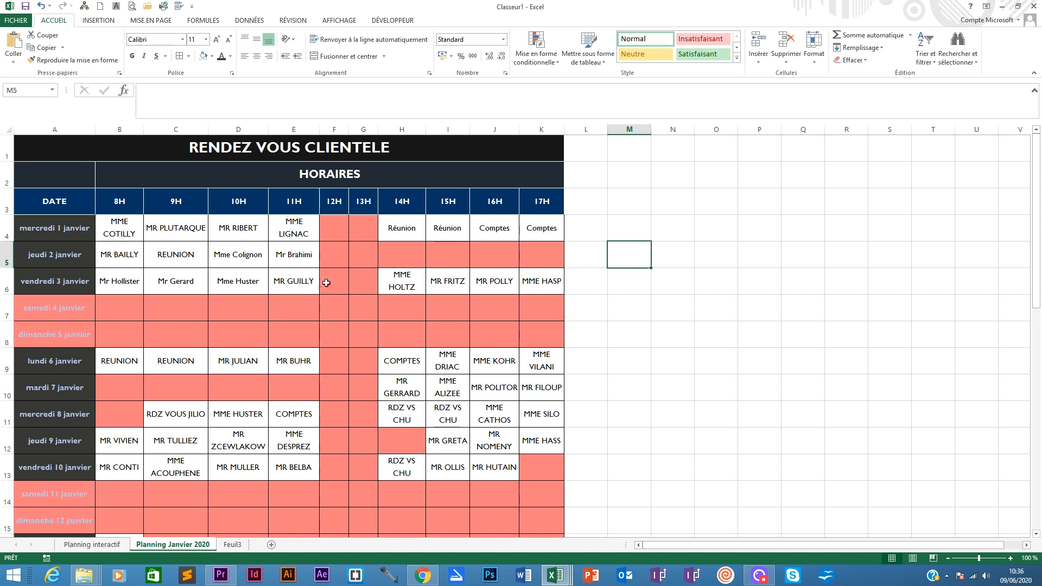
pyautogui.click(100, 544)
pyautogui.click(81, 199)
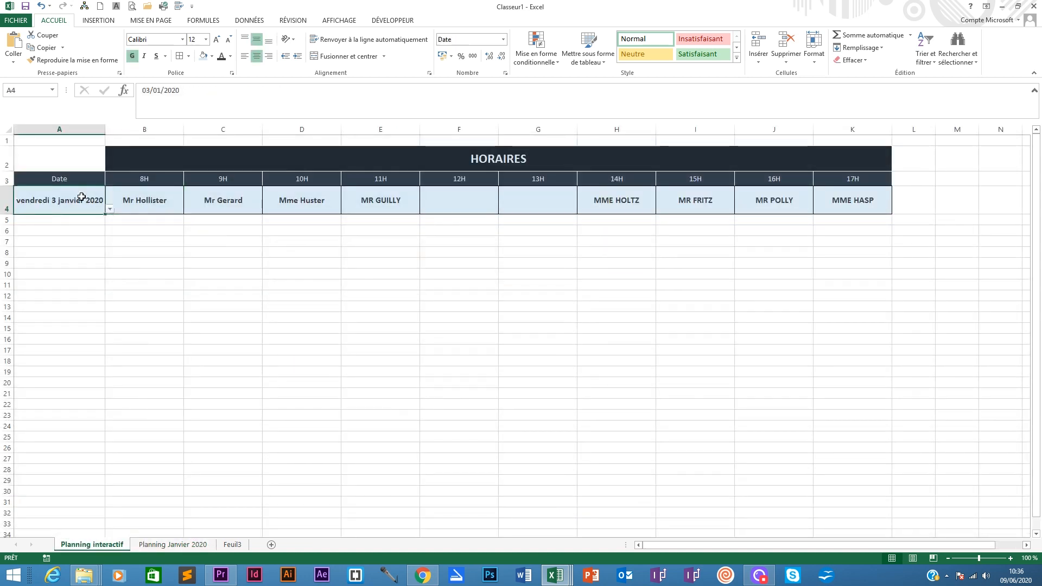
pyautogui.click(109, 209)
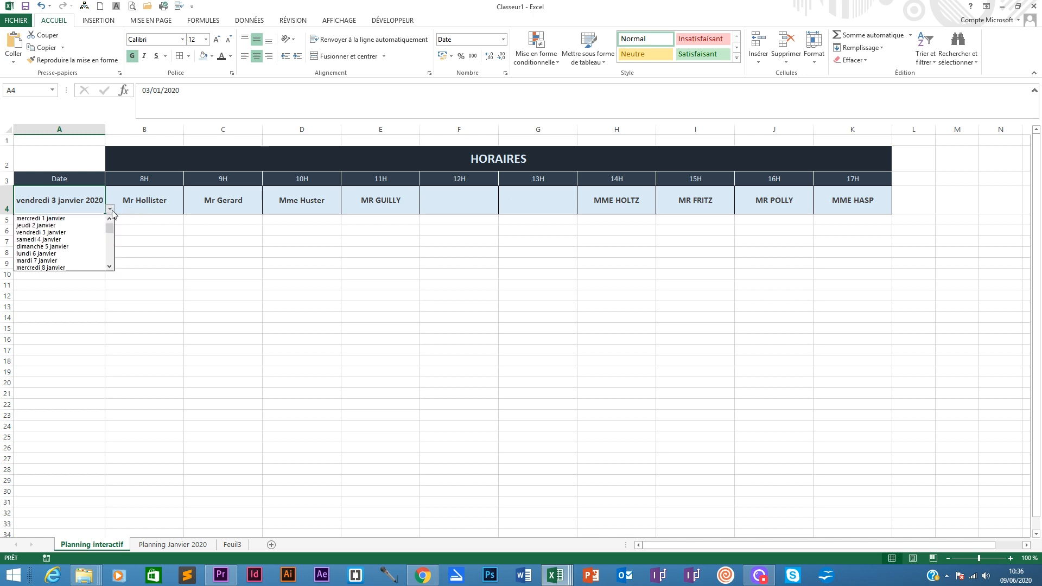
pyautogui.click(82, 201)
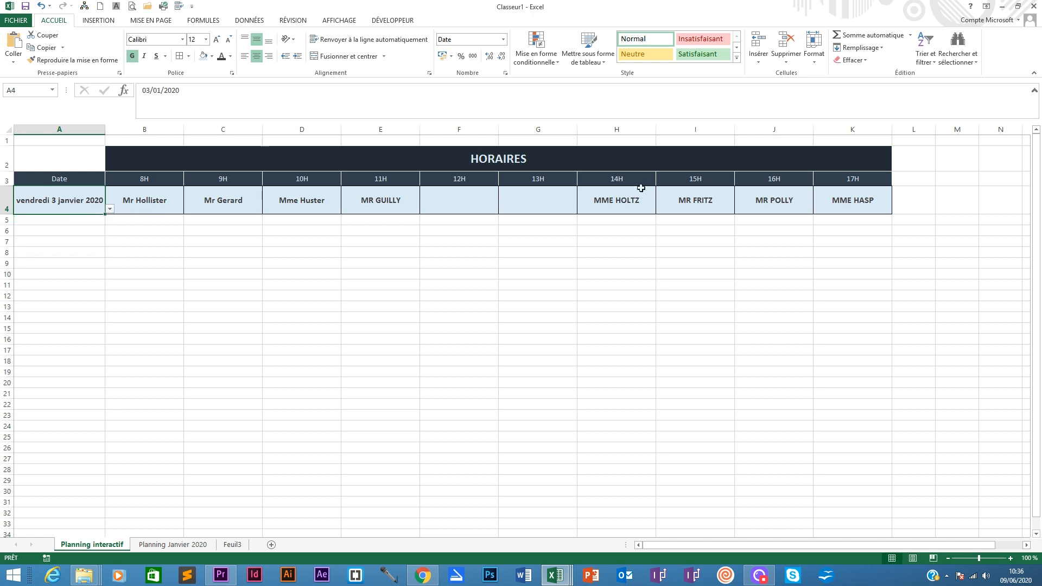
# - Switch among the Planning Janvier 2020, Feuil3 and Planning interactif sheets to review the finished planning
pyautogui.click(172, 545)
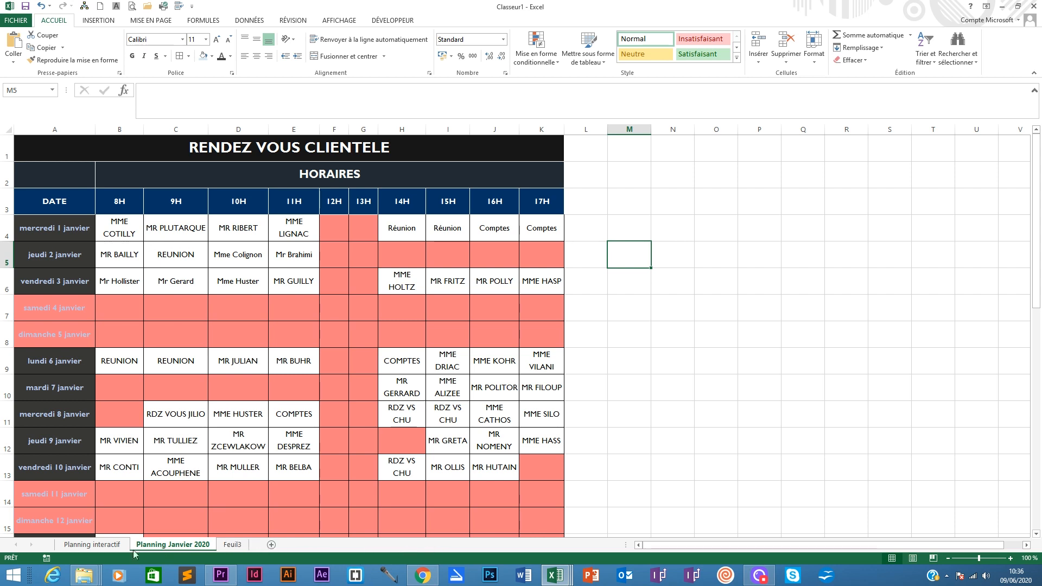
pyautogui.click(98, 545)
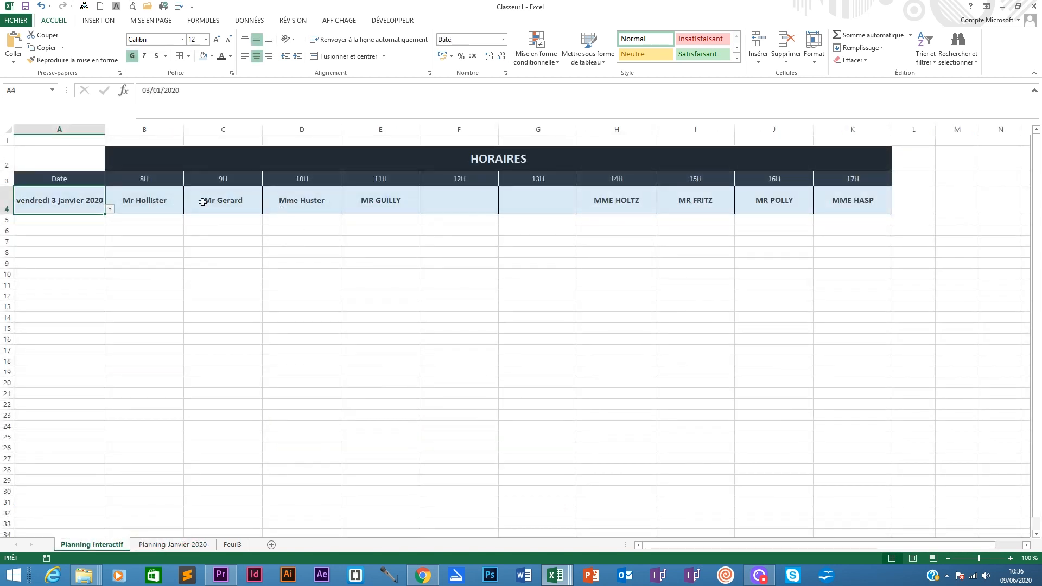
pyautogui.click(153, 200)
pyautogui.click(210, 200)
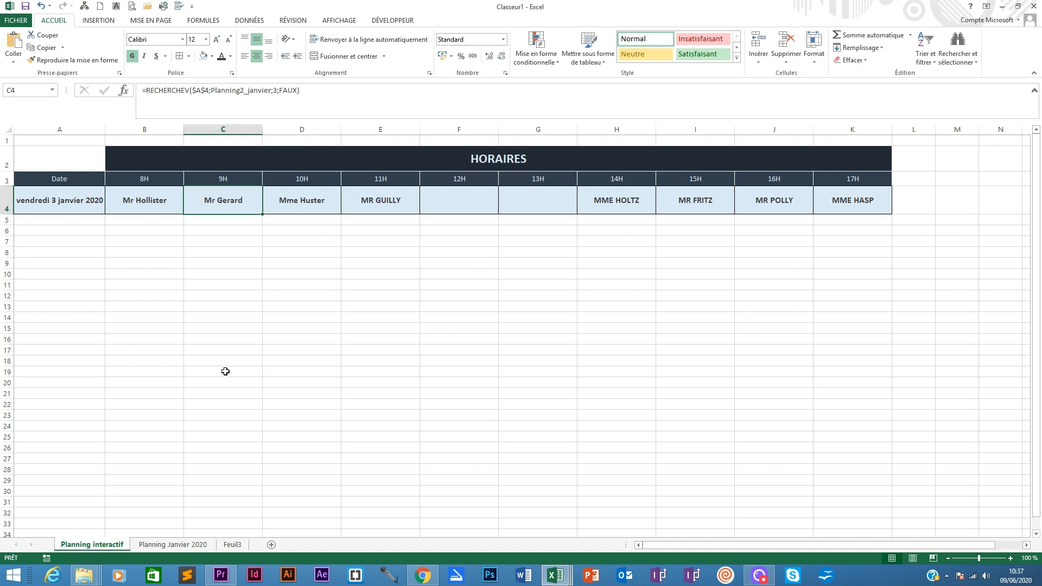
pyautogui.click(231, 545)
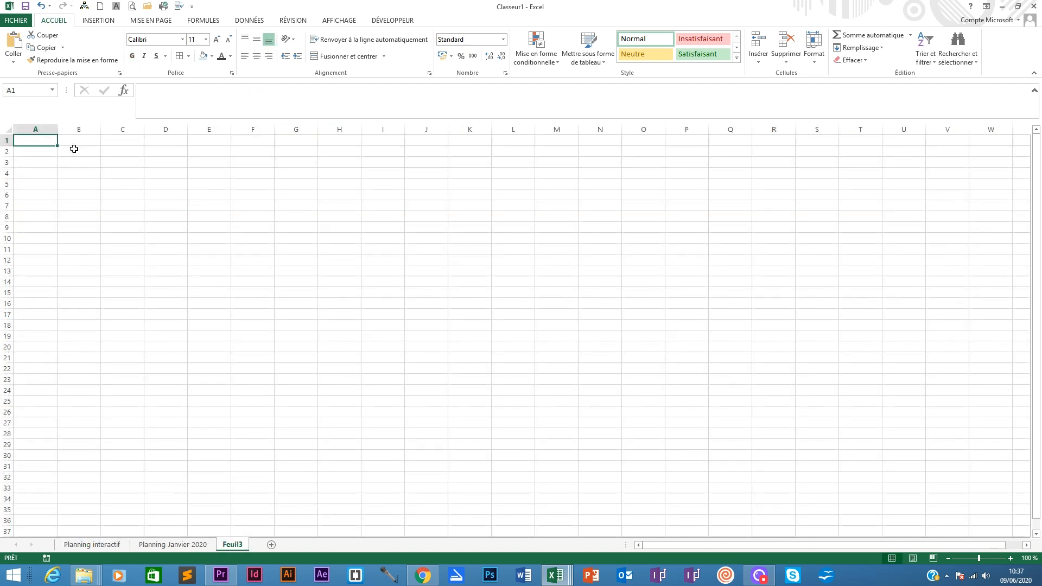
pyautogui.click(109, 544)
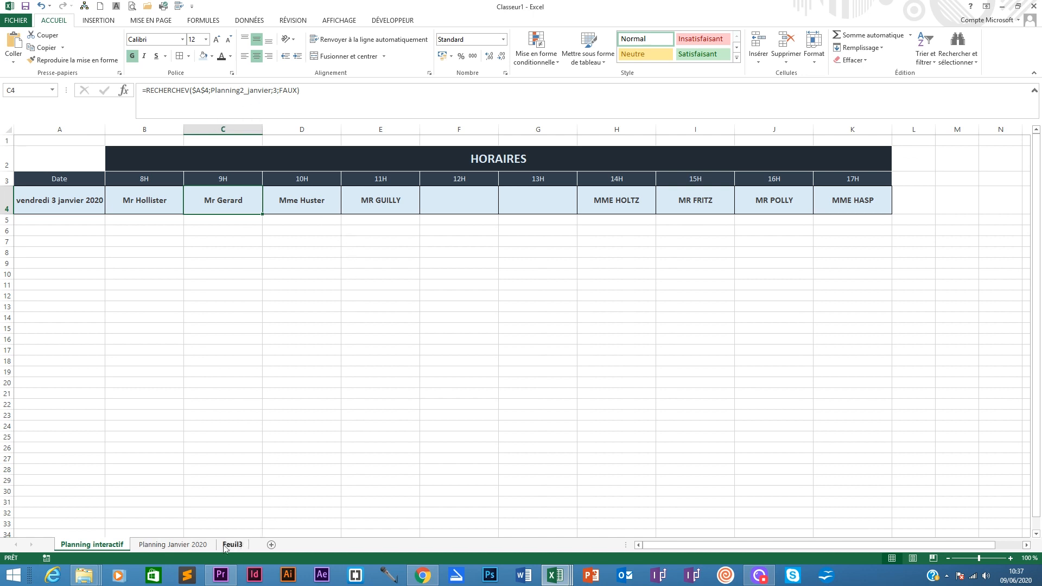
pyautogui.click(172, 545)
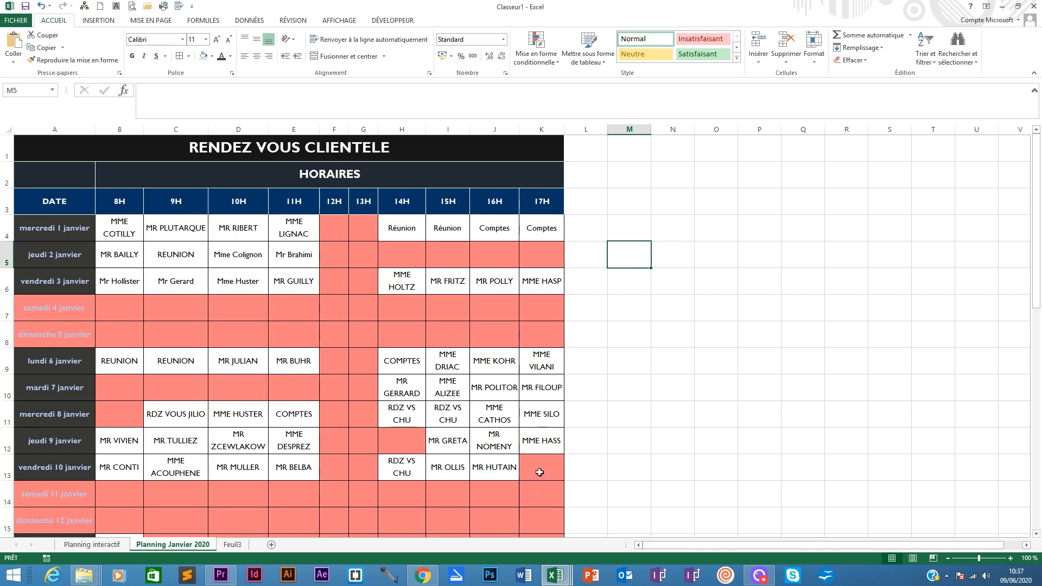
pyautogui.click(93, 544)
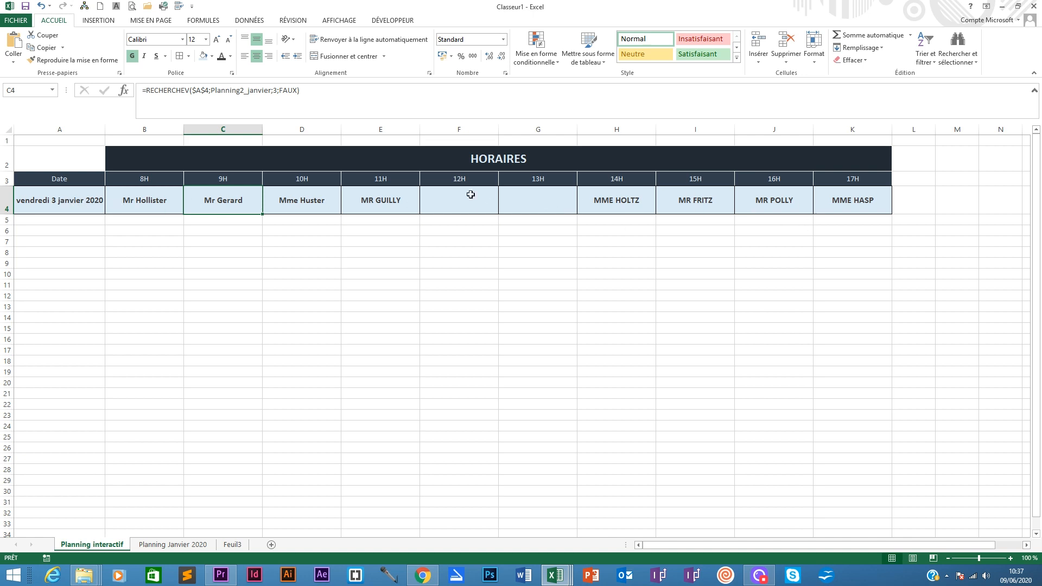
pyautogui.click(92, 210)
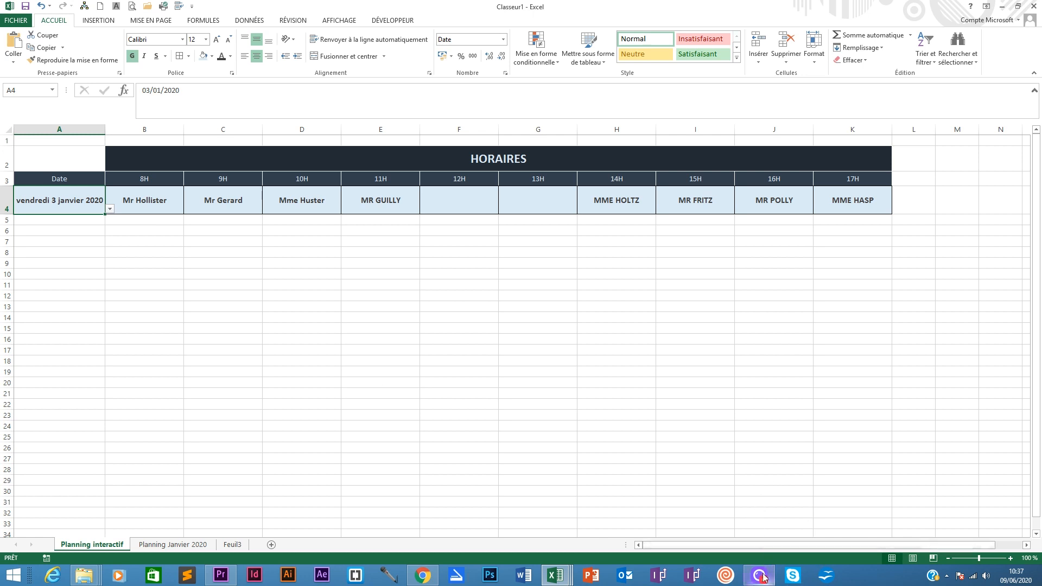
pyautogui.moveTo(765, 581)
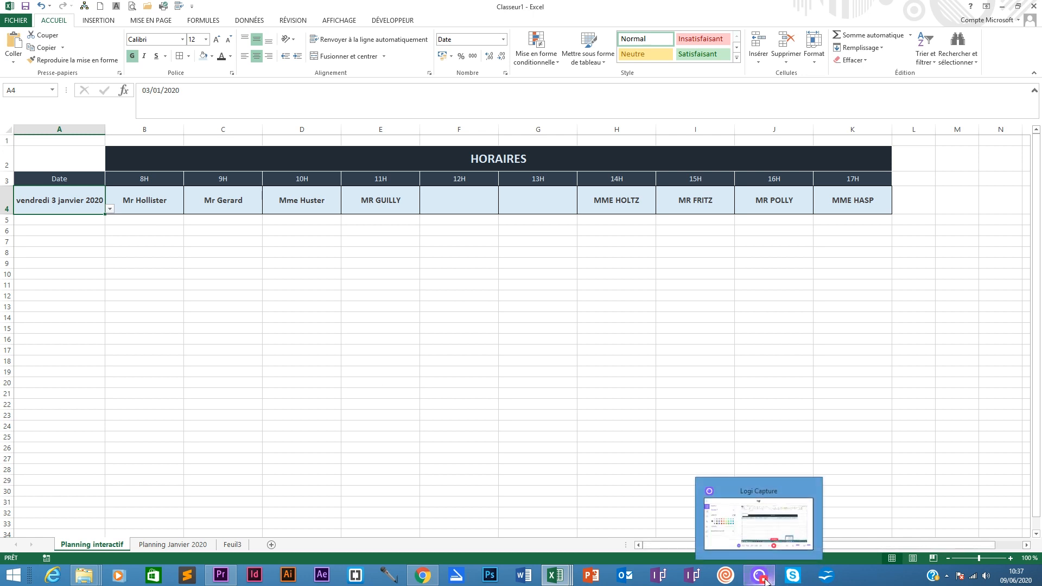